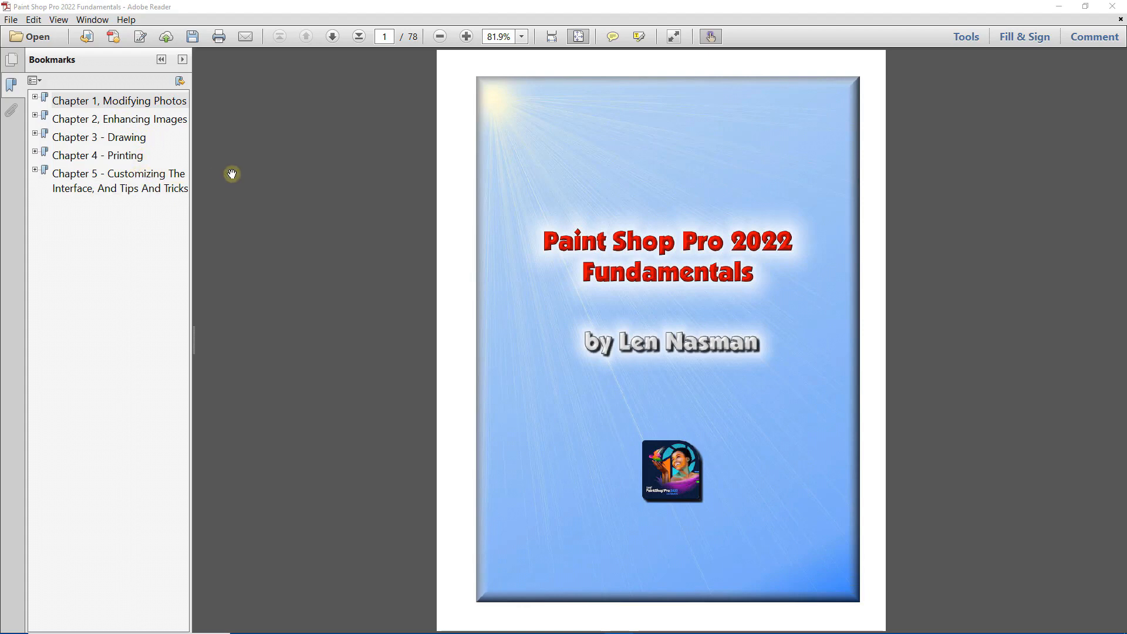
# Go to the guide's Modifying Photos section in Chapter 1, and view page 2 of the Sample Image Book 2022.
pyautogui.click(35, 97)
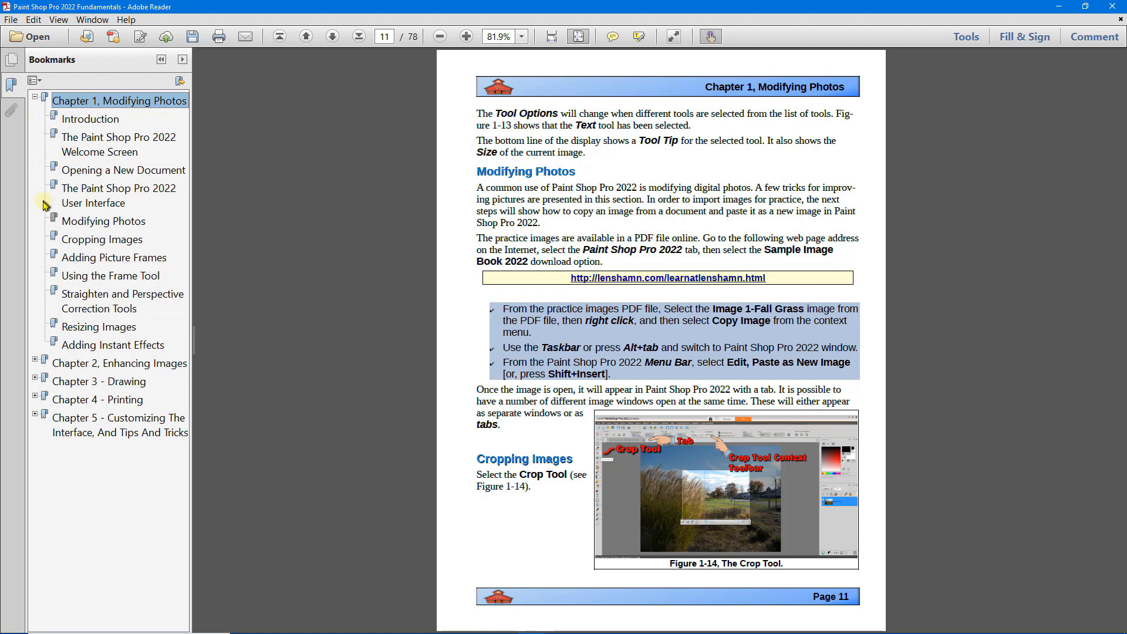
pyautogui.click(102, 222)
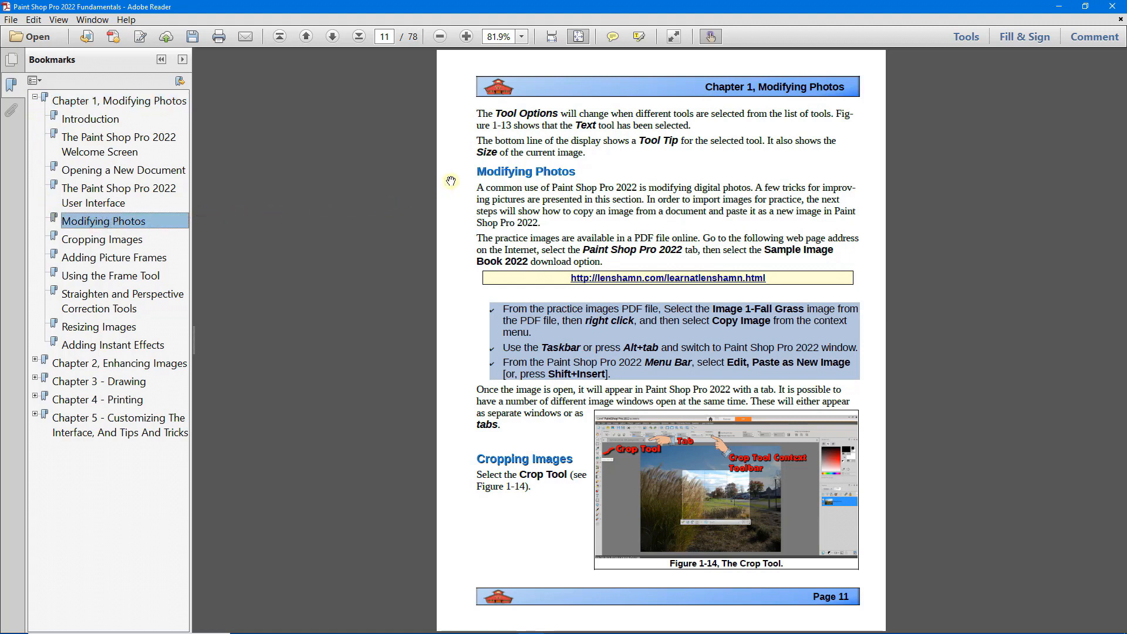
pyautogui.hotkey('alt', 'Tab')
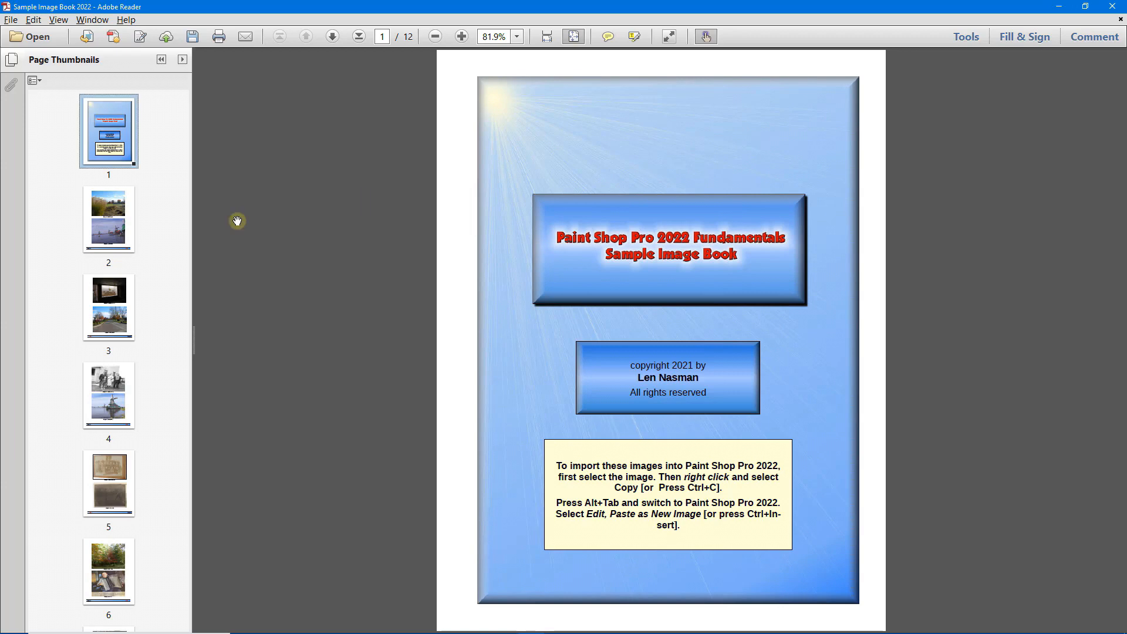
pyautogui.click(121, 218)
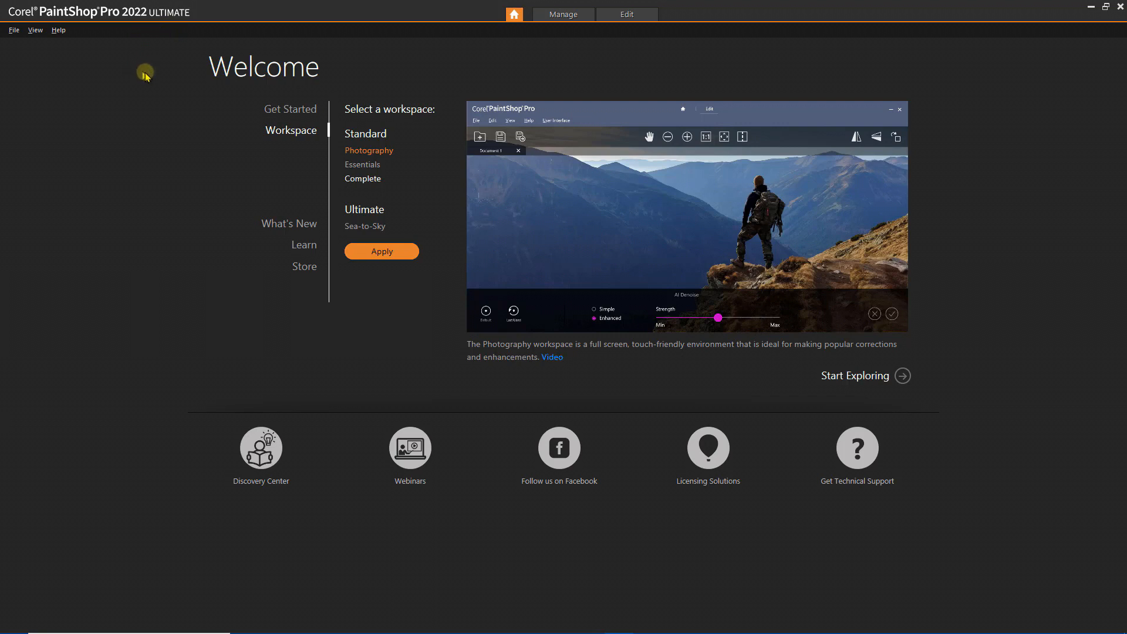
# In PaintShop Pro, view the workspace choices on the Welcome screen and preview the Essentials and Complete workspaces.
pyautogui.click(286, 132)
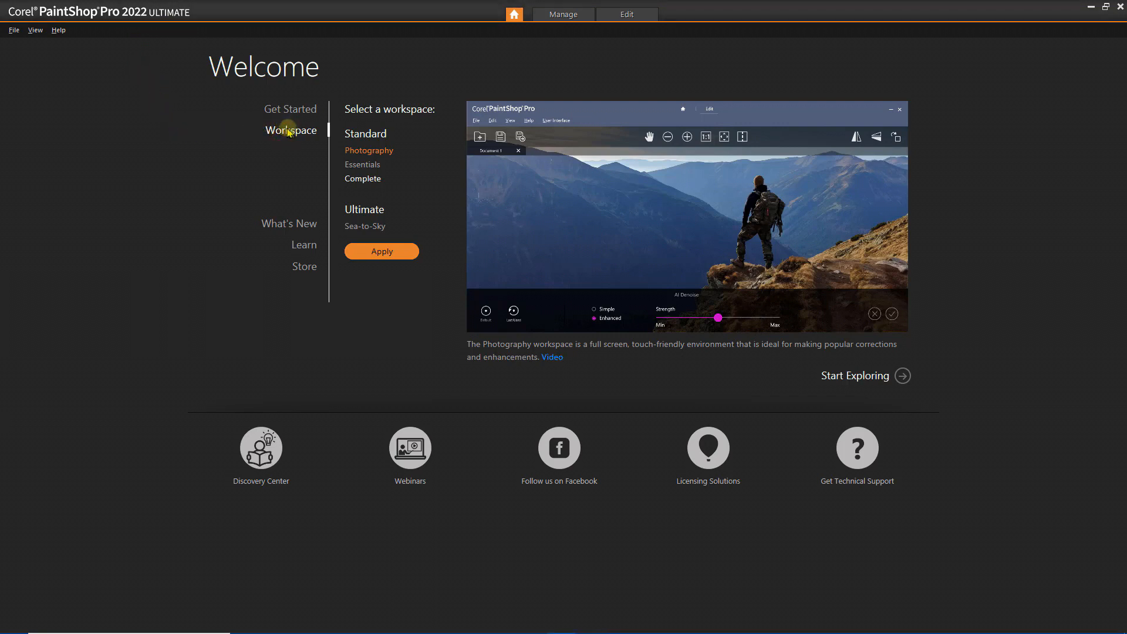
pyautogui.click(371, 167)
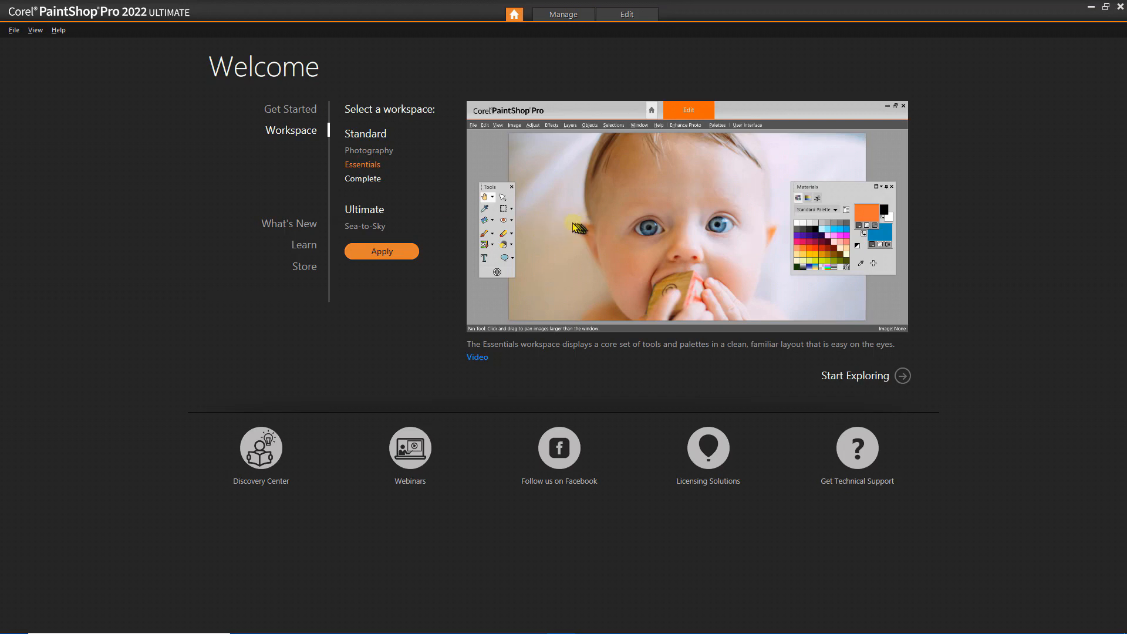
pyautogui.click(362, 181)
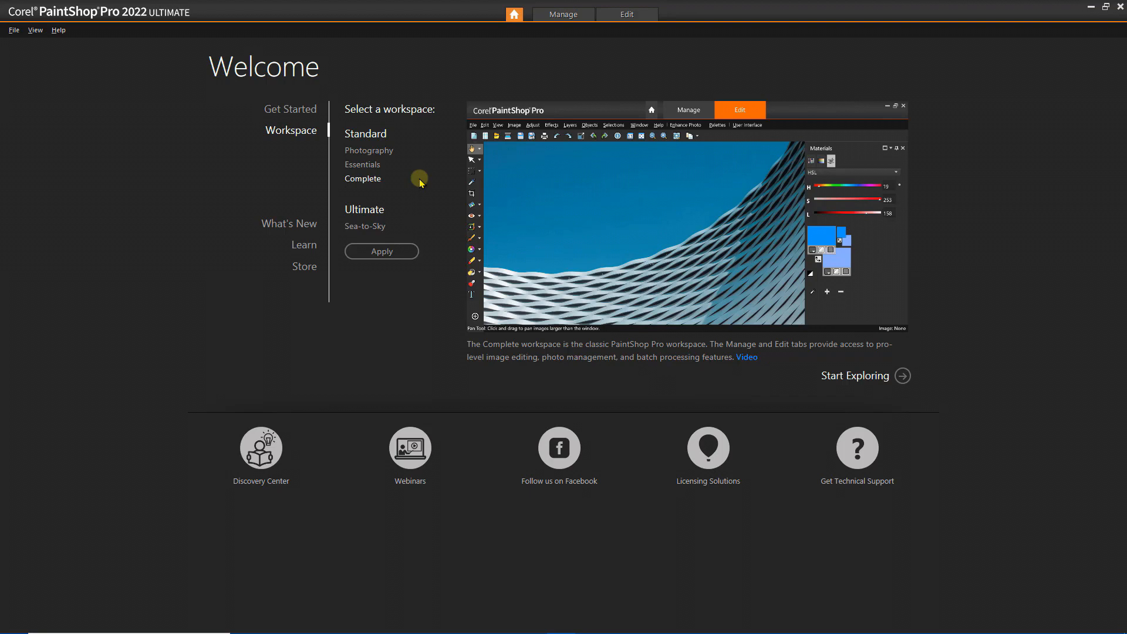
# Look through the What's New feature overview and the Learn tutorials on the Welcome screen.
pyautogui.click(270, 225)
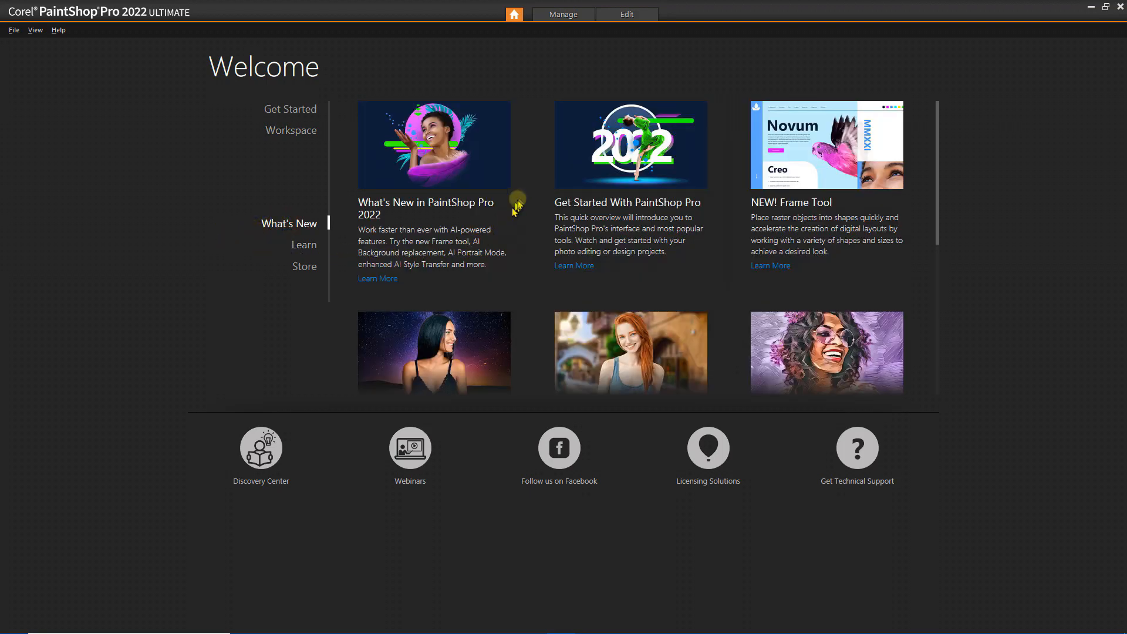
pyautogui.scroll(-5, 539, 168)
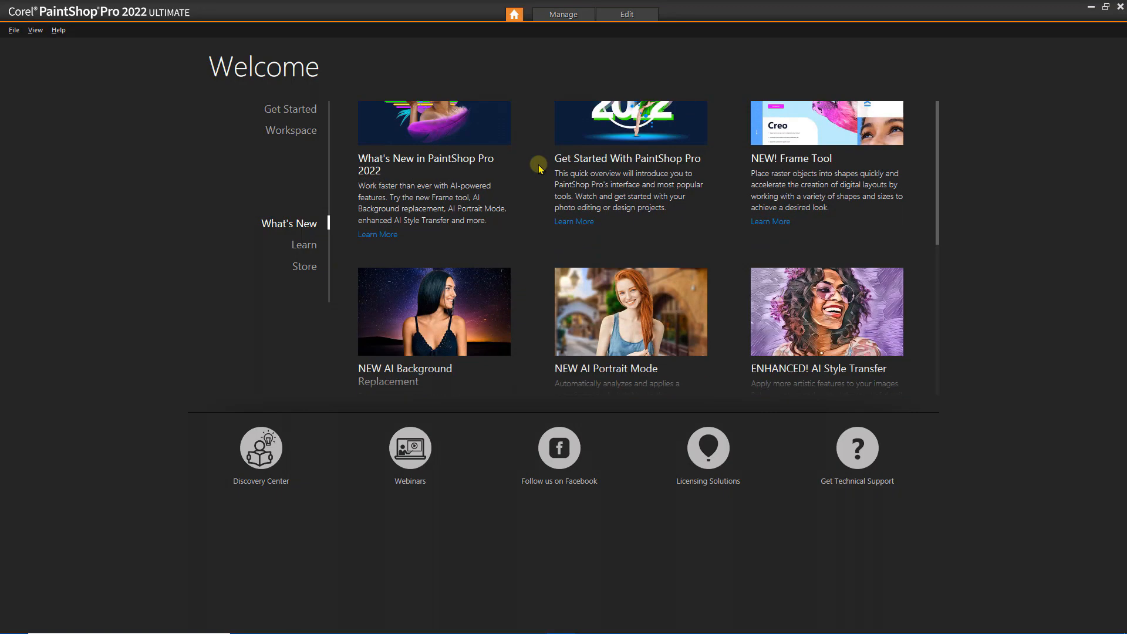
pyautogui.scroll(-2, 533, 182)
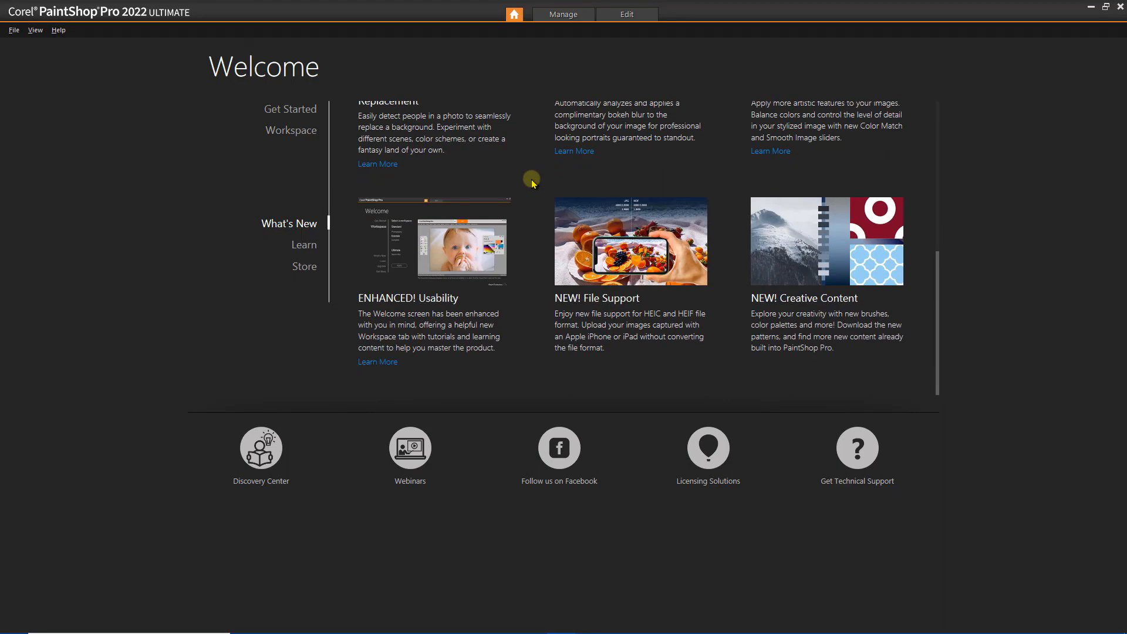
pyautogui.scroll(7, 378, 182)
pyautogui.click(300, 245)
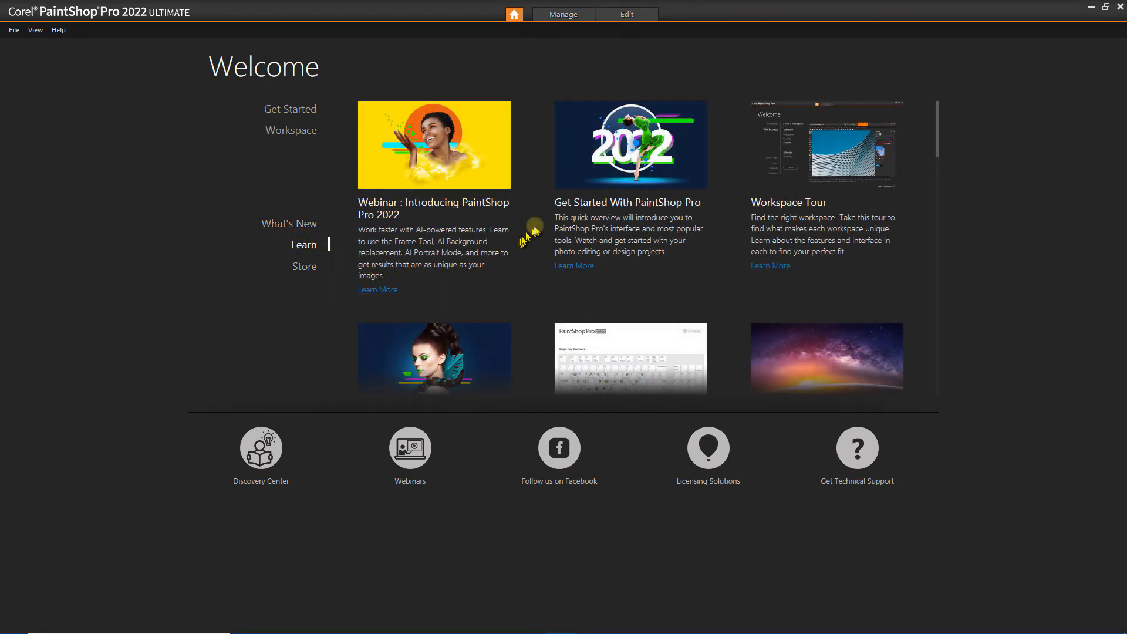
pyautogui.scroll(-6, 533, 234)
pyautogui.scroll(1, 536, 230)
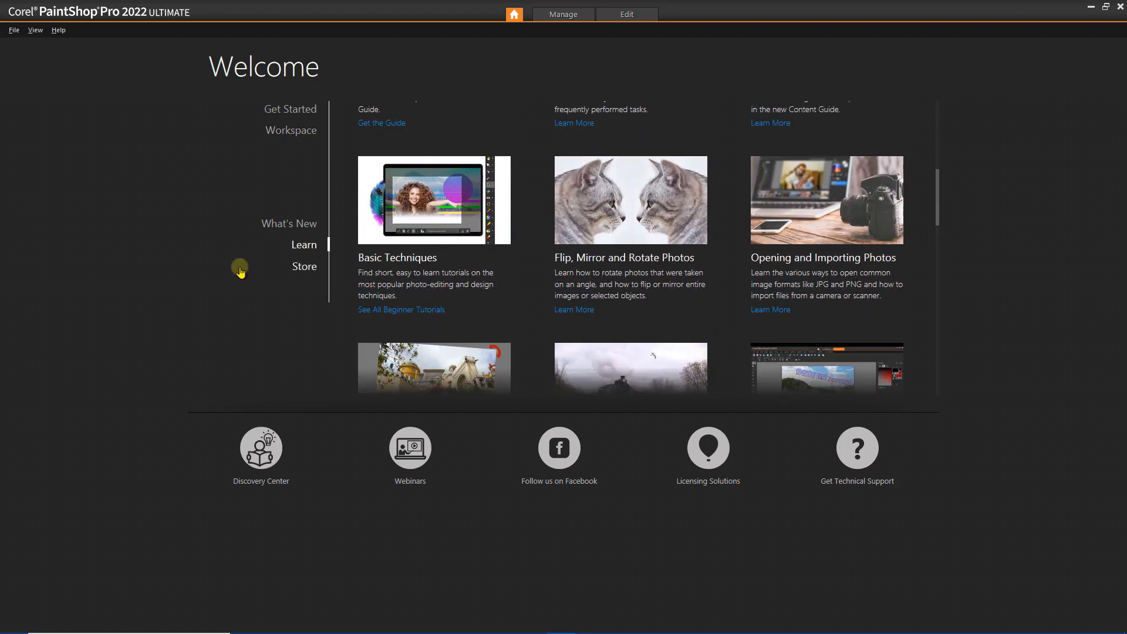
# Filter the Store by Creative Content and look through the offers down to the end of the list.
pyautogui.click(312, 269)
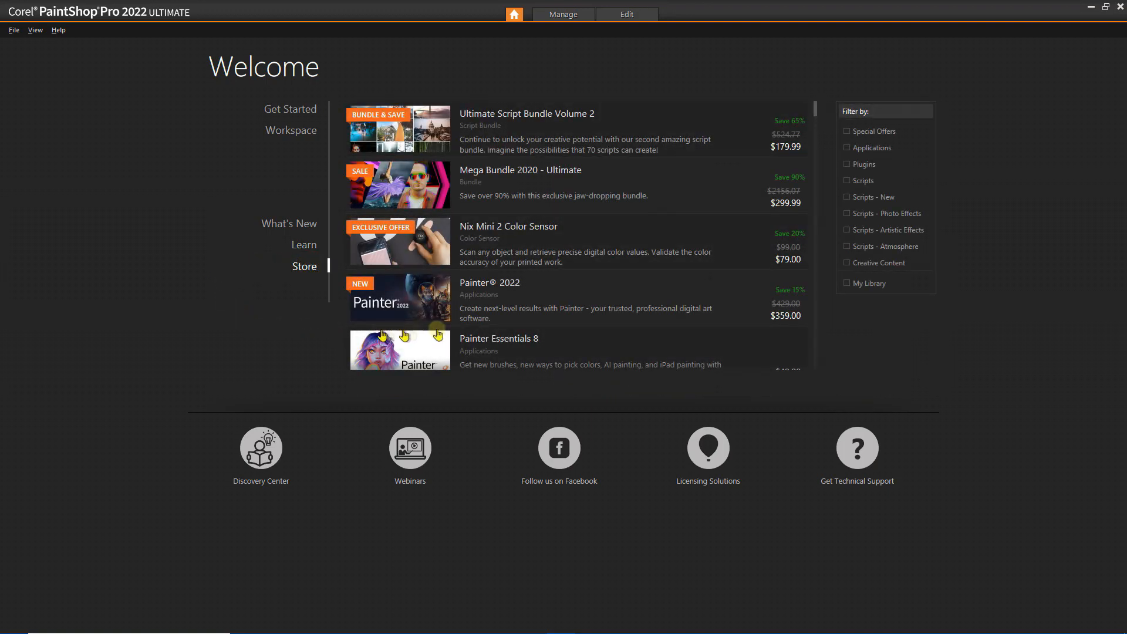
pyautogui.click(847, 263)
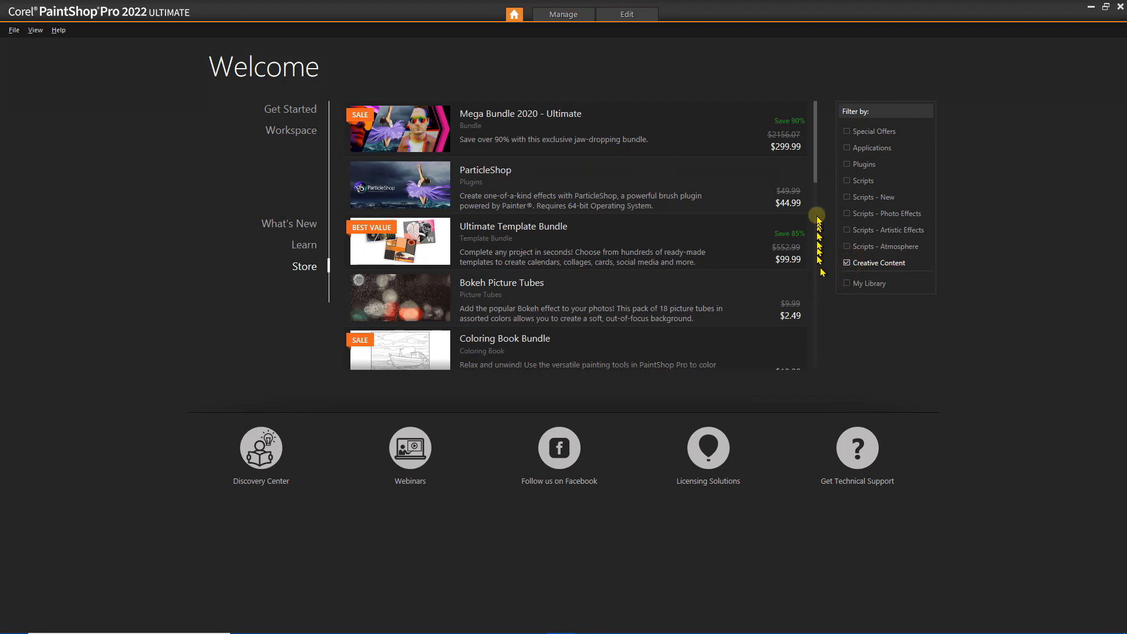
pyautogui.click(815, 157)
pyautogui.moveTo(815, 156); pyautogui.dragTo(816, 368)
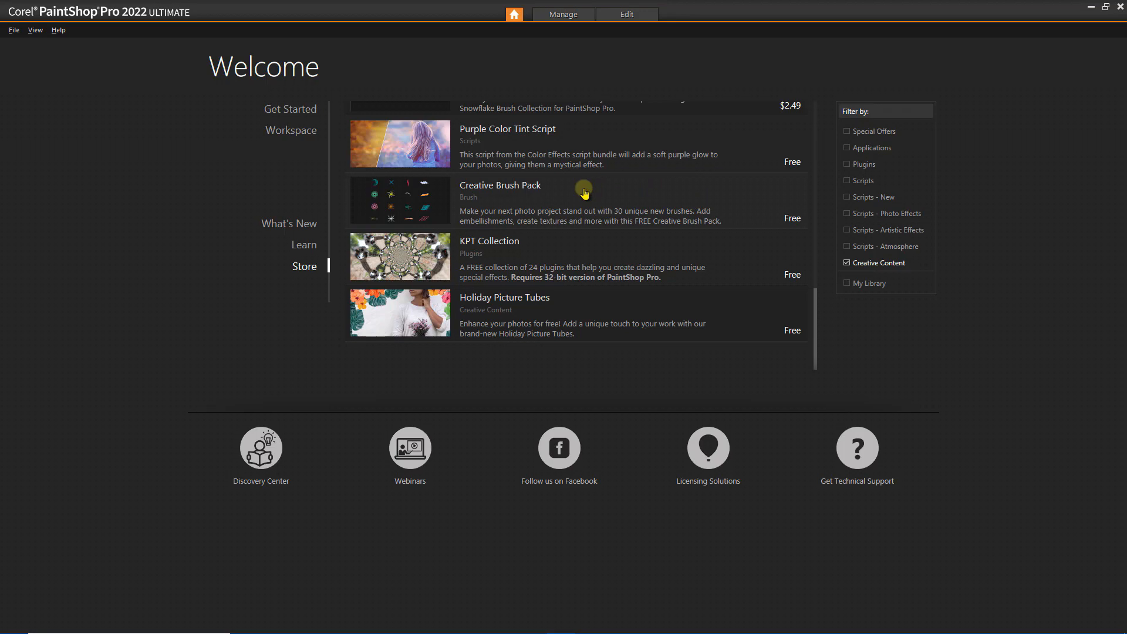
# Start a new document from the Get Started page and move the New Image dialog slightly higher.
pyautogui.hotkey('alt', 'Tab')
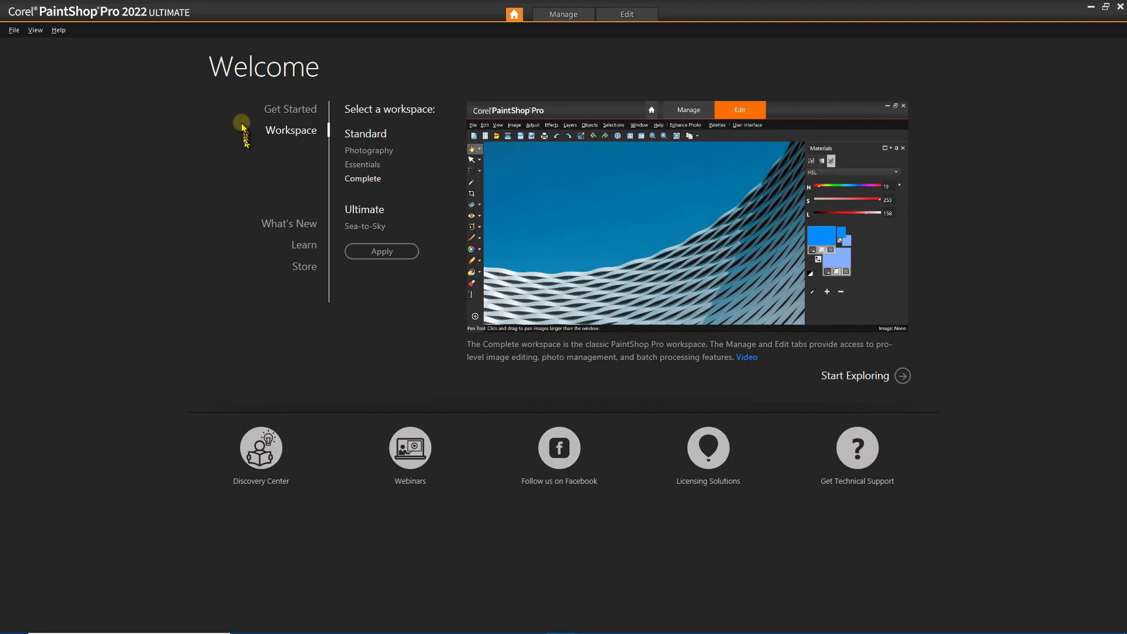
pyautogui.click(285, 110)
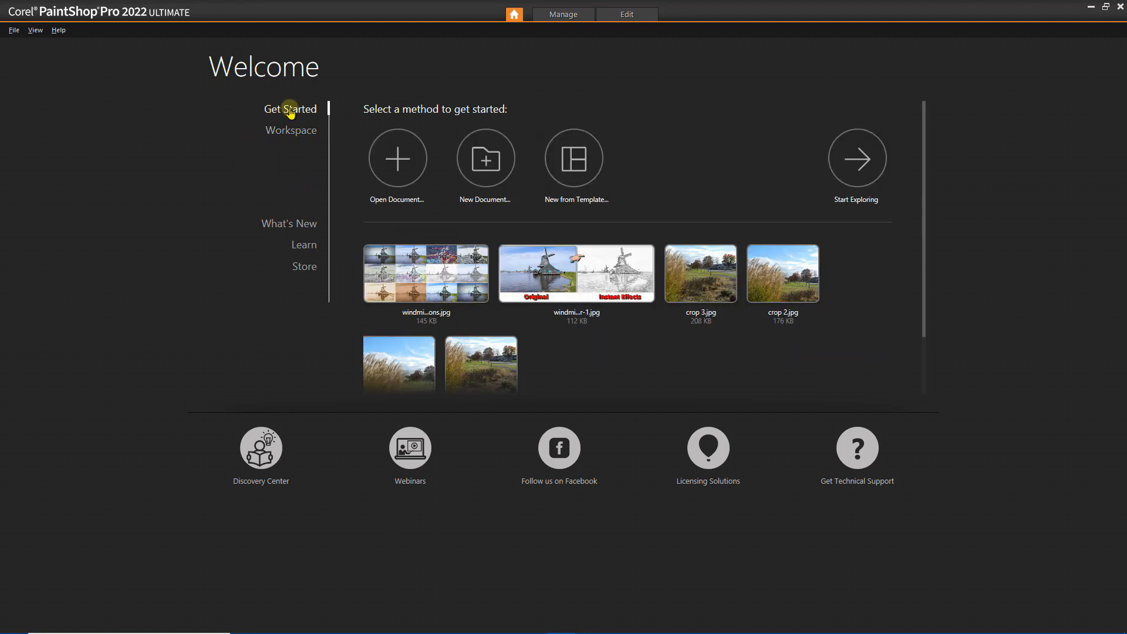
pyautogui.click(481, 169)
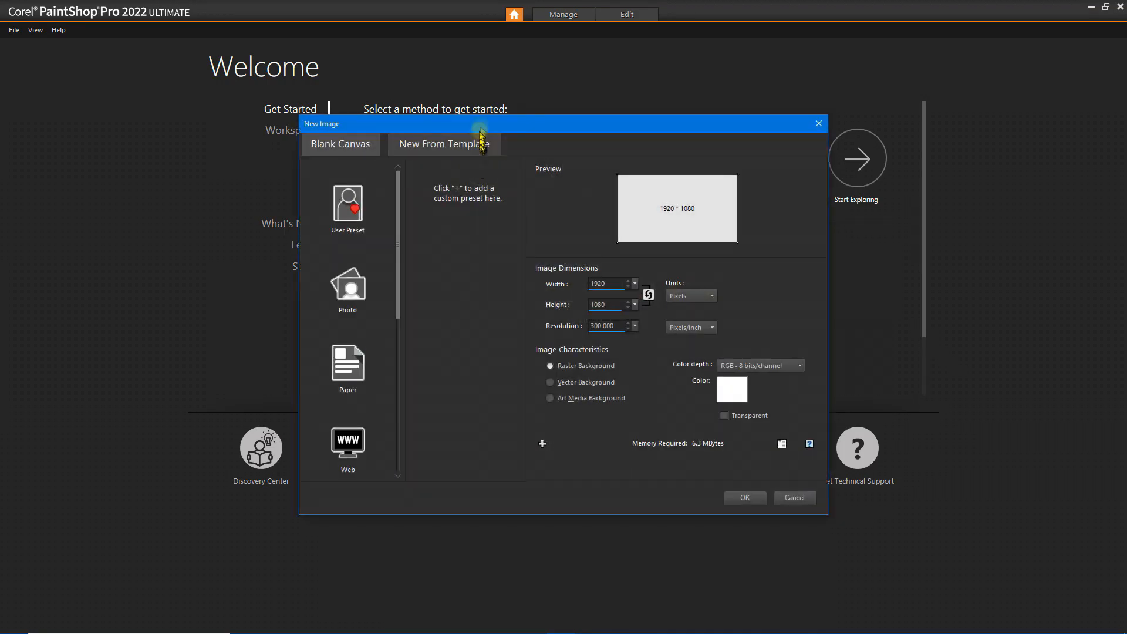
pyautogui.moveTo(481, 124); pyautogui.dragTo(486, 100)
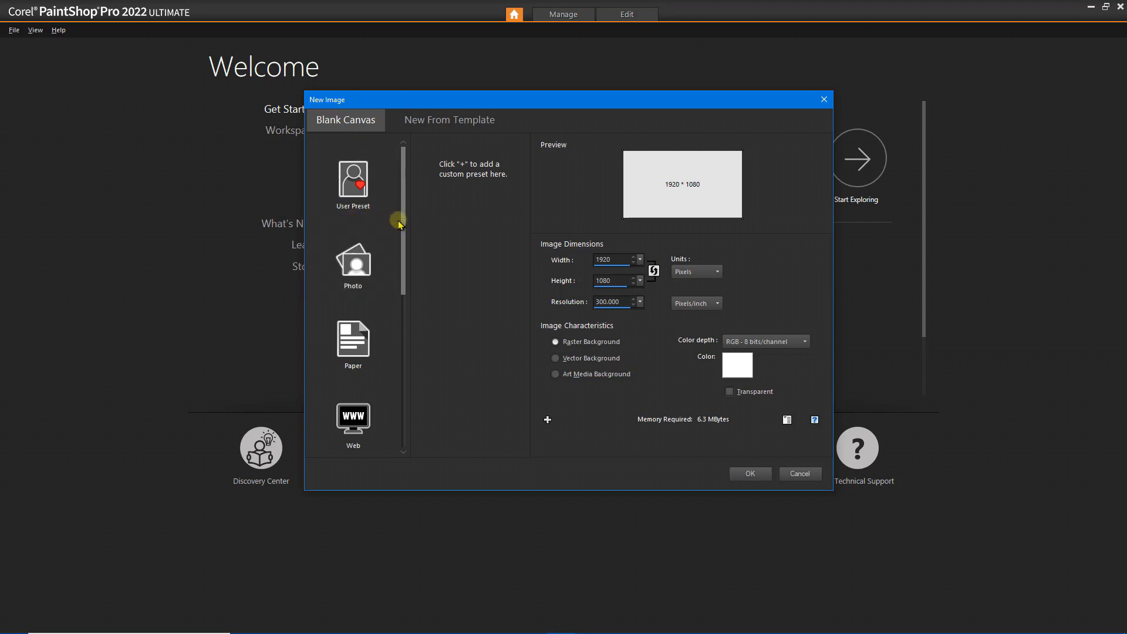
# Examine the Photo, Paper, Web, Mobile, Card / Envelope and Presentation canvas presets, and return to User Preset.
pyautogui.click(354, 269)
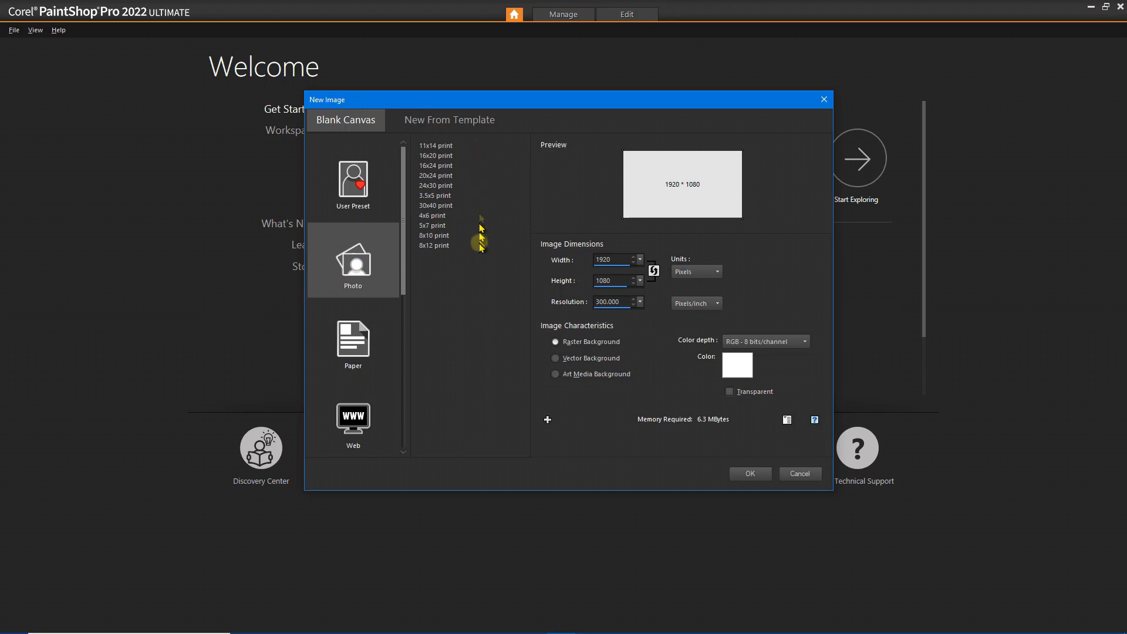
pyautogui.click(367, 343)
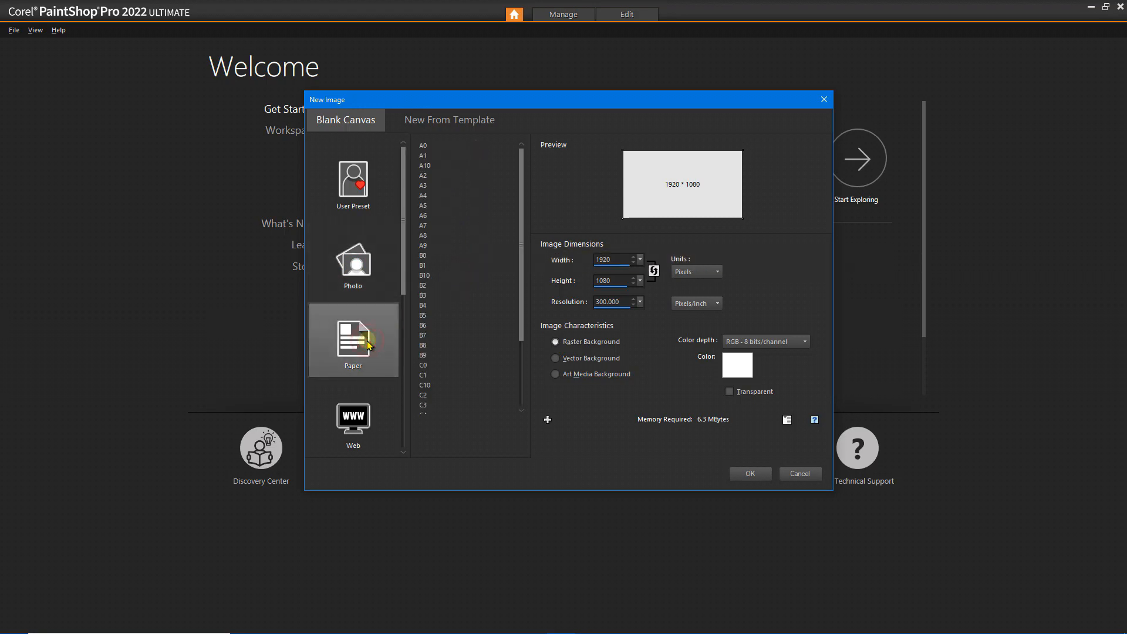
pyautogui.scroll(-3, 476, 251)
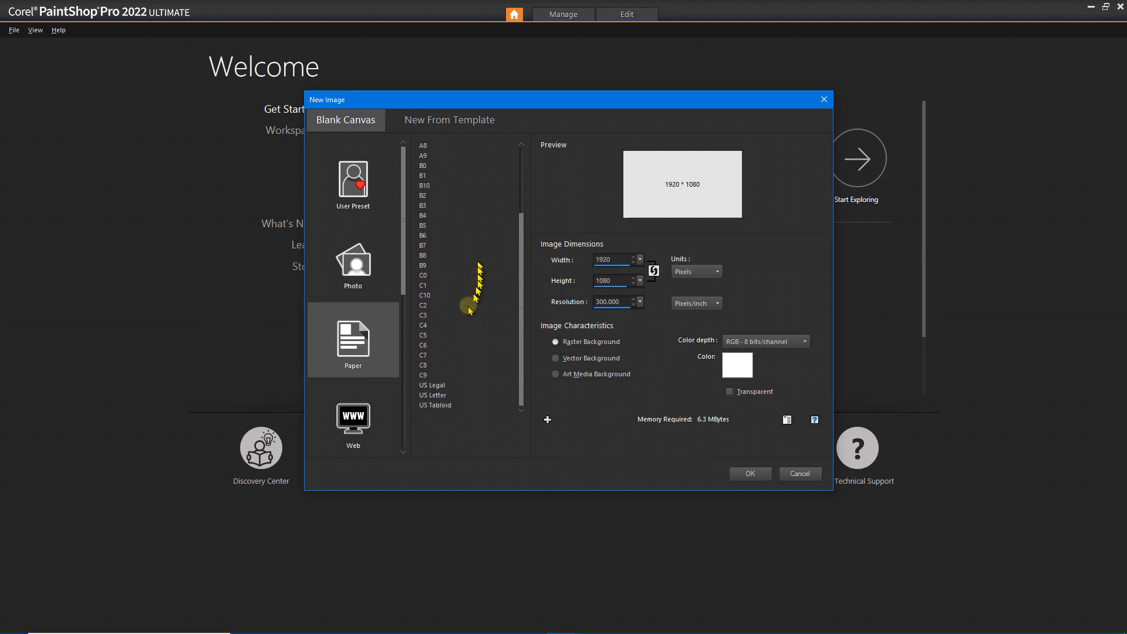
pyautogui.click(355, 419)
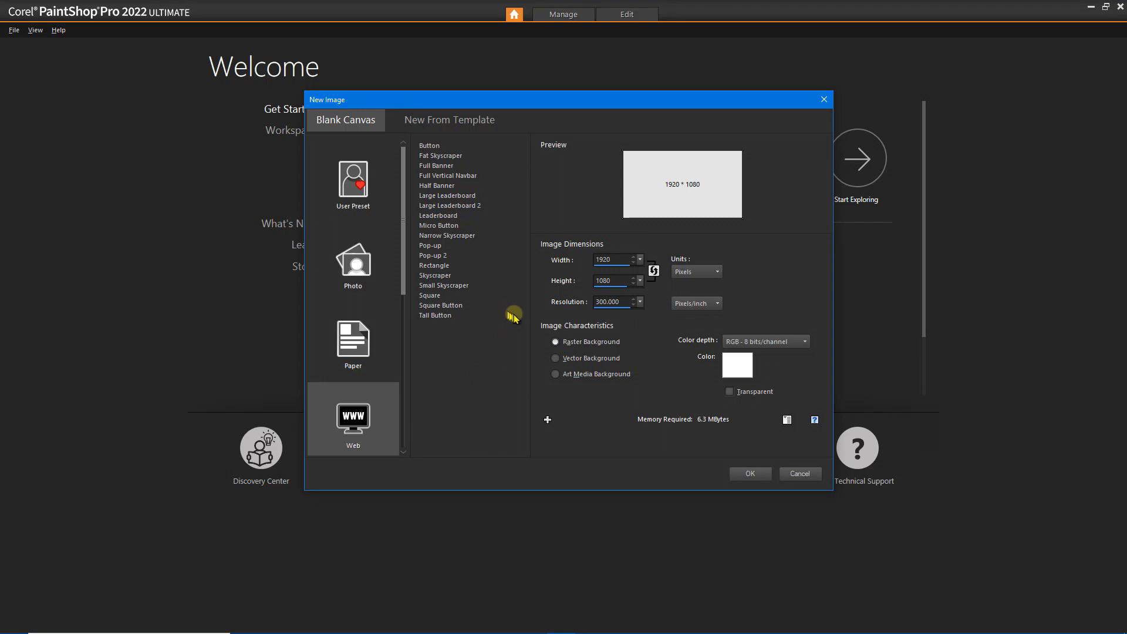
pyautogui.moveTo(404, 284); pyautogui.dragTo(400, 420)
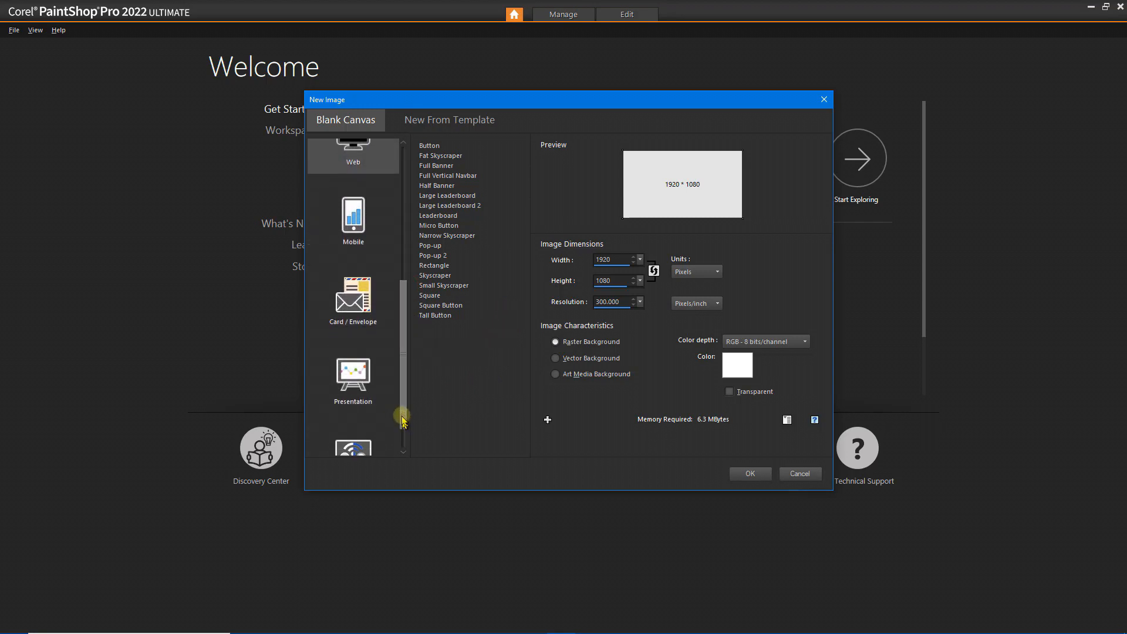
pyautogui.click(360, 234)
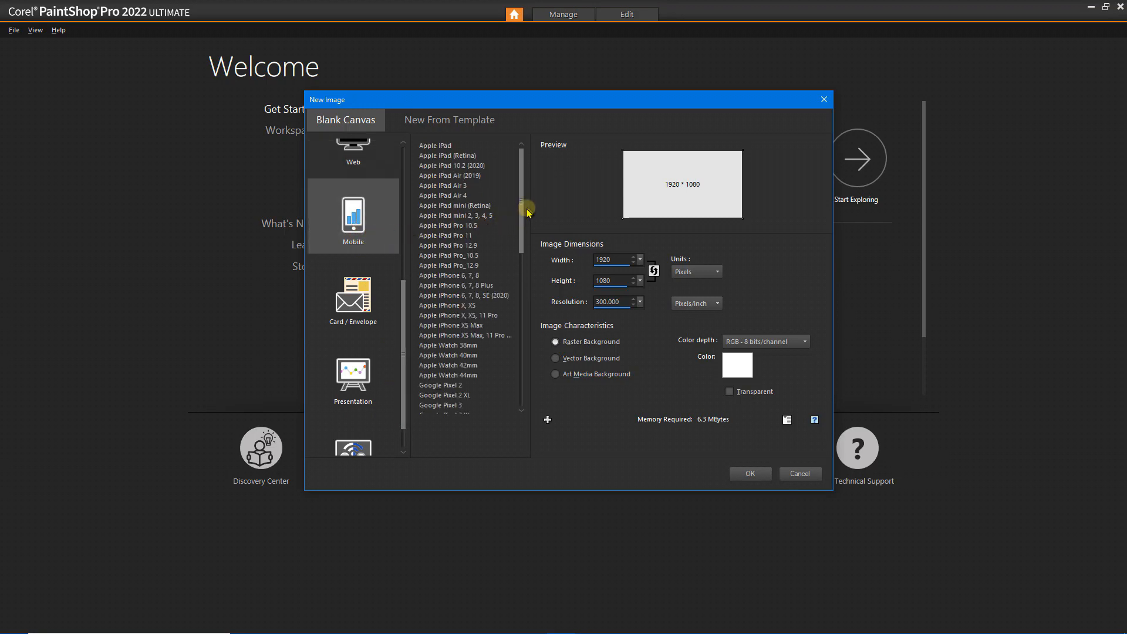
pyautogui.moveTo(522, 214); pyautogui.dragTo(513, 357)
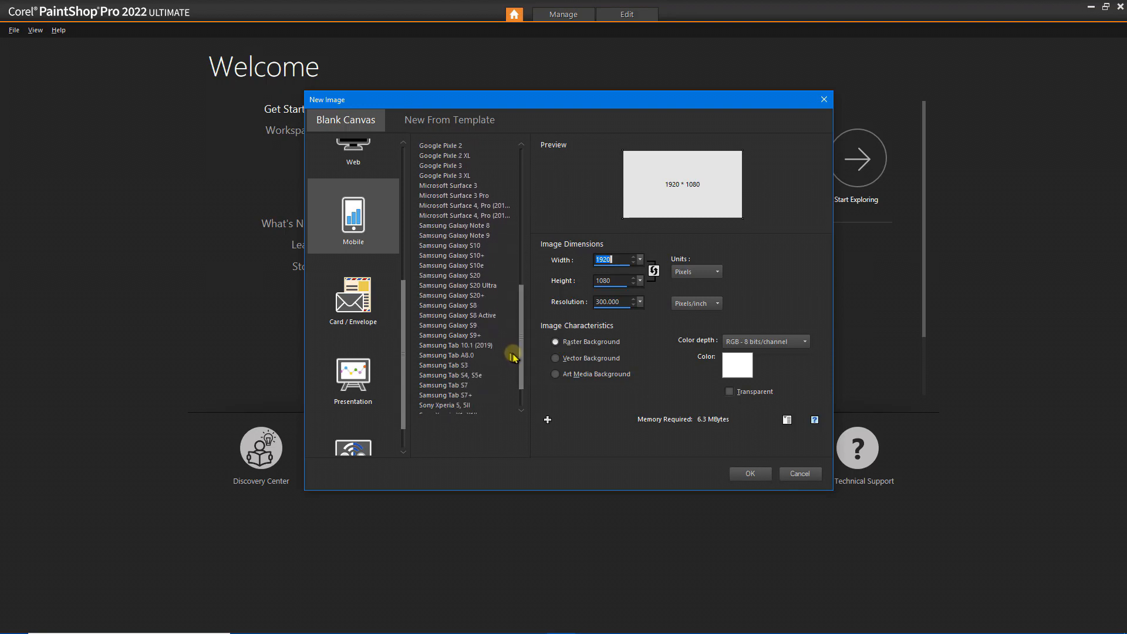
pyautogui.click(345, 302)
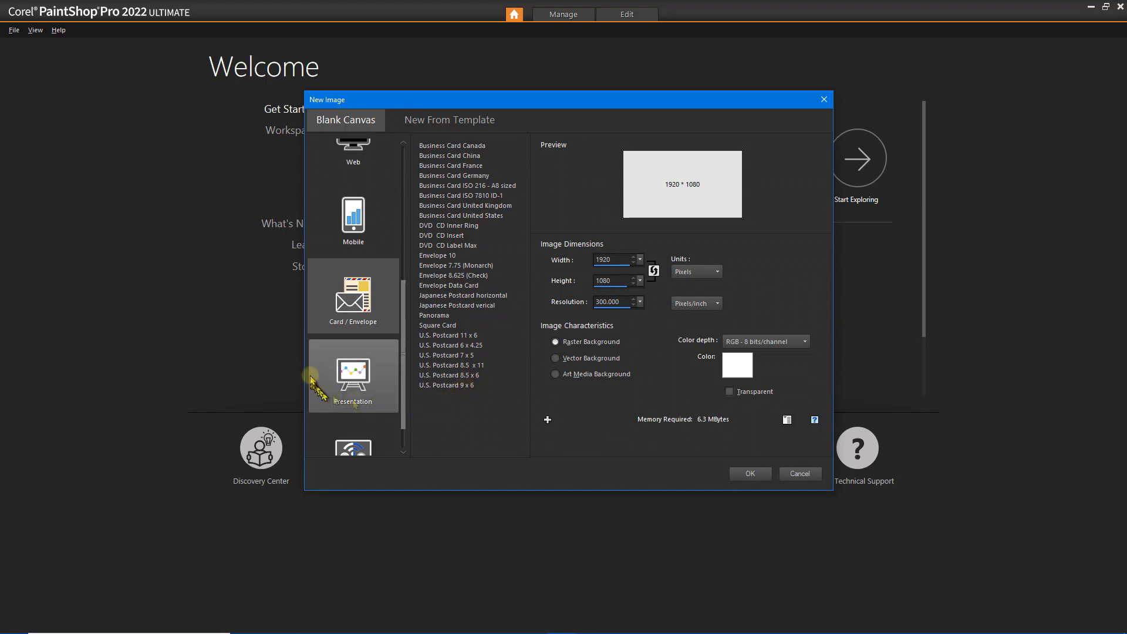
pyautogui.click(349, 374)
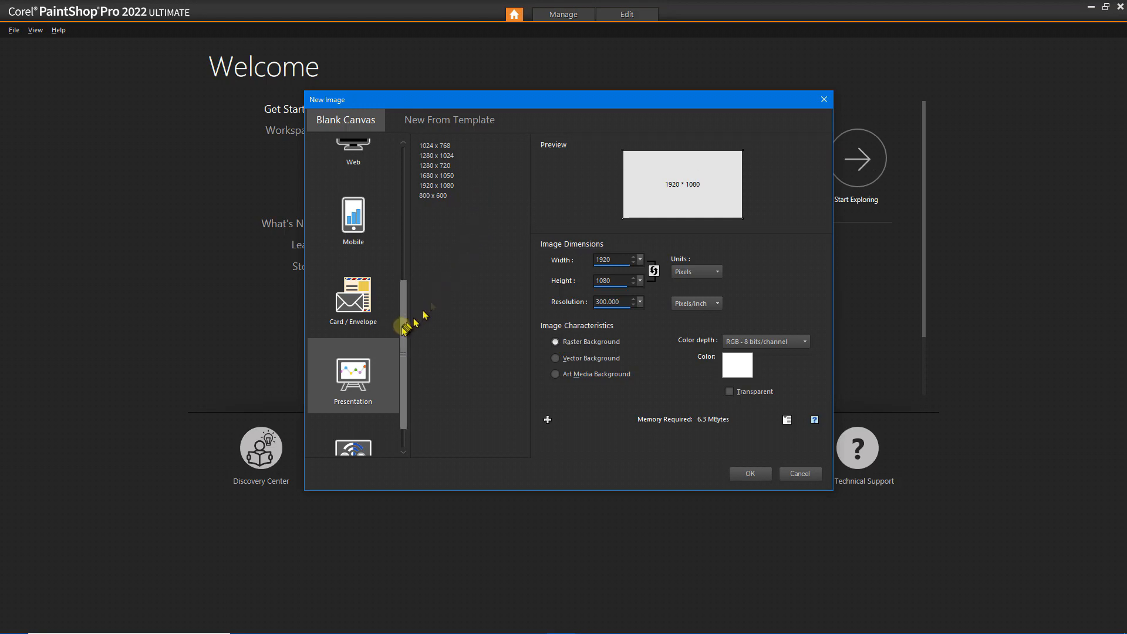
pyautogui.moveTo(402, 327); pyautogui.dragTo(405, 399)
pyautogui.click(360, 428)
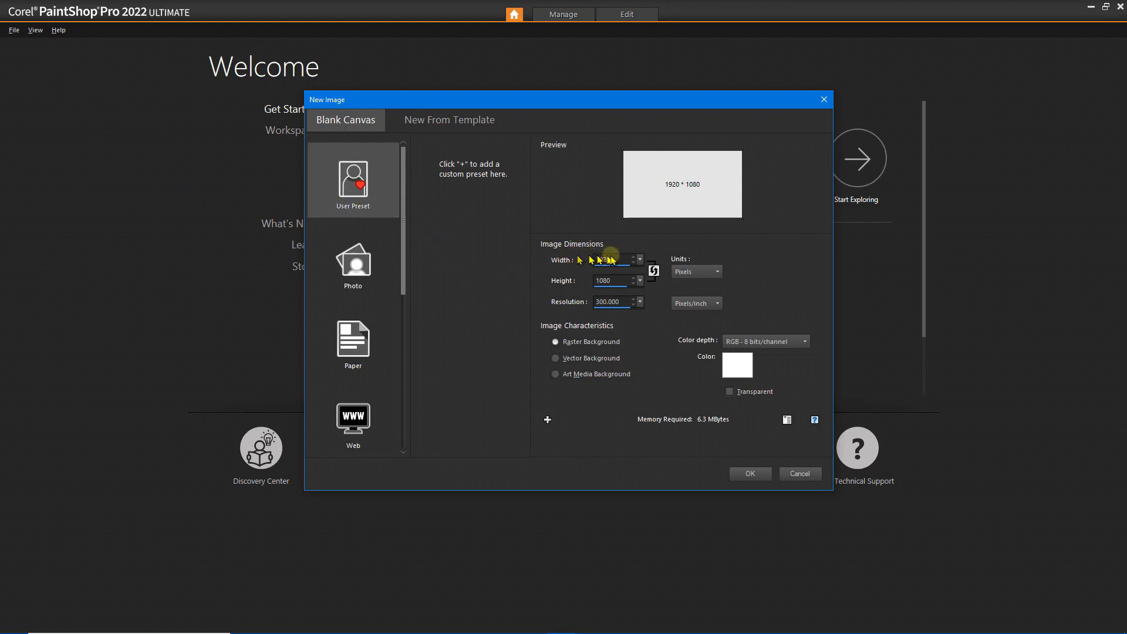
# Set the new image to 1024 pixels wide and 768 pixels high, and try the Transparent background option on and off.
pyautogui.moveTo(614, 258); pyautogui.dragTo(587, 259)
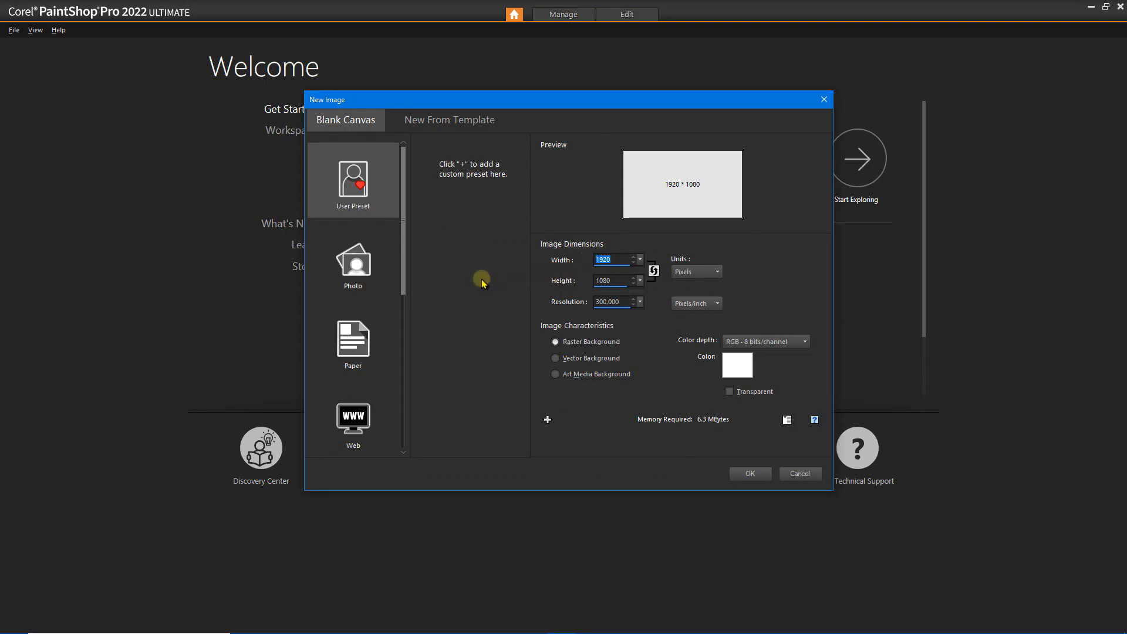
pyautogui.write('1024')
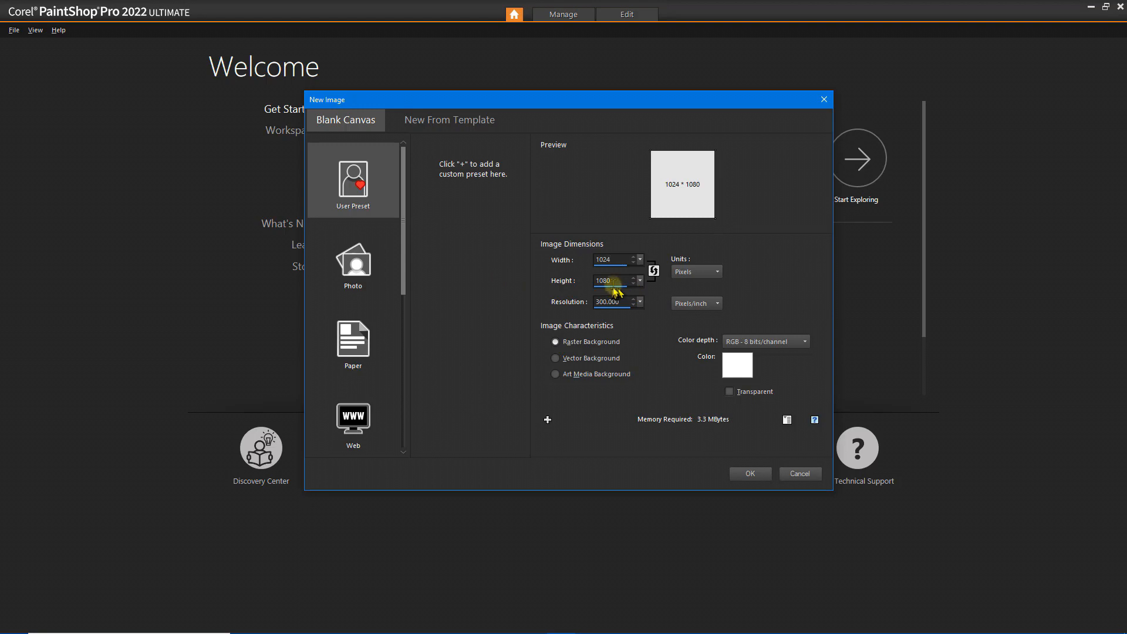
pyautogui.moveTo(605, 281); pyautogui.dragTo(595, 281)
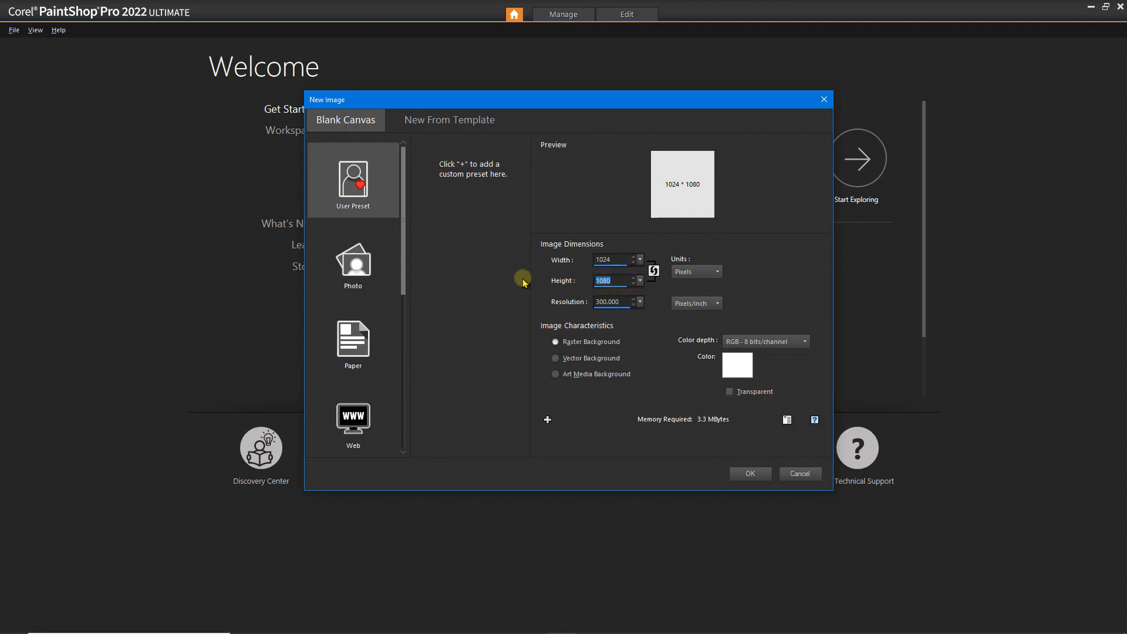
pyautogui.write('768')
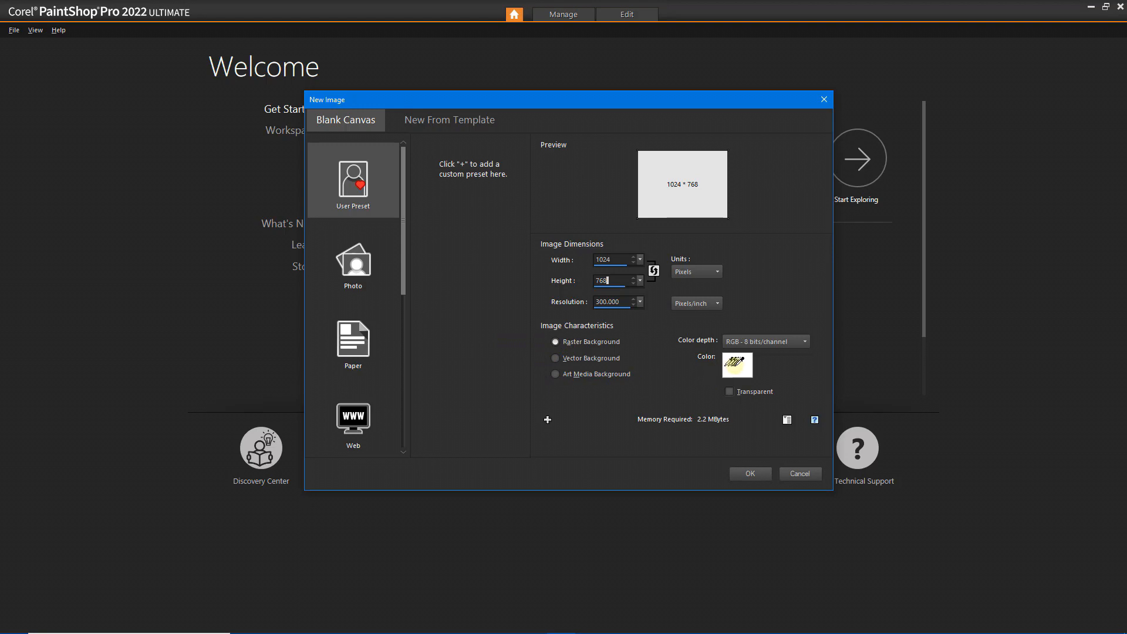
pyautogui.click(730, 393)
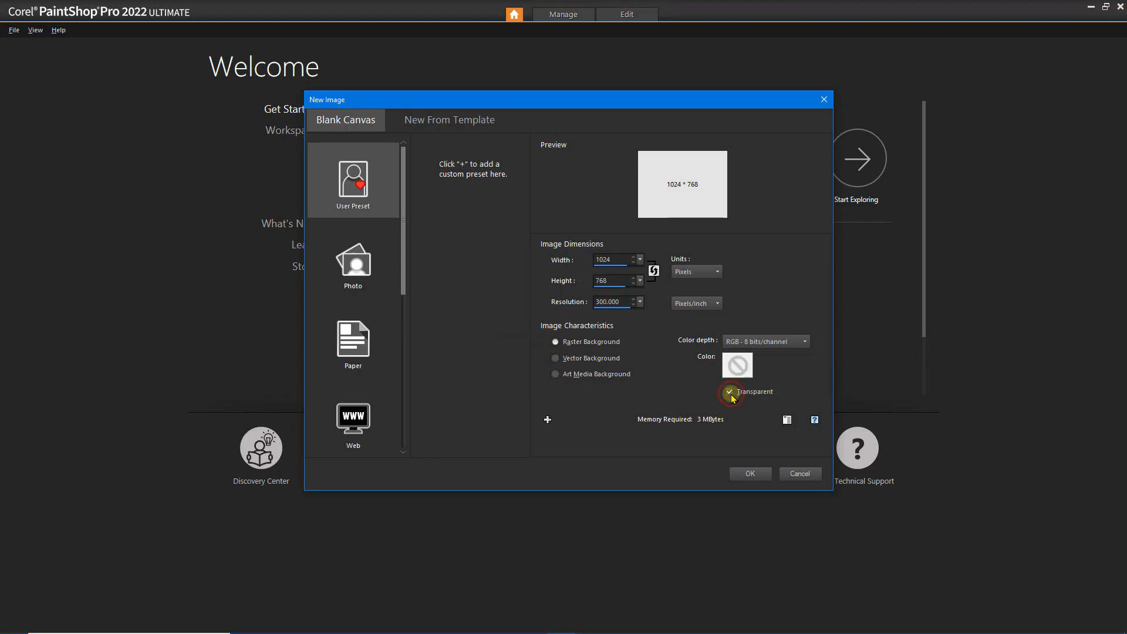
pyautogui.click(731, 395)
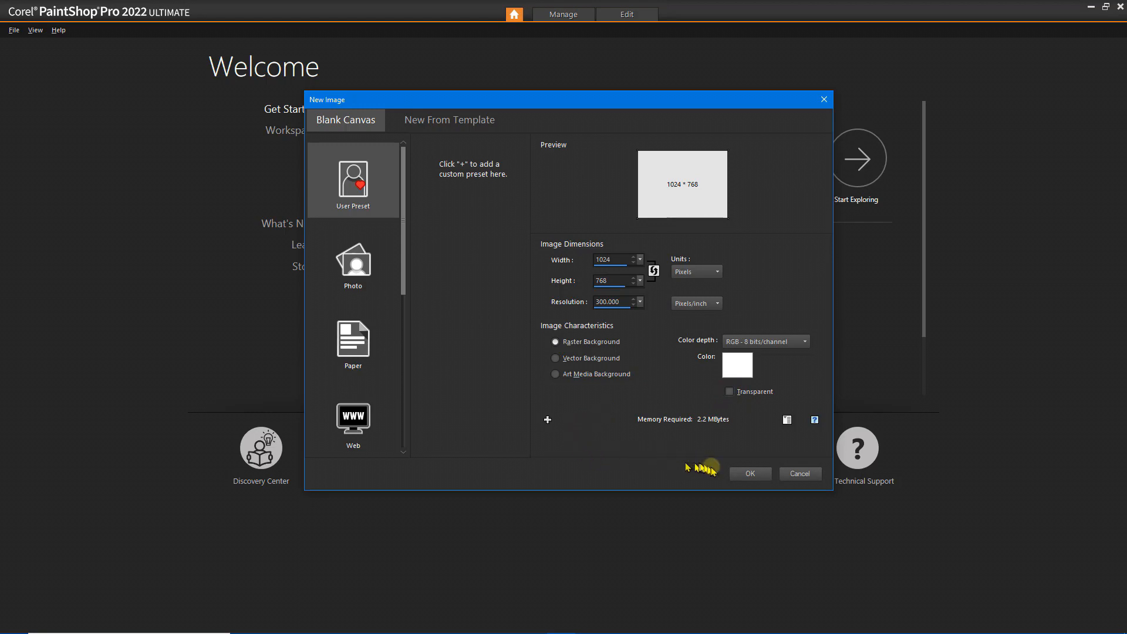
# Create the blank image and go through the Guided Tour to its end with "Don't show this message again" enabled.
pyautogui.click(746, 474)
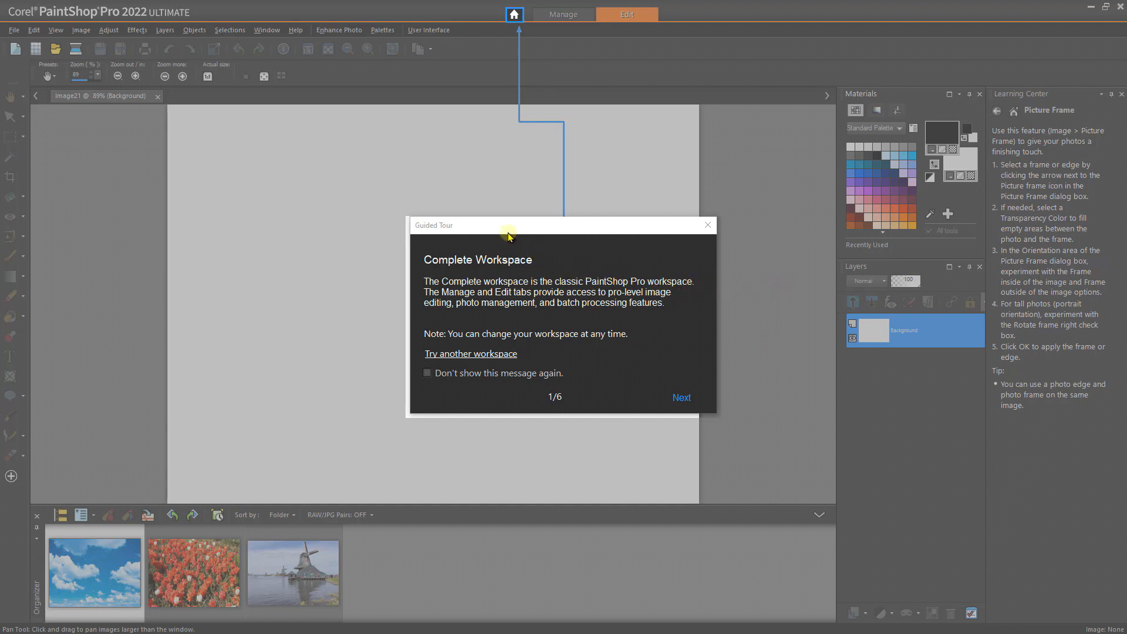
pyautogui.click(427, 373)
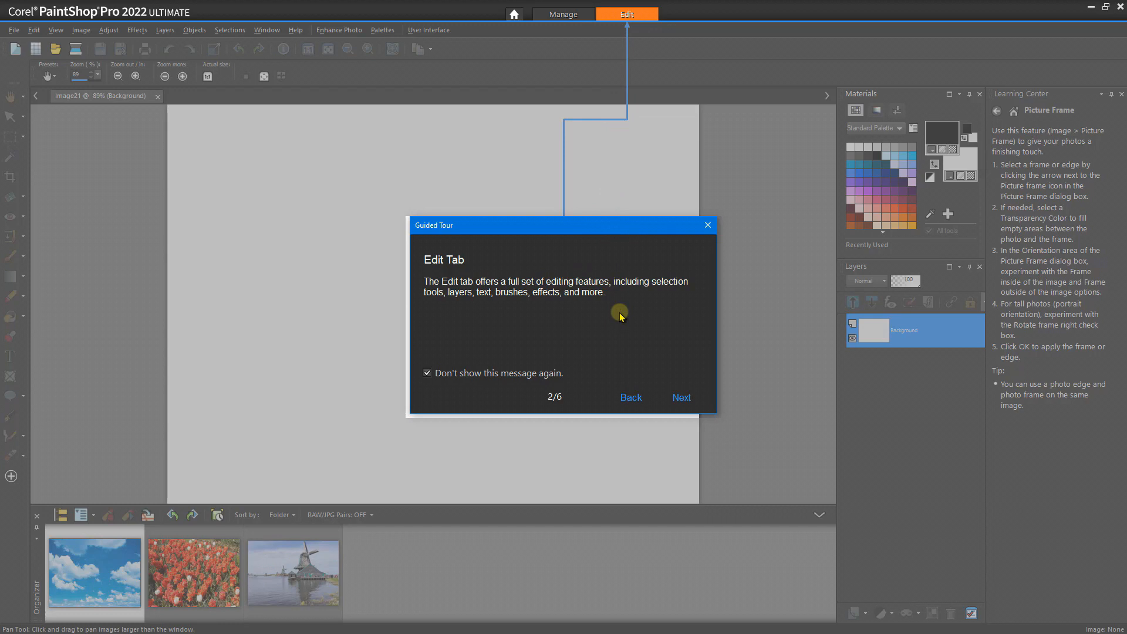
pyautogui.click(680, 398)
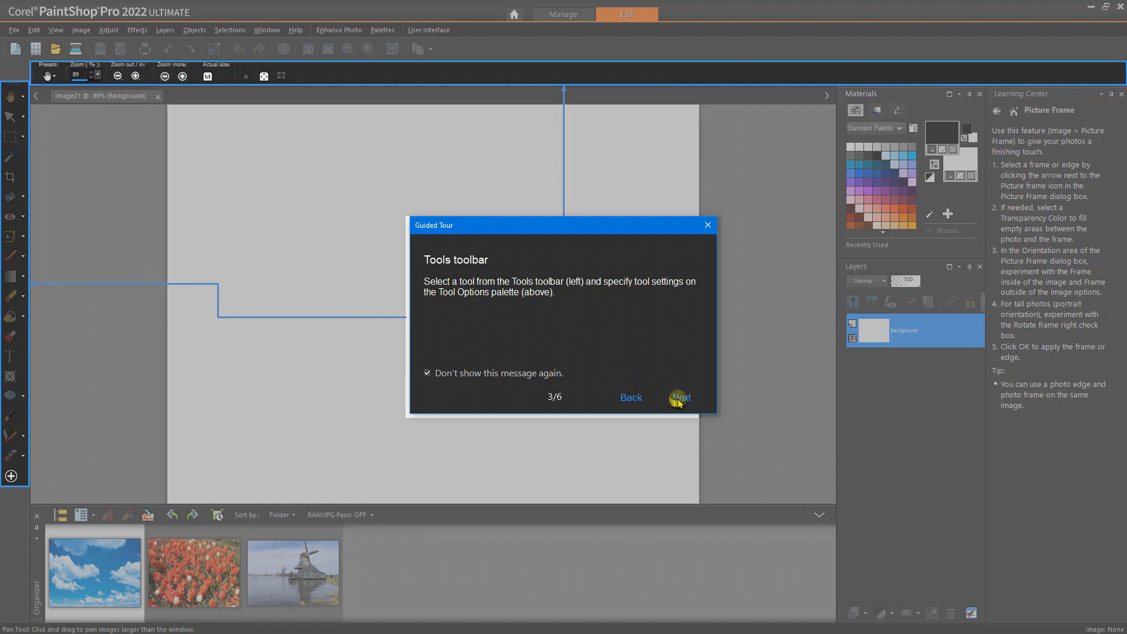
pyautogui.click(681, 397)
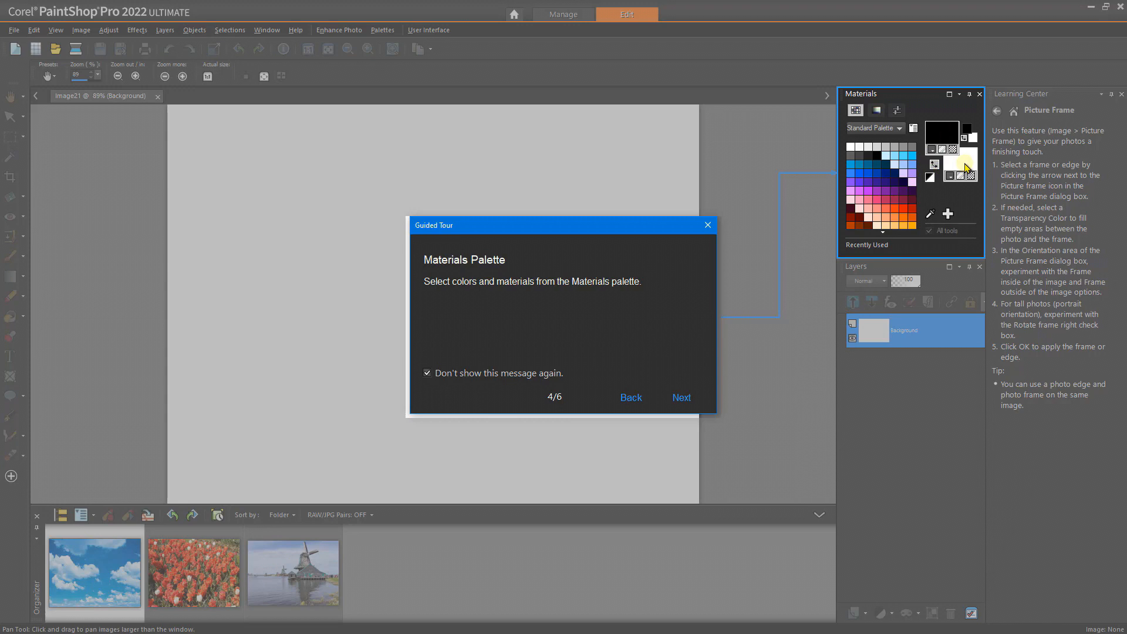
pyautogui.click(681, 397)
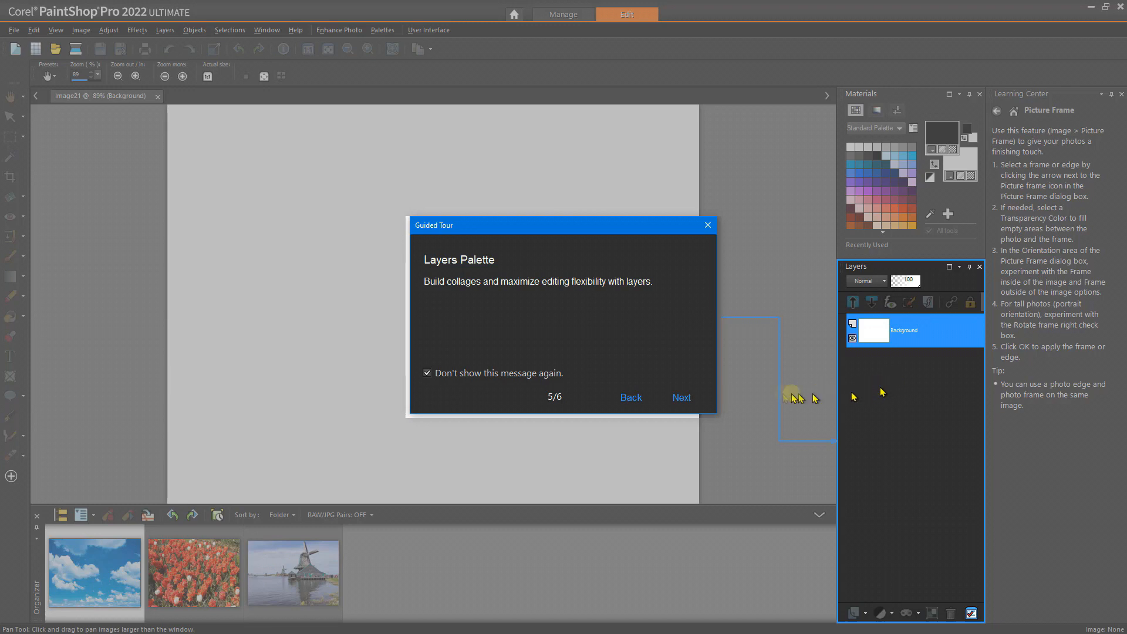
pyautogui.click(683, 398)
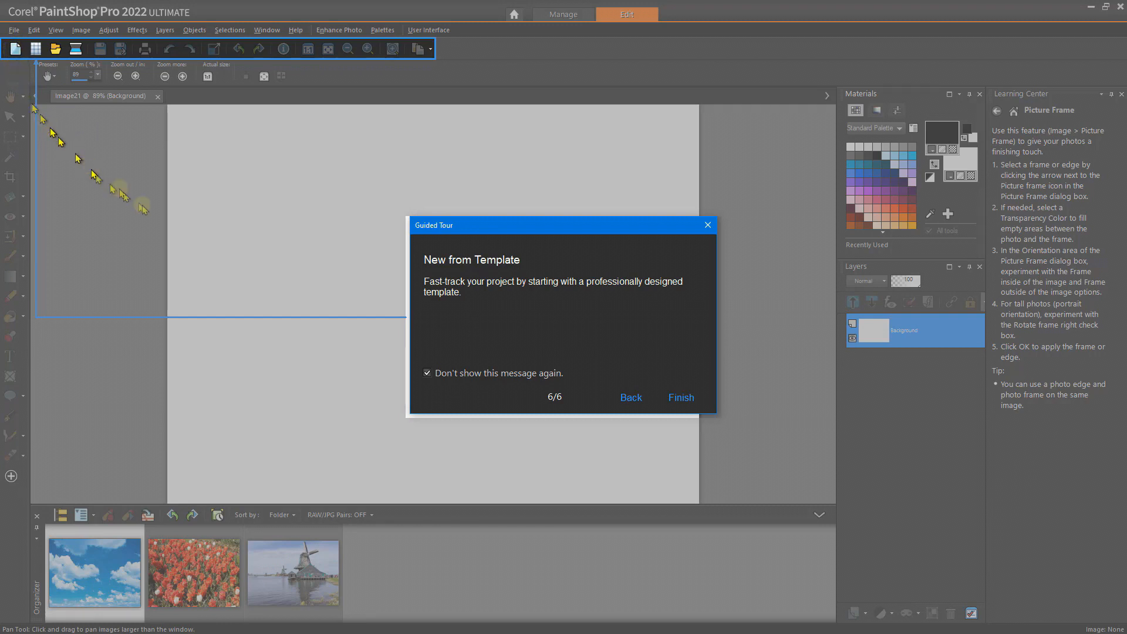
pyautogui.click(681, 399)
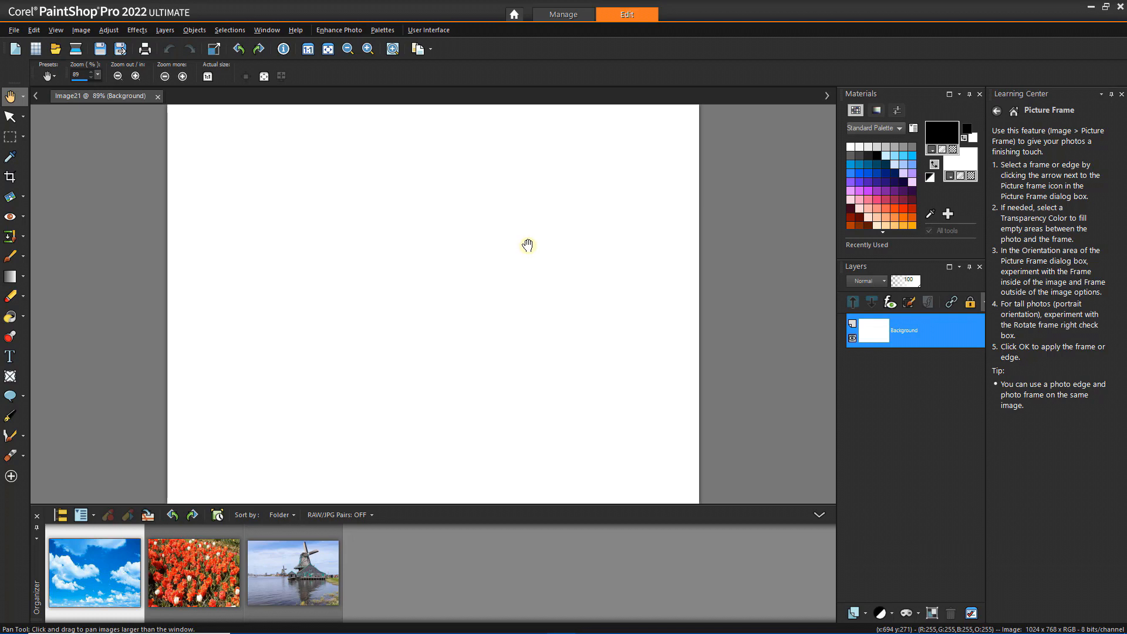
# Try the Small and Large icon sizes for the user interface and set the icon size back to Medium.
pyautogui.click(427, 30)
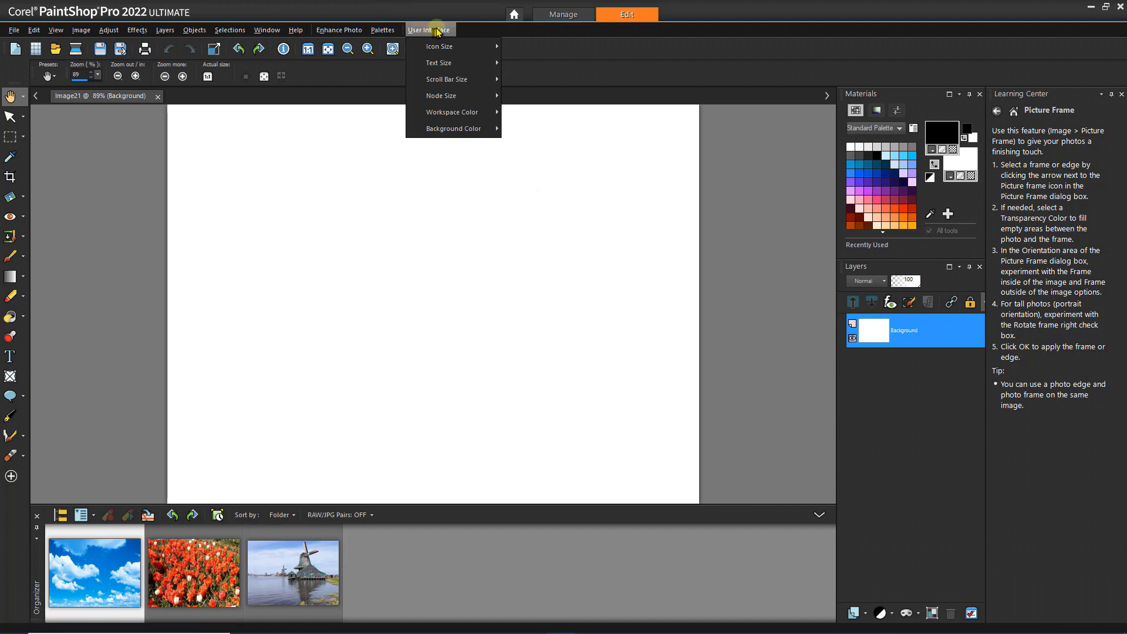
pyautogui.moveTo(486, 47)
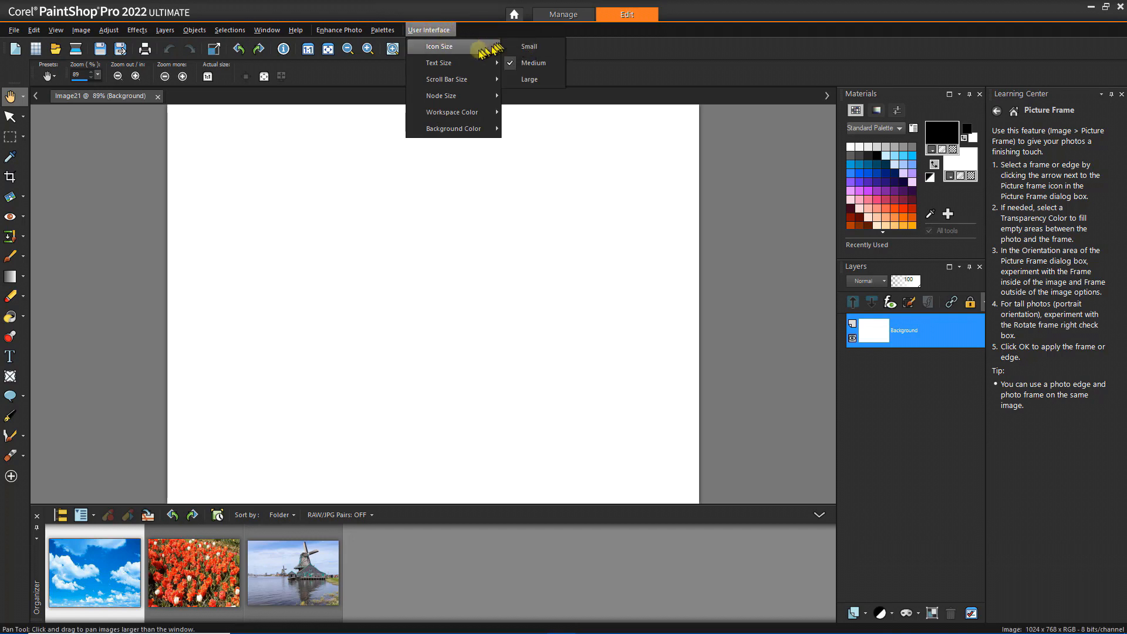
pyautogui.click(524, 63)
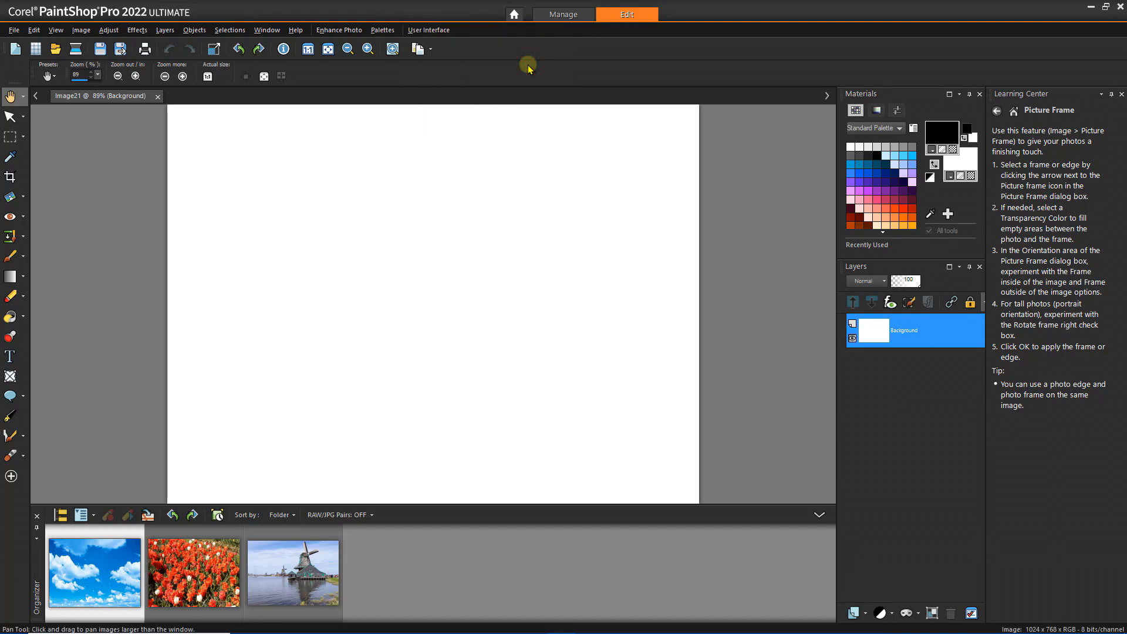
pyautogui.click(422, 31)
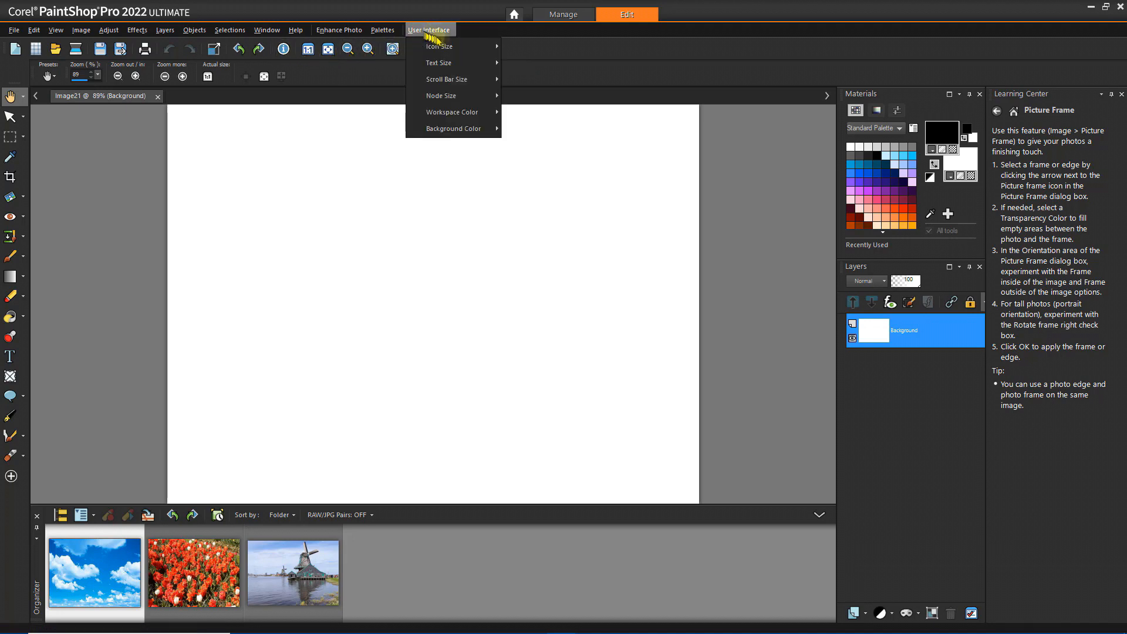
pyautogui.click(524, 50)
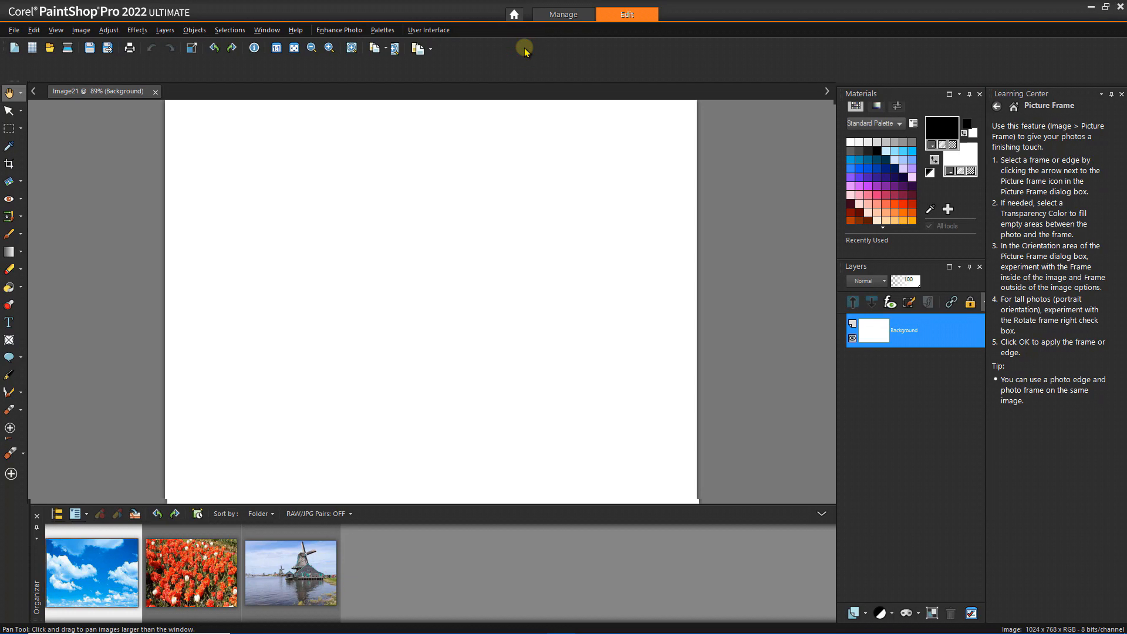
pyautogui.click(446, 33)
pyautogui.moveTo(468, 46)
pyautogui.click(526, 80)
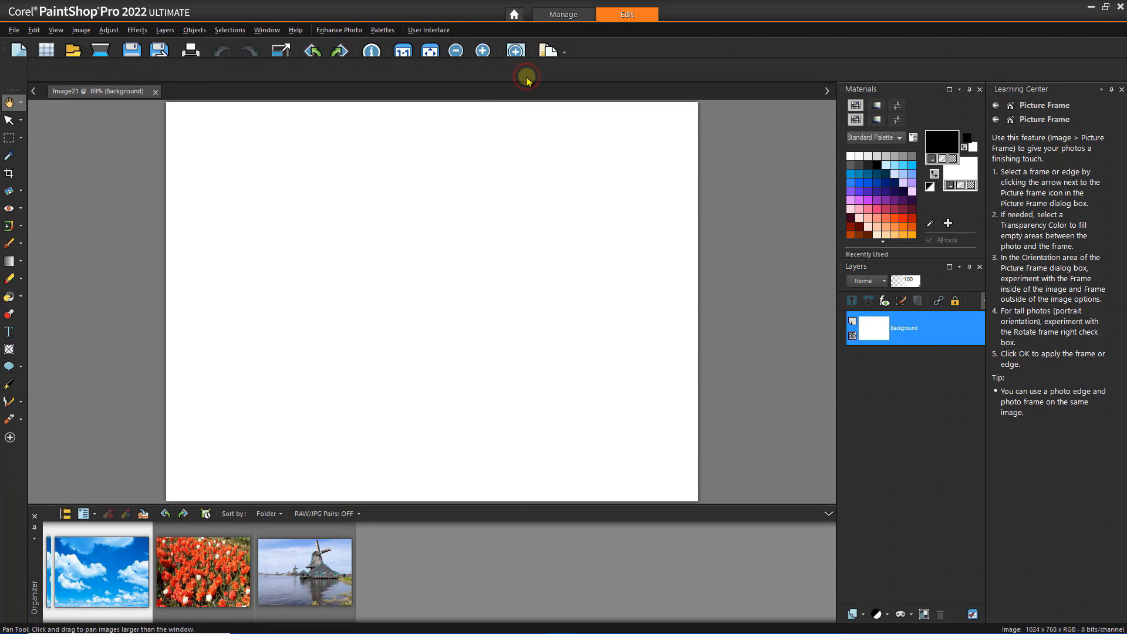
pyautogui.click(419, 32)
pyautogui.moveTo(446, 47)
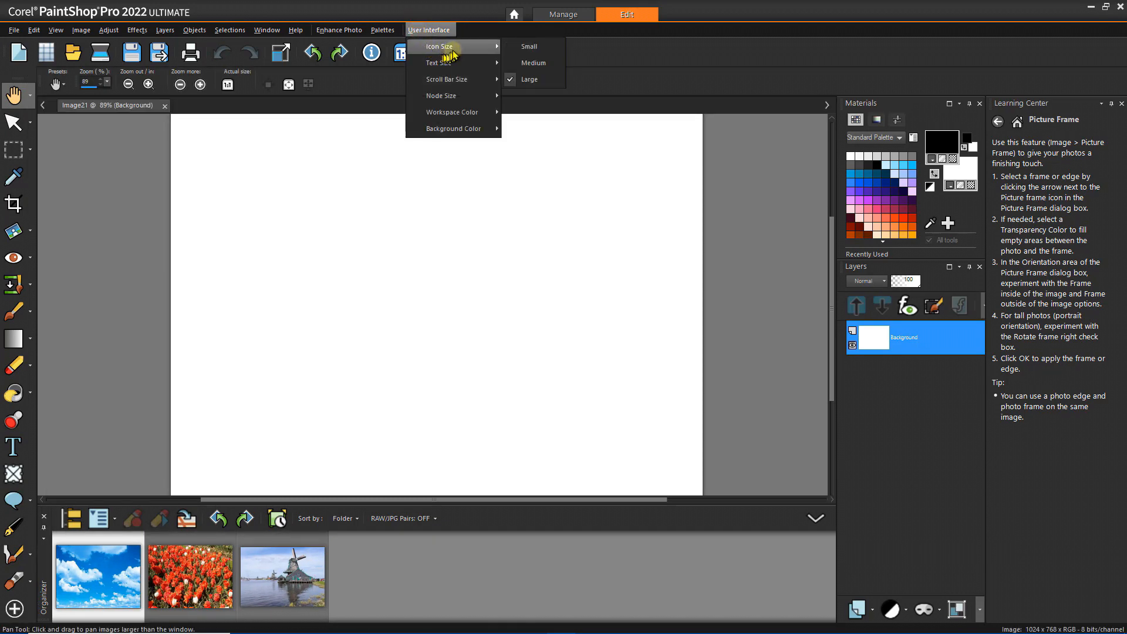
pyautogui.click(533, 63)
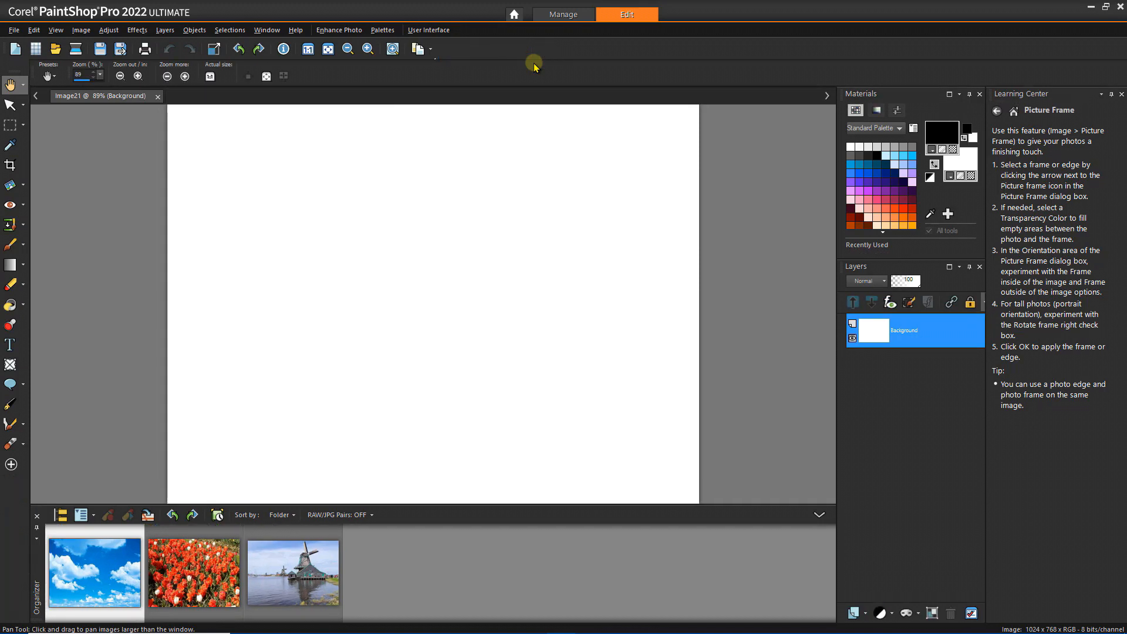
# Change the workspace color of the user interface to Light Gray.
pyautogui.click(430, 31)
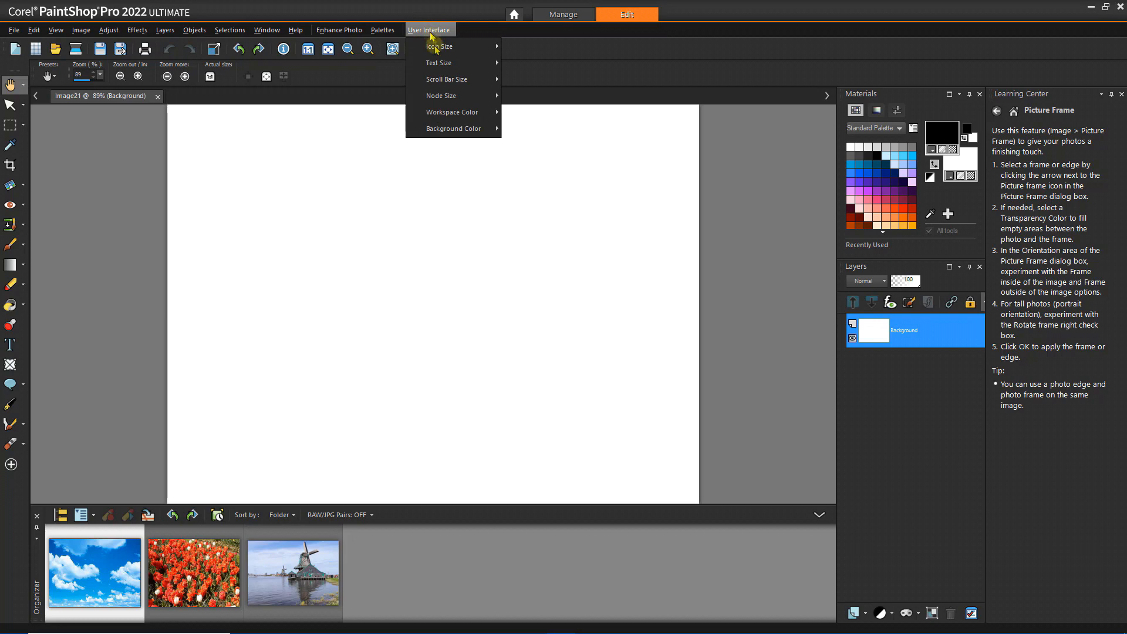
pyautogui.moveTo(470, 118)
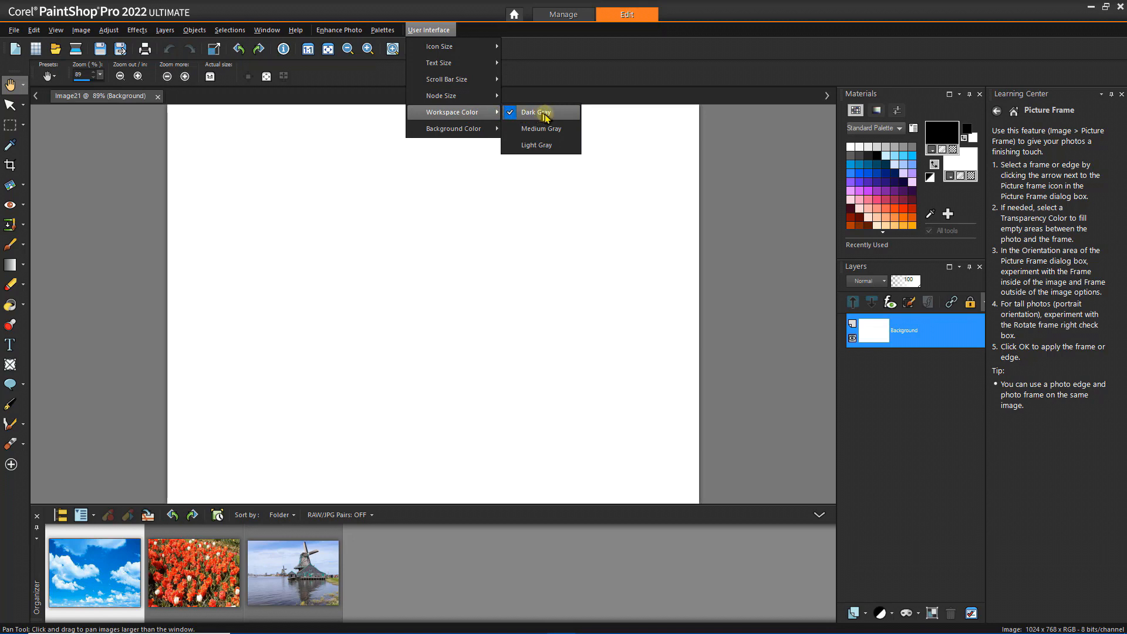
pyautogui.click(551, 148)
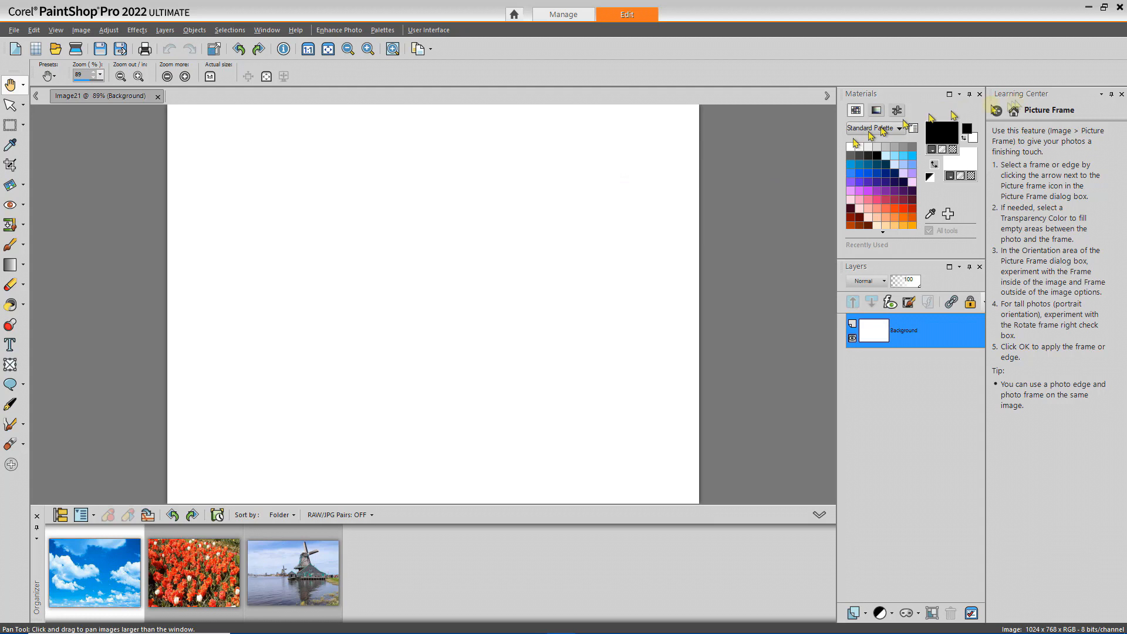
# Close the Learning Center and Organizer palettes, and switch the Materials palette from color swatches to the continuous color spectrum view.
pyautogui.click(1121, 94)
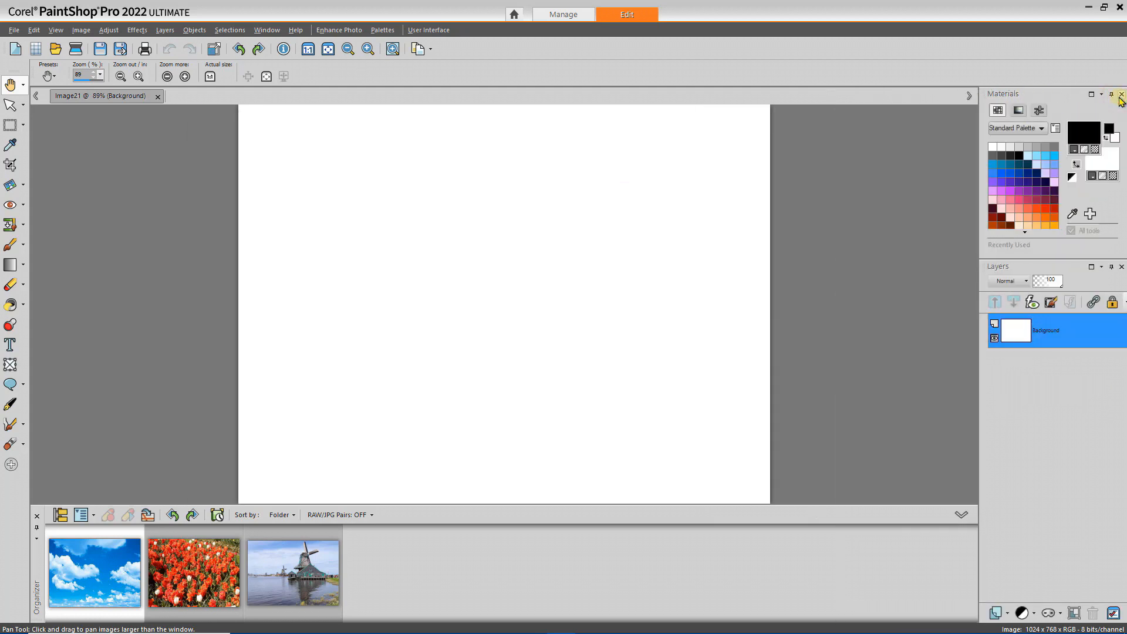
pyautogui.click(38, 517)
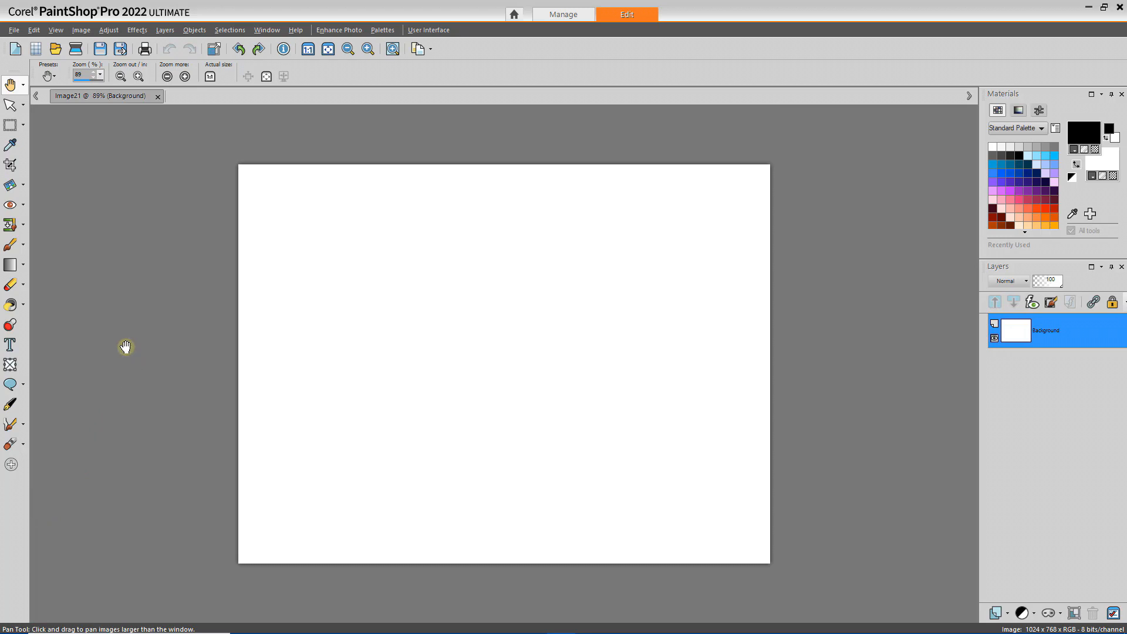
pyautogui.click(1019, 113)
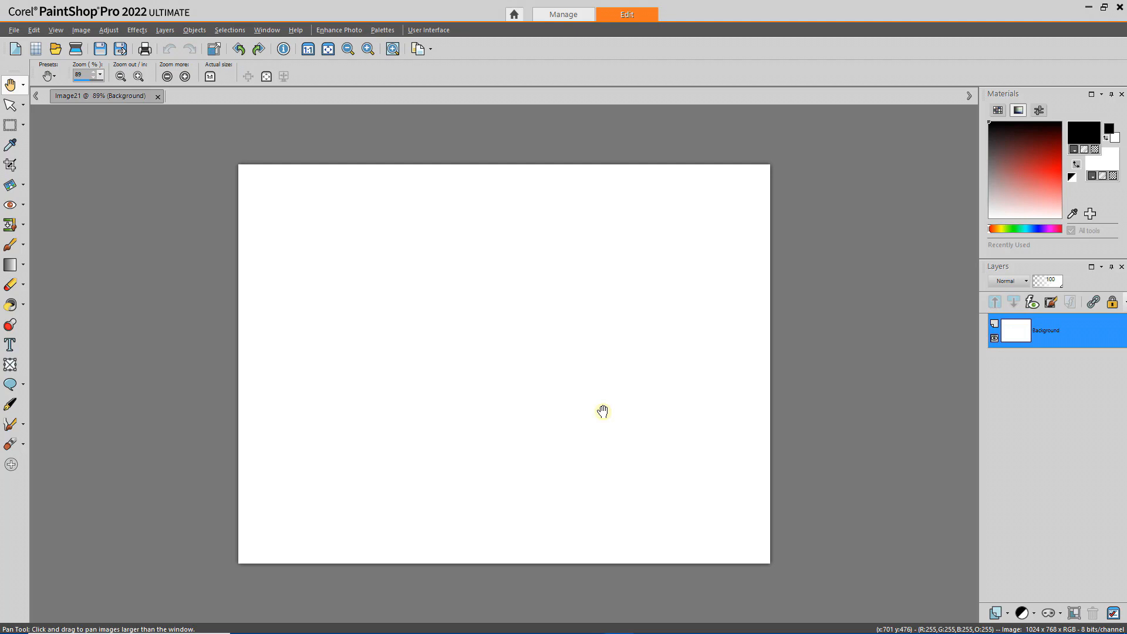
# Switch to the Sample Image Book 2022 in Adobe Reader and copy Image 1: Fall Grass from page 2.
pyautogui.hotkey('alt', 'Tab')
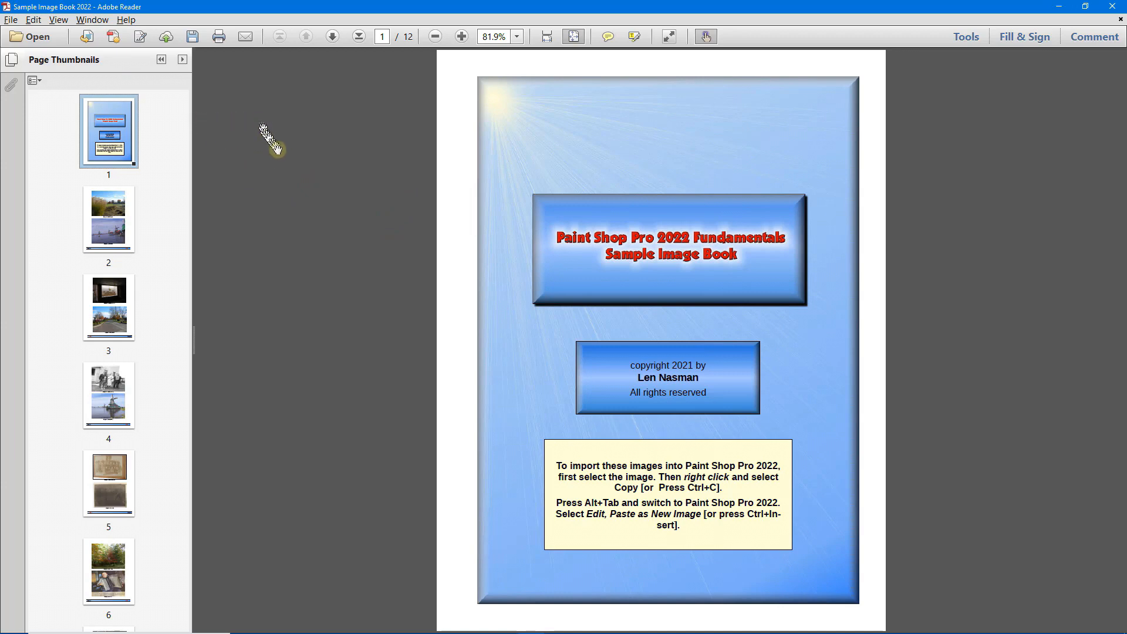
pyautogui.click(113, 232)
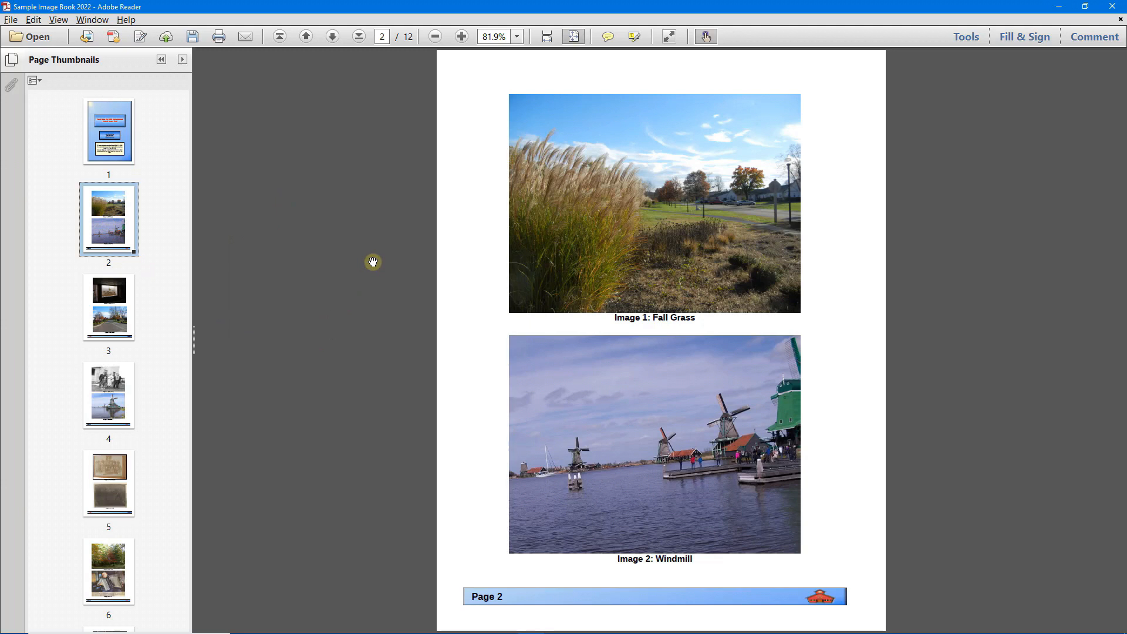
pyautogui.click(673, 195)
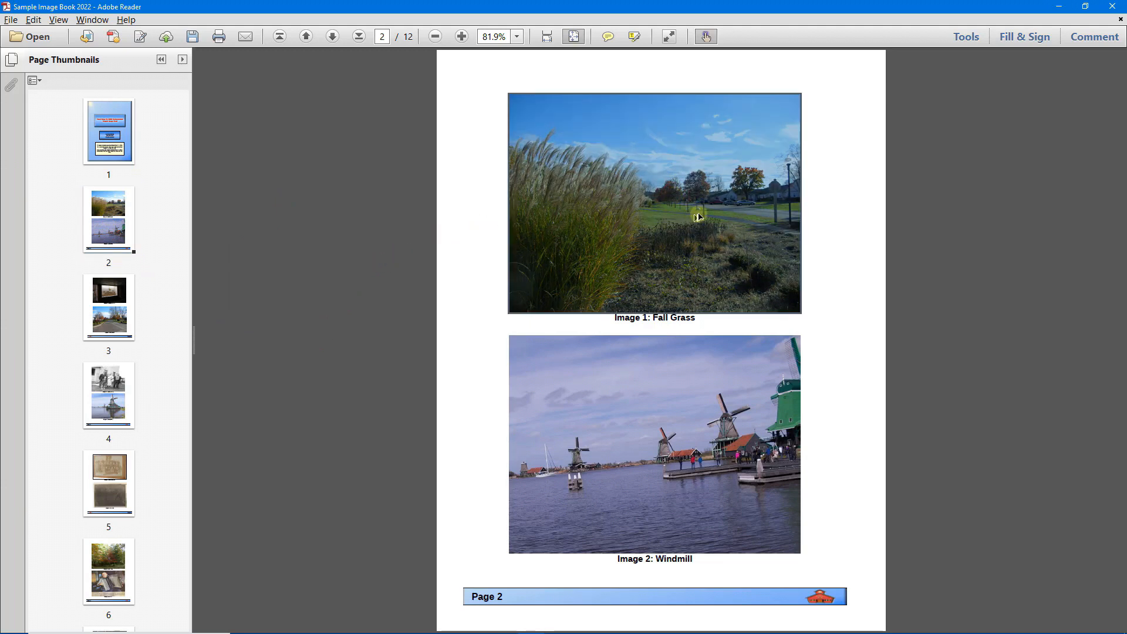
pyautogui.rightClick(660, 206)
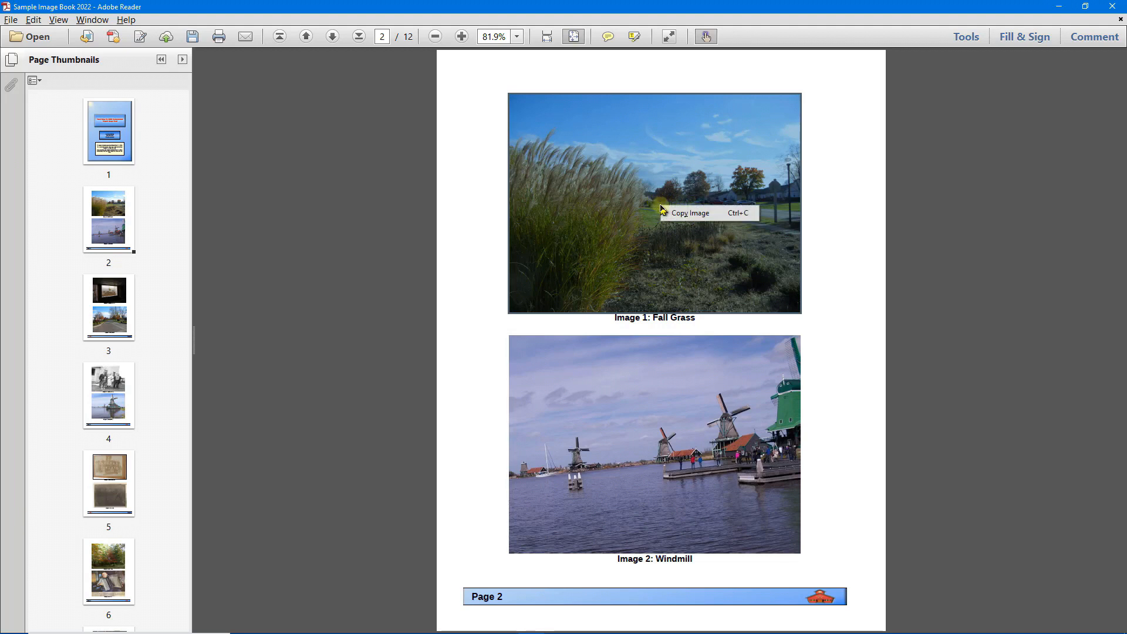
pyautogui.click(693, 215)
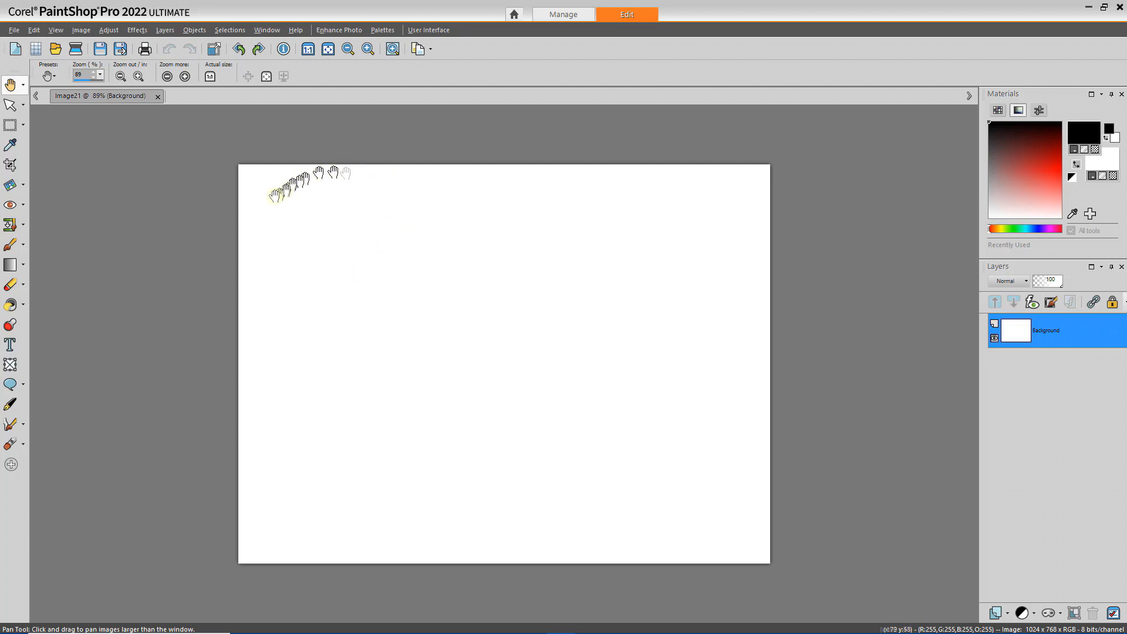
# Return to PaintShop Pro, close the blank image without editing it, and paste the copied photo as a new image.
pyautogui.click(158, 98)
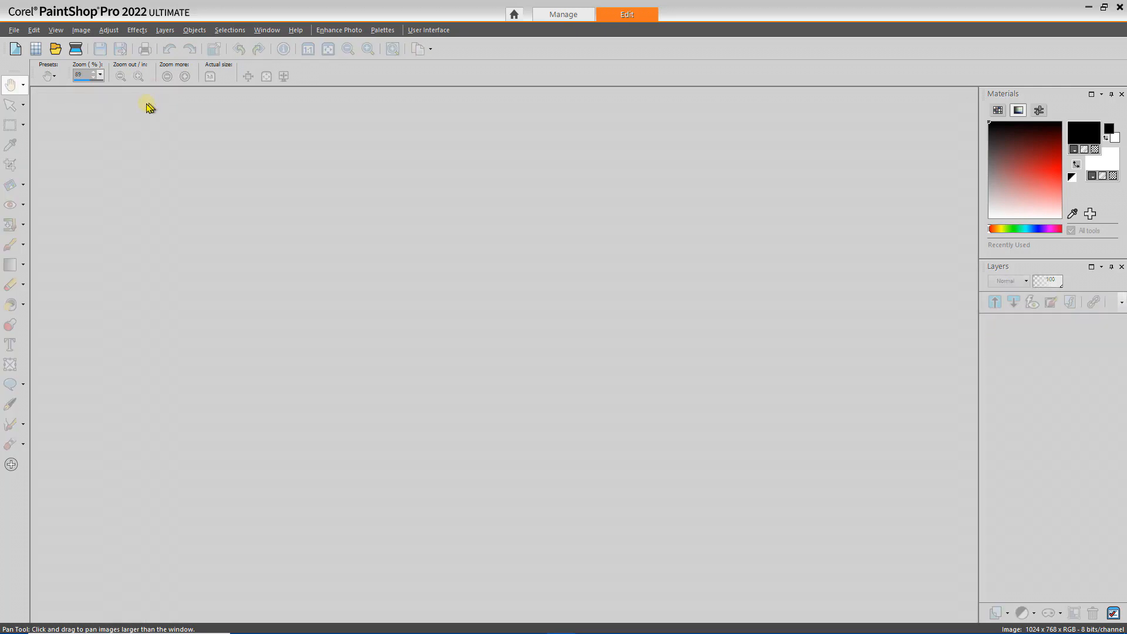
pyautogui.click(35, 33)
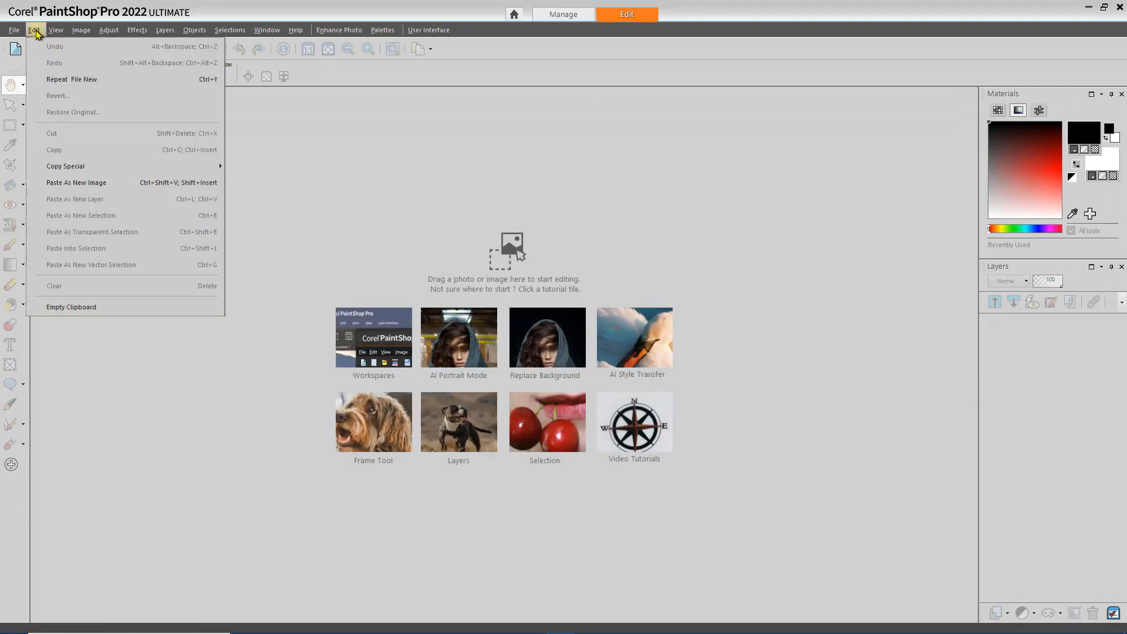
pyautogui.click(97, 185)
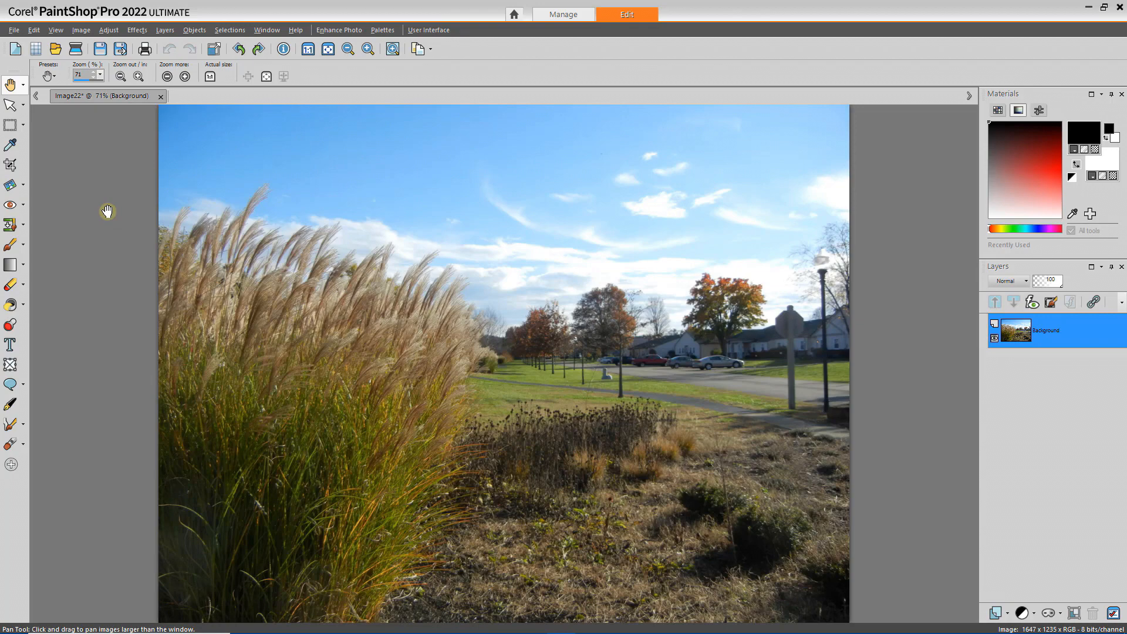
# Zoom the pasted photo out and in, ending at 60% with the whole photo in view, and look over the available zoom commands.
pyautogui.scroll(-3, 107, 211)
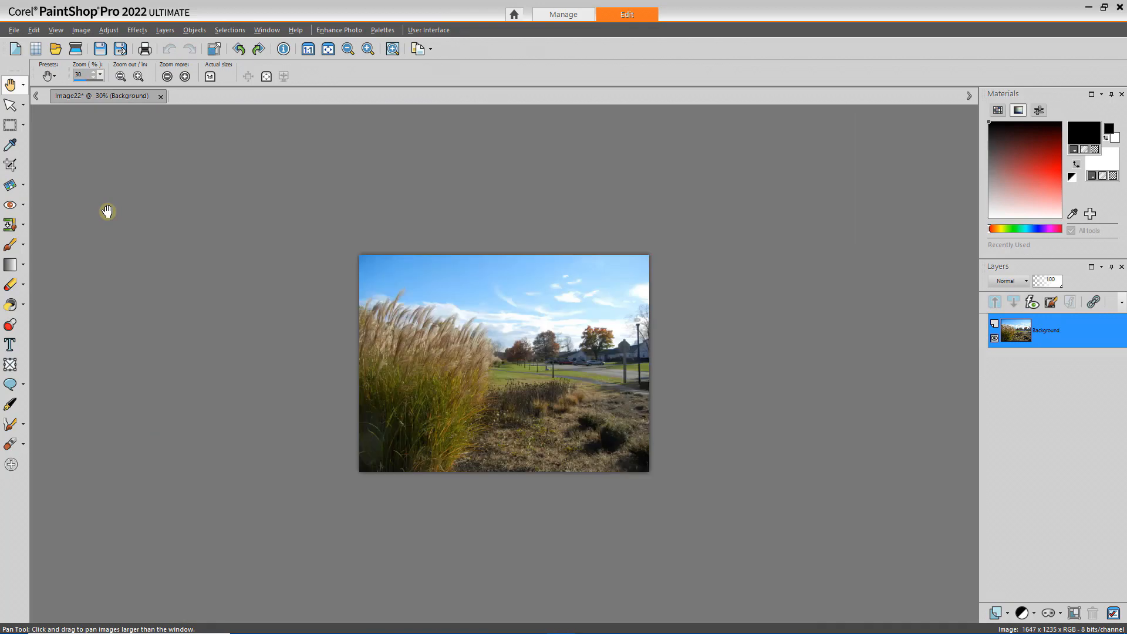
pyautogui.scroll(3, 107, 212)
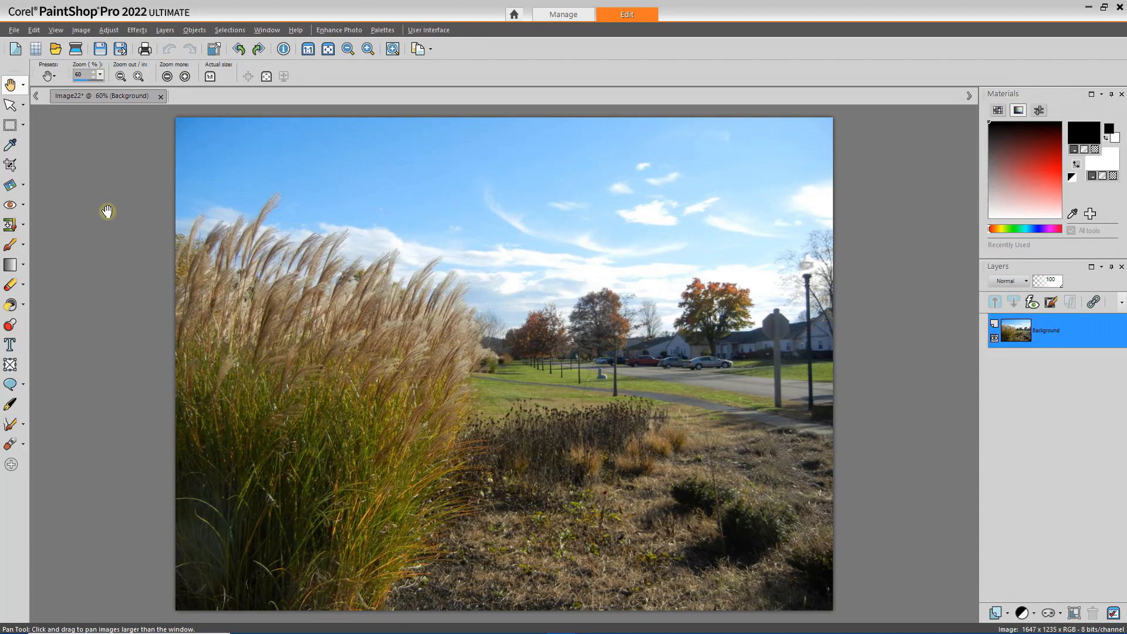
pyautogui.scroll(-1, 108, 212)
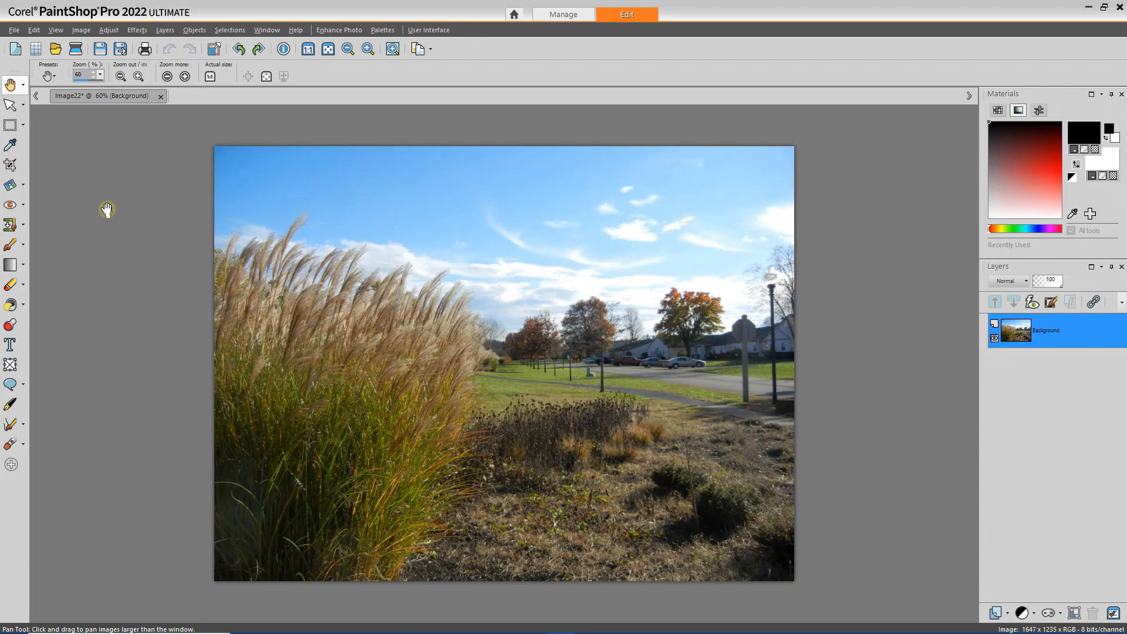
pyautogui.click(56, 30)
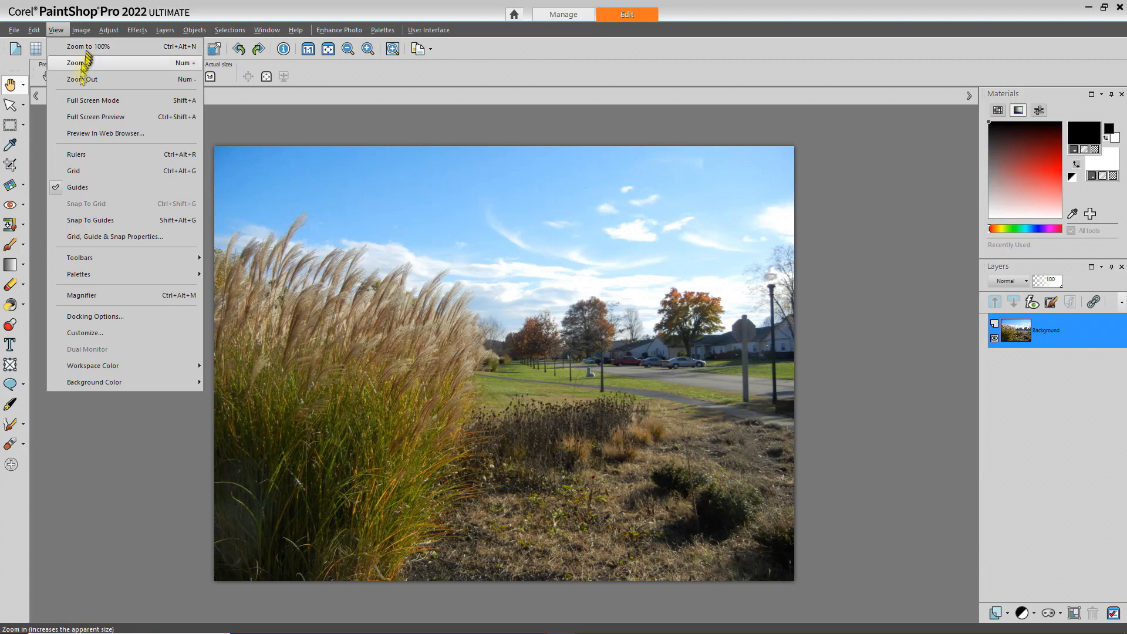
pyautogui.click(140, 411)
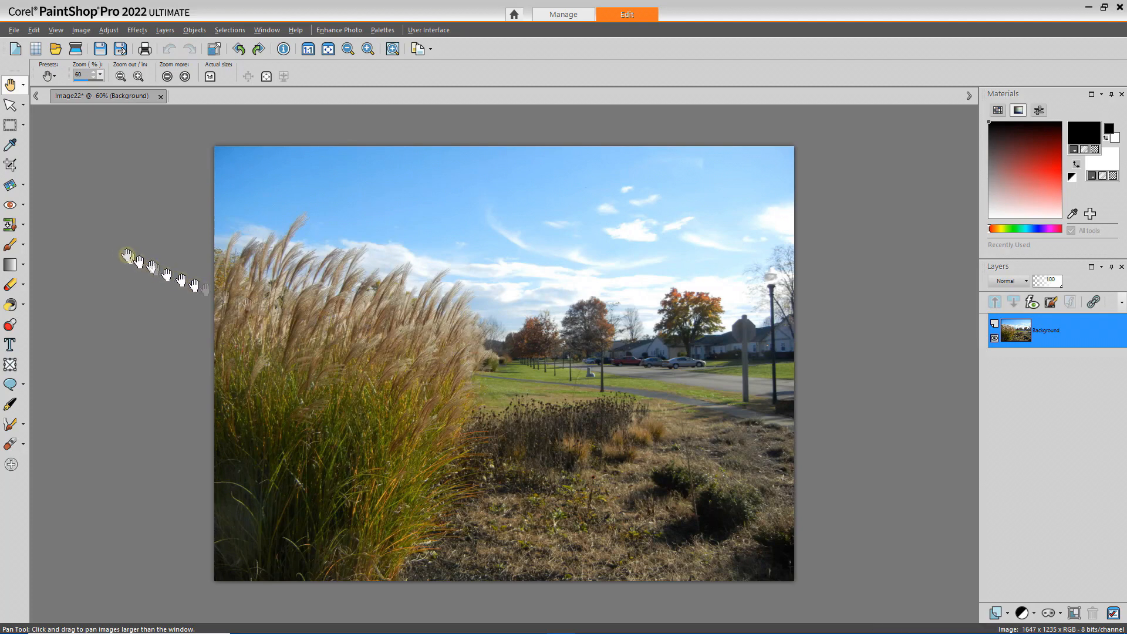
# Draw a crop rectangle of about 990 × 640 pixels over the middle of the photo and set its proportions to 5 x 7.
pyautogui.press('r')
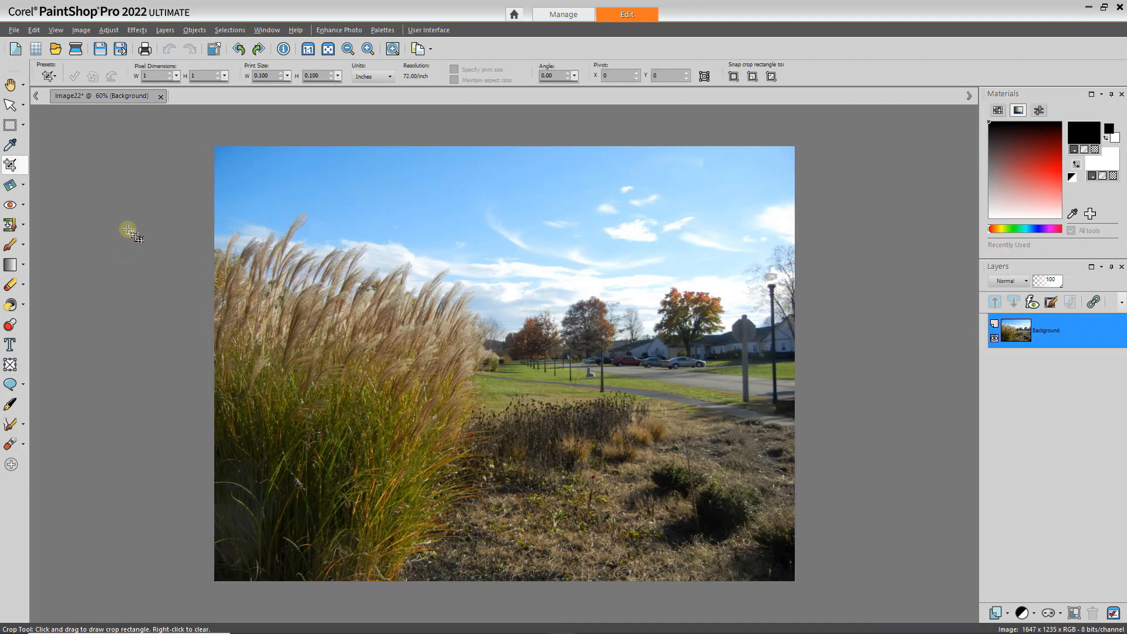
pyautogui.click(11, 164)
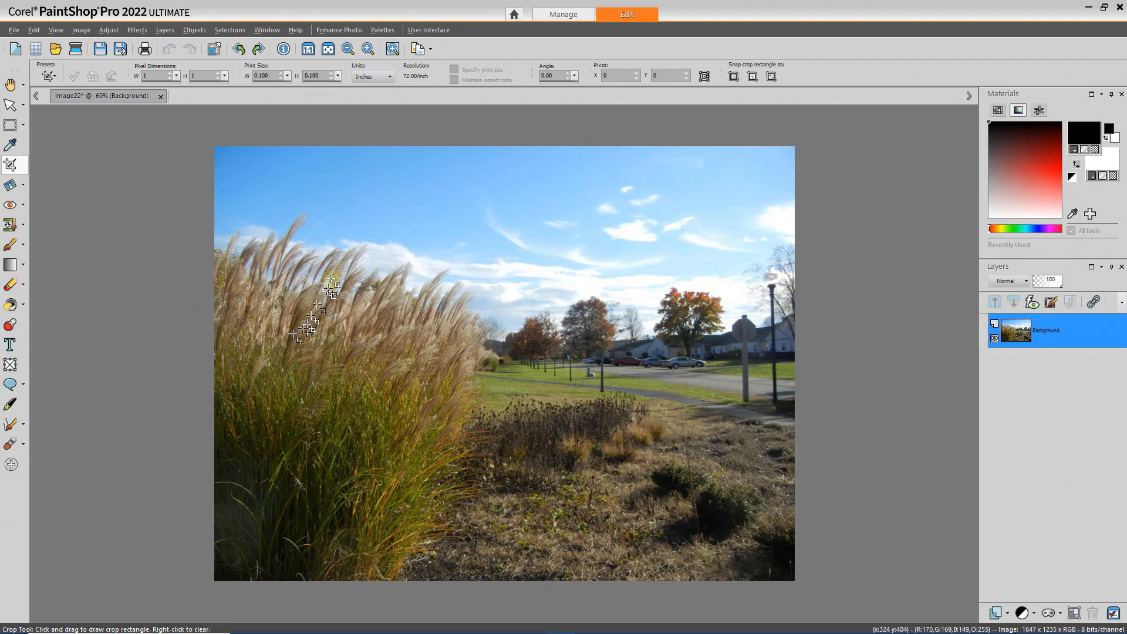
pyautogui.moveTo(350, 216); pyautogui.dragTo(699, 442)
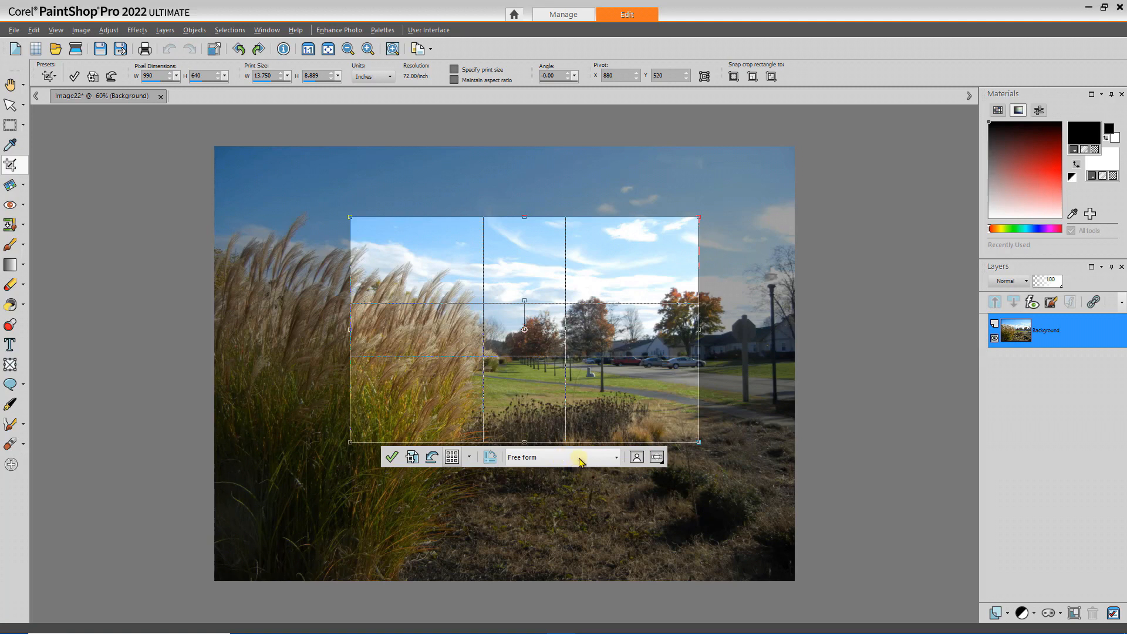
pyautogui.click(615, 459)
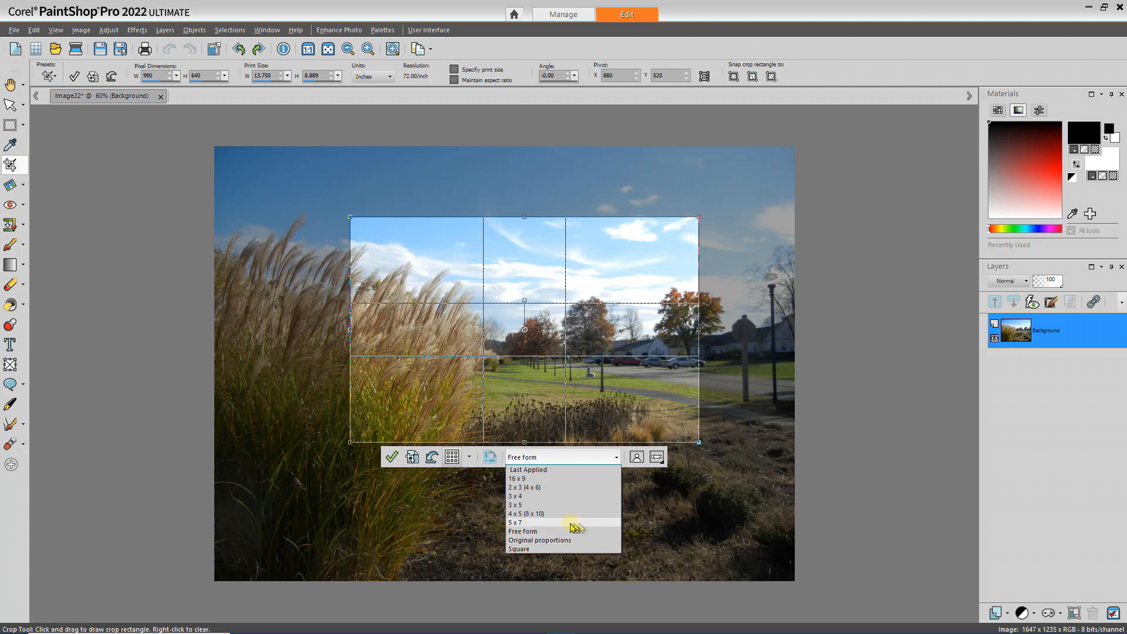
pyautogui.click(521, 523)
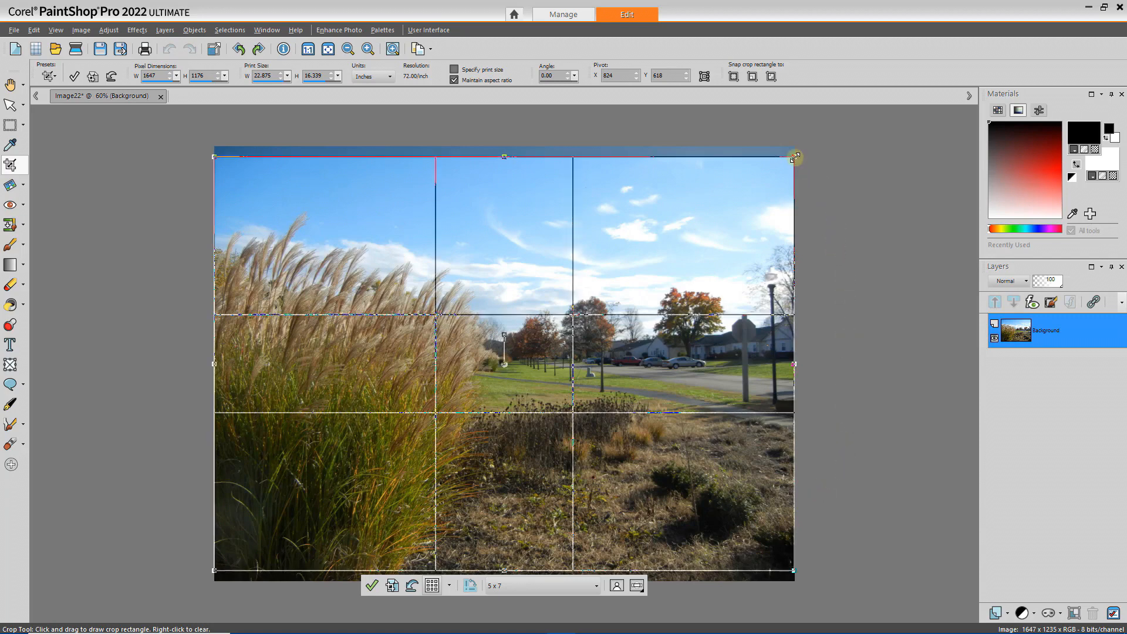
# Reduce the 5 x 7 crop rectangle to about 1281 × 915 pixels and reposition it over the middle of the photo.
pyautogui.moveTo(795, 157); pyautogui.dragTo(678, 338)
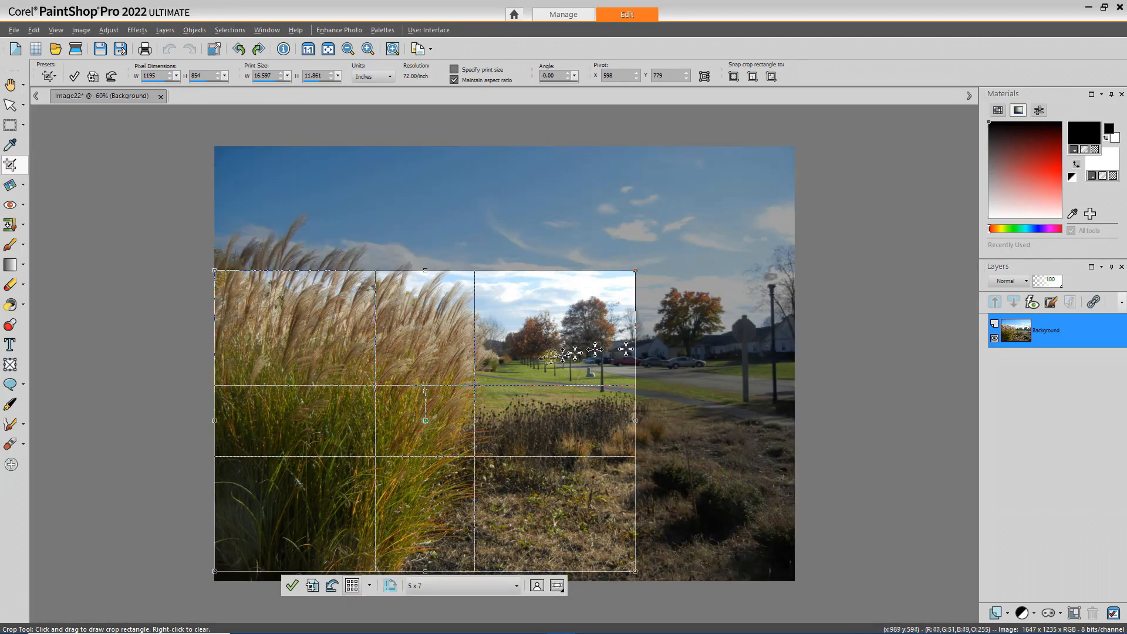
pyautogui.moveTo(436, 357); pyautogui.dragTo(532, 299)
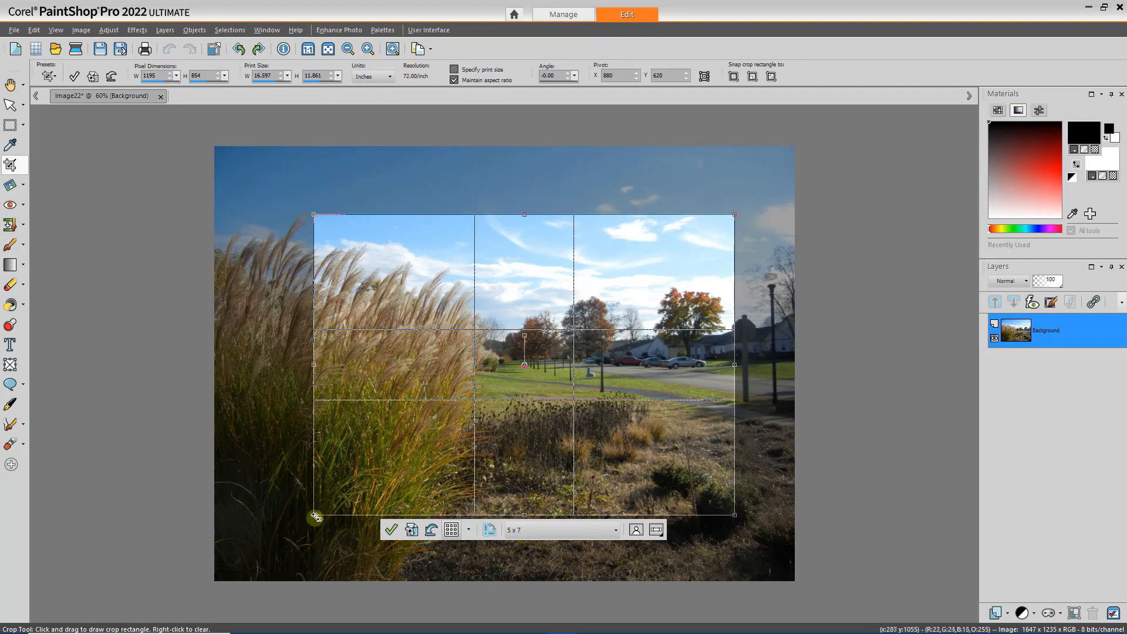
pyautogui.moveTo(314, 515); pyautogui.dragTo(287, 533)
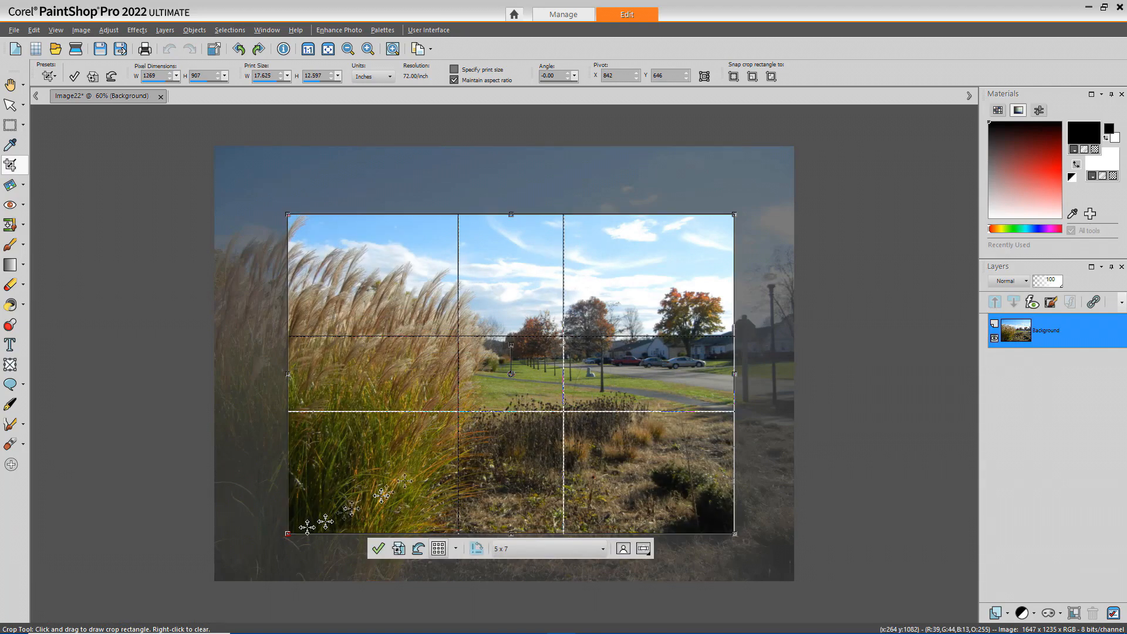
pyautogui.moveTo(511, 215)
pyautogui.mouseDown()
pyautogui.moveTo(515, 277)
pyautogui.moveTo(513, 212)
pyautogui.mouseUp()
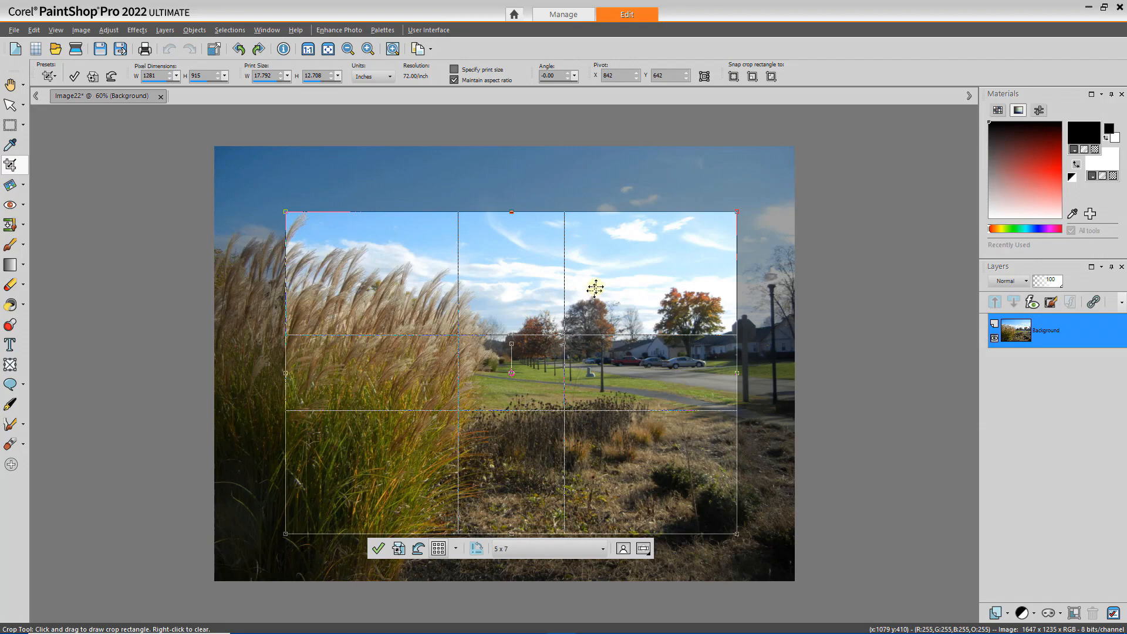
pyautogui.moveTo(614, 211); pyautogui.dragTo(614, 213)
pyautogui.moveTo(512, 211); pyautogui.dragTo(512, 212)
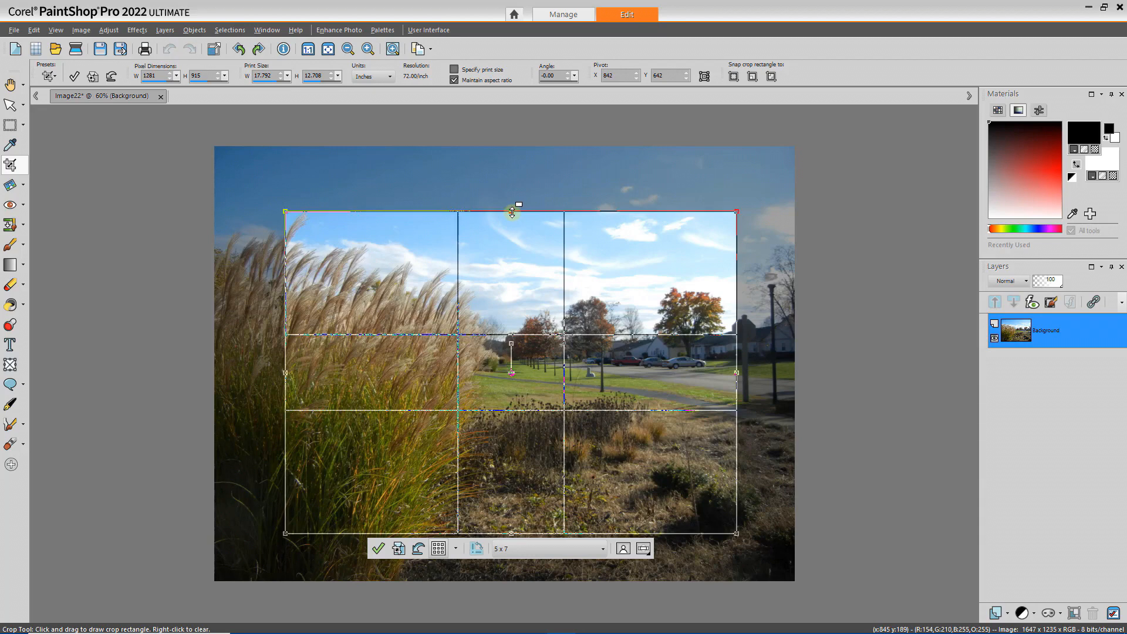
pyautogui.click(738, 211)
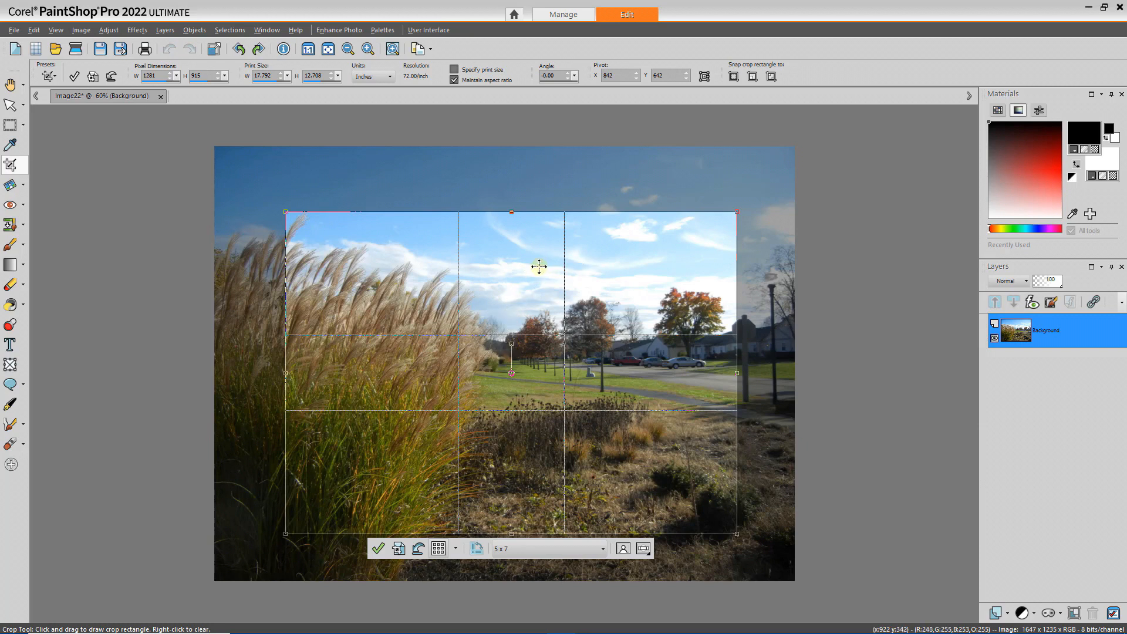
pyautogui.moveTo(626, 276)
pyautogui.mouseDown()
pyautogui.moveTo(619, 254)
pyautogui.moveTo(649, 259)
pyautogui.moveTo(636, 276)
pyautogui.mouseUp()
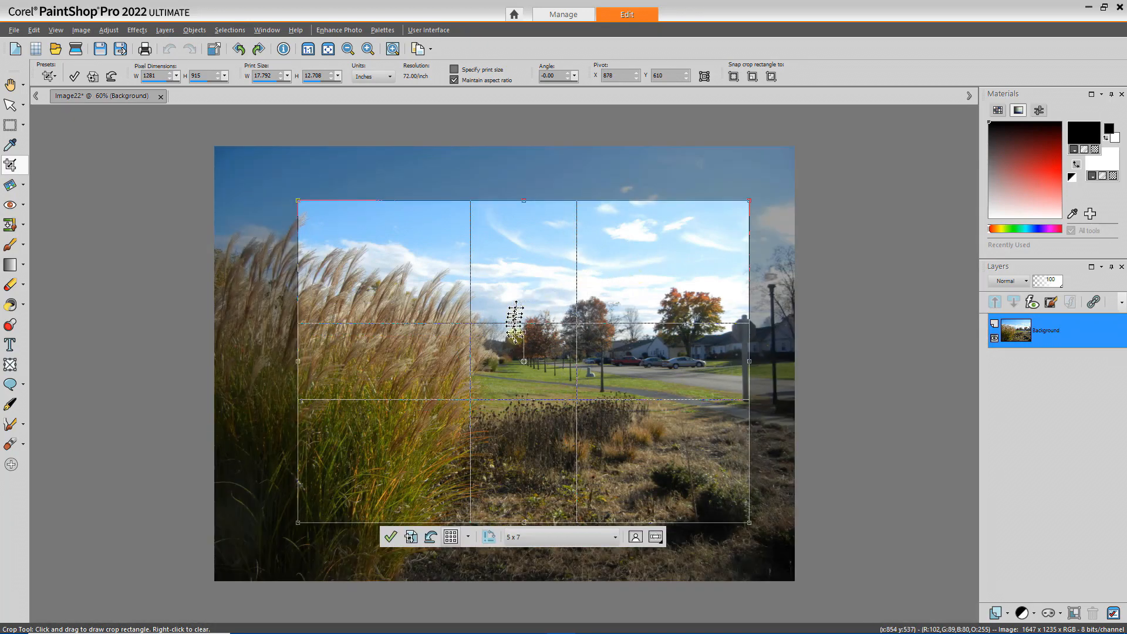
# Rotate the crop rectangle to portrait and back to landscape, and reframe the photo using the Golden Spiral composition guide.
pyautogui.click(489, 538)
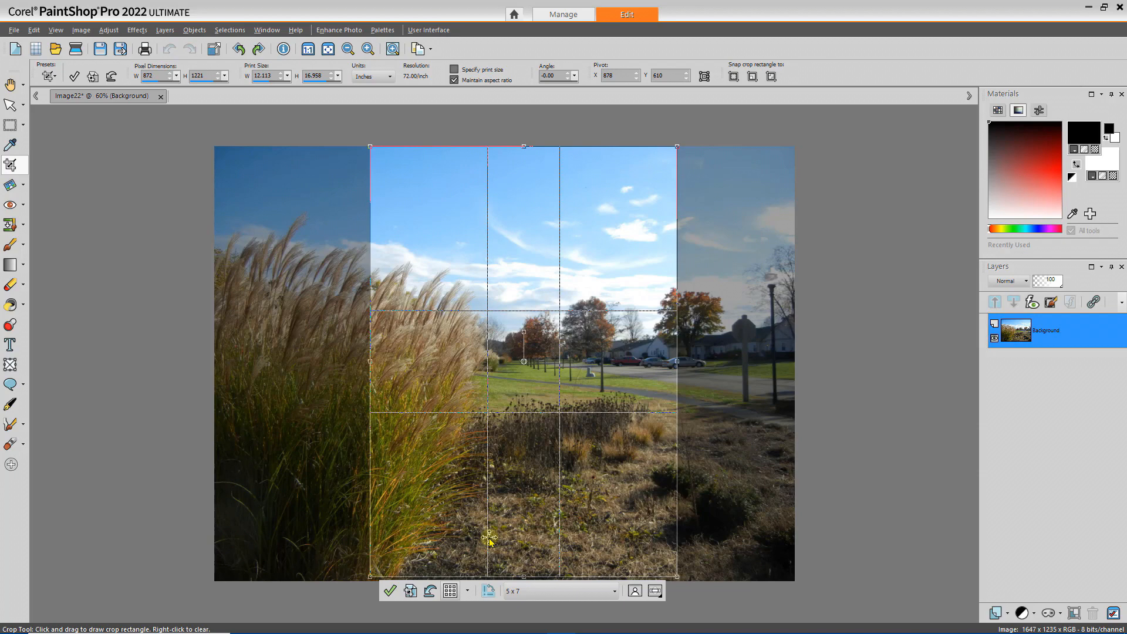
pyautogui.click(495, 591)
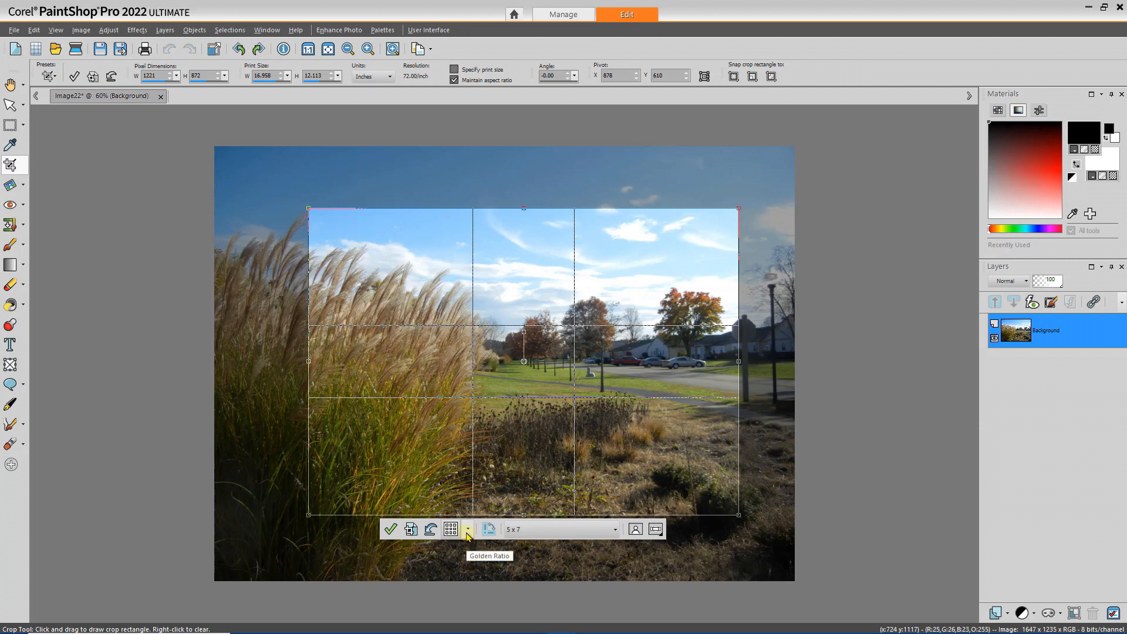
pyautogui.click(468, 532)
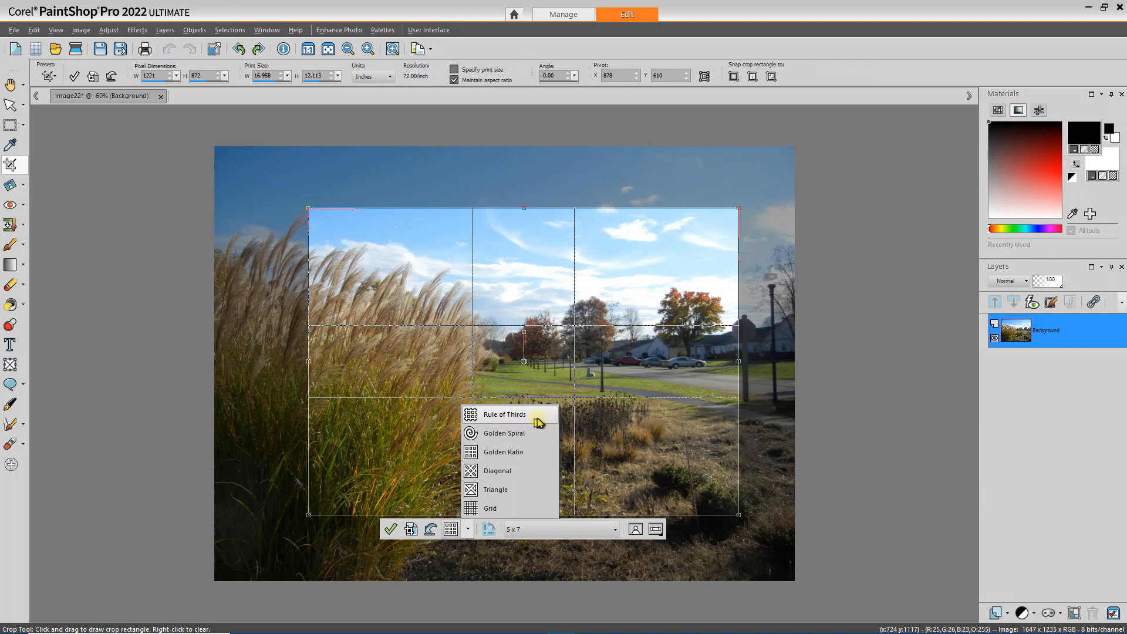
pyautogui.click(512, 434)
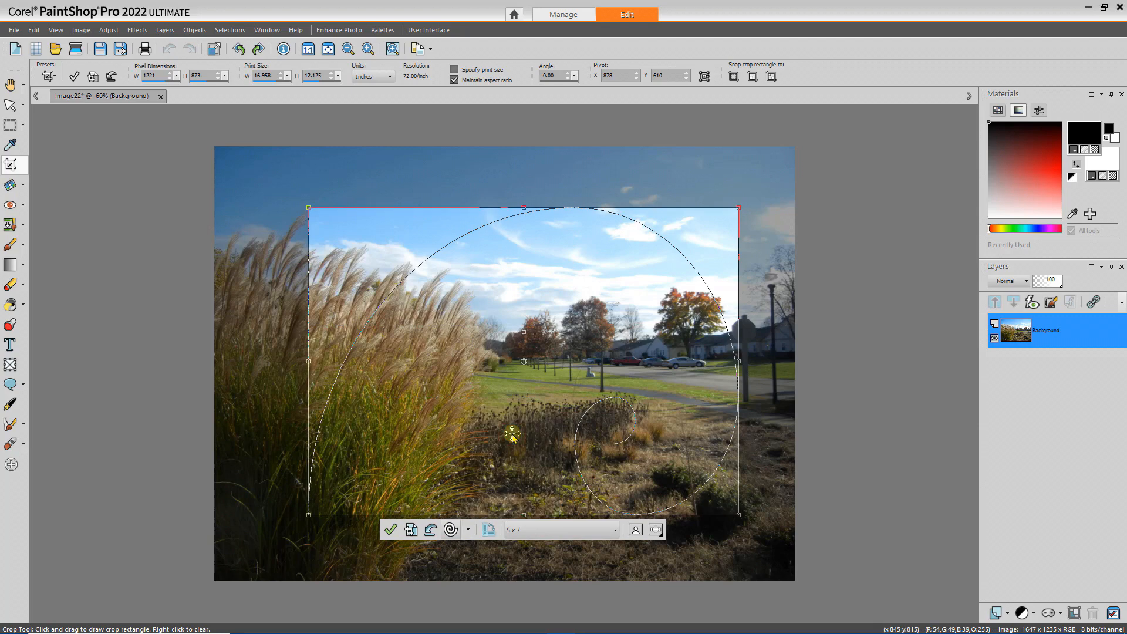
pyautogui.moveTo(512, 428); pyautogui.dragTo(455, 365)
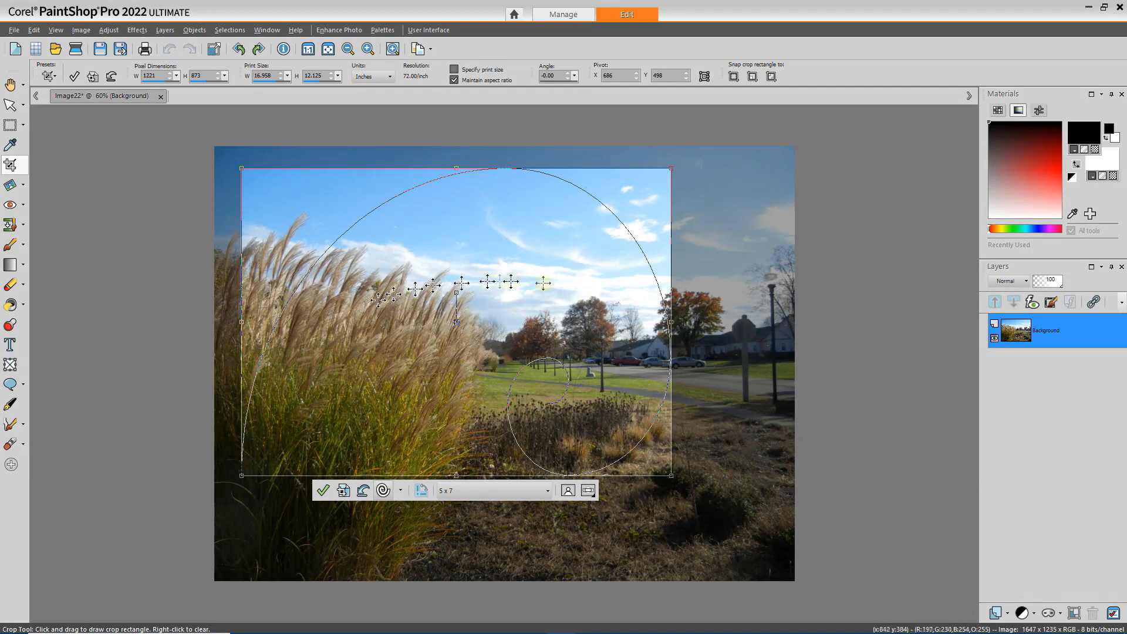
# Try the Golden Ratio, Diagonal, Triangle and Grid composition guides on the crop rectangle, ending on Rule of Thirds.
pyautogui.click(400, 492)
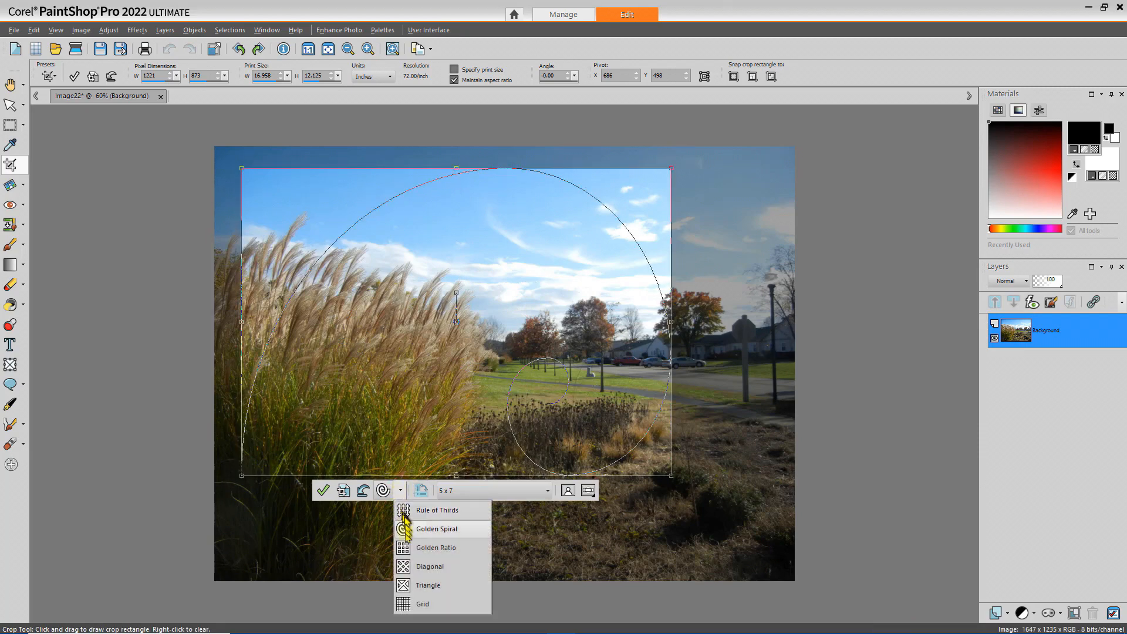
pyautogui.click(413, 549)
pyautogui.moveTo(476, 327); pyautogui.dragTo(555, 354)
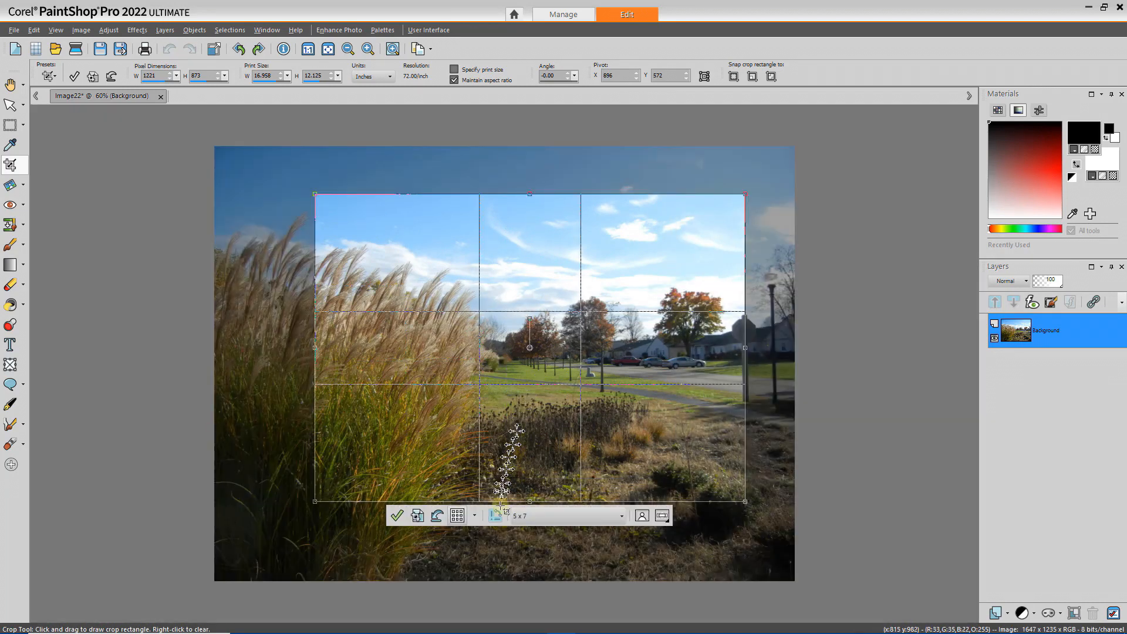
pyautogui.click(473, 517)
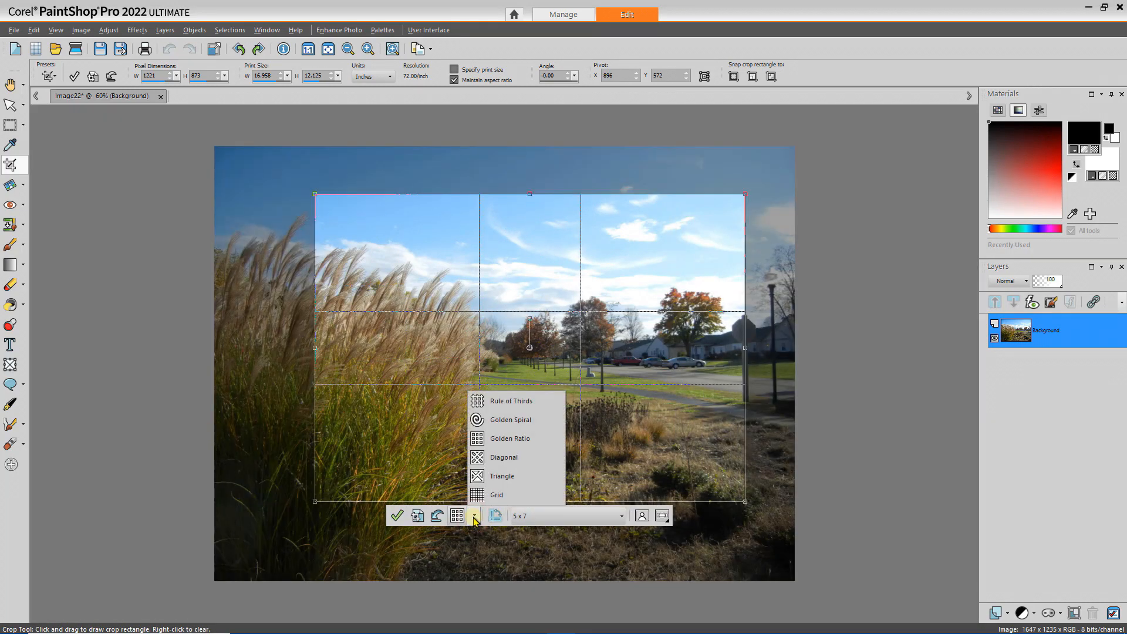
pyautogui.click(483, 457)
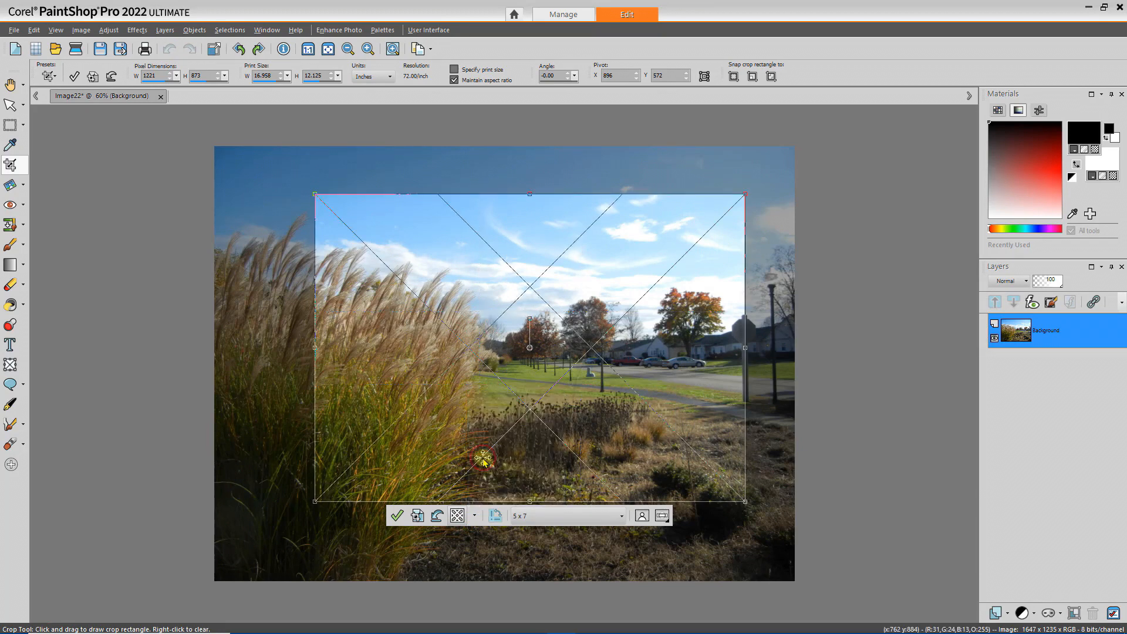
pyautogui.click(474, 520)
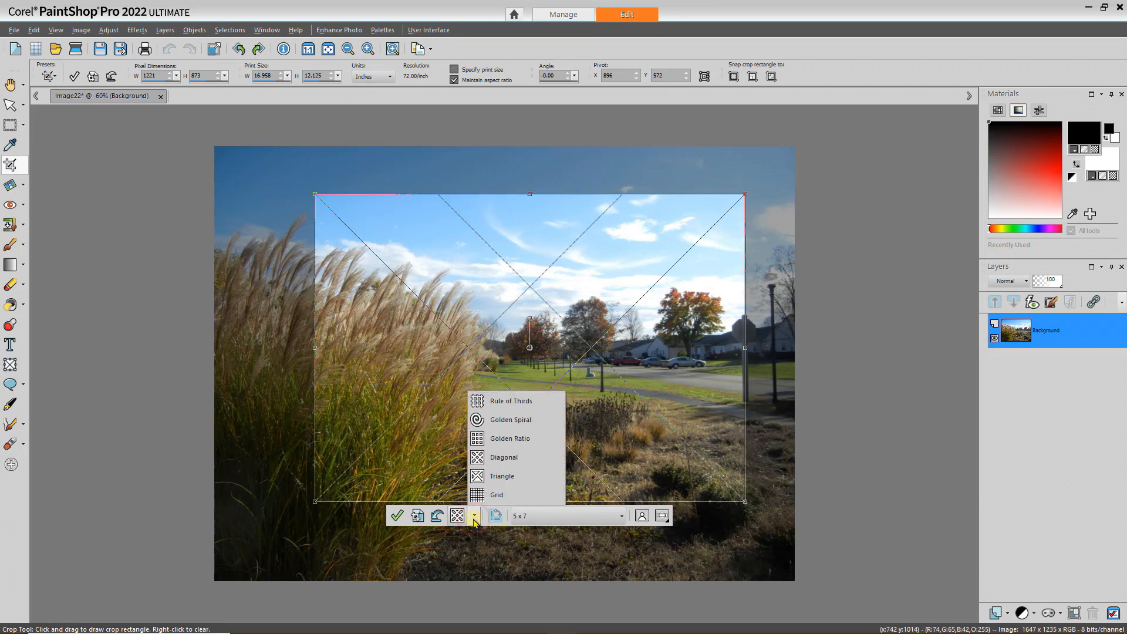
pyautogui.click(483, 477)
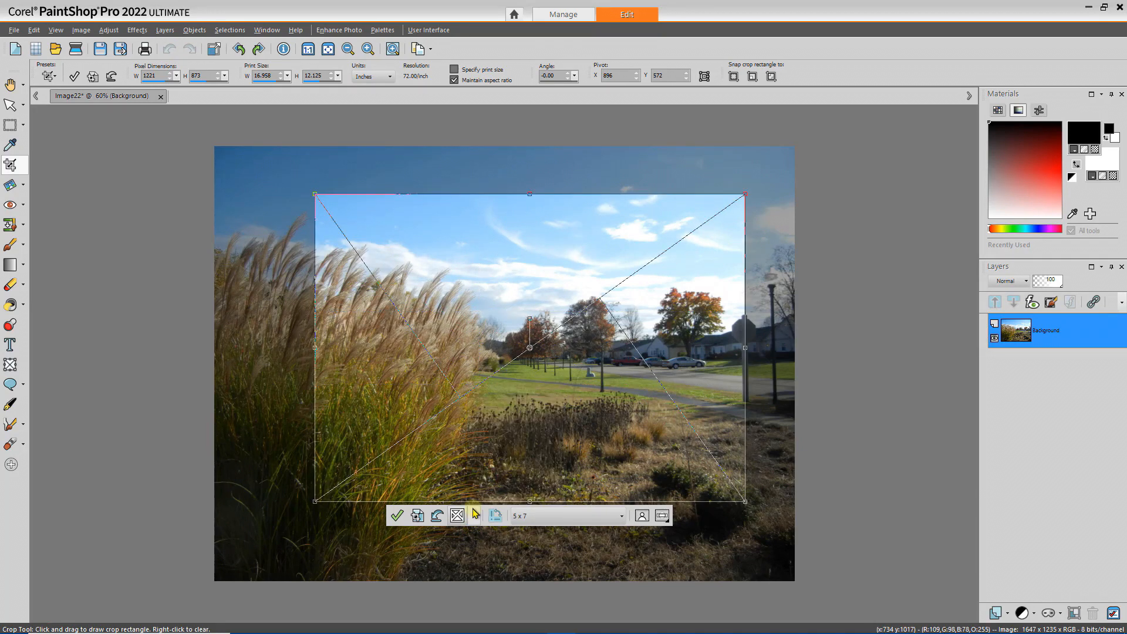
pyautogui.click(475, 516)
pyautogui.click(480, 496)
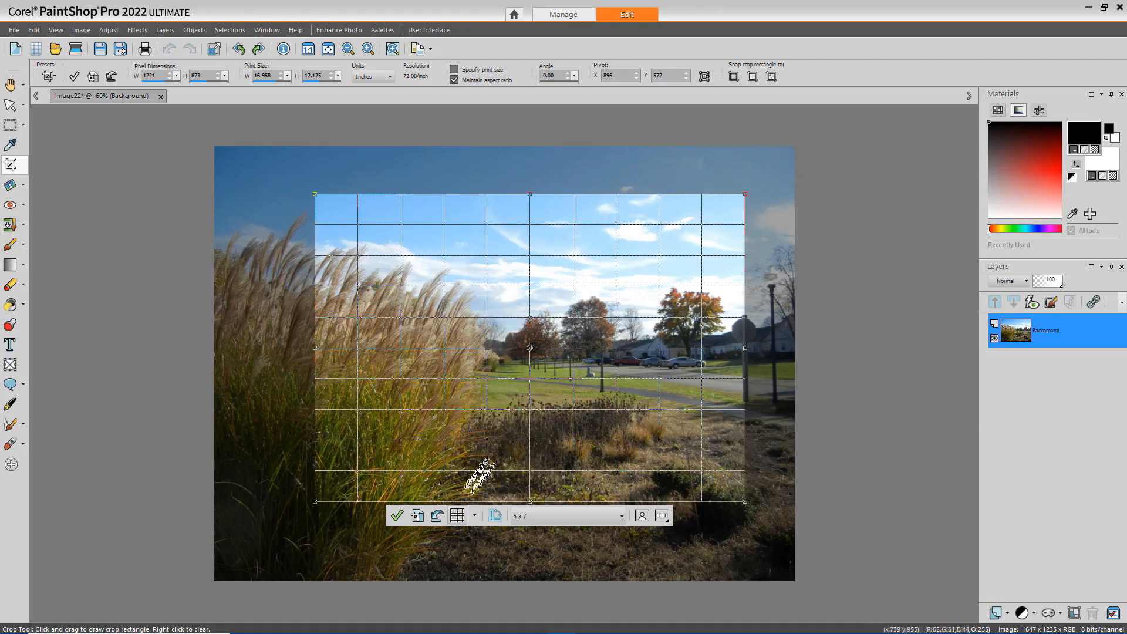
pyautogui.click(475, 516)
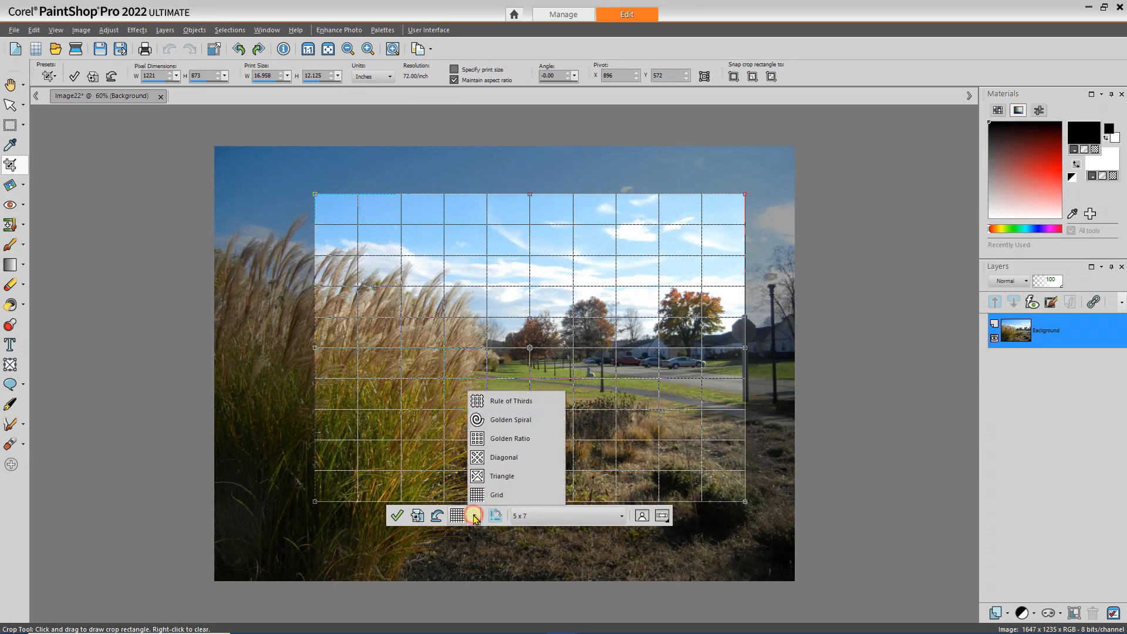
pyautogui.click(488, 403)
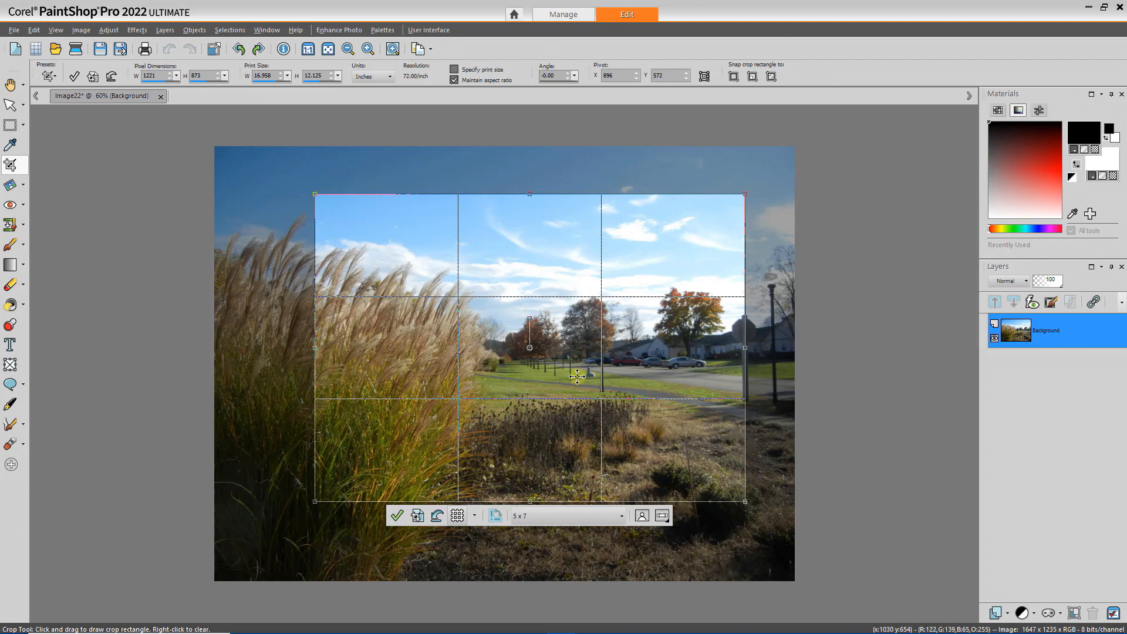
# Move the crop rectangle over the grass and back to the centre to compare compositions, and clear it without cropping.
pyautogui.moveTo(487, 362); pyautogui.dragTo(392, 432)
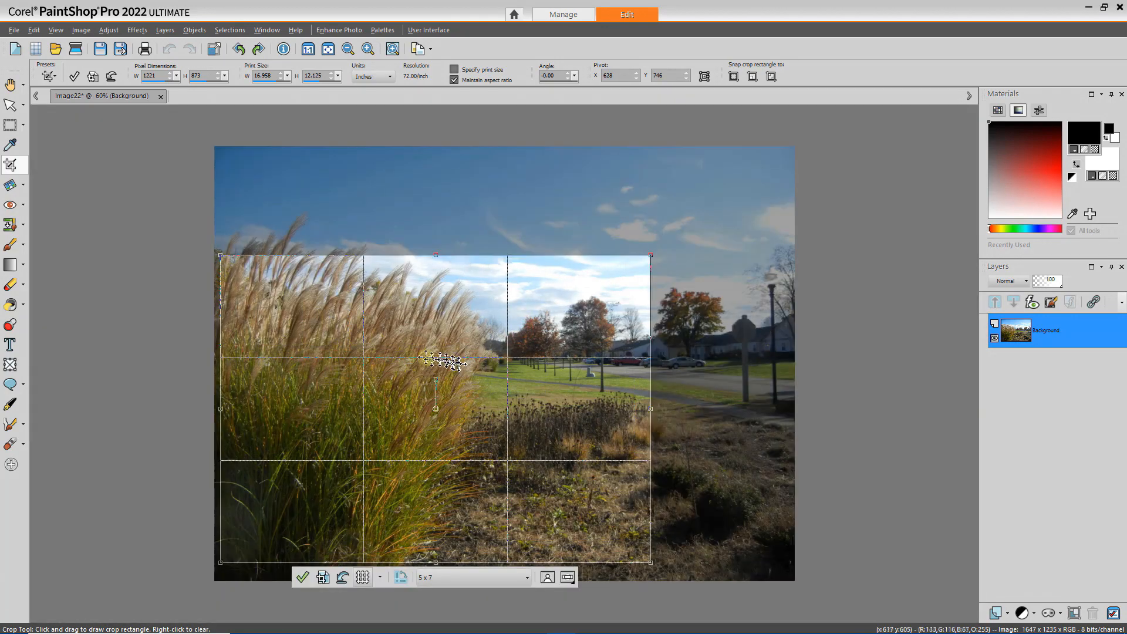
pyautogui.moveTo(324, 438); pyautogui.dragTo(388, 369)
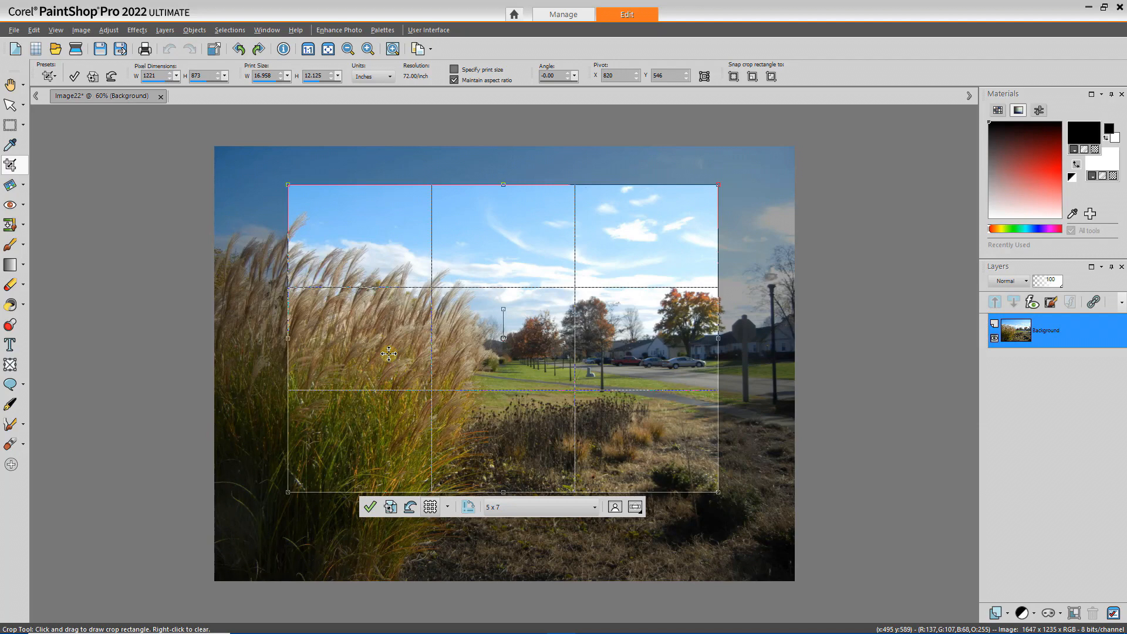
pyautogui.click(410, 508)
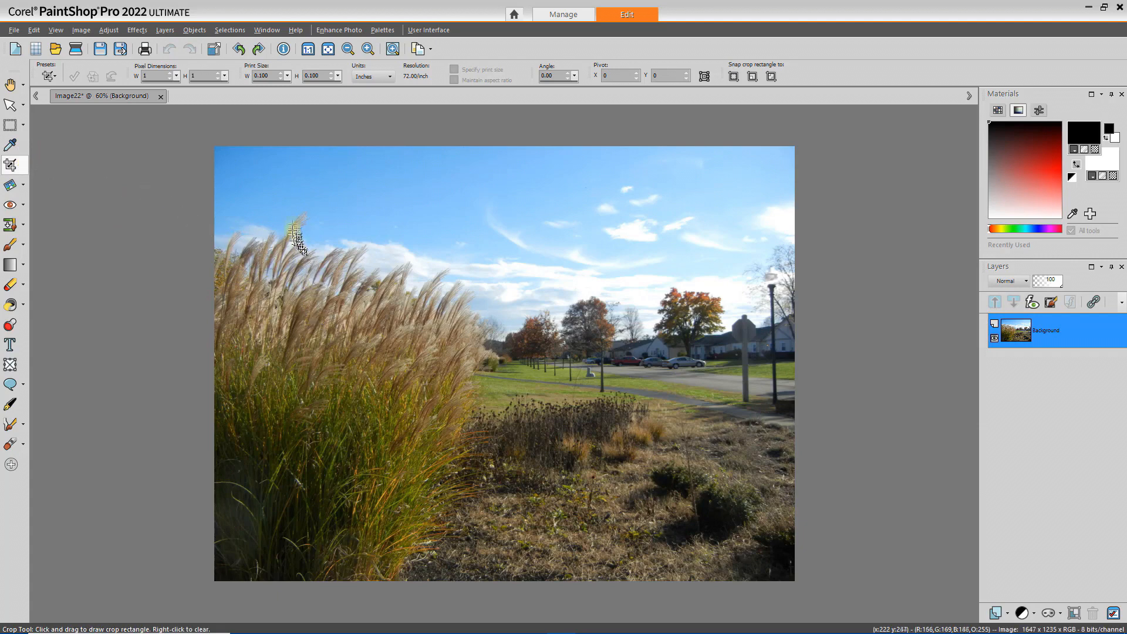
# Draw a new crop rectangle from the grass toward the trees, with 5 x 7 proportions and the Golden Spiral composition guide.
pyautogui.moveTo(292, 212); pyautogui.dragTo(616, 435)
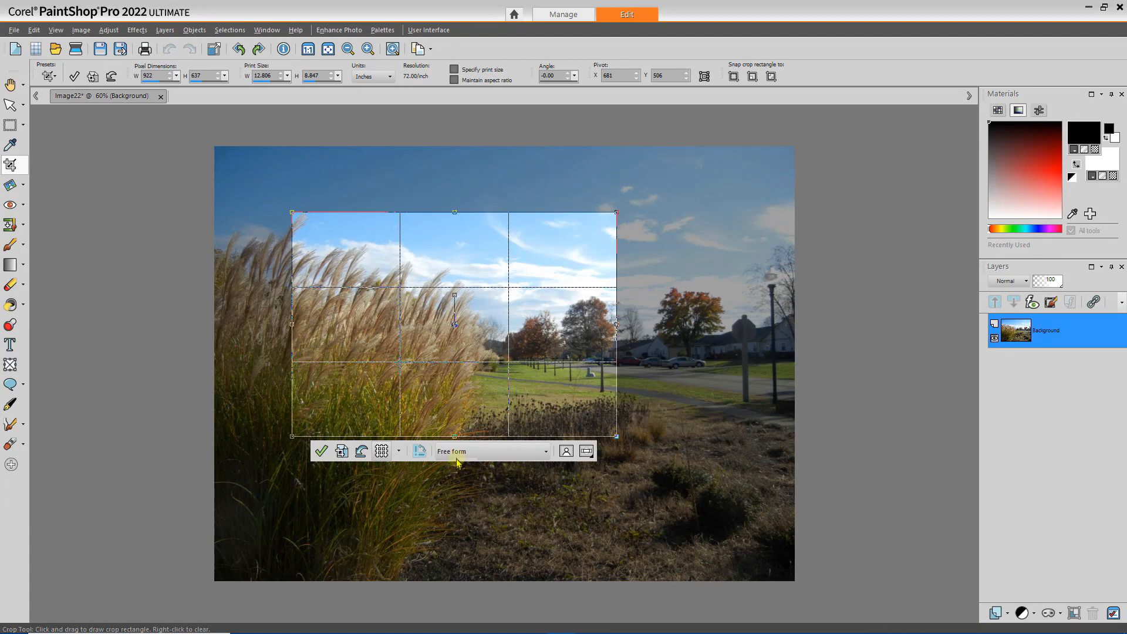
pyautogui.click(539, 457)
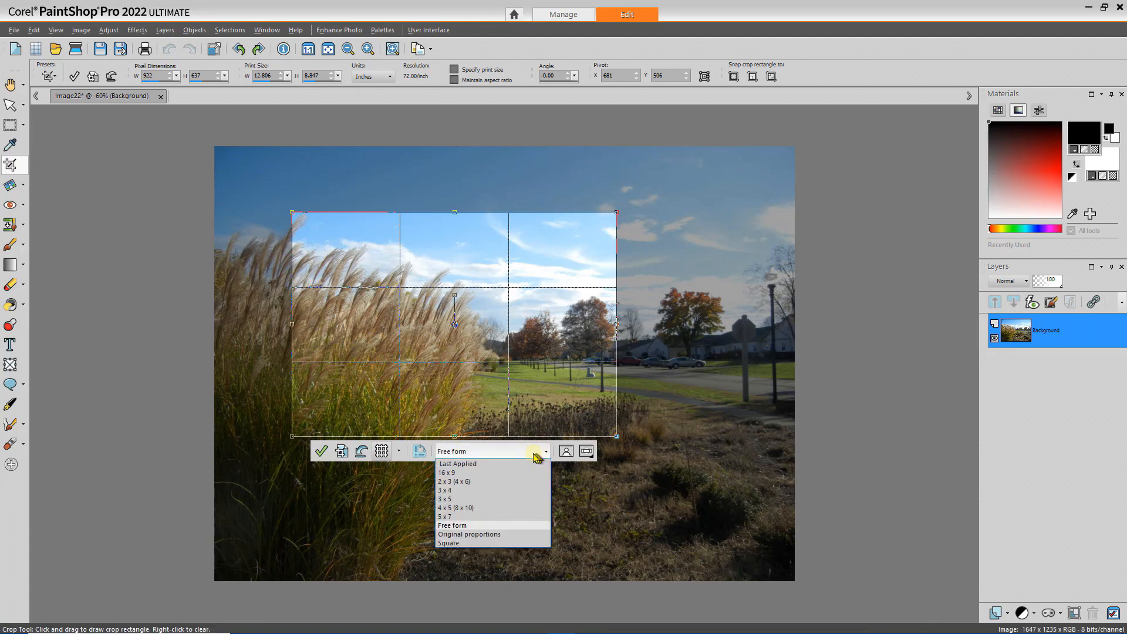
pyautogui.click(476, 517)
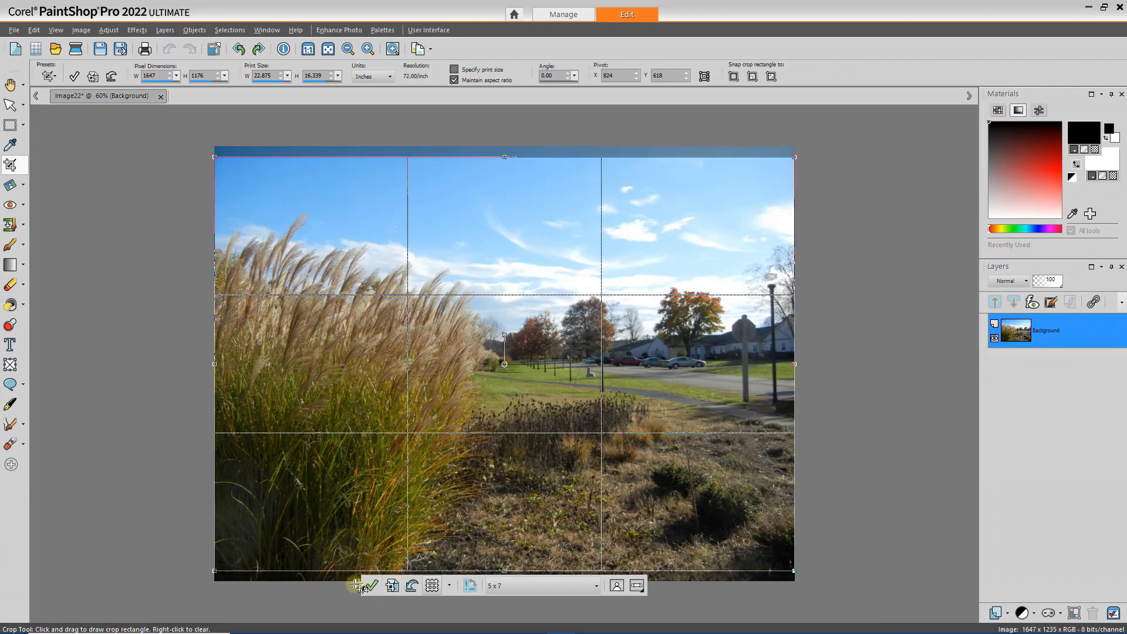
pyautogui.click(432, 585)
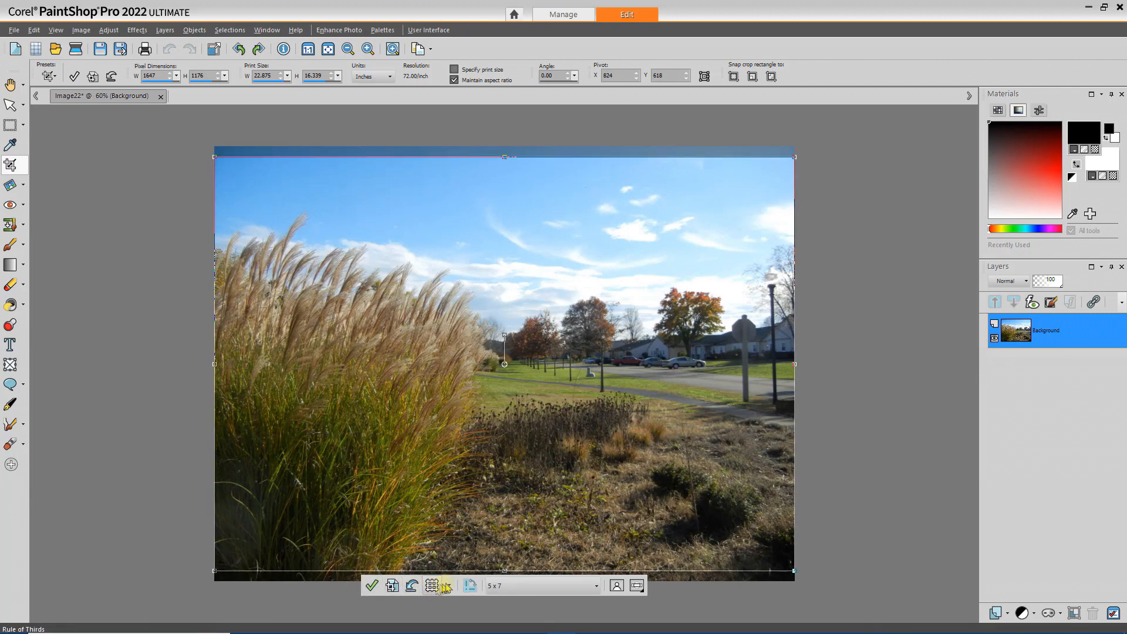
pyautogui.click(448, 586)
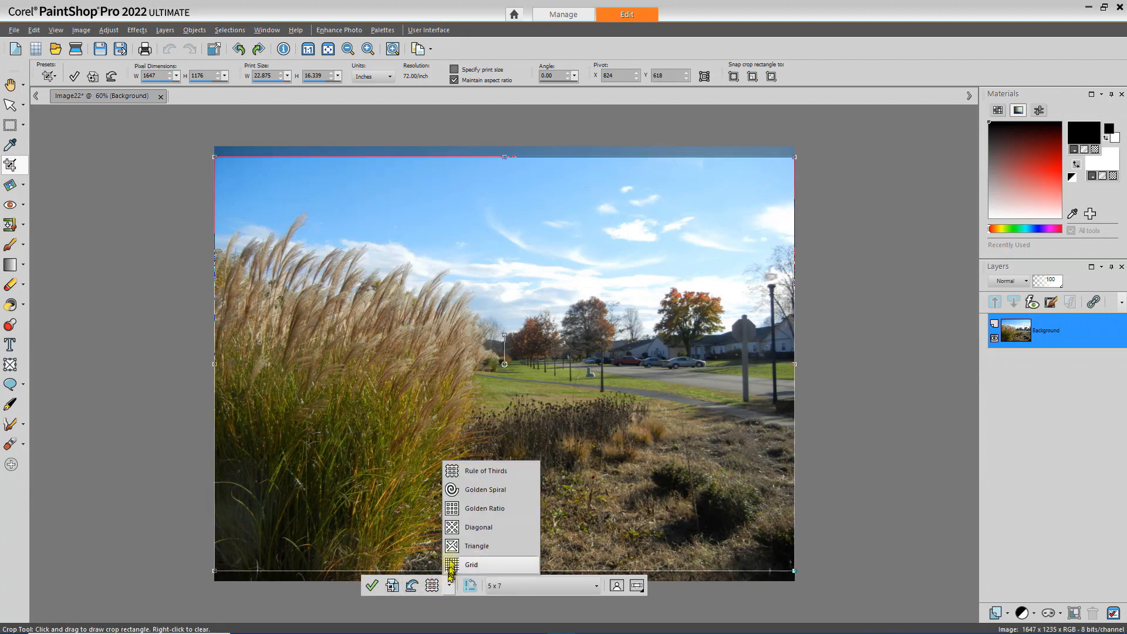
pyautogui.click(475, 497)
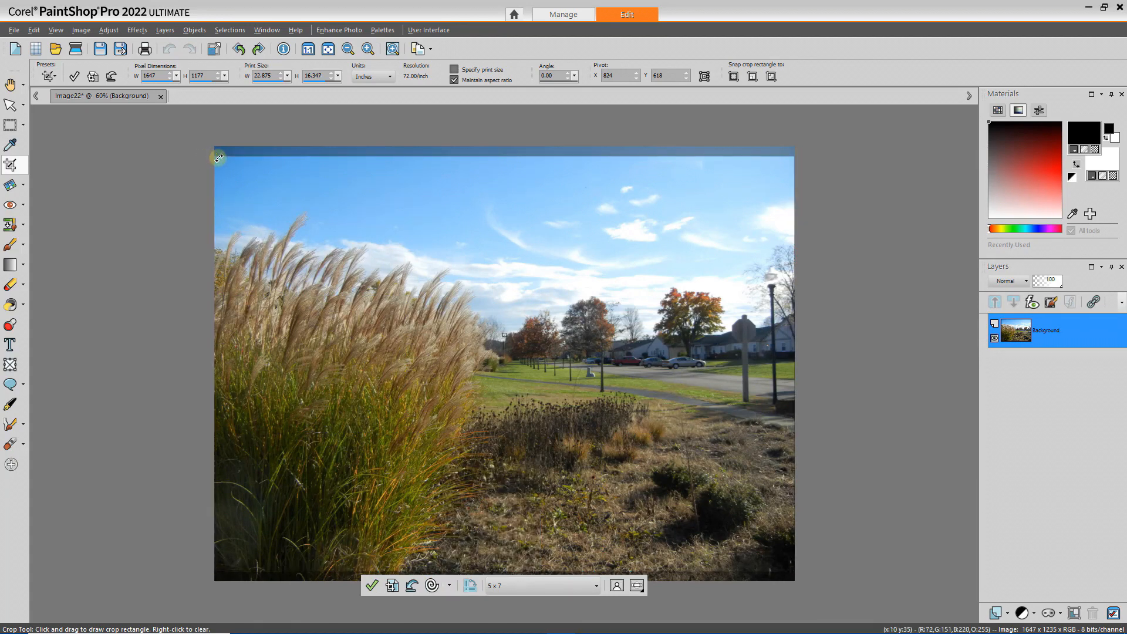
# Shrink and reposition the 5 x 7 crop rectangle to about 934 x 667 pixels around the grass plumes and distant trees, using the Golden Spiral guide.
pyautogui.moveTo(208, 159); pyautogui.dragTo(435, 320)
pyautogui.moveTo(533, 441); pyautogui.dragTo(394, 361)
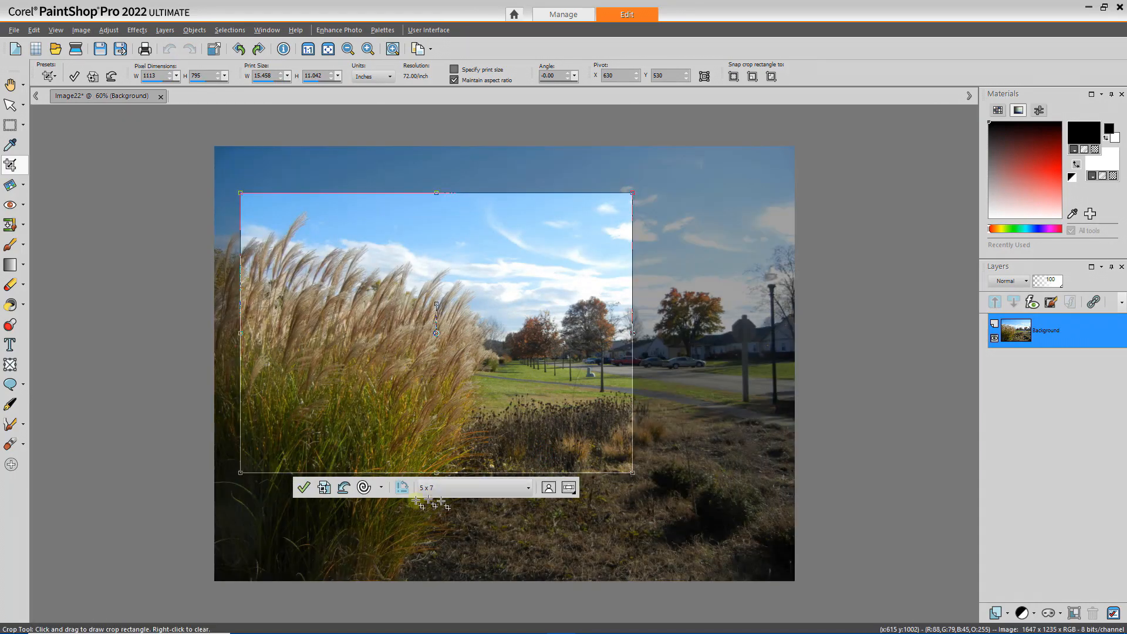
pyautogui.click(364, 488)
pyautogui.moveTo(385, 390); pyautogui.dragTo(388, 374)
pyautogui.moveTo(235, 179); pyautogui.dragTo(299, 224)
pyautogui.moveTo(449, 386); pyautogui.dragTo(438, 362)
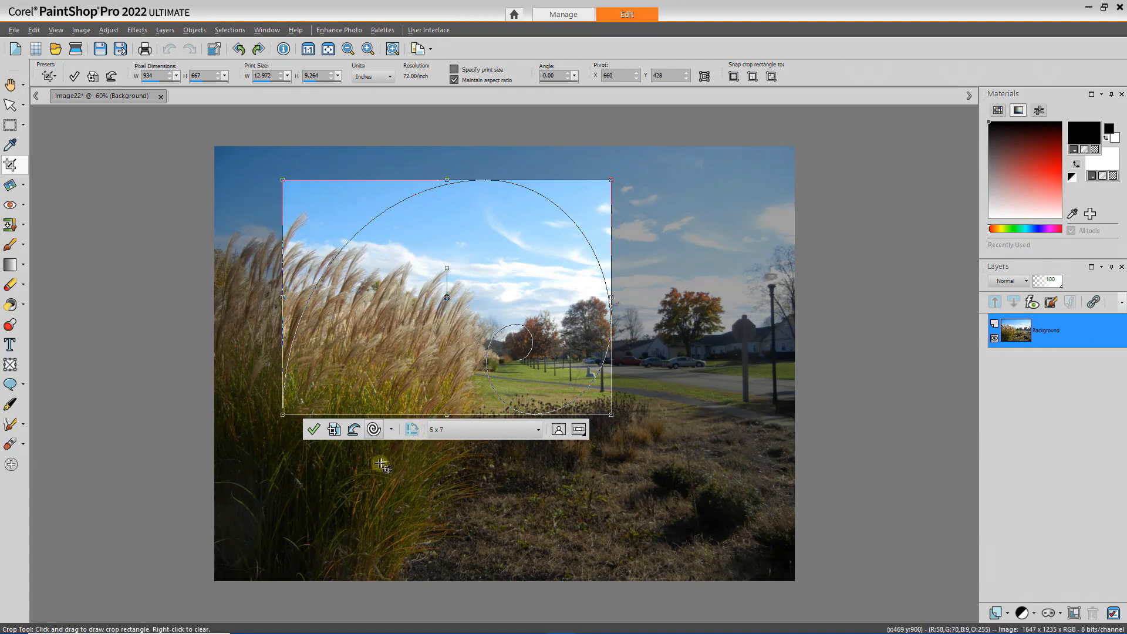
# Crop the 5 x 7 rectangle as a new image, check the result, and return to the original photo.
pyautogui.click(334, 431)
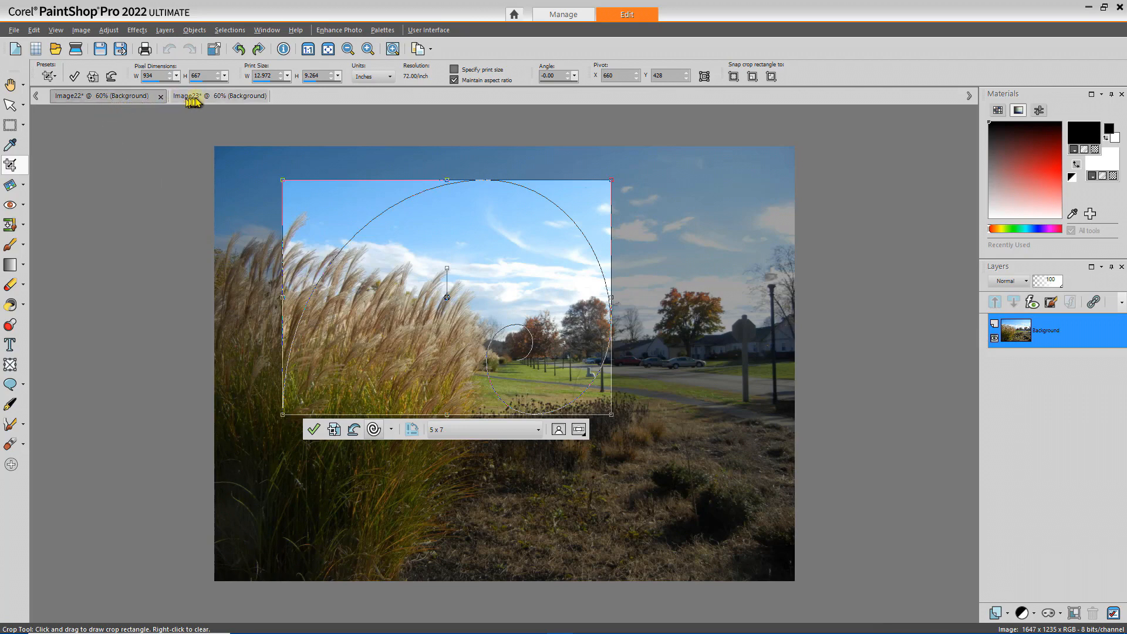
pyautogui.click(220, 100)
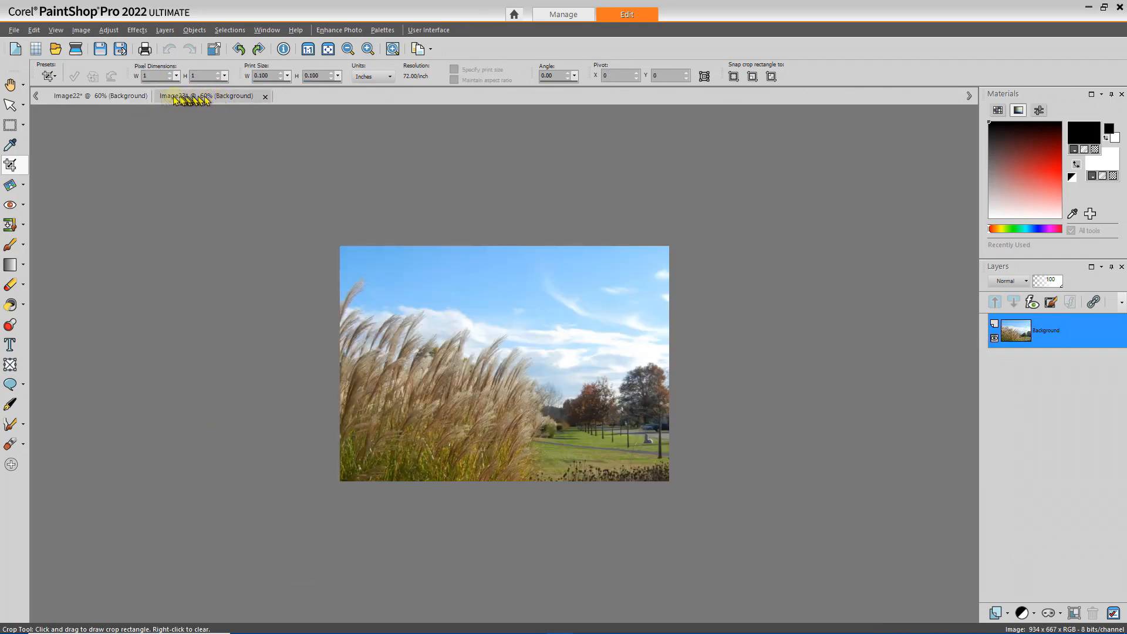
pyautogui.click(117, 97)
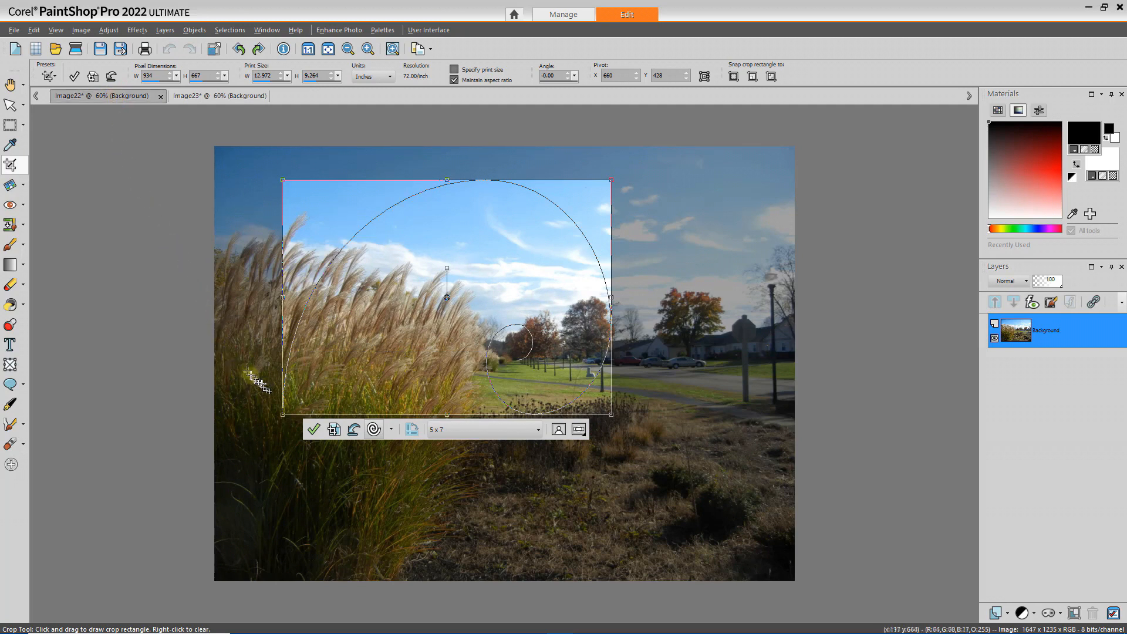
# Set the crop proportions to 16 x 9 and the composition guide to Rule of Thirds.
pyautogui.click(539, 431)
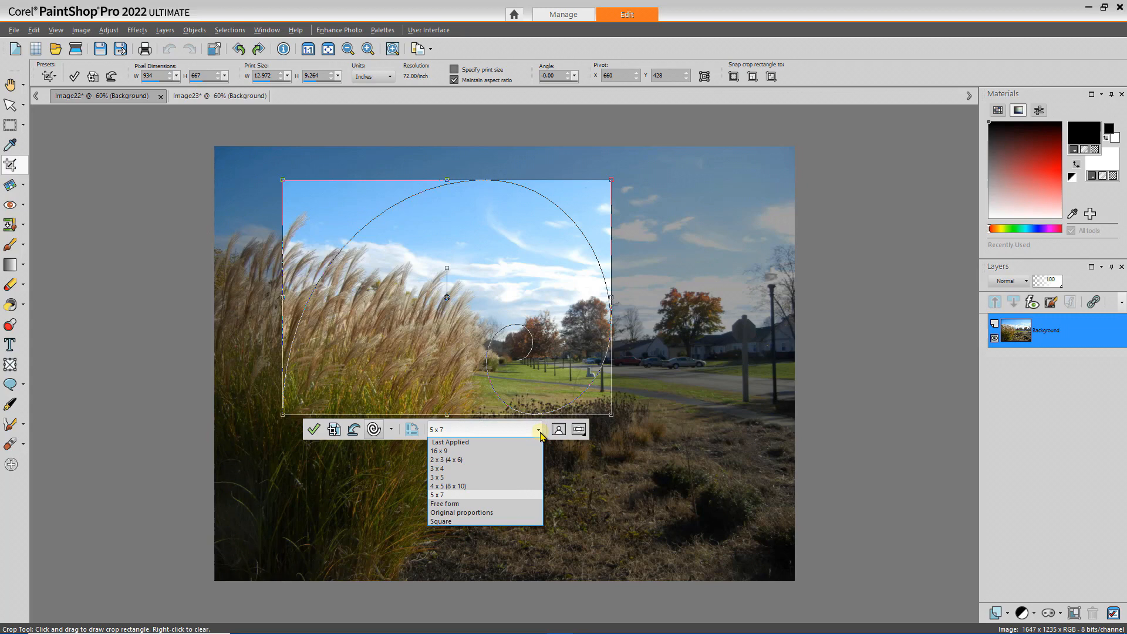
pyautogui.click(481, 451)
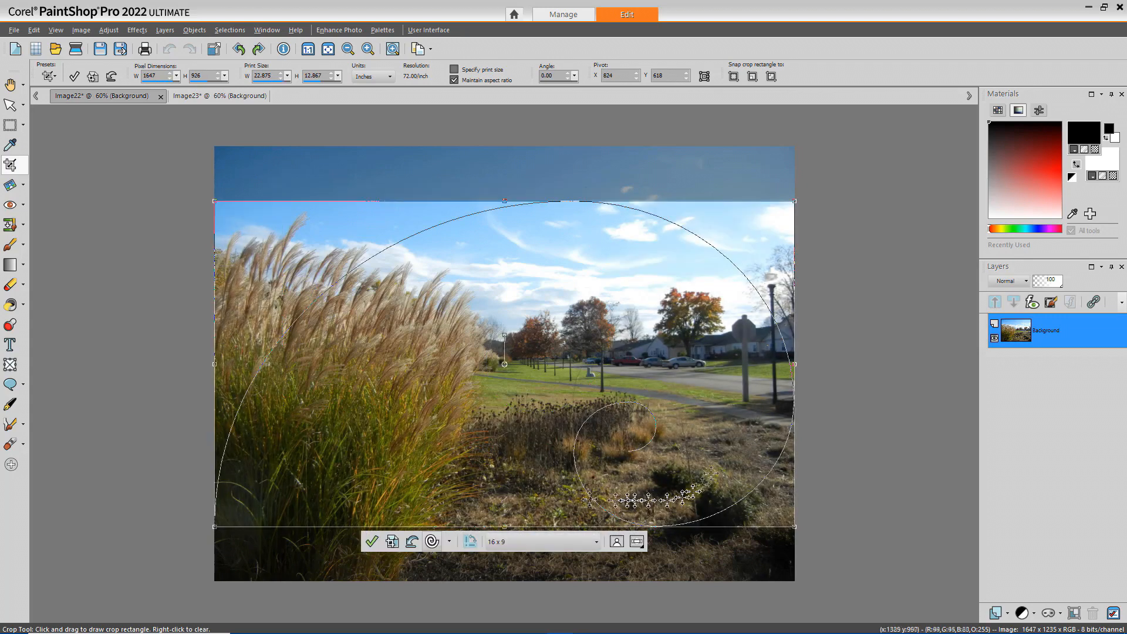
pyautogui.click(450, 541)
pyautogui.click(491, 428)
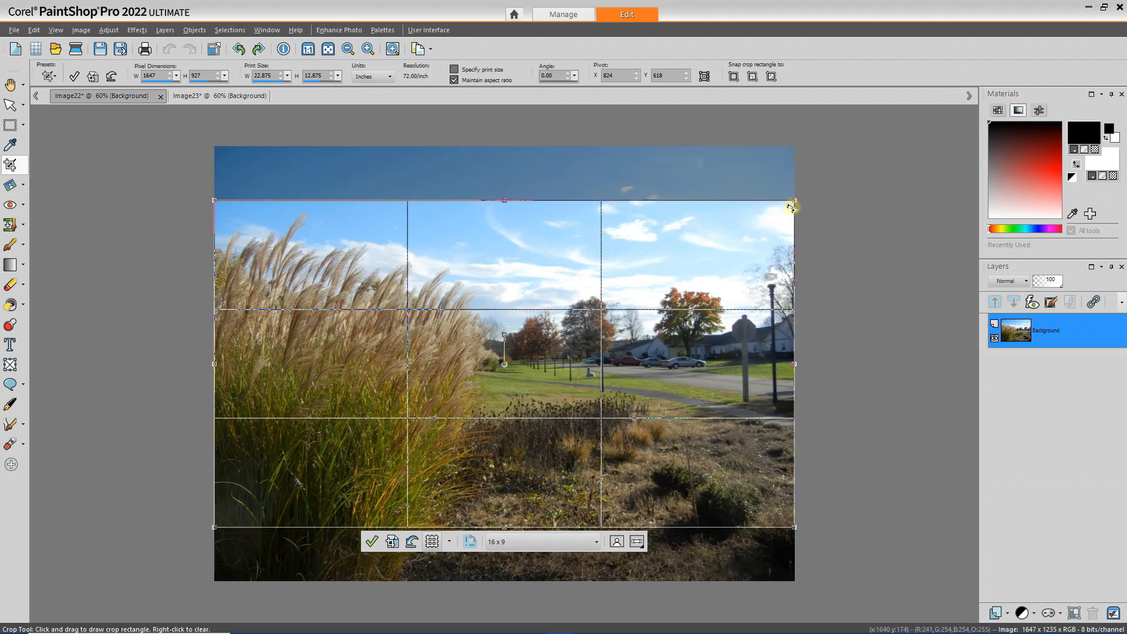
# Fit the 16 x 9 crop rectangle to about 1108 x 623 pixels around the grass and nearer trees, and crop it as a new image.
pyautogui.moveTo(794, 200); pyautogui.dragTo(638, 305)
pyautogui.moveTo(448, 327); pyautogui.dragTo(485, 244)
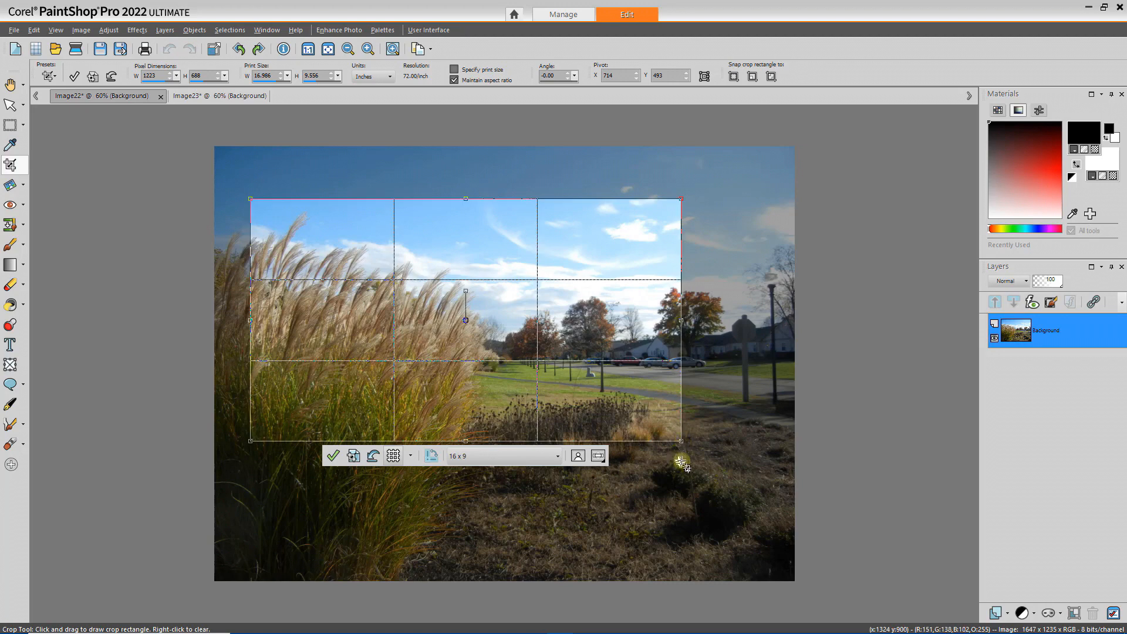
pyautogui.moveTo(681, 444); pyautogui.dragTo(644, 411)
pyautogui.moveTo(421, 295); pyautogui.dragTo(418, 312)
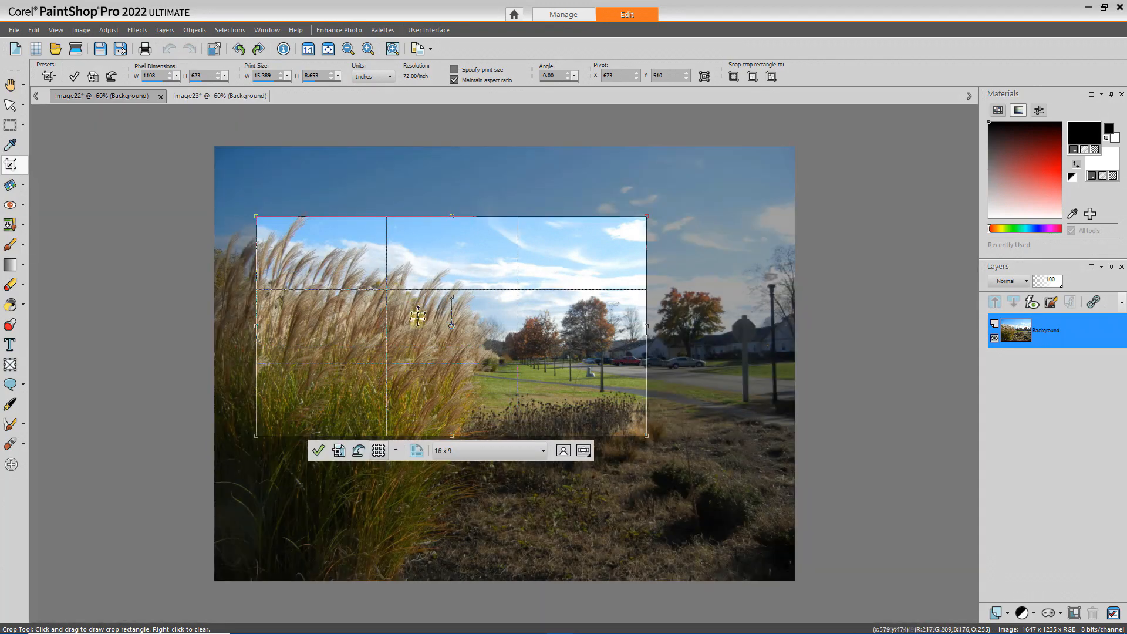
pyautogui.click(338, 451)
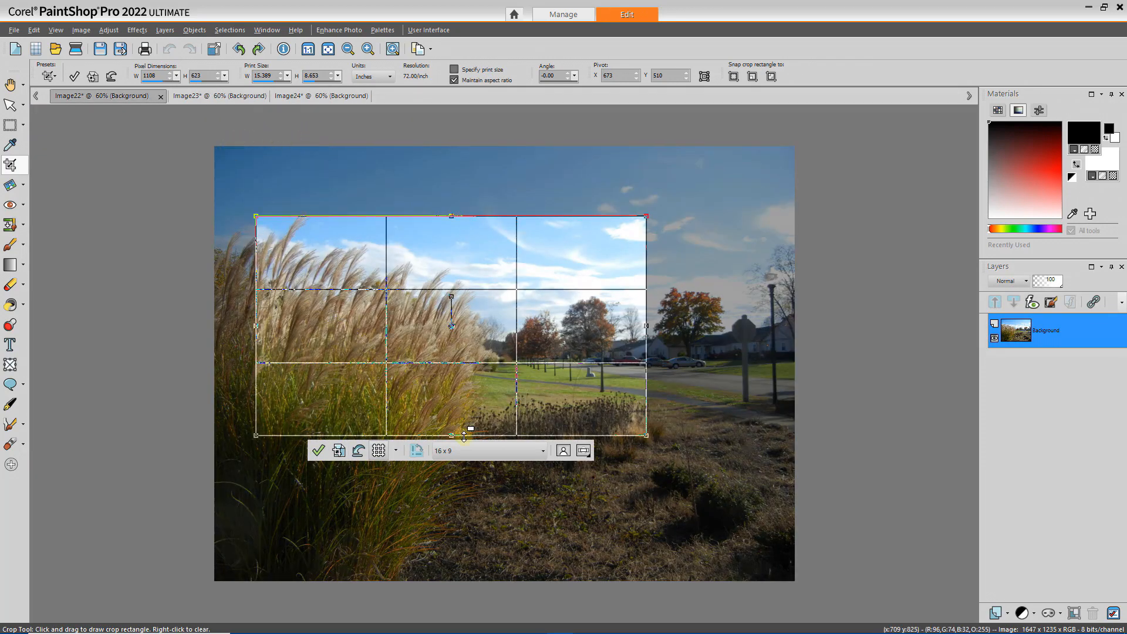
# Reset the crop rectangle to full-width 16 x 9 proportions and select the Golden Ratio composition guide.
pyautogui.click(396, 451)
pyautogui.click(478, 452)
pyautogui.click(479, 453)
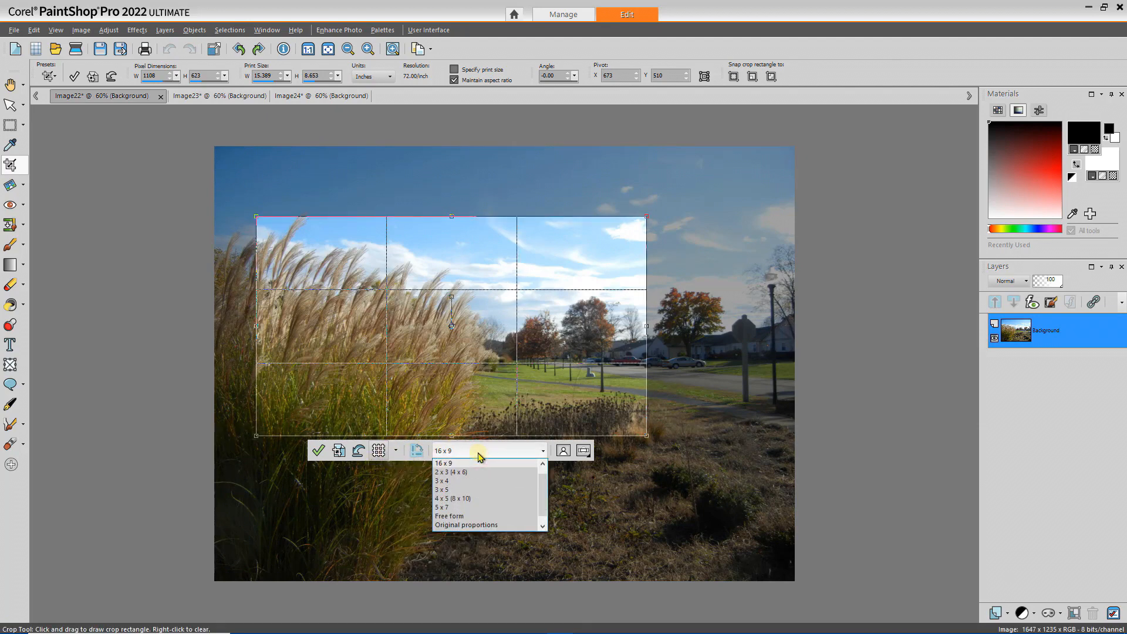
pyautogui.click(482, 525)
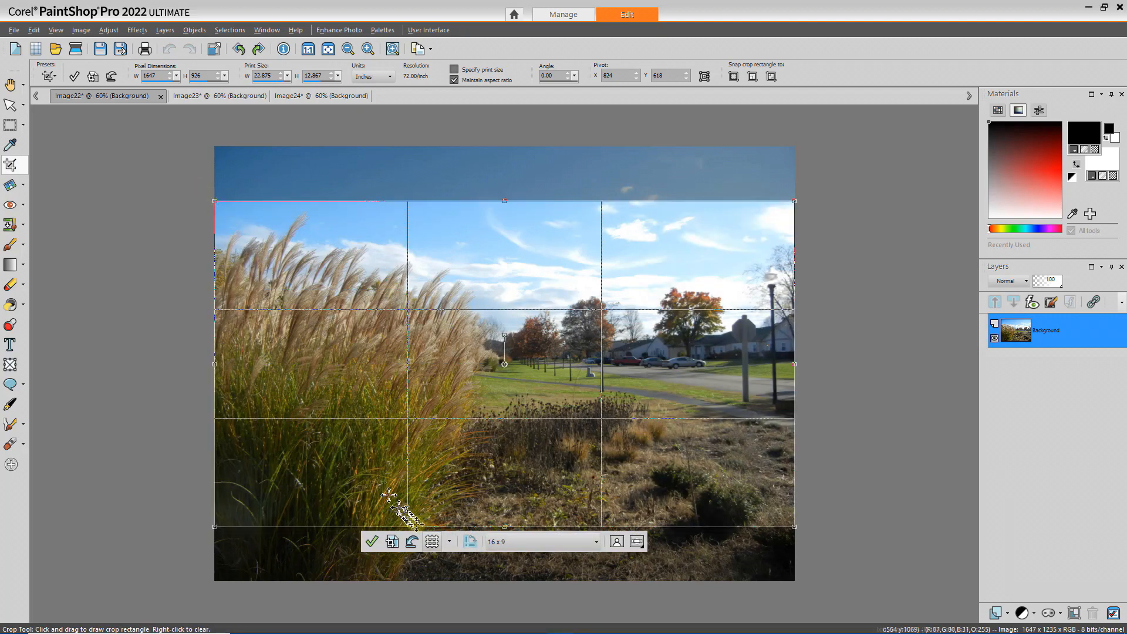
pyautogui.click(430, 541)
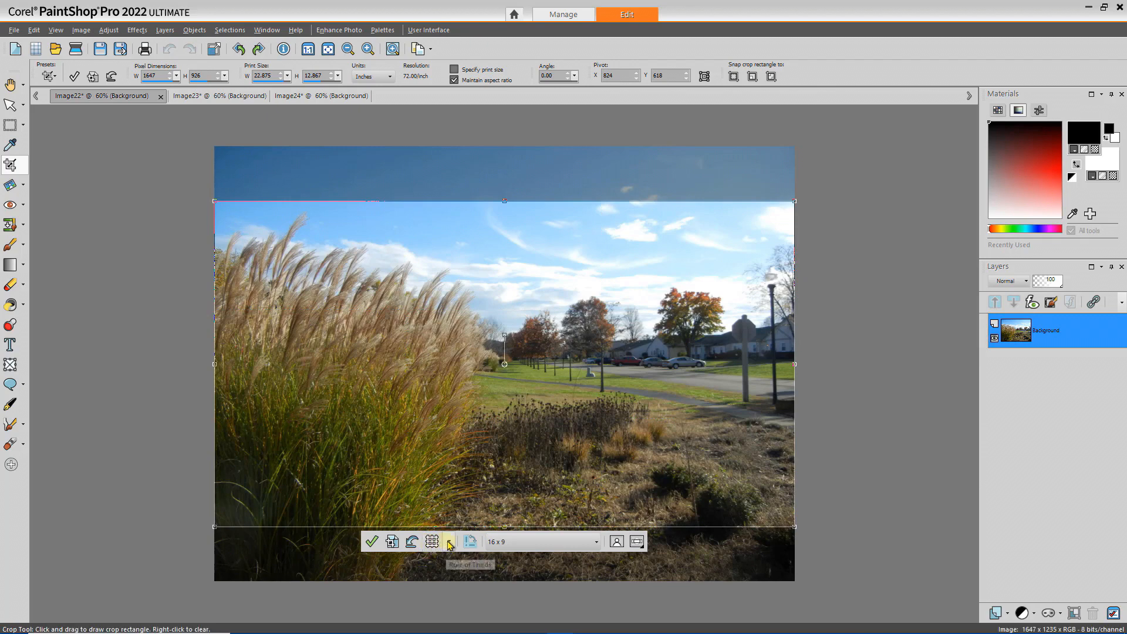
pyautogui.click(449, 541)
pyautogui.click(475, 465)
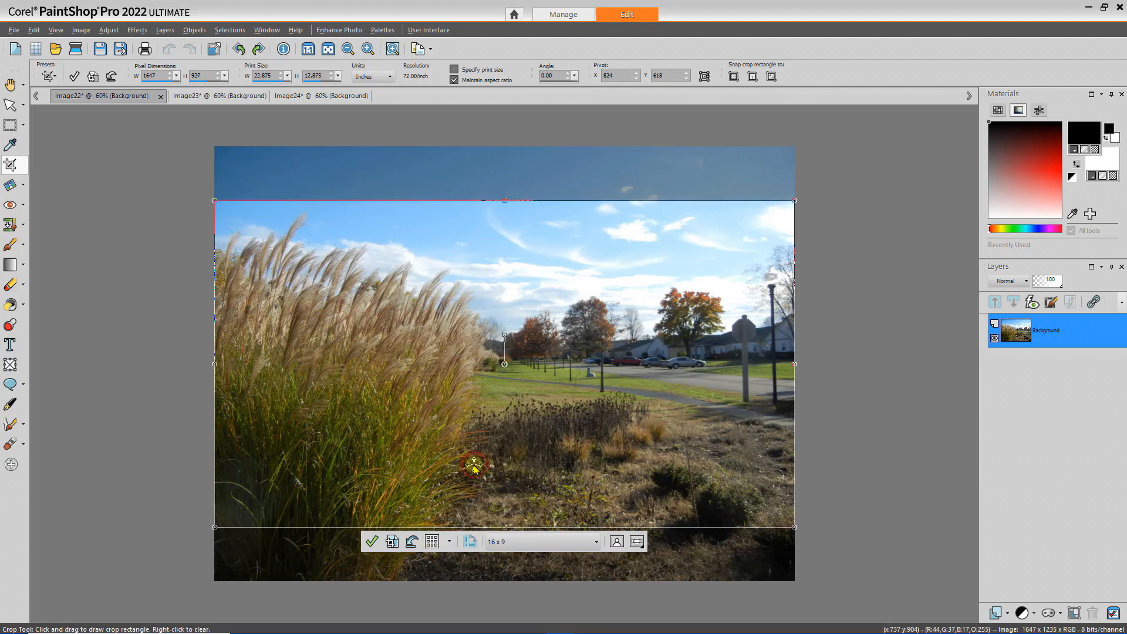
# Reframe the 16 x 9 crop to about 1142 x 643 pixels from the grass to the orange tree with Golden Ratio, and crop it as a new image.
pyautogui.moveTo(464, 451); pyautogui.dragTo(464, 411)
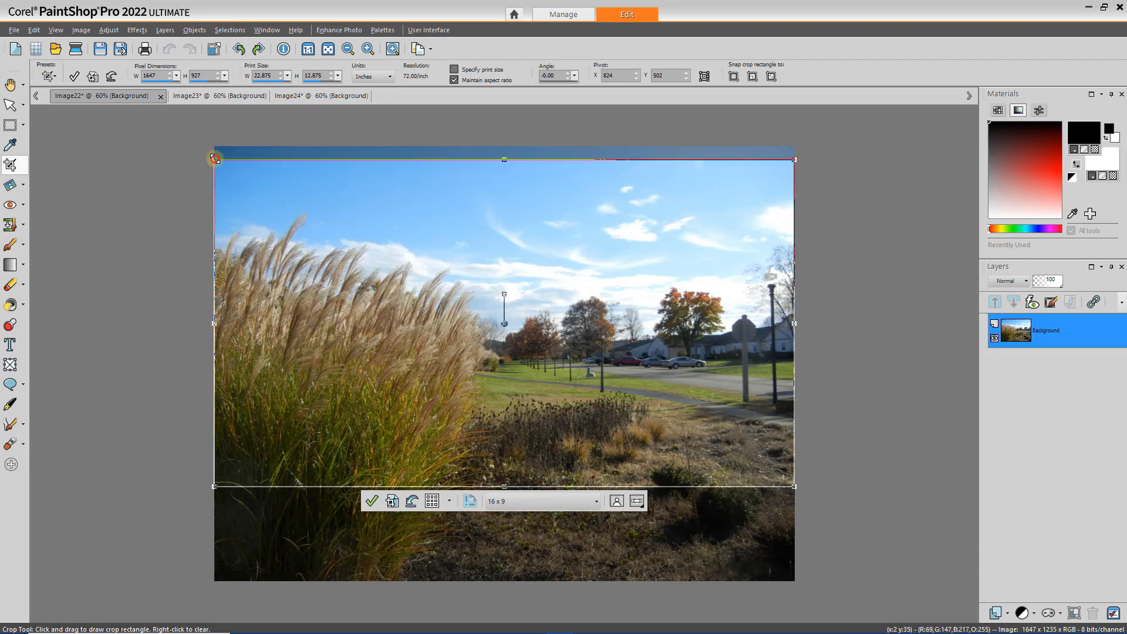
pyautogui.moveTo(215, 159); pyautogui.dragTo(311, 214)
pyautogui.click(489, 504)
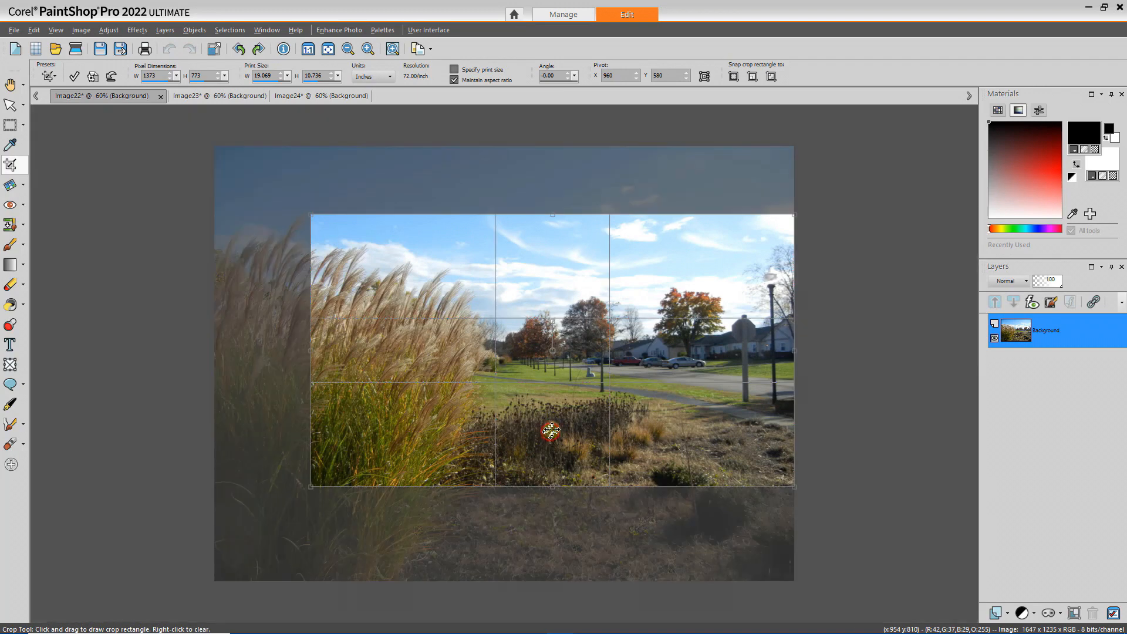
pyautogui.moveTo(550, 432); pyautogui.dragTo(534, 438)
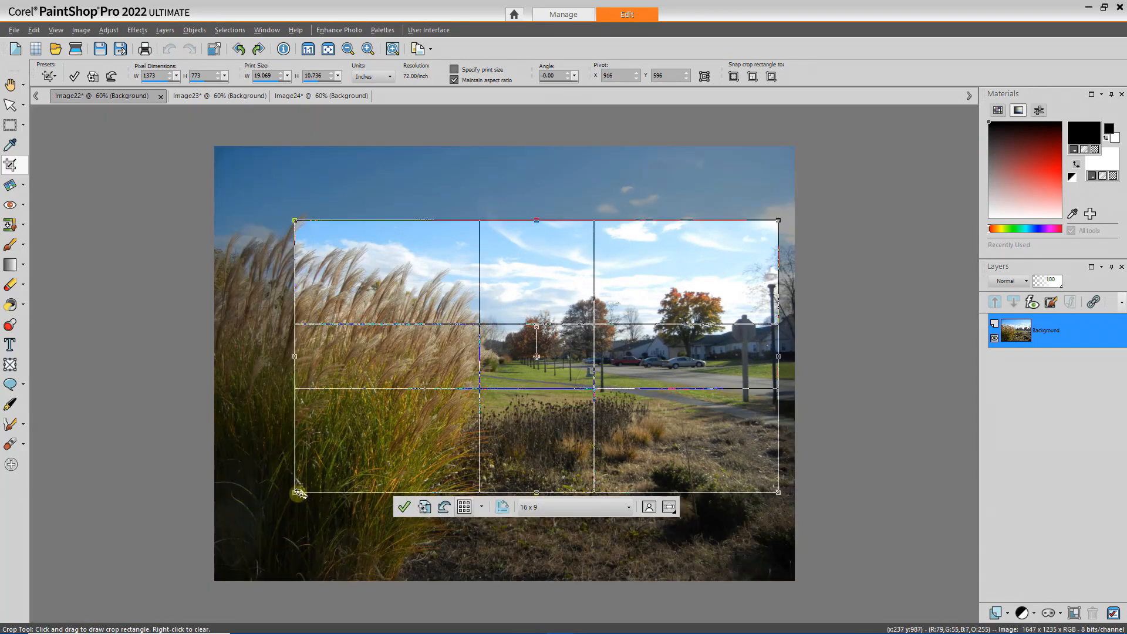
pyautogui.moveTo(300, 493); pyautogui.dragTo(377, 447)
pyautogui.moveTo(656, 398); pyautogui.dragTo(590, 422)
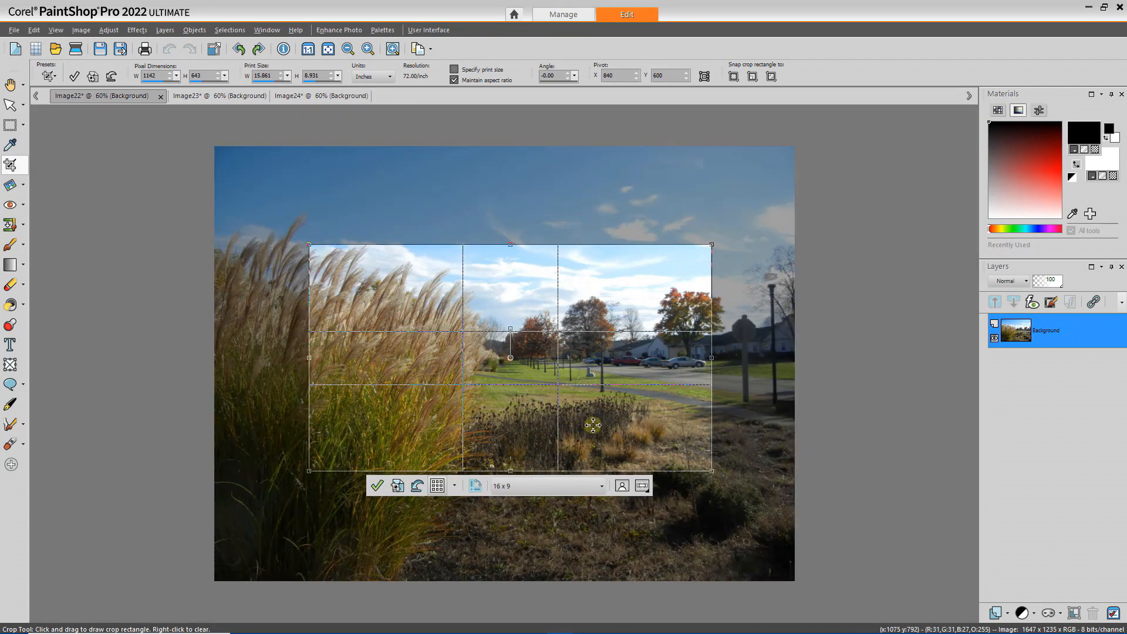
pyautogui.click(398, 487)
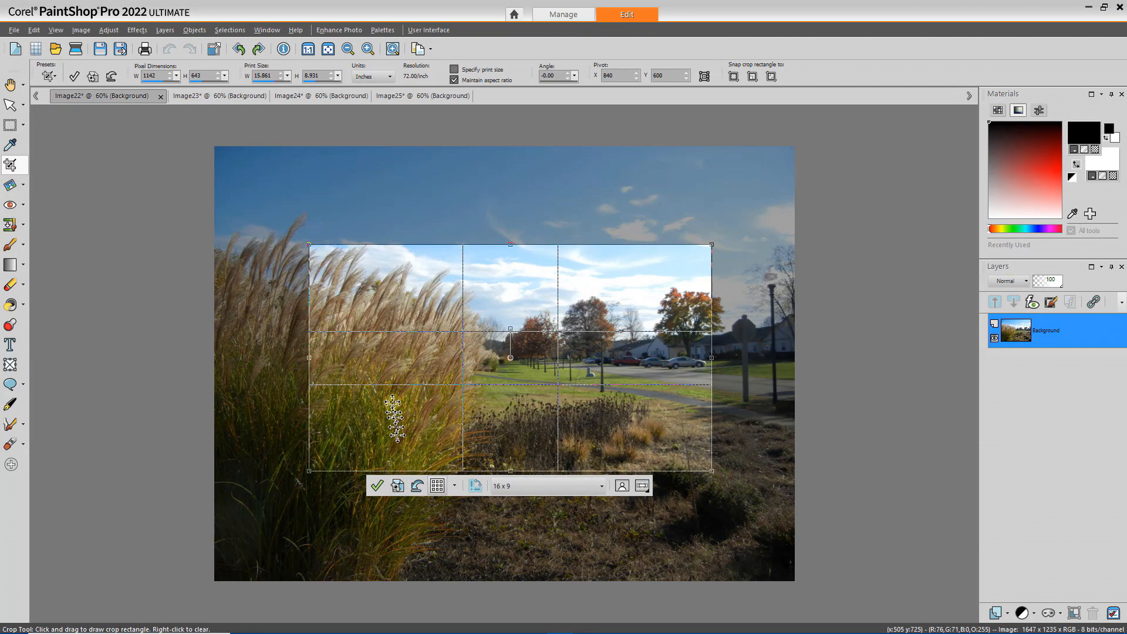
# Set the crop proportions to Square, frame about 1012 x 1012 pixels of grass and trees, and crop it as a new image.
pyautogui.click(602, 487)
pyautogui.click(506, 577)
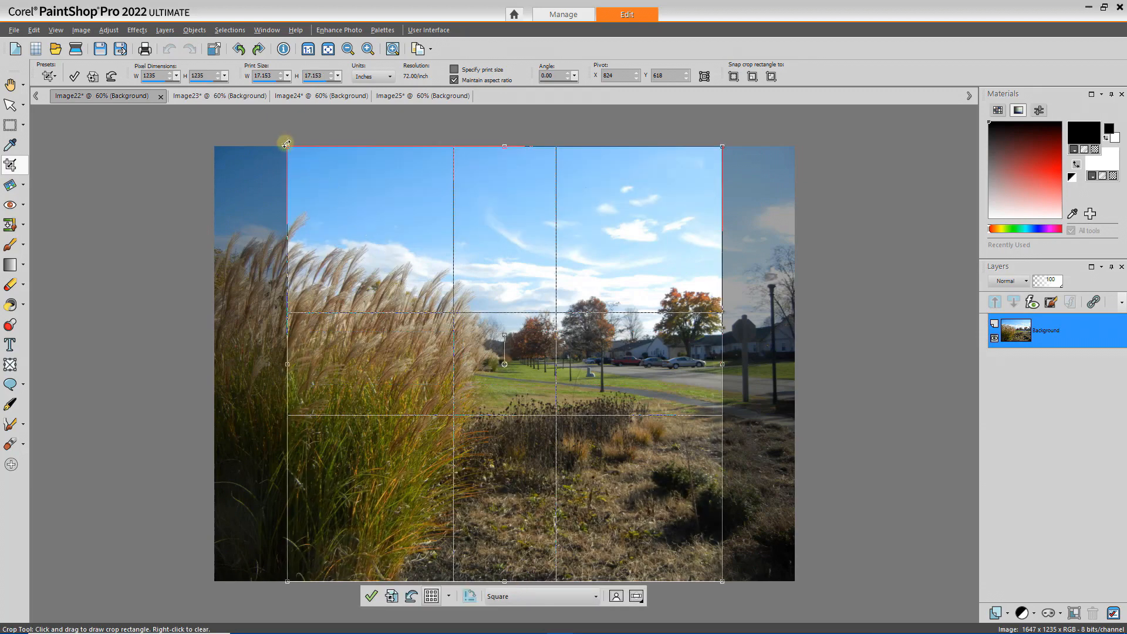
pyautogui.moveTo(286, 143); pyautogui.dragTo(366, 225)
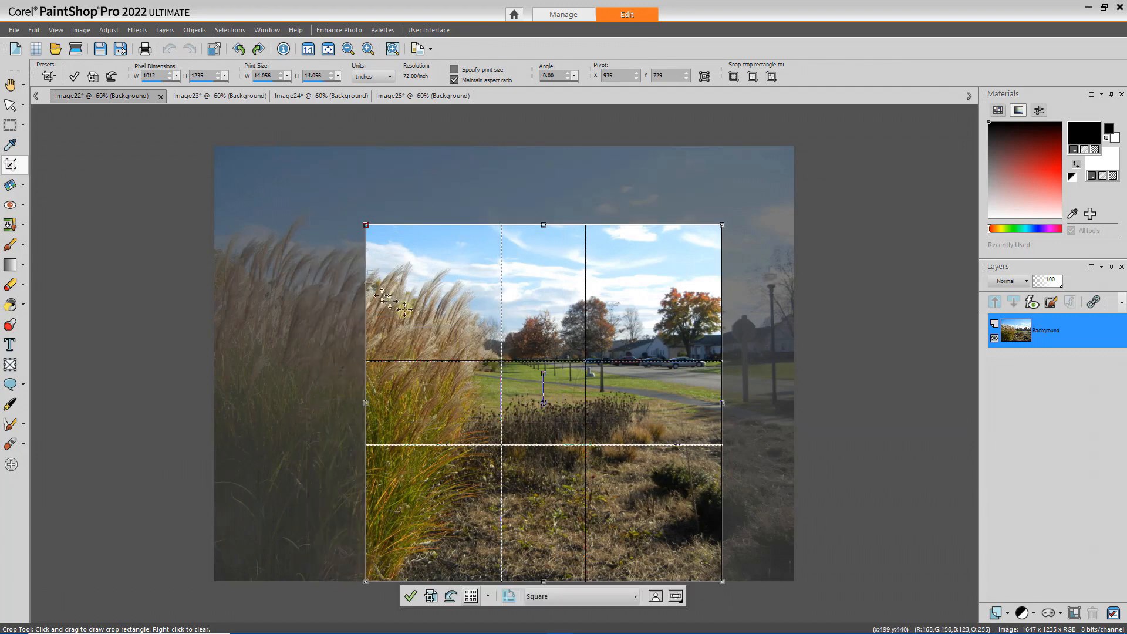
pyautogui.moveTo(522, 381); pyautogui.dragTo(499, 344)
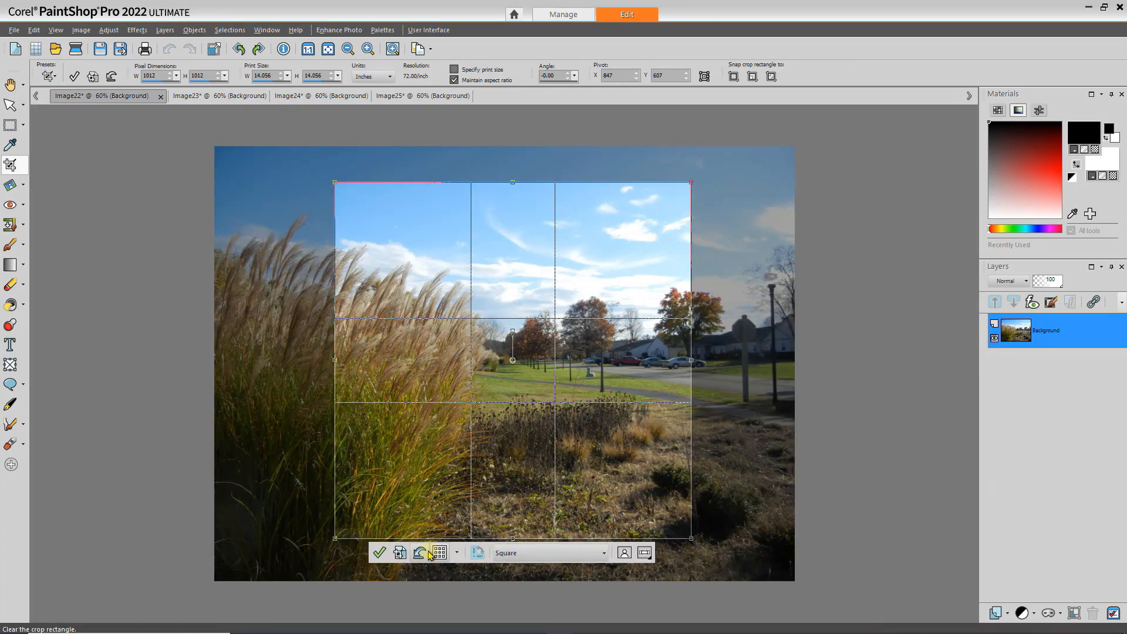
pyautogui.click(400, 552)
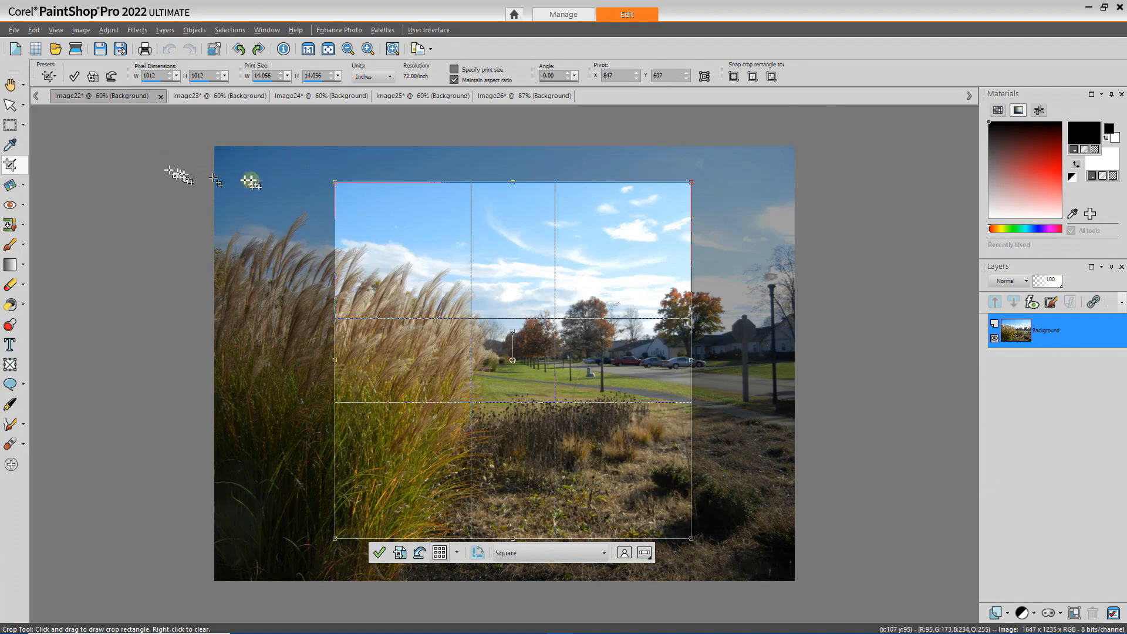
# Leave the Crop tool for the Selection tool and examine the four cropped images Image23 to Image26 in turn.
pyautogui.click(10, 125)
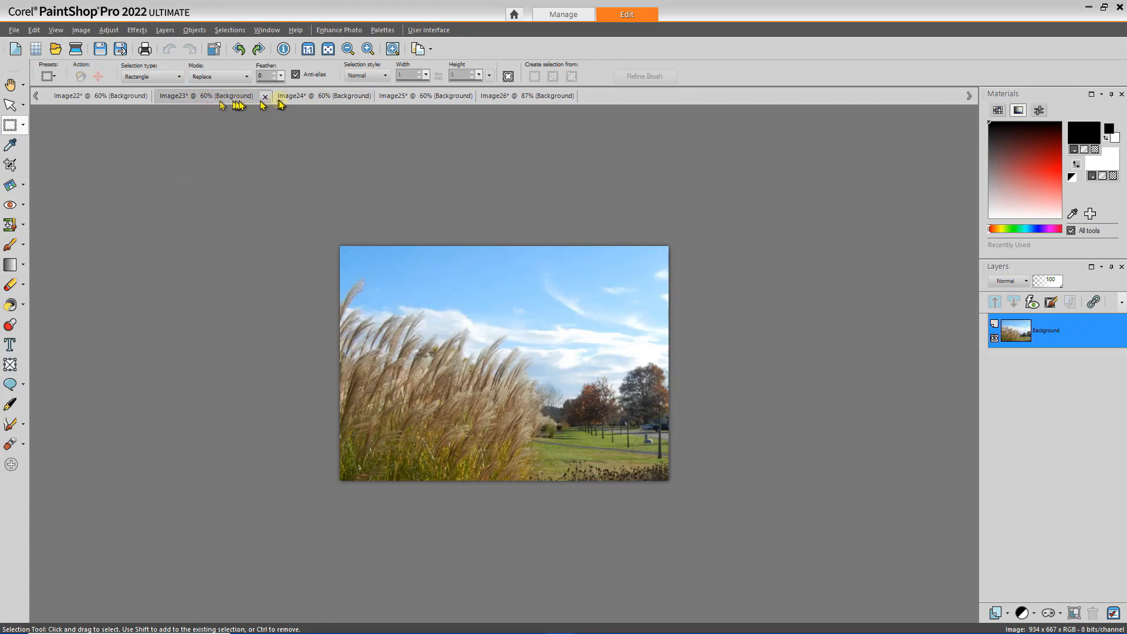
pyautogui.click(200, 97)
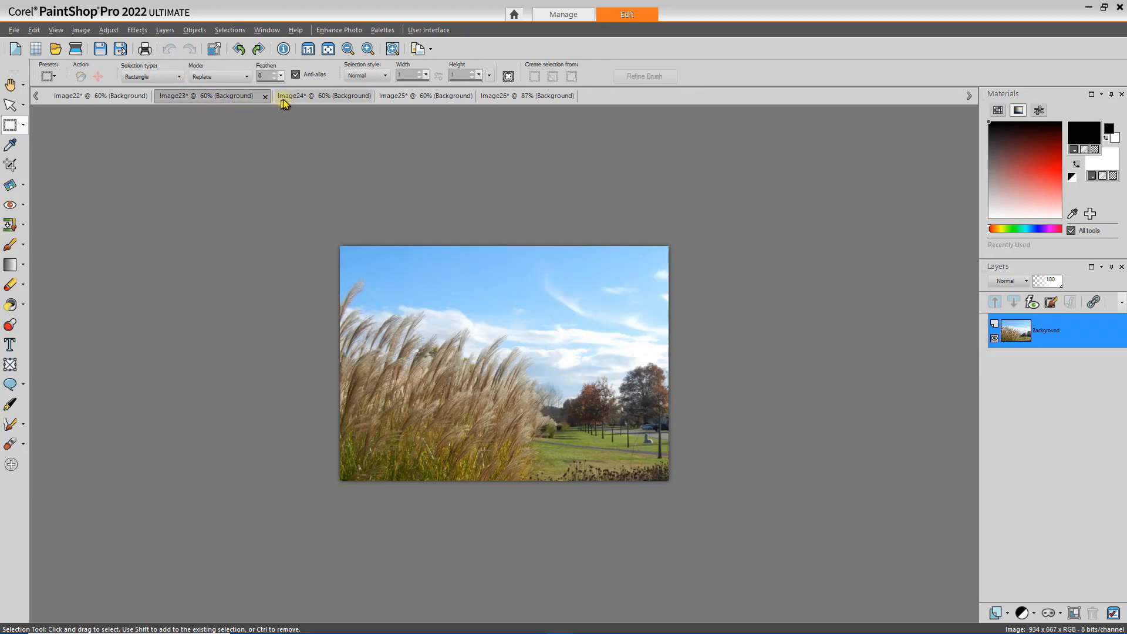
pyautogui.click(295, 100)
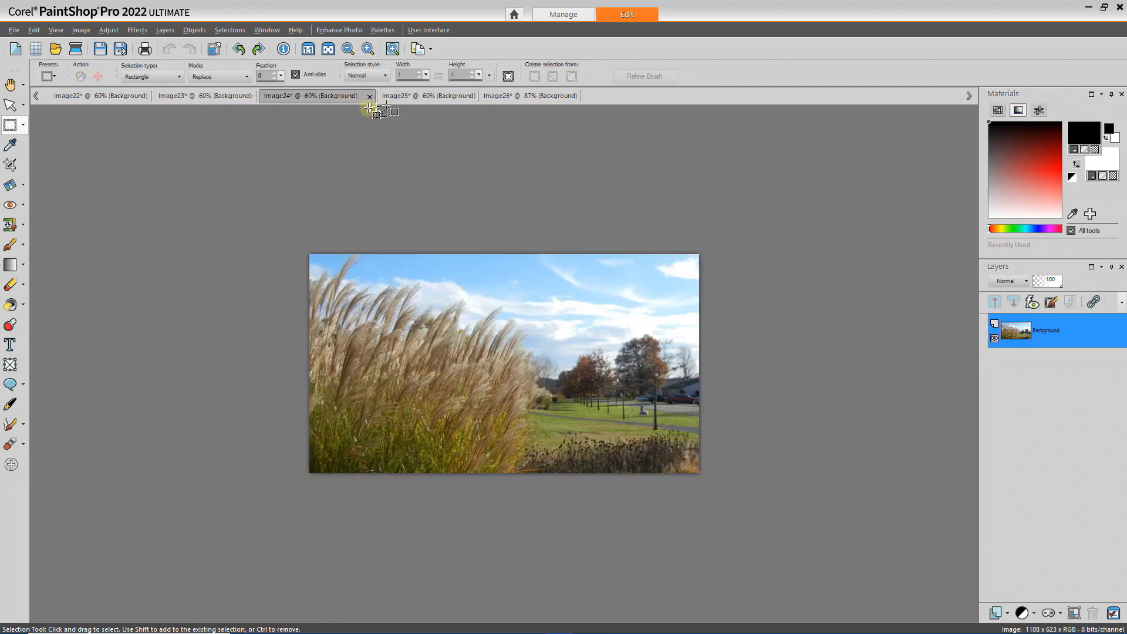
pyautogui.click(415, 99)
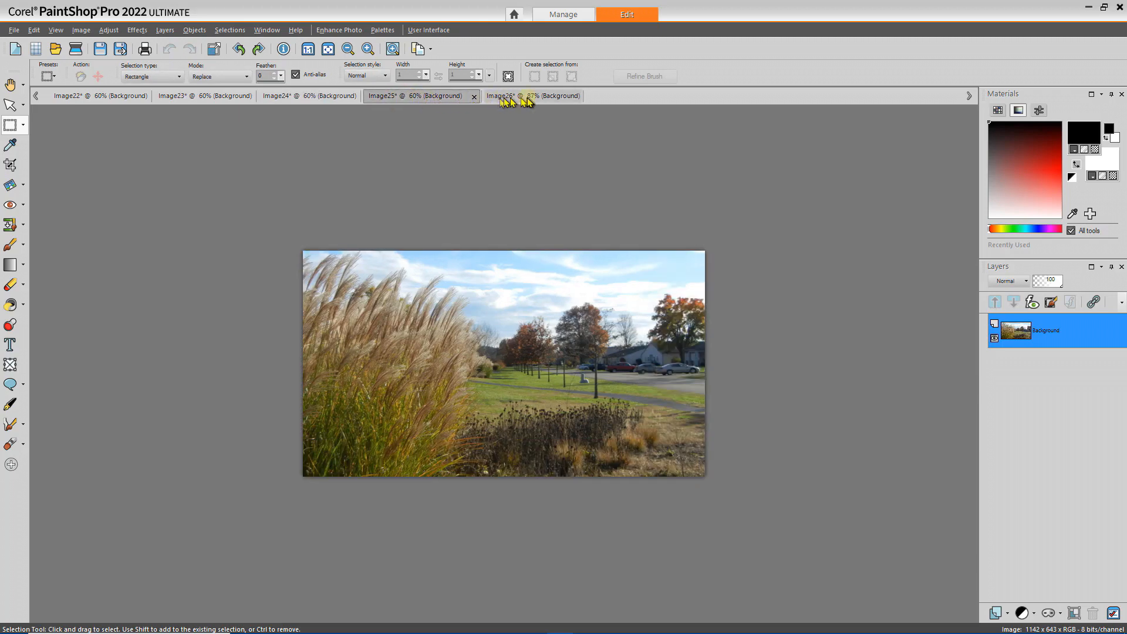
pyautogui.click(529, 100)
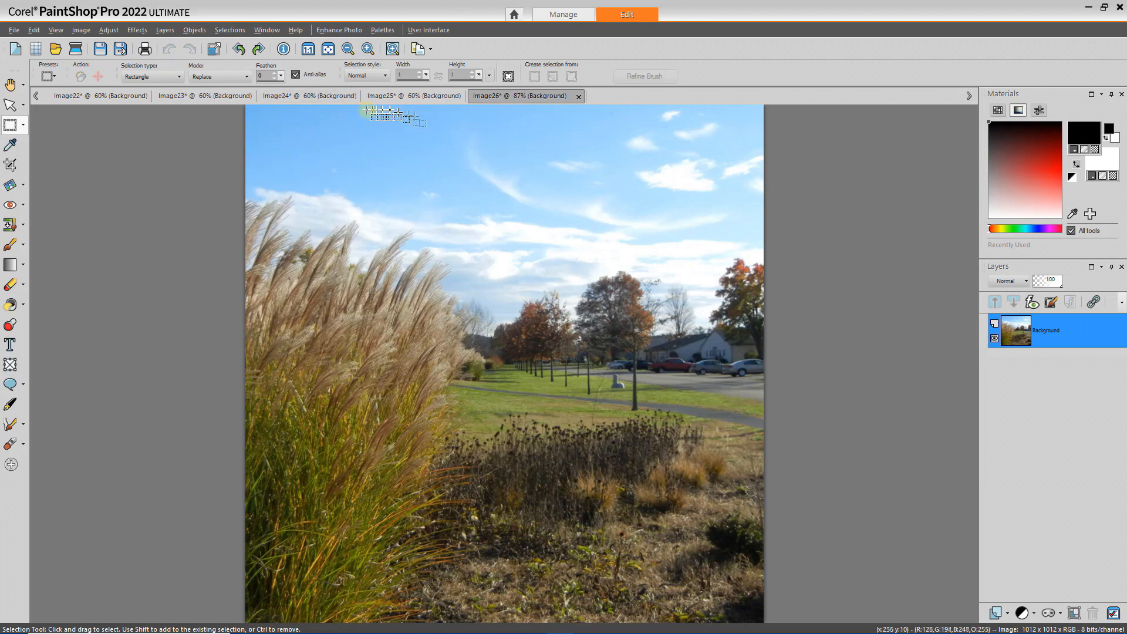
# Cascade the open image windows, shift the Image26 window, and bring Image24 and Image23 to the front.
pyautogui.click(266, 31)
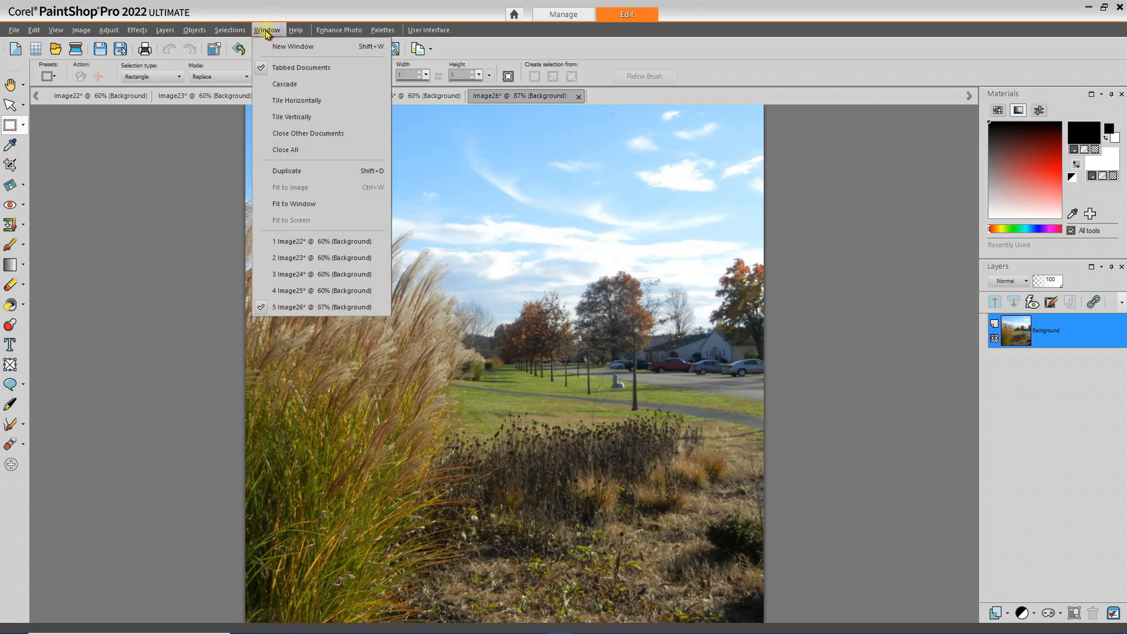
pyautogui.click(281, 86)
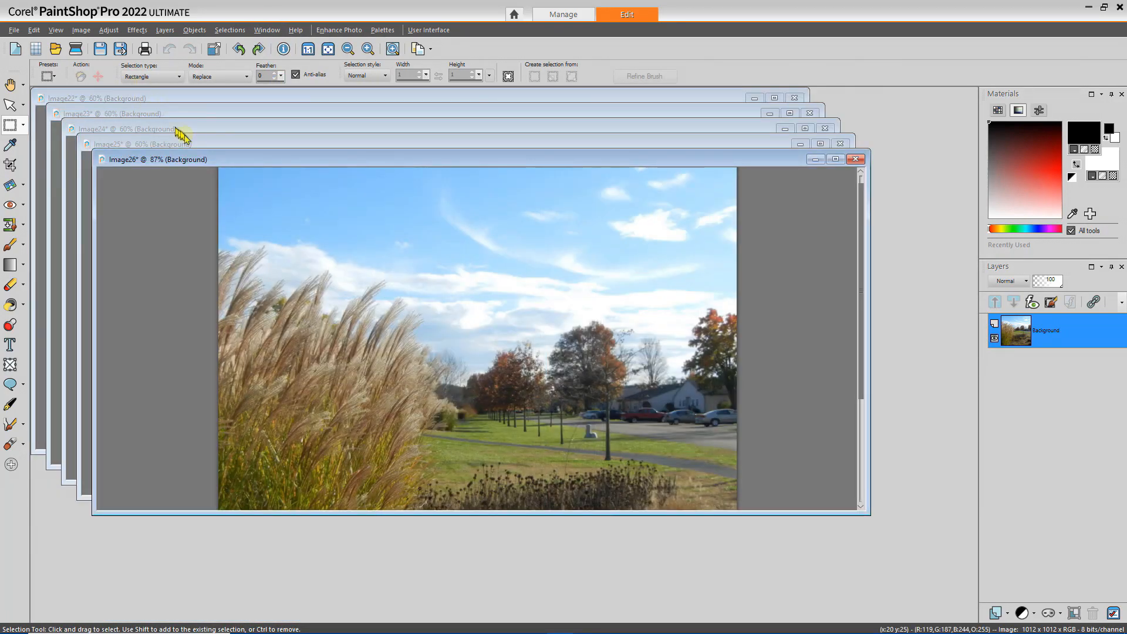
pyautogui.moveTo(241, 159); pyautogui.dragTo(270, 183)
pyautogui.click(309, 129)
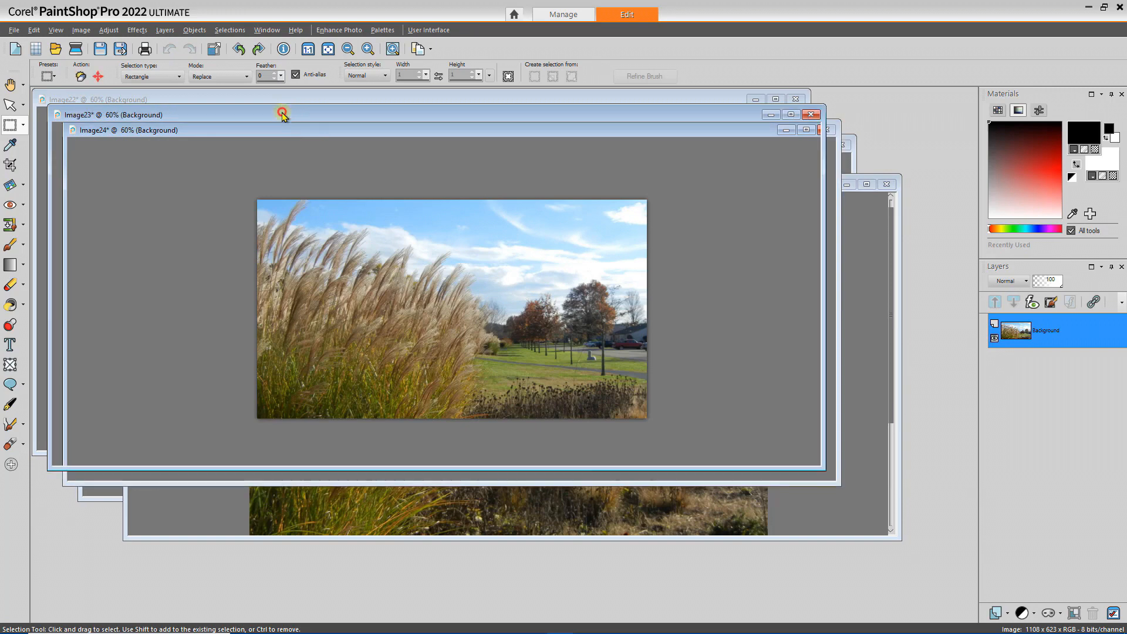
pyautogui.click(284, 114)
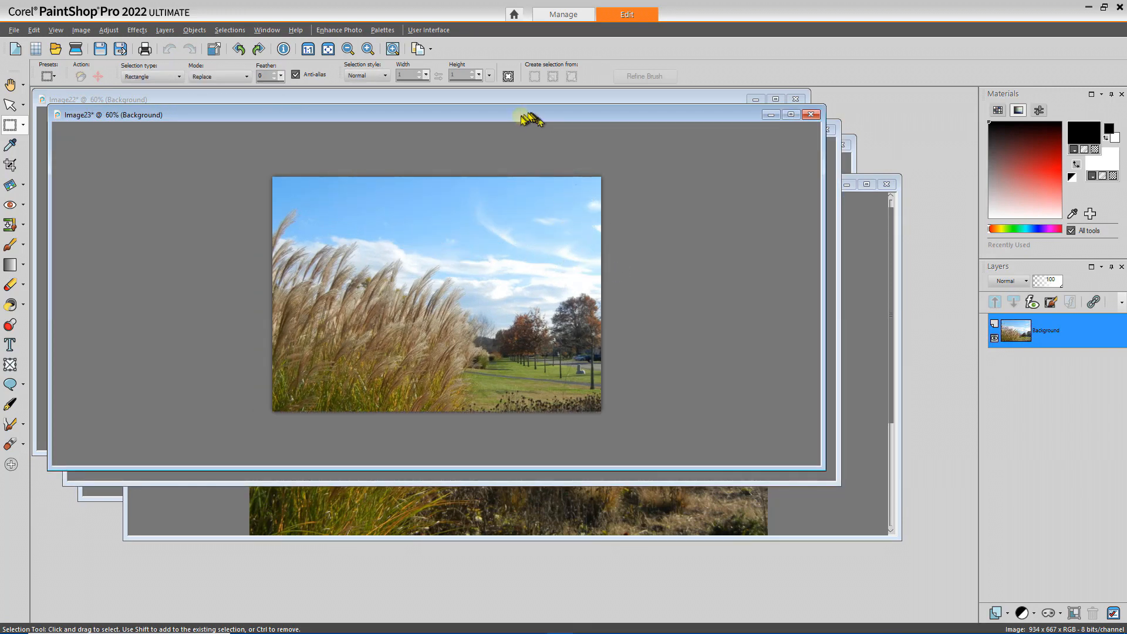
# Move the Image23 window away from the stack and narrow it to fit closer around its picture.
pyautogui.moveTo(521, 118); pyautogui.dragTo(599, 131)
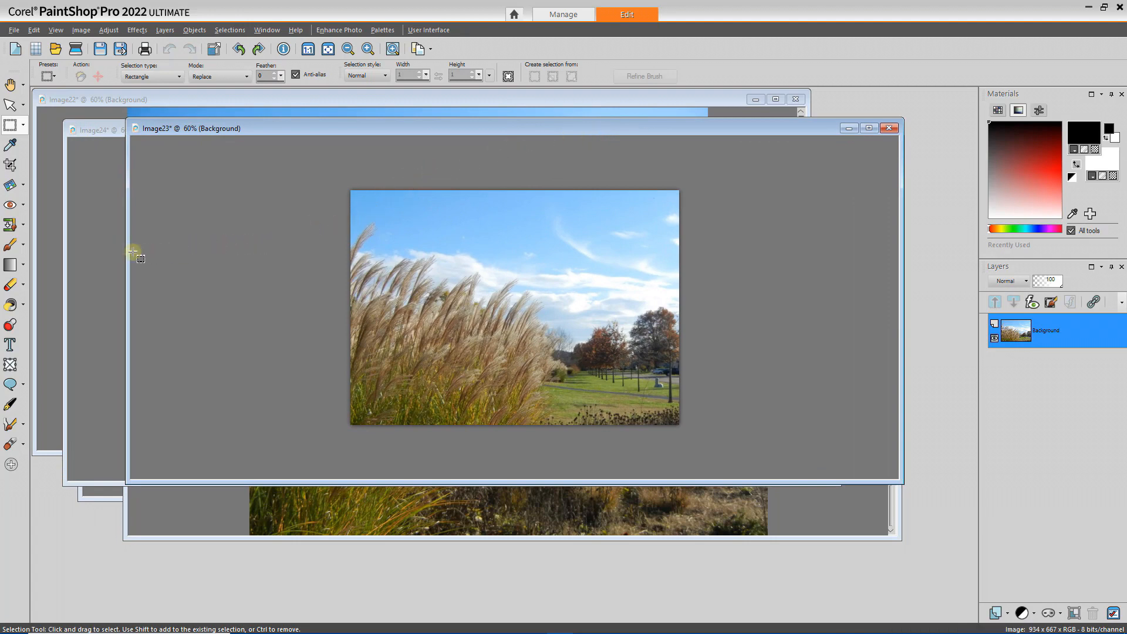
pyautogui.moveTo(127, 253); pyautogui.dragTo(490, 257)
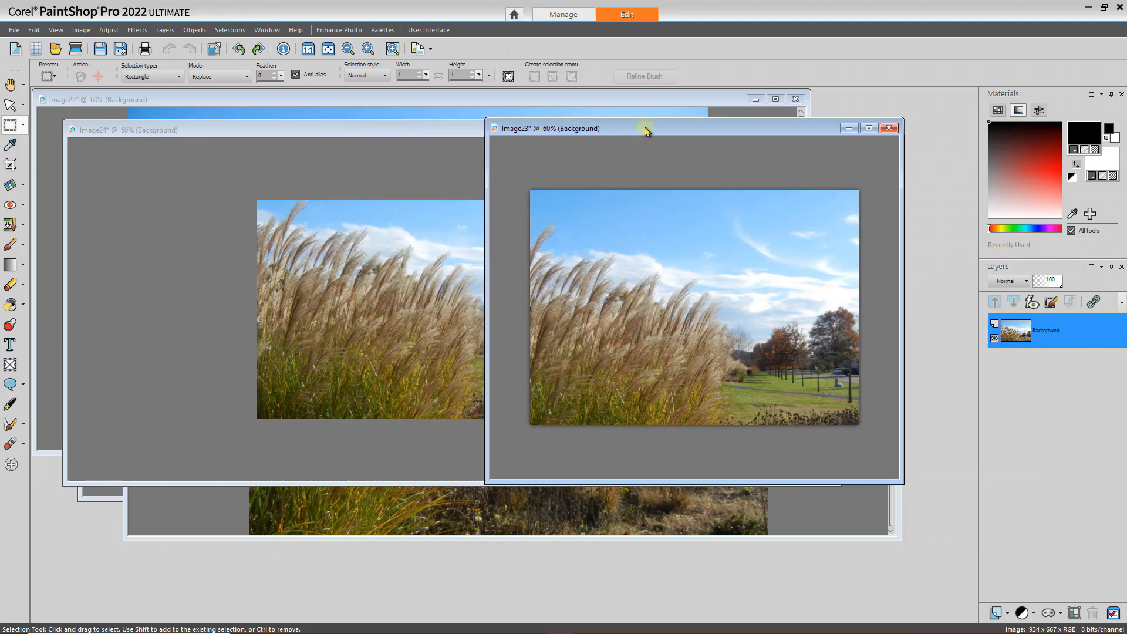
pyautogui.moveTo(643, 120); pyautogui.dragTo(666, 246)
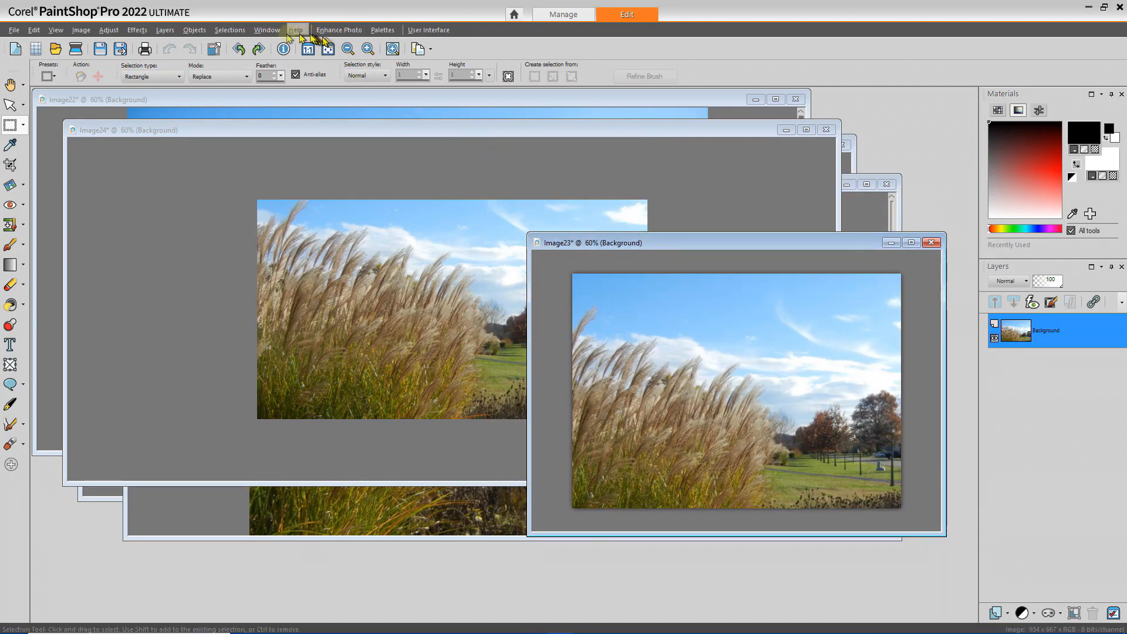
# Tile the open image windows horizontally and switch the workspace back to tabbed documents.
pyautogui.click(263, 32)
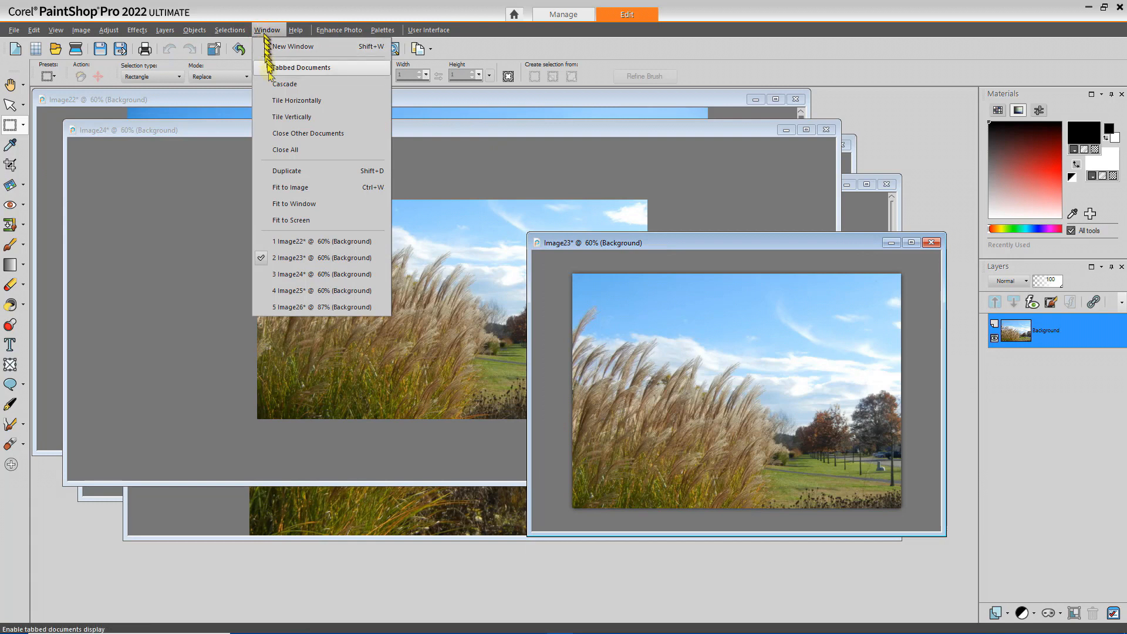
pyautogui.click(292, 104)
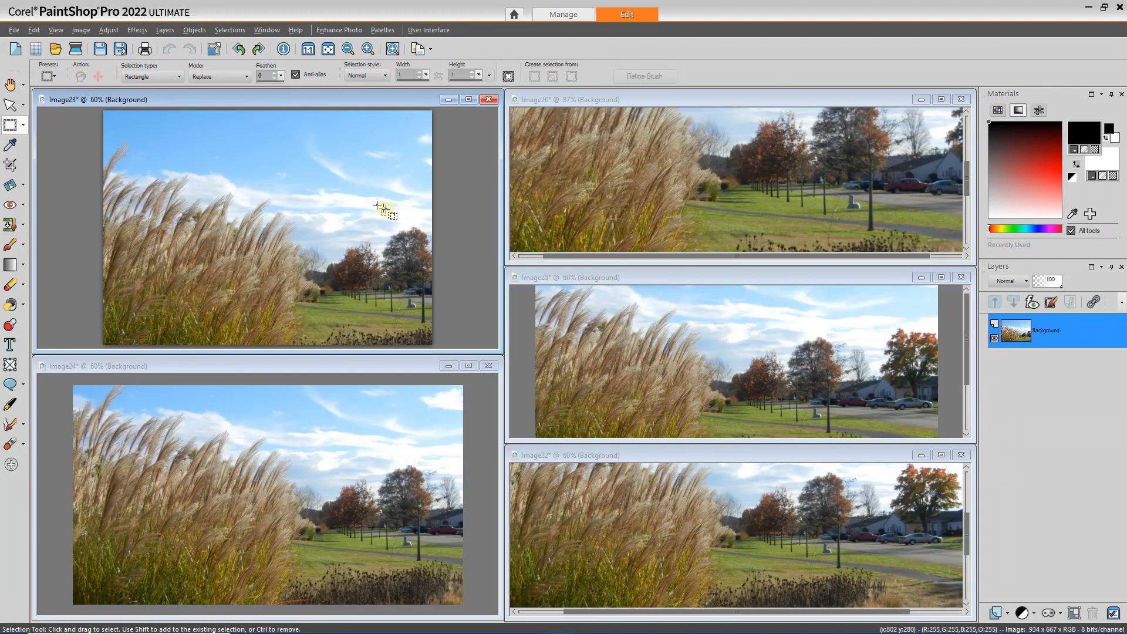
pyautogui.click(267, 30)
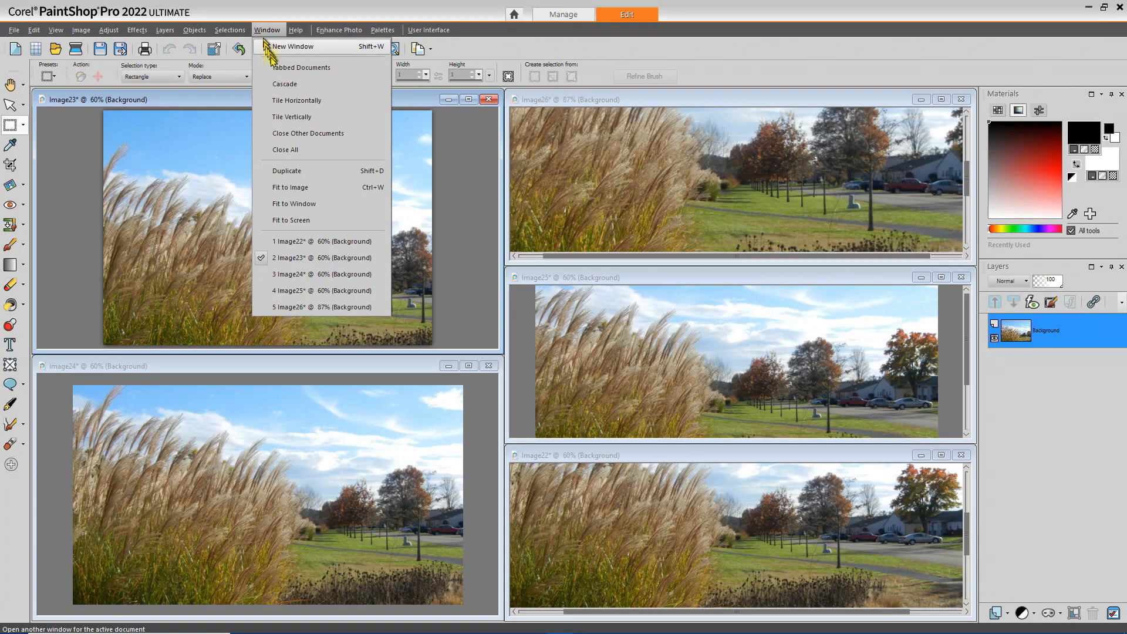
pyautogui.click(288, 70)
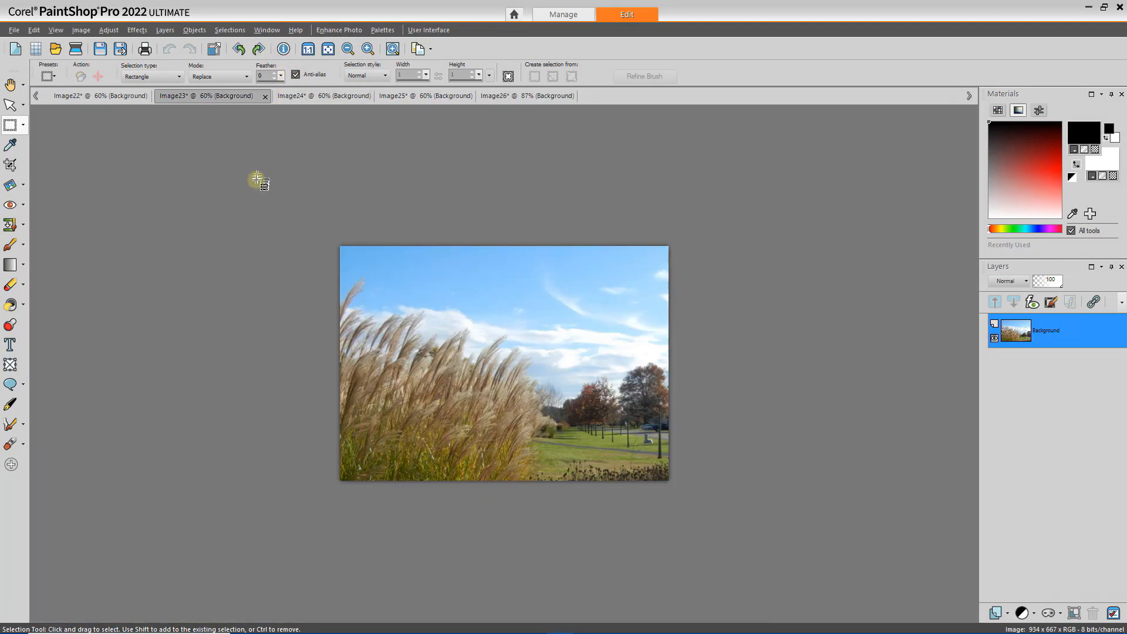
# View Image23 at 100% and compare it with the Image24, Image25 and Image26 crops, returning to Image23.
pyautogui.hotkey('ctrl', 'alt', 'n')
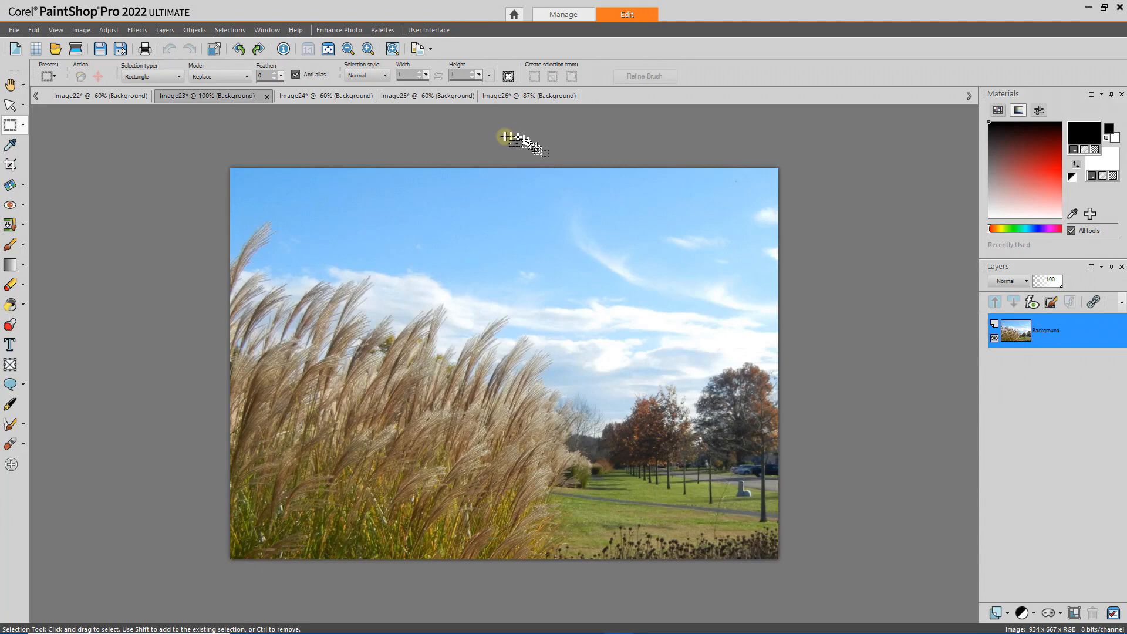
pyautogui.click(342, 97)
pyautogui.click(422, 97)
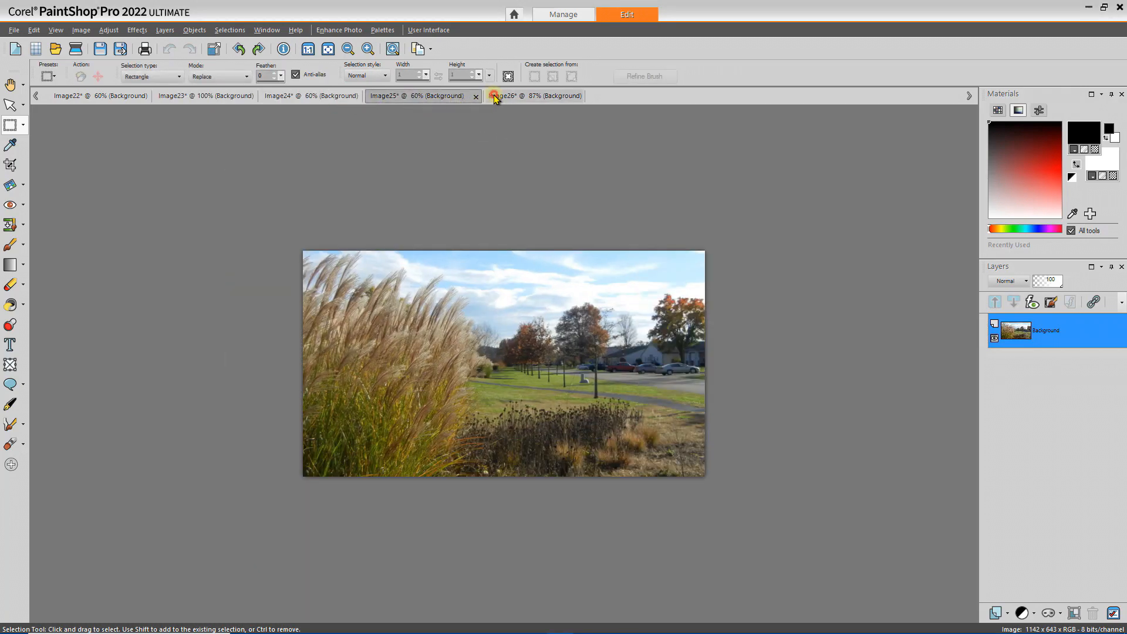
pyautogui.click(495, 97)
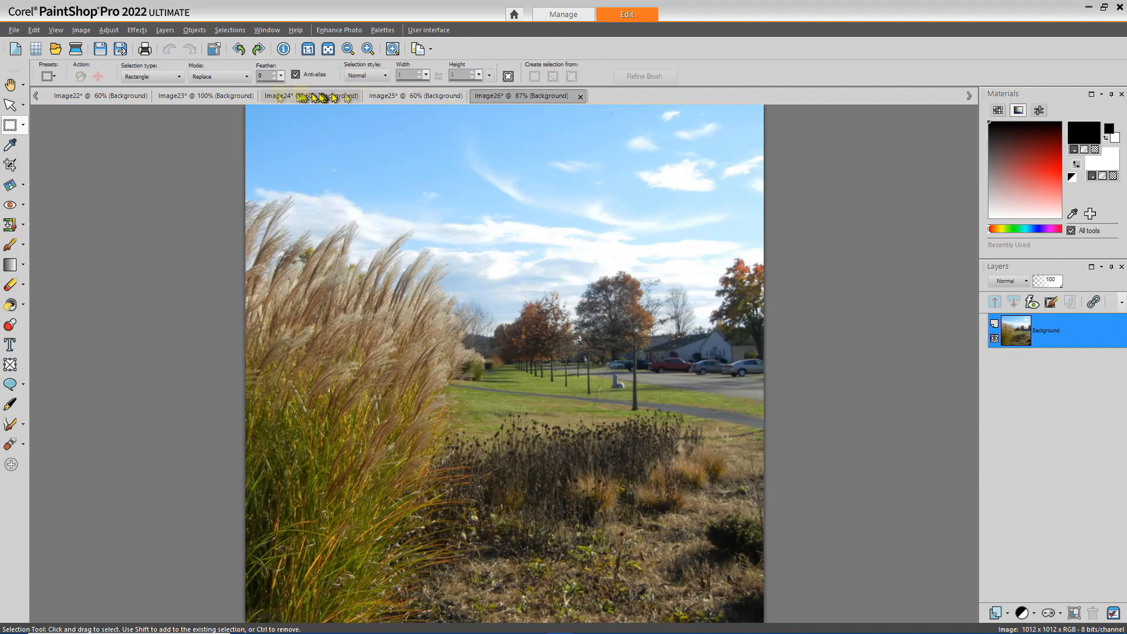
pyautogui.click(216, 97)
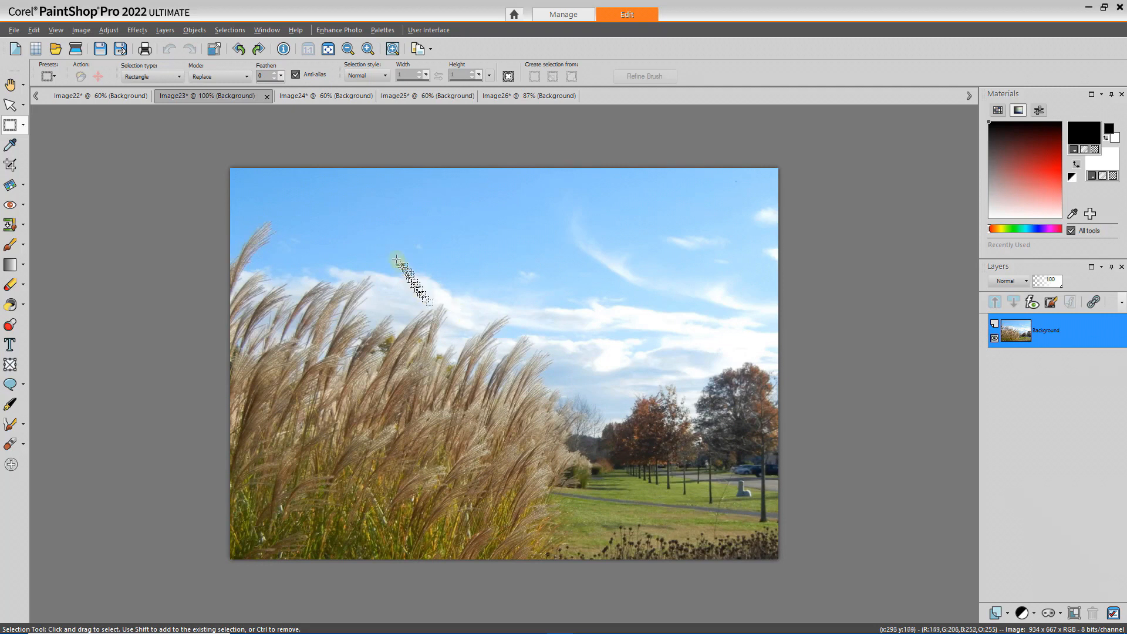
# Start a picture frame for Image23 and choose the Gold 01 style from the Frames category.
pyautogui.click(82, 30)
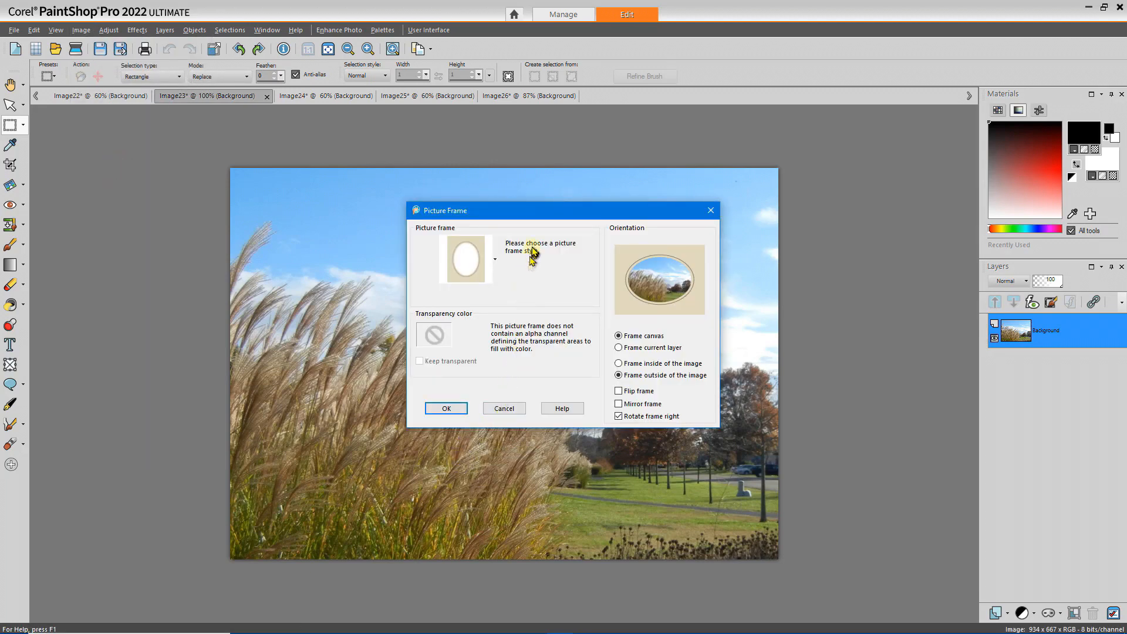
pyautogui.moveTo(533, 219); pyautogui.dragTo(199, 126)
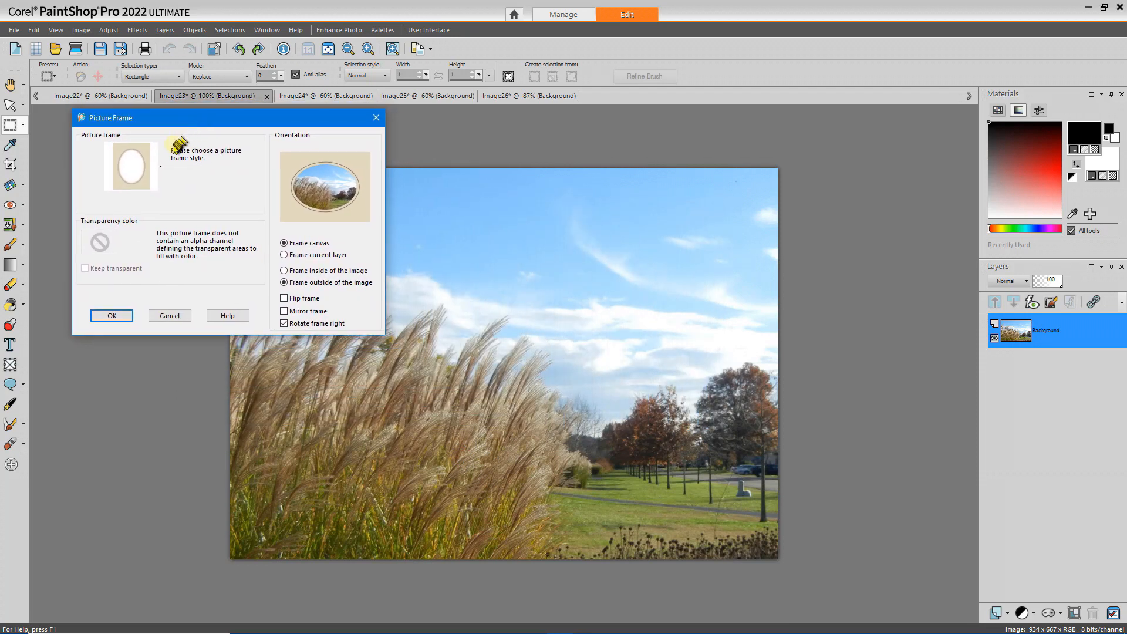
pyautogui.click(139, 168)
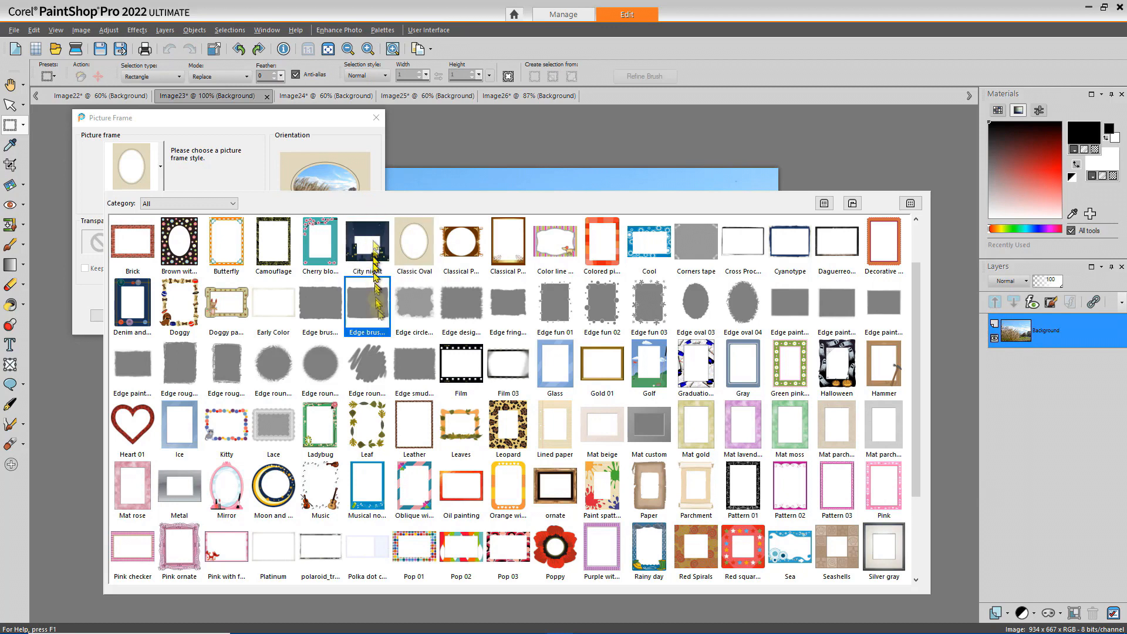
pyautogui.click(884, 432)
pyautogui.moveTo(916, 385); pyautogui.dragTo(916, 345)
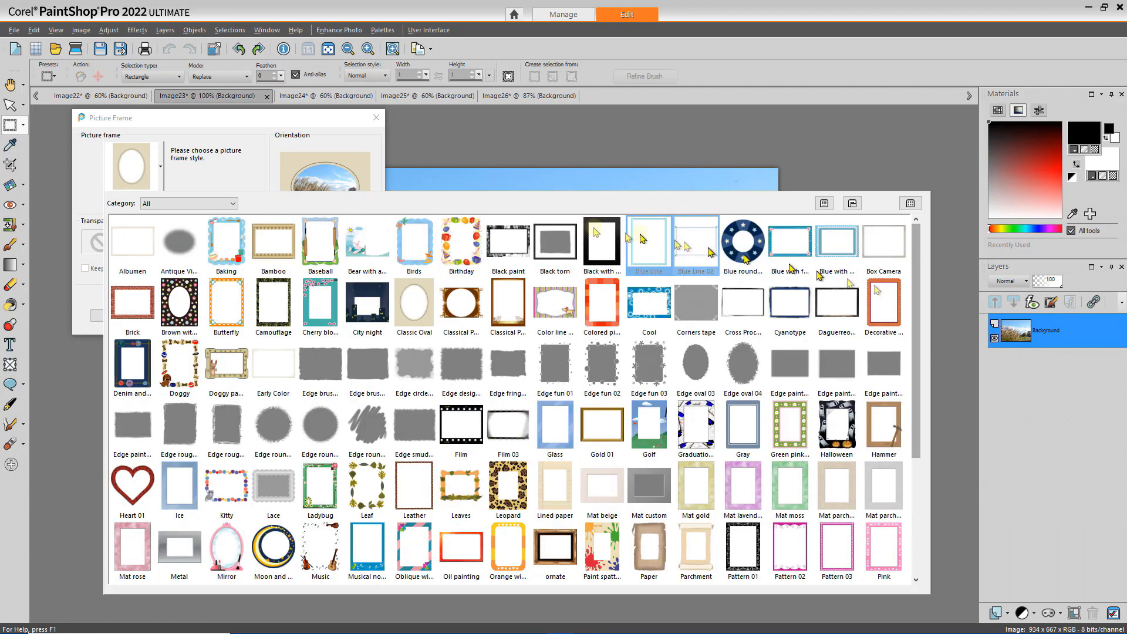
pyautogui.click(233, 205)
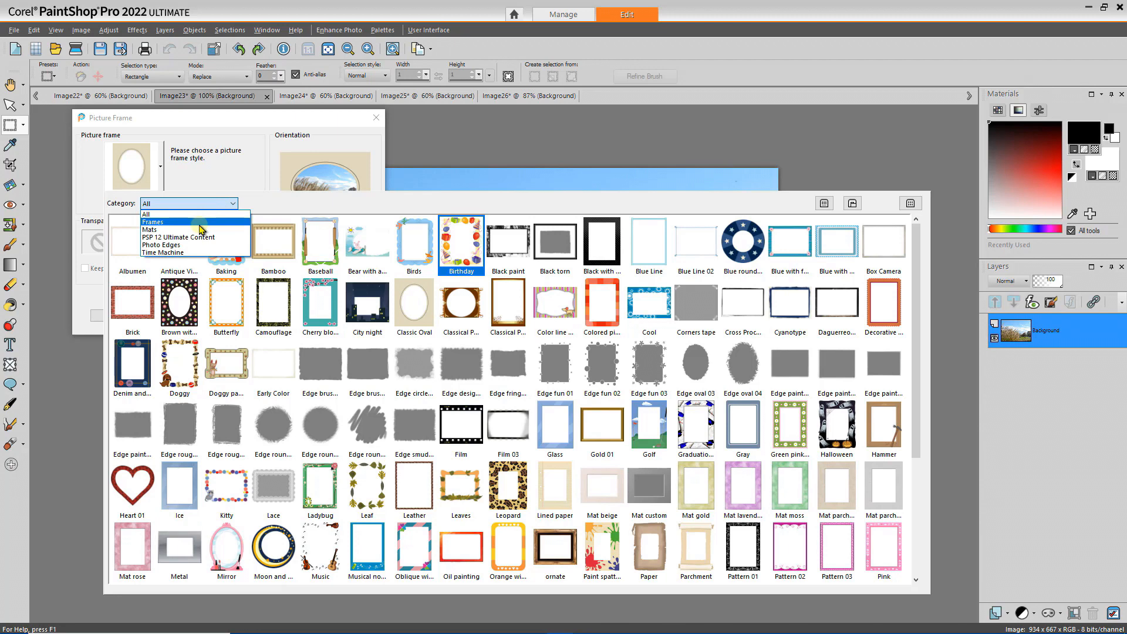
pyautogui.click(200, 222)
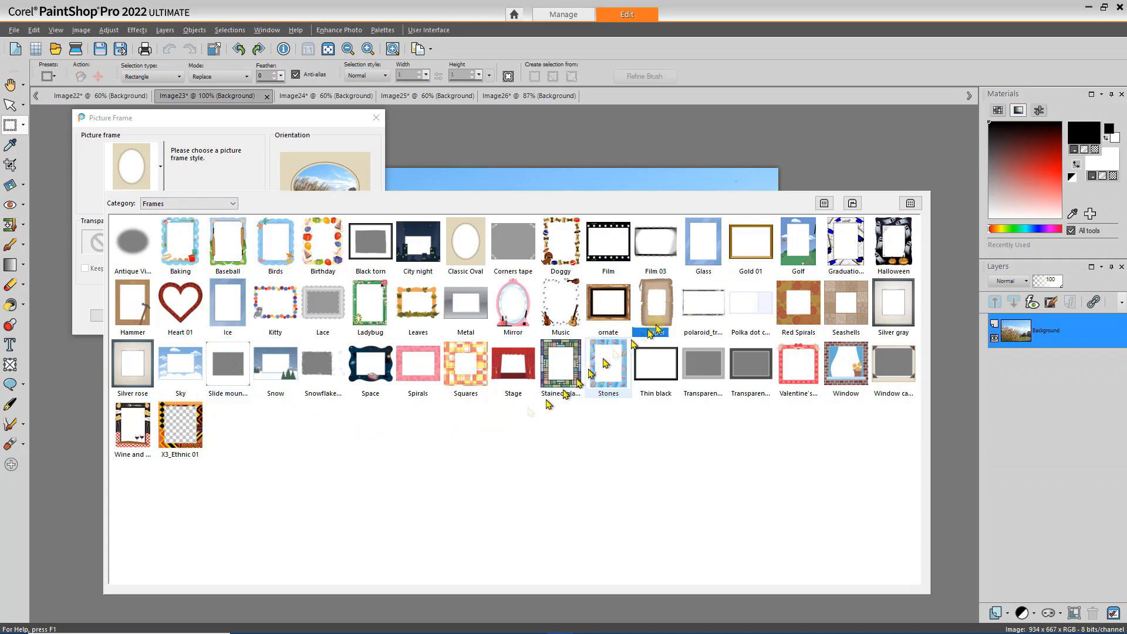
pyautogui.click(734, 265)
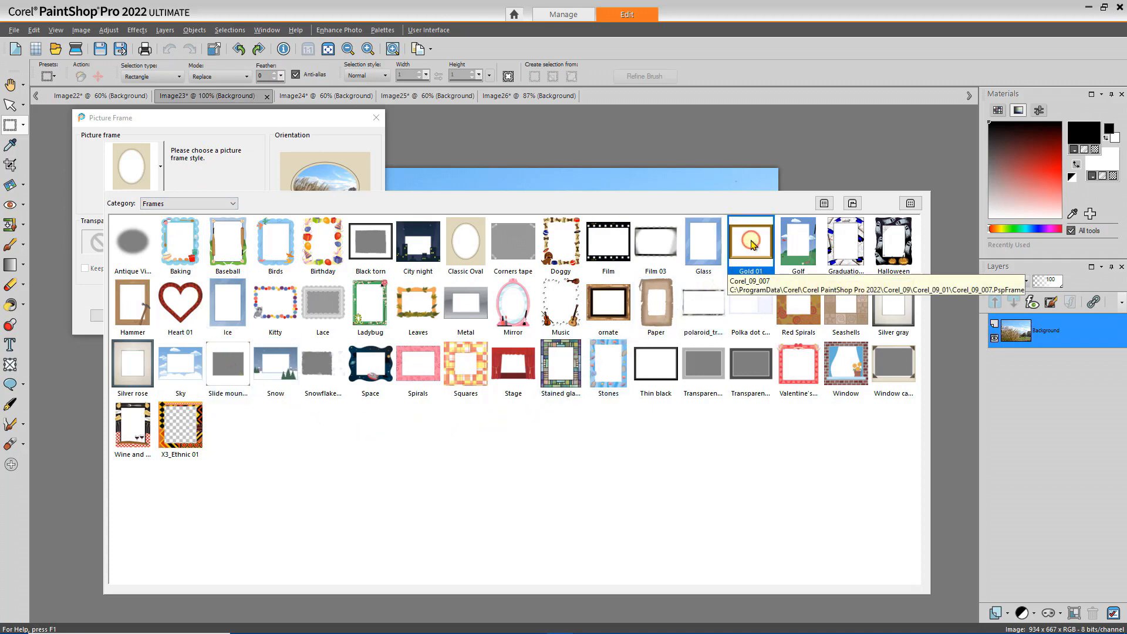
pyautogui.click(752, 243)
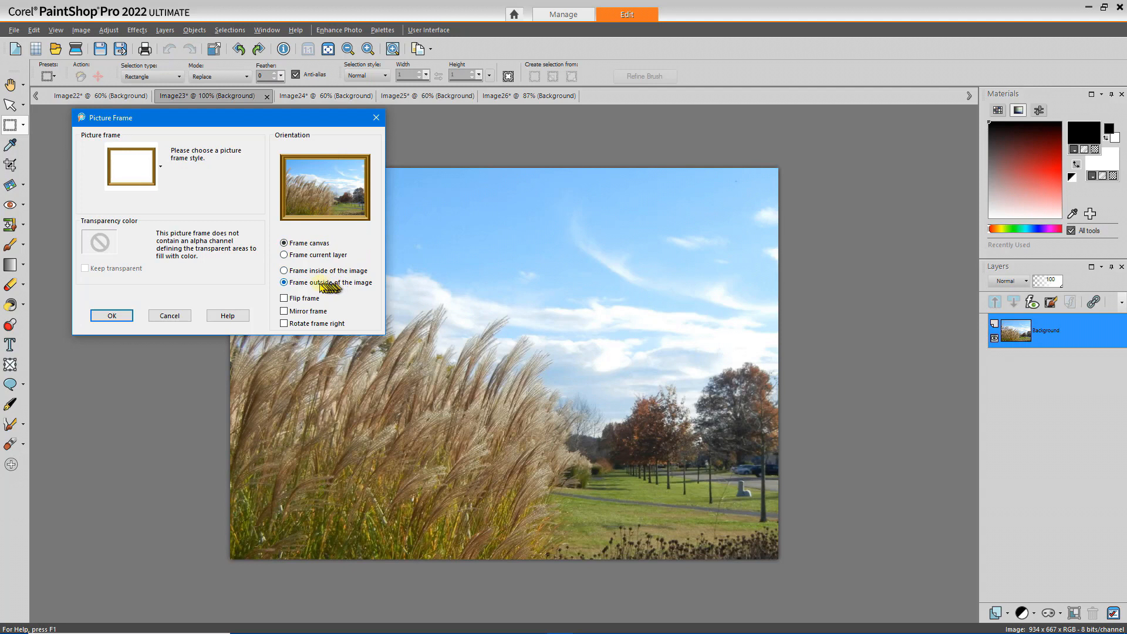
# Compare the inside and outside frame placements, and apply the gold frame outside of Image23.
pyautogui.click(284, 271)
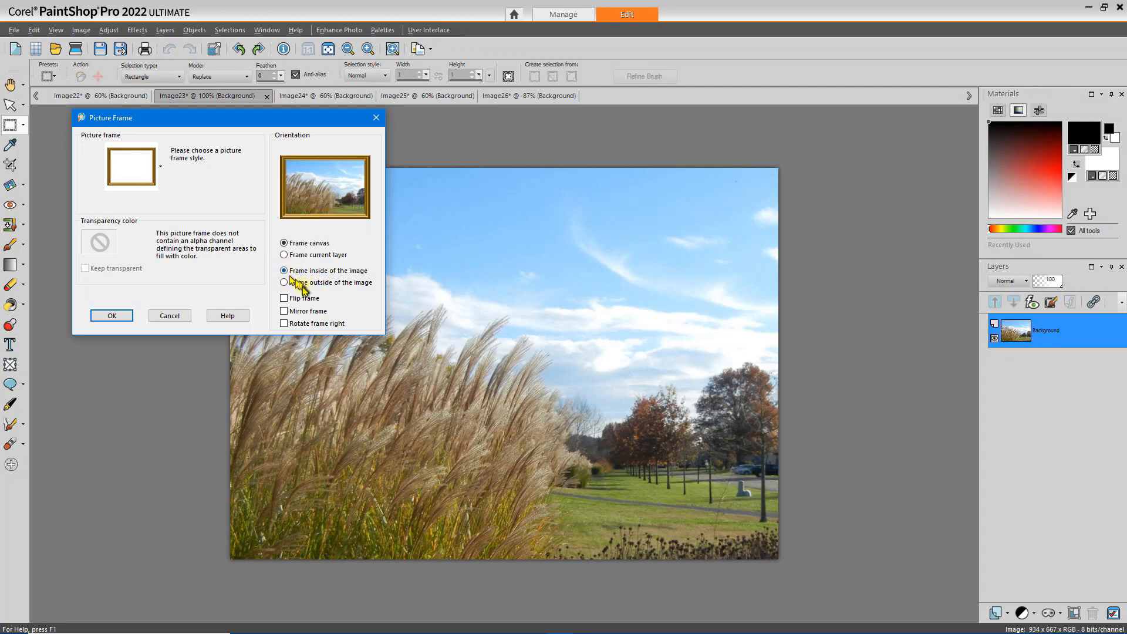
pyautogui.click(285, 283)
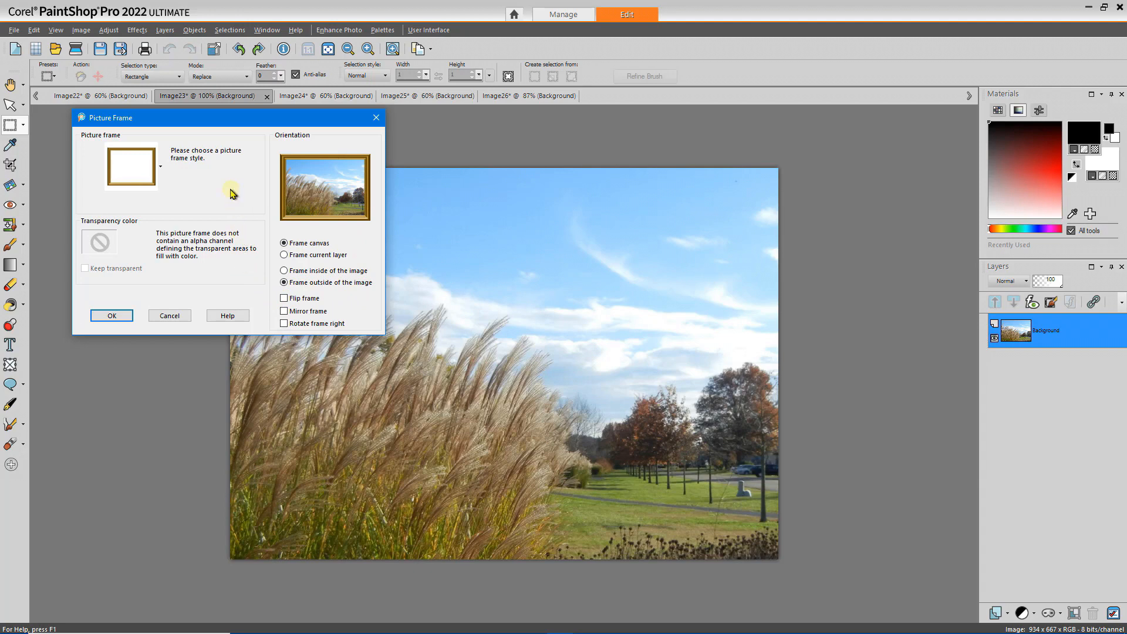
pyautogui.click(111, 316)
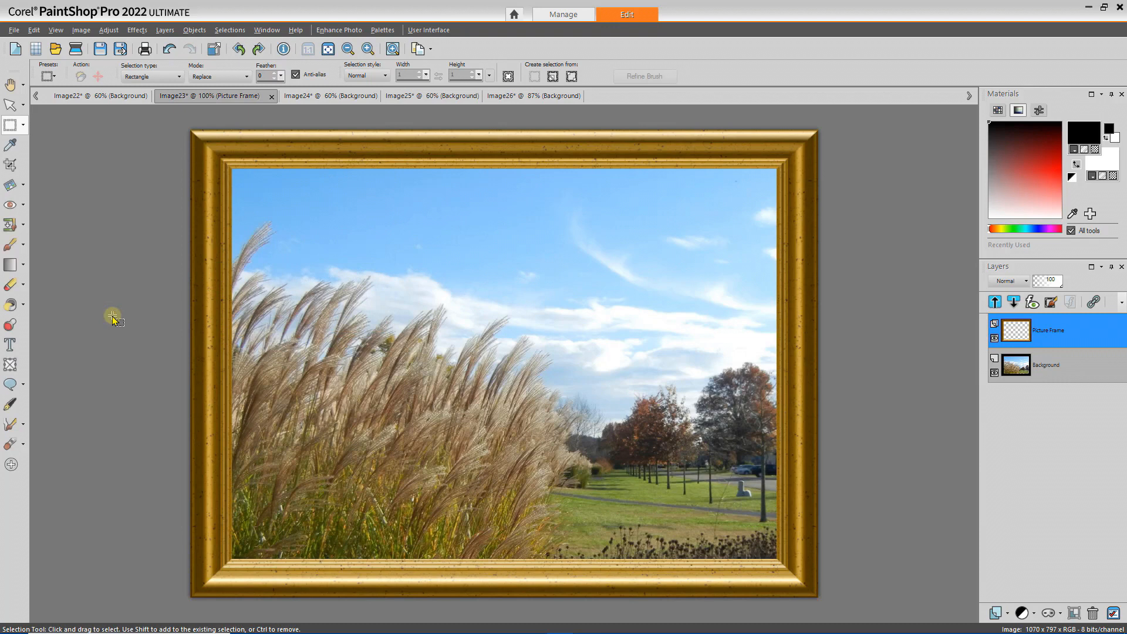
pyautogui.scroll(-2, 112, 315)
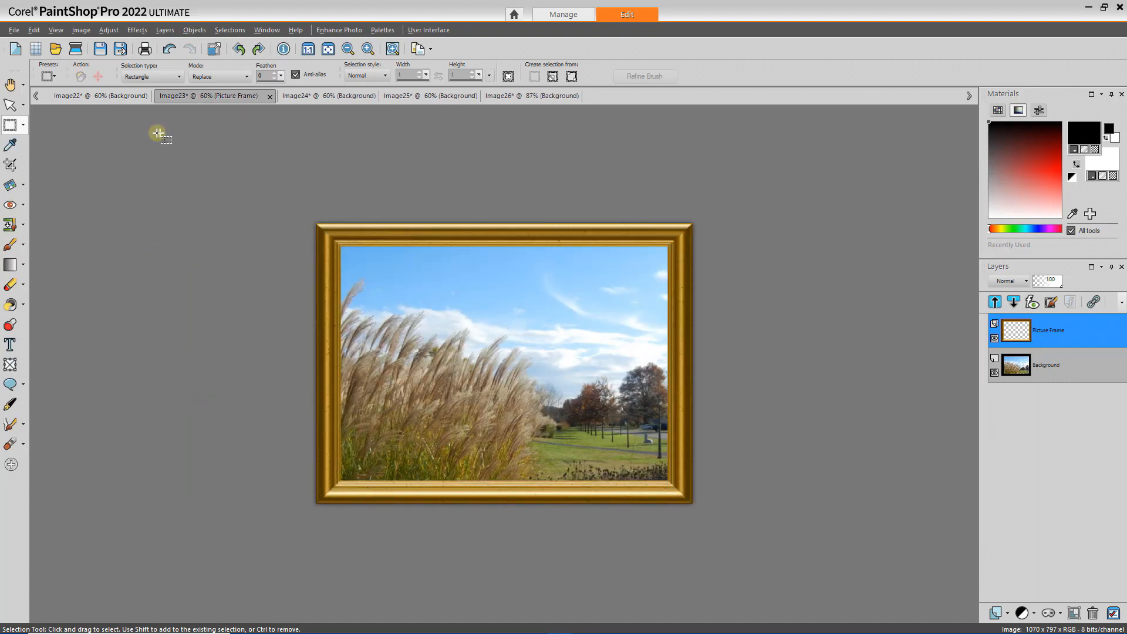
# Switch to Image24, start a picture frame for it, and show the Mats category of frame styles.
pyautogui.click(311, 97)
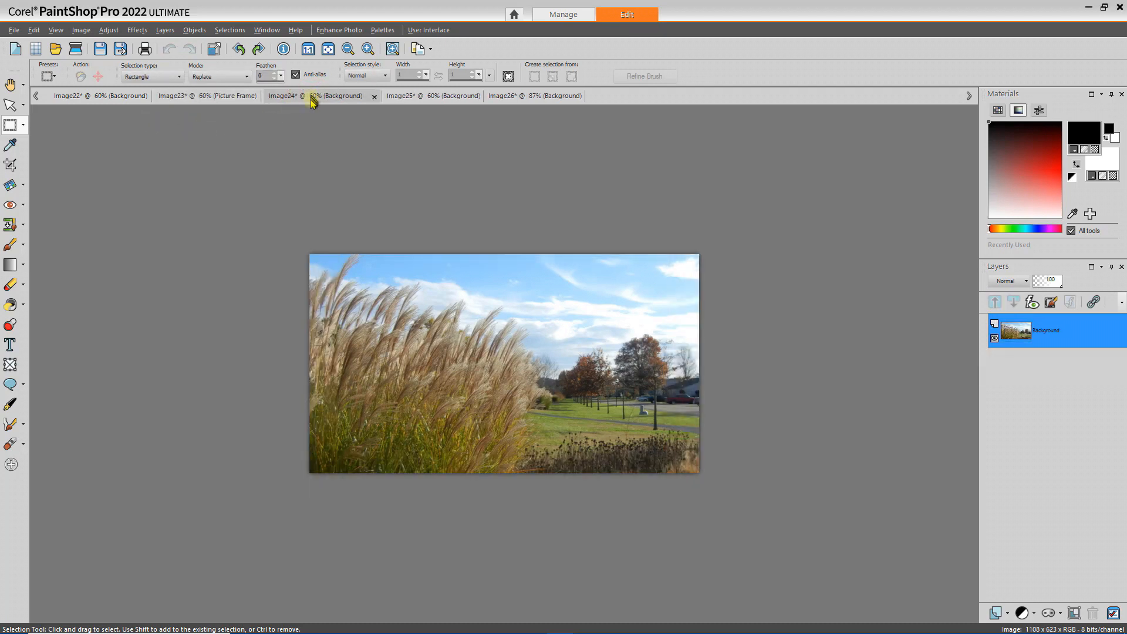
pyautogui.click(82, 30)
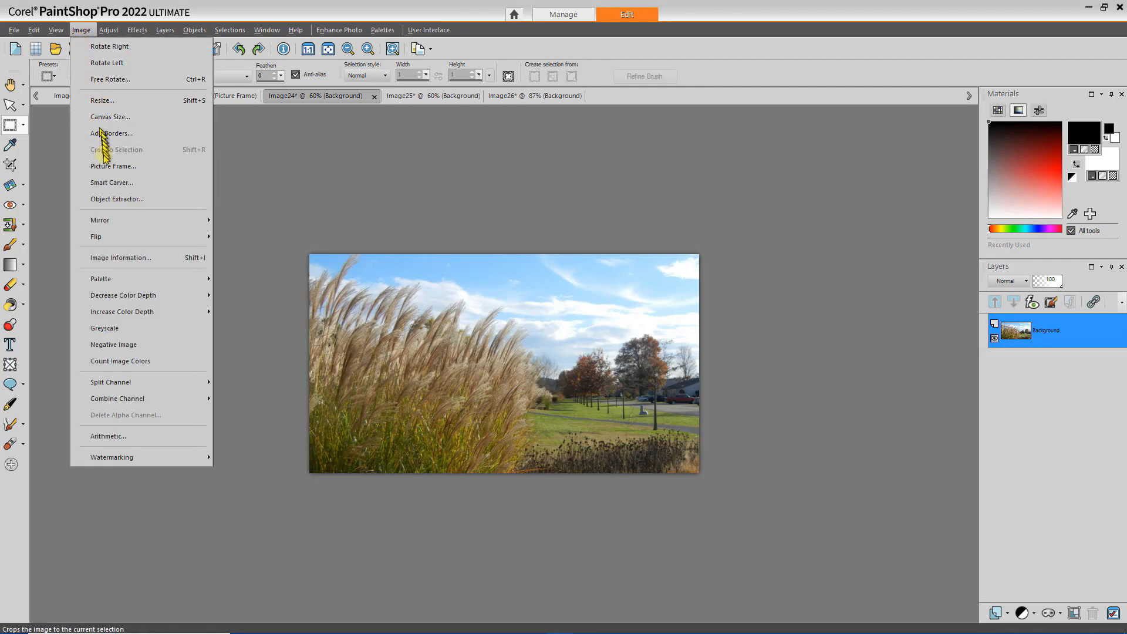
pyautogui.click(136, 169)
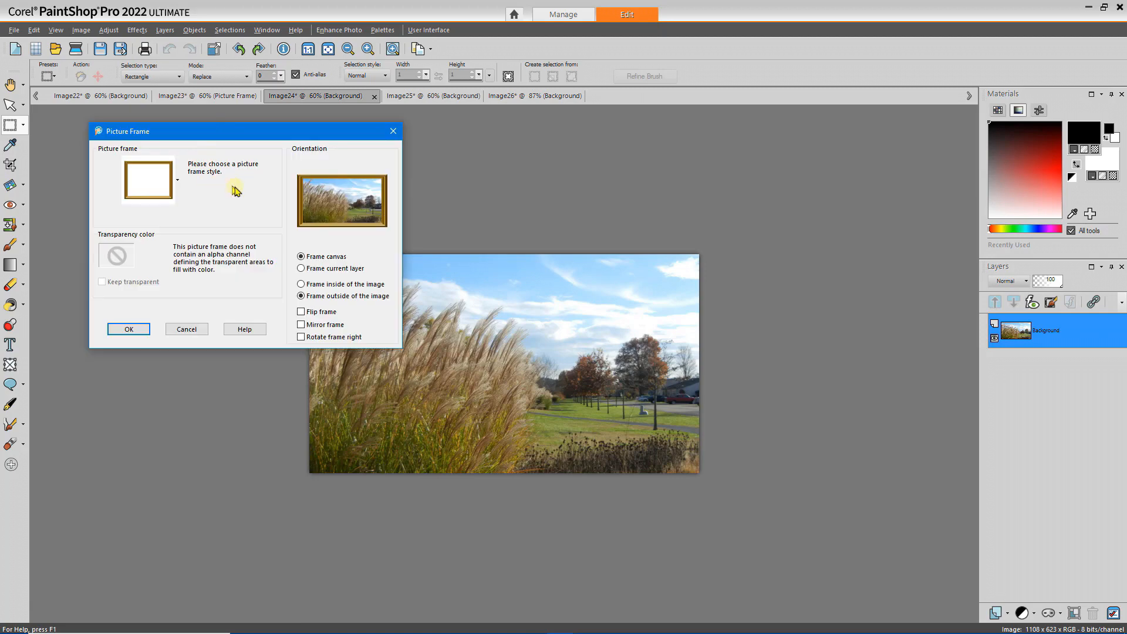
pyautogui.click(153, 180)
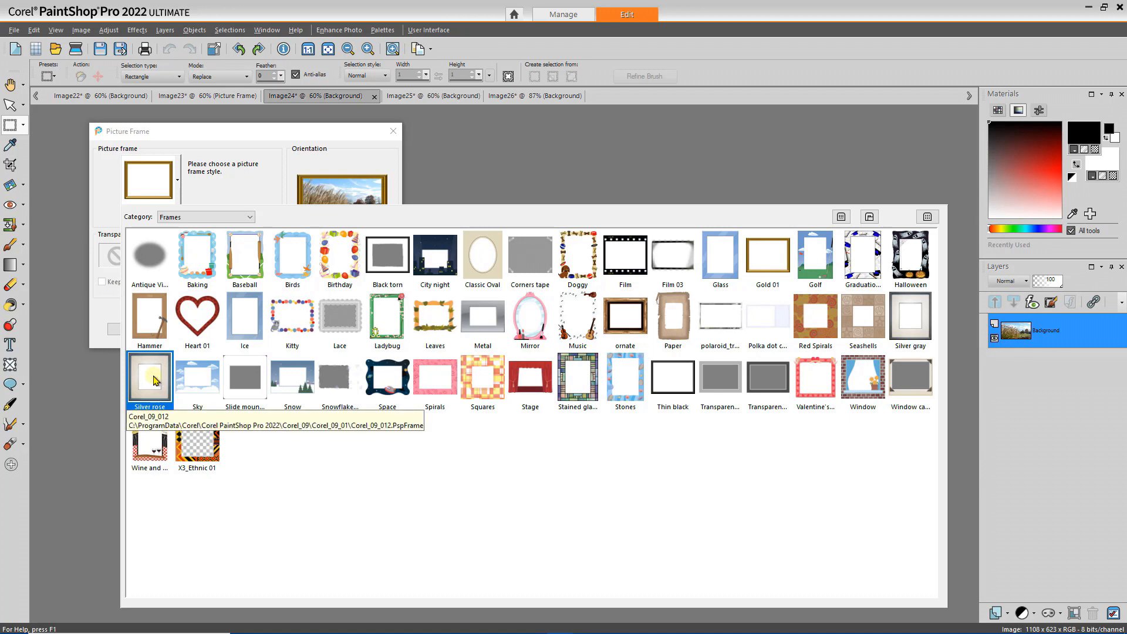
pyautogui.click(250, 218)
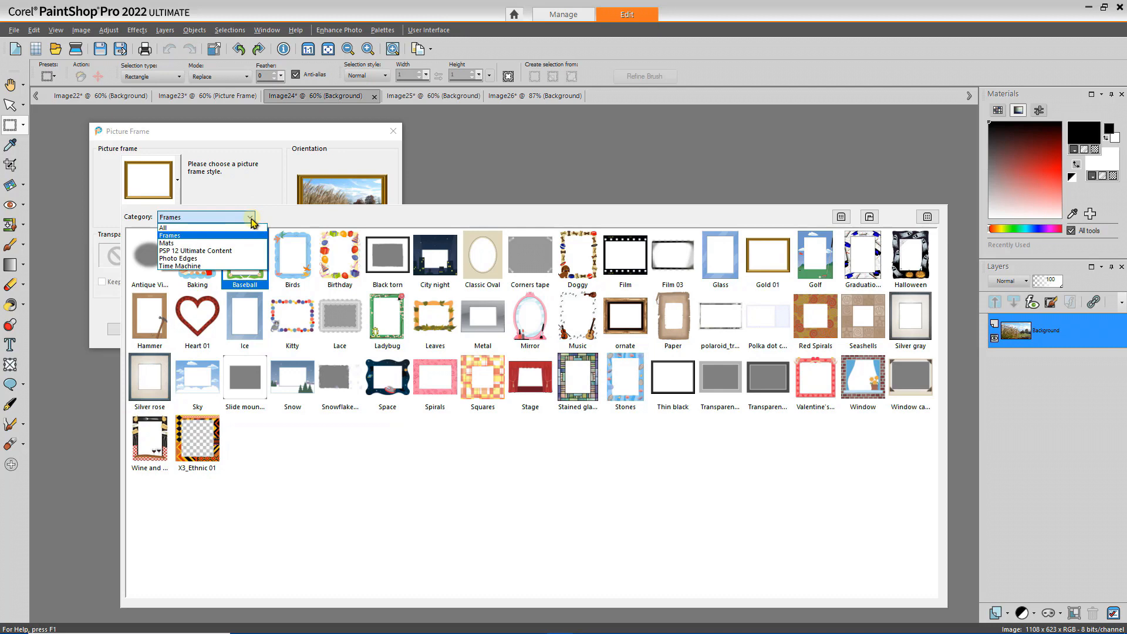
pyautogui.click(210, 243)
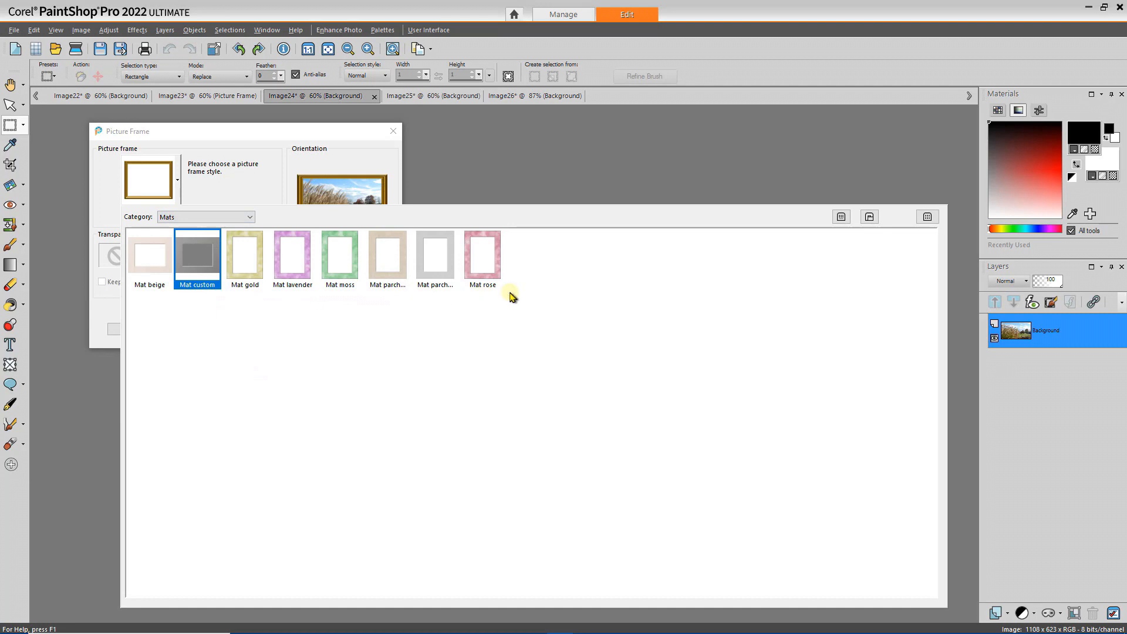
# Compare the parchment mats, choose Mat gold, and apply it outside of Image24.
pyautogui.click(435, 265)
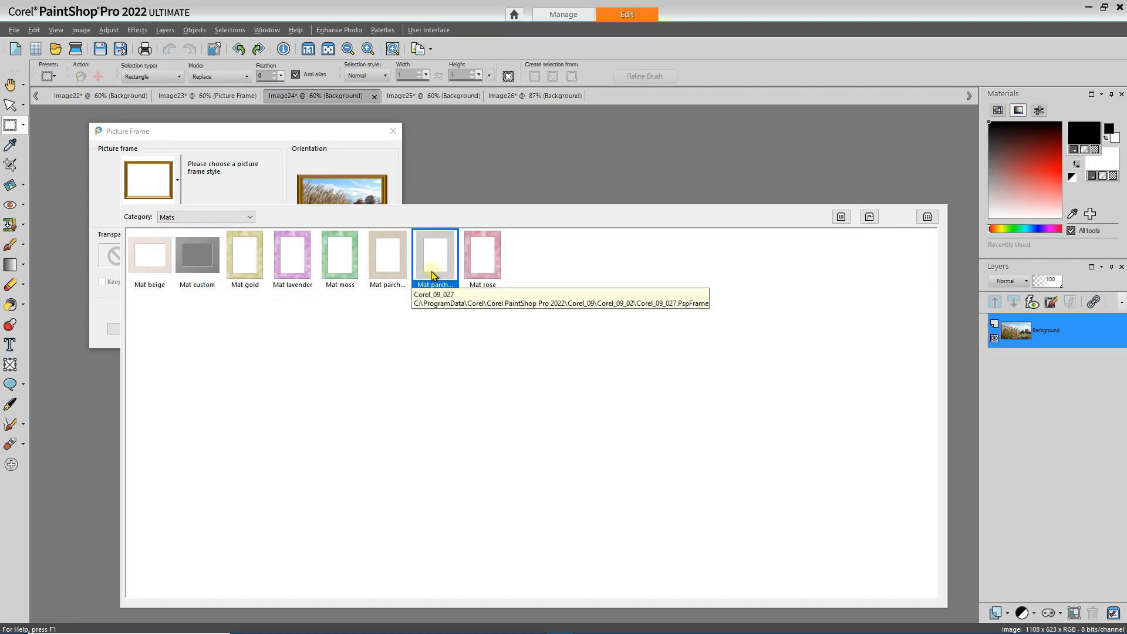
pyautogui.click(391, 271)
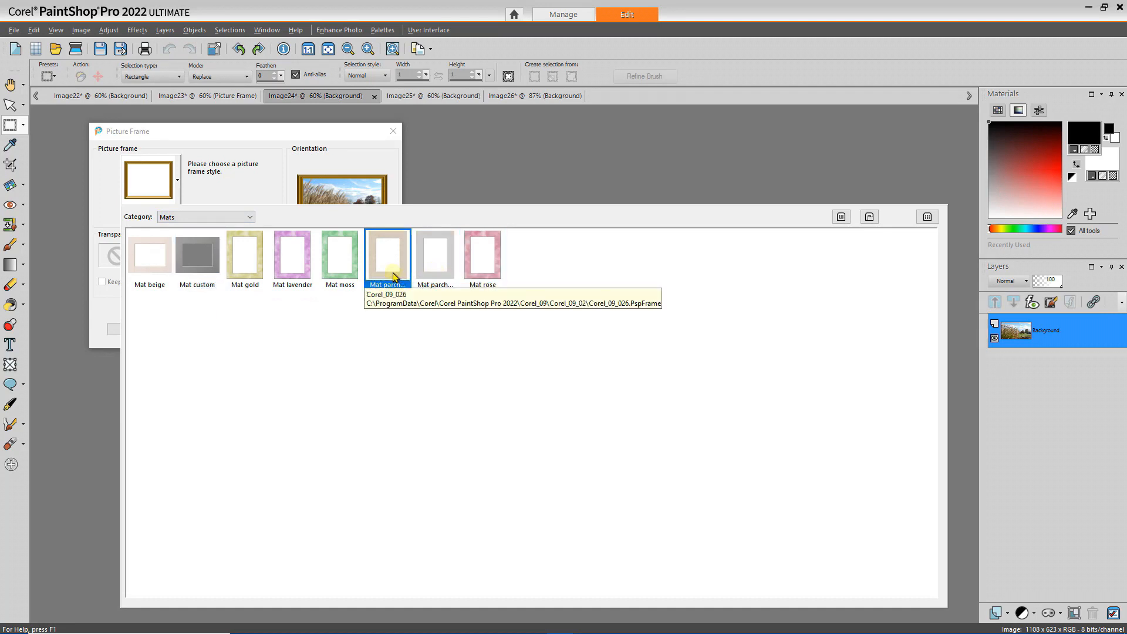
pyautogui.click(243, 268)
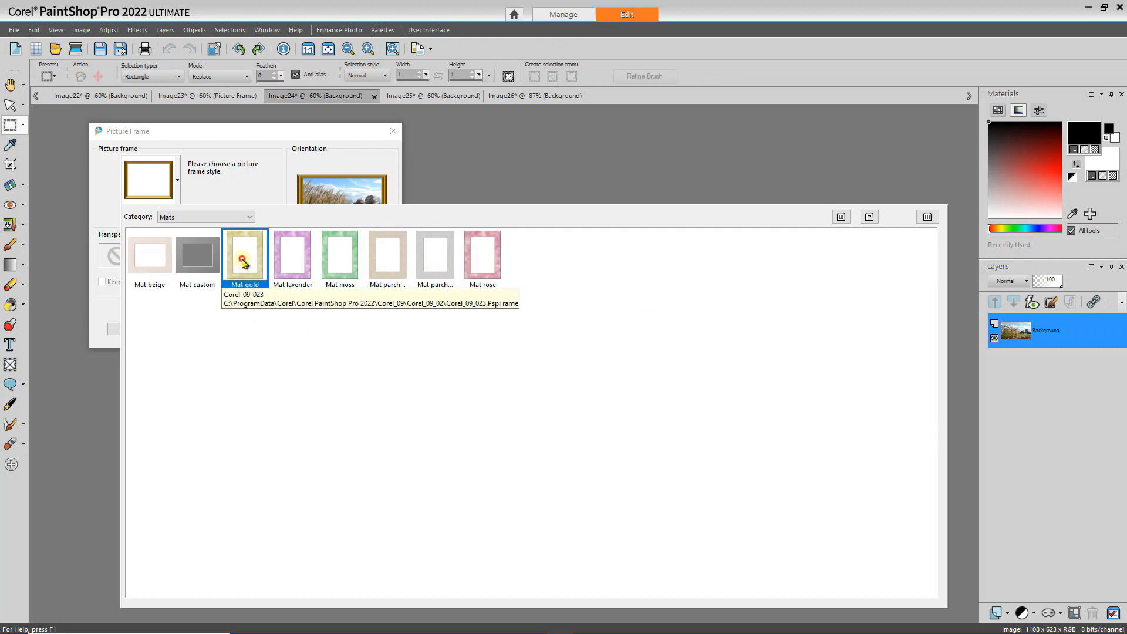
pyautogui.click(243, 265)
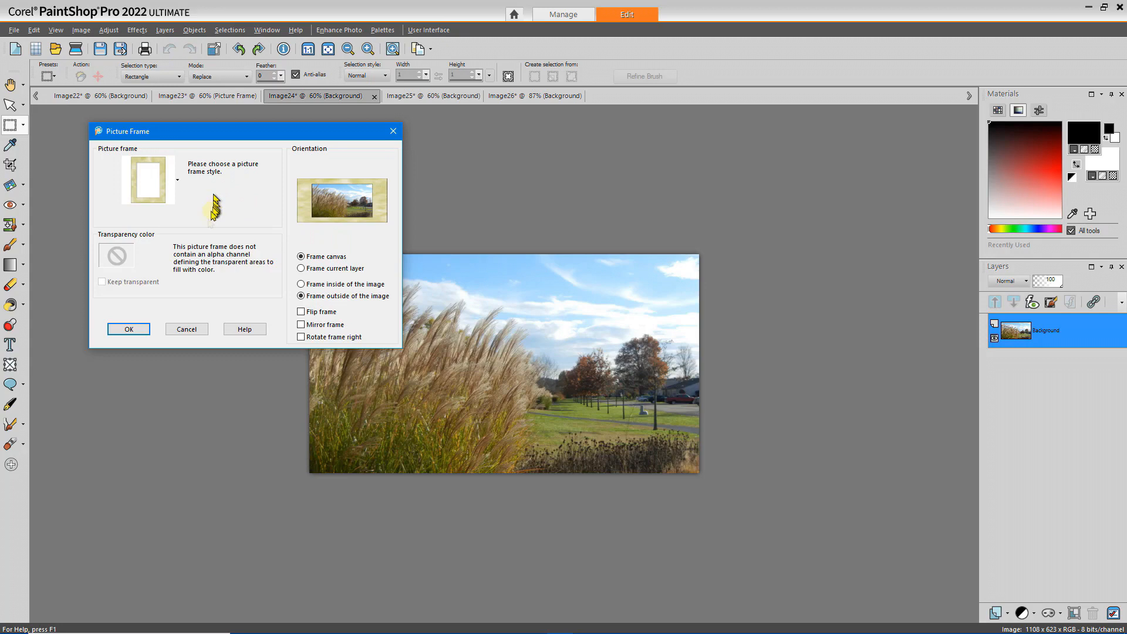
pyautogui.click(130, 330)
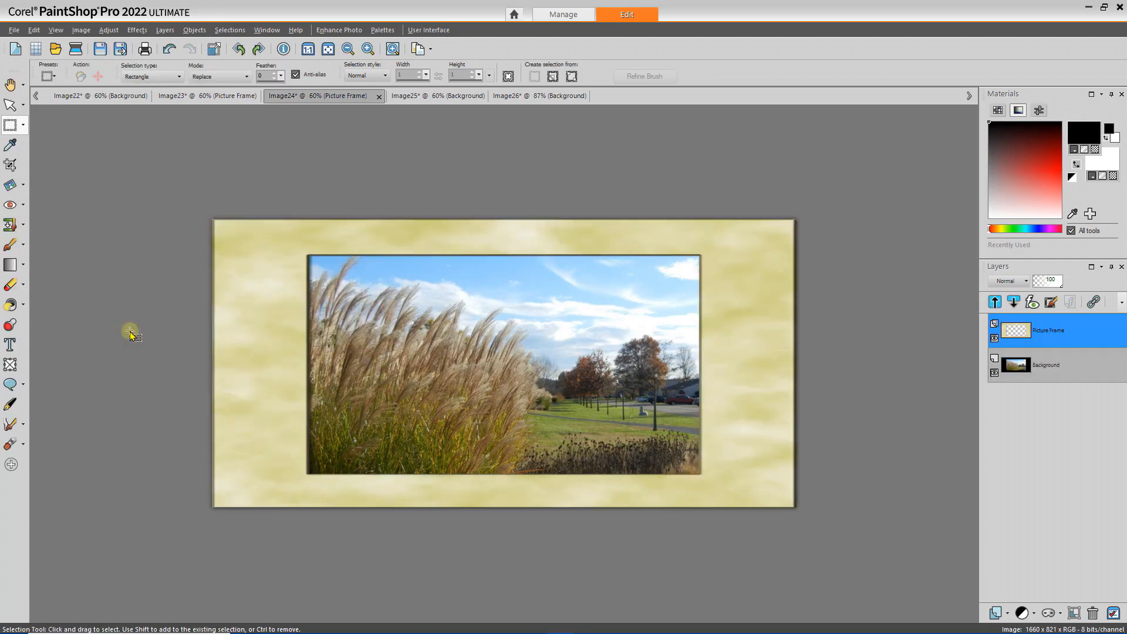
pyautogui.scroll(-1, 143, 342)
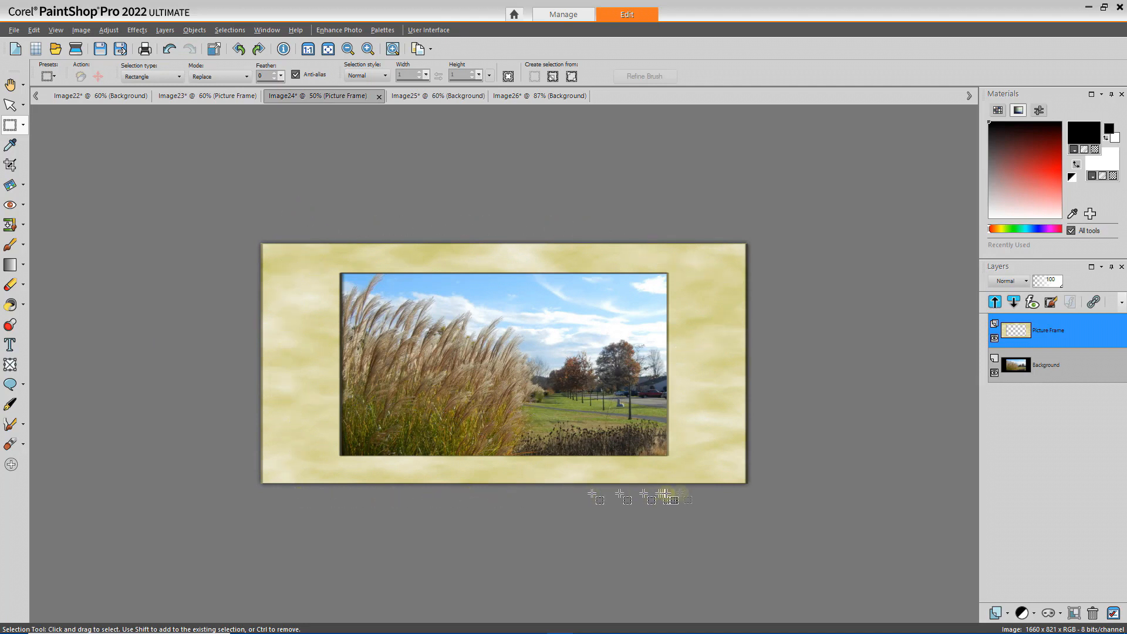
# Crop Image24 freehand to 1337 x 821 pixels, trimming the wide mat edges to an even border, and return to the Selection tool.
pyautogui.click(10, 164)
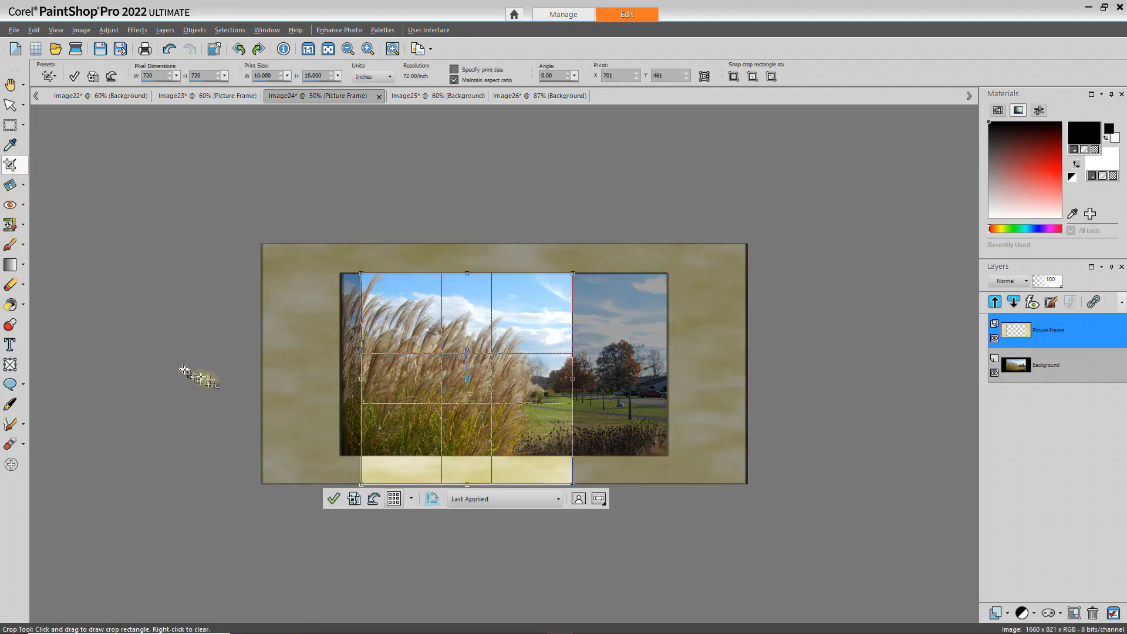
pyautogui.click(373, 498)
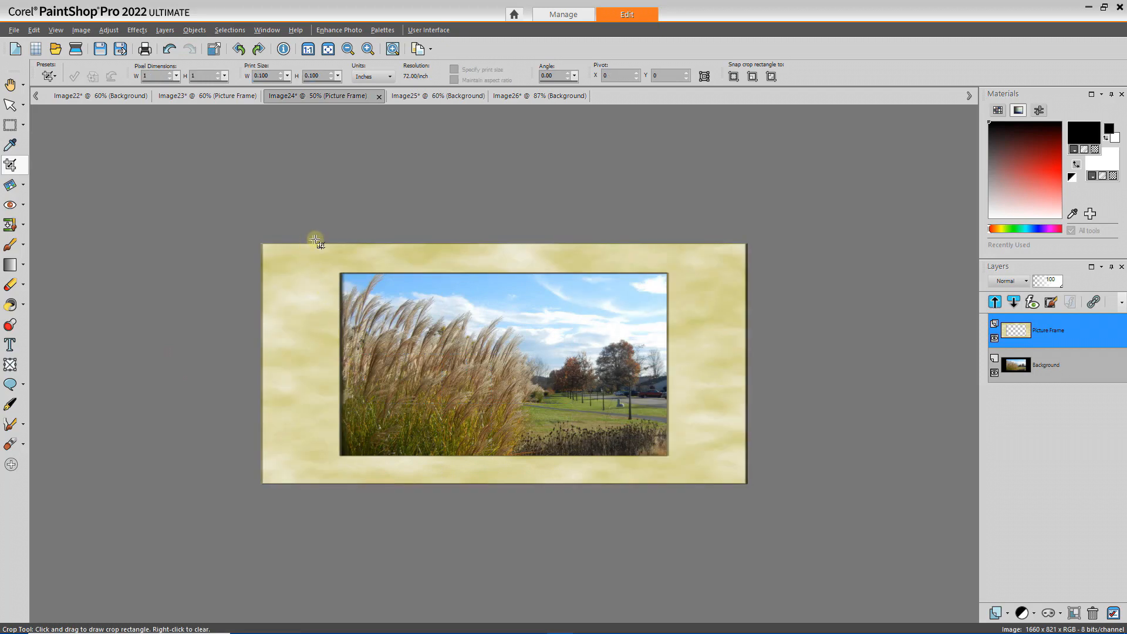
pyautogui.moveTo(309, 240); pyautogui.dragTo(705, 495)
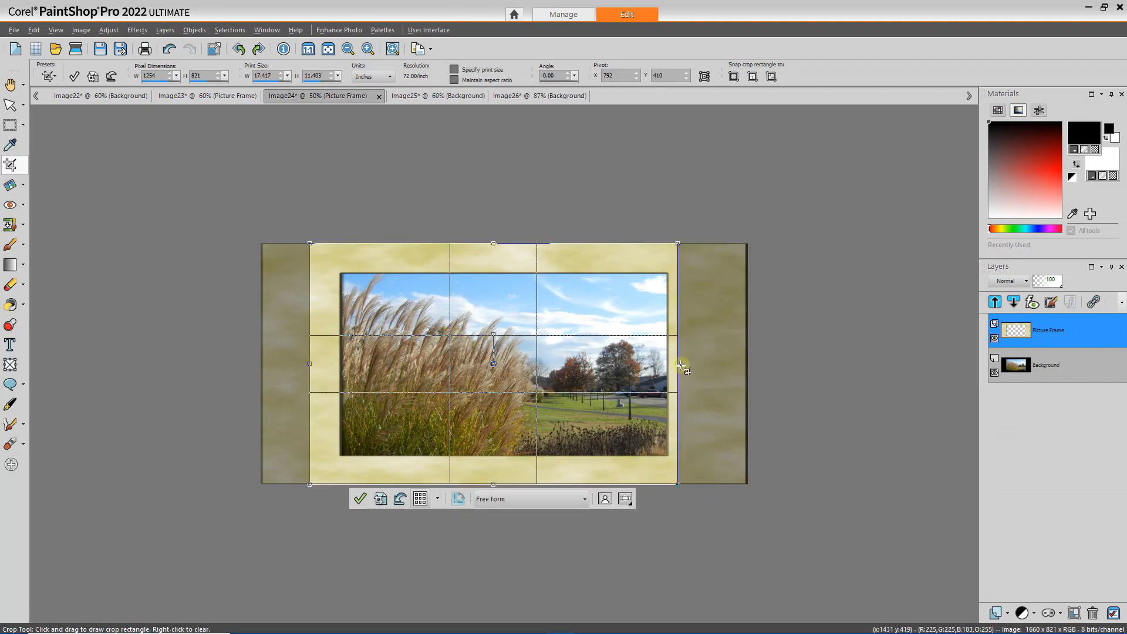
pyautogui.moveTo(679, 364); pyautogui.dragTo(702, 361)
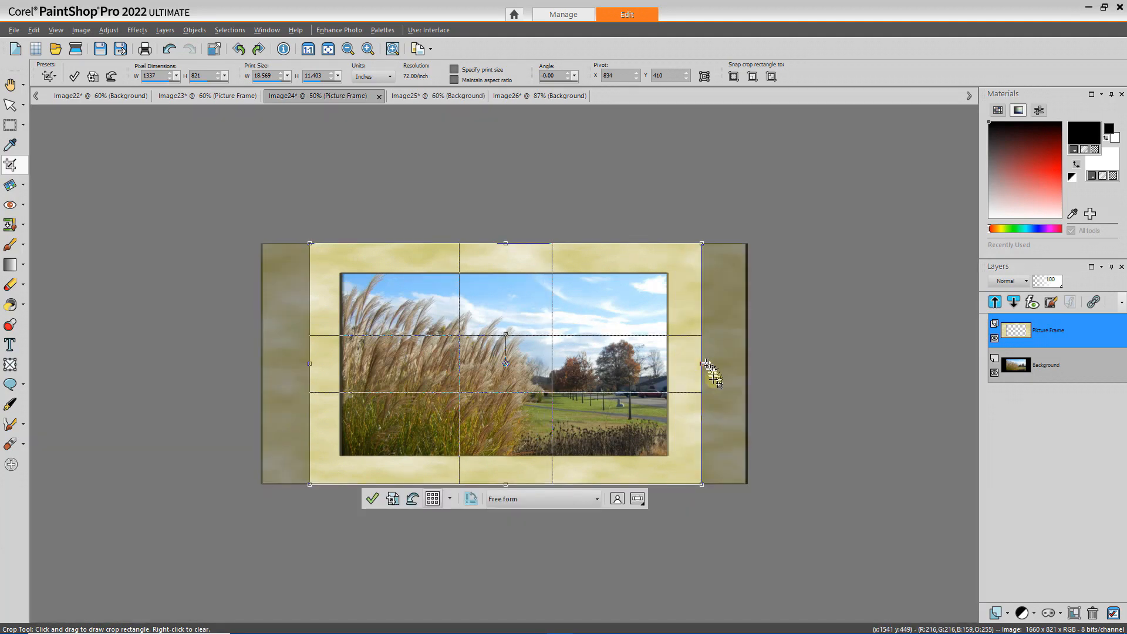
pyautogui.click(371, 499)
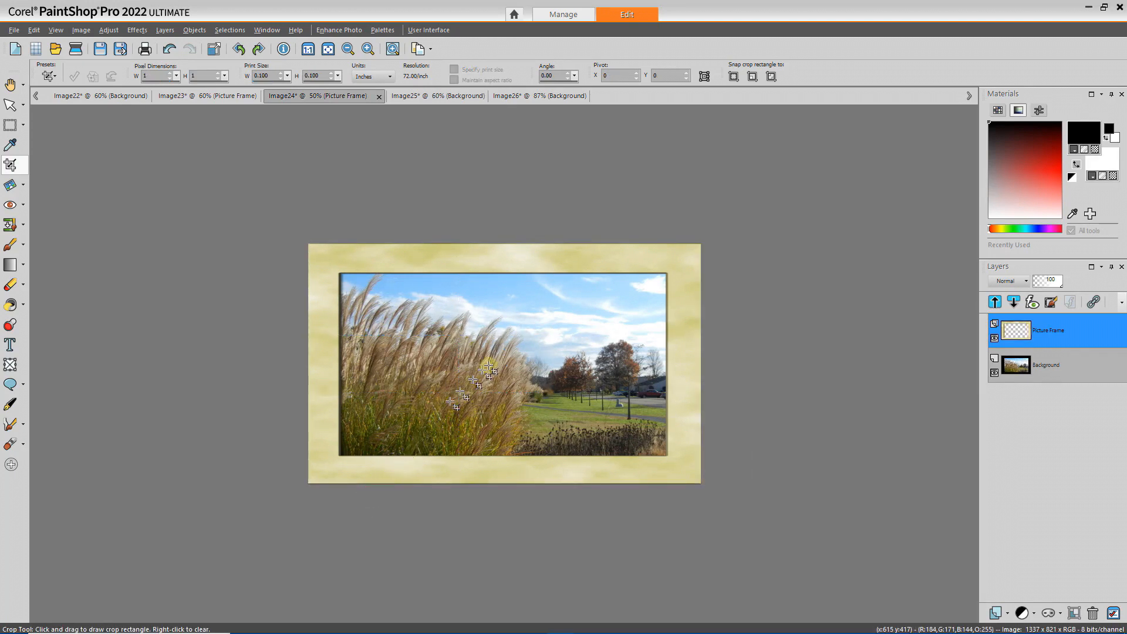
pyautogui.press('s')
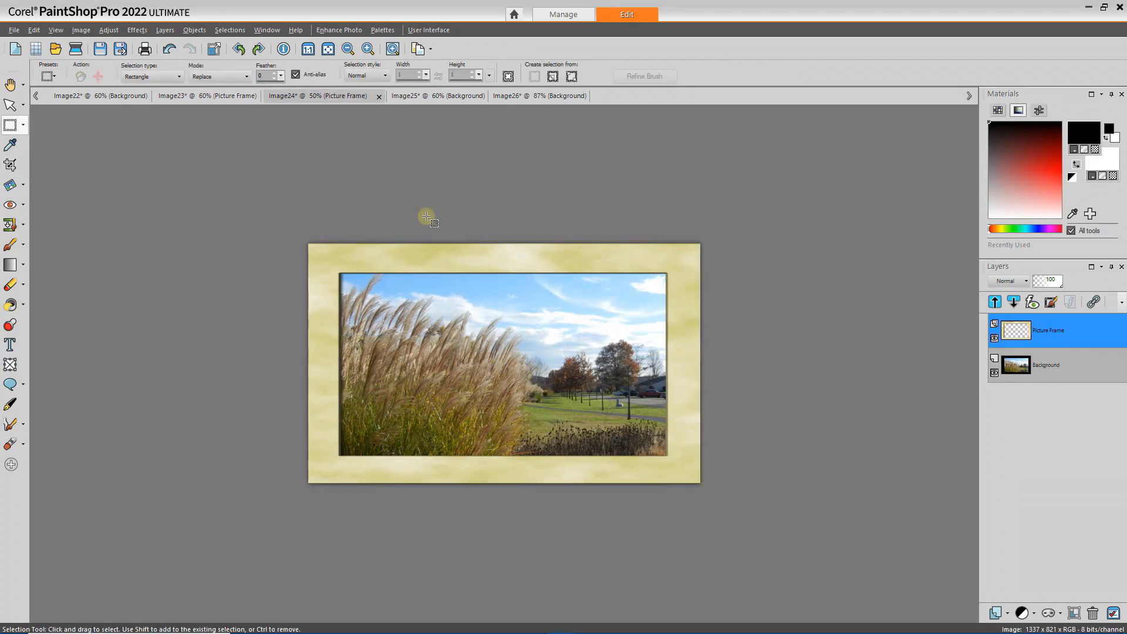
# Switch to Image23 and close all open images without saving their changes.
pyautogui.click(215, 97)
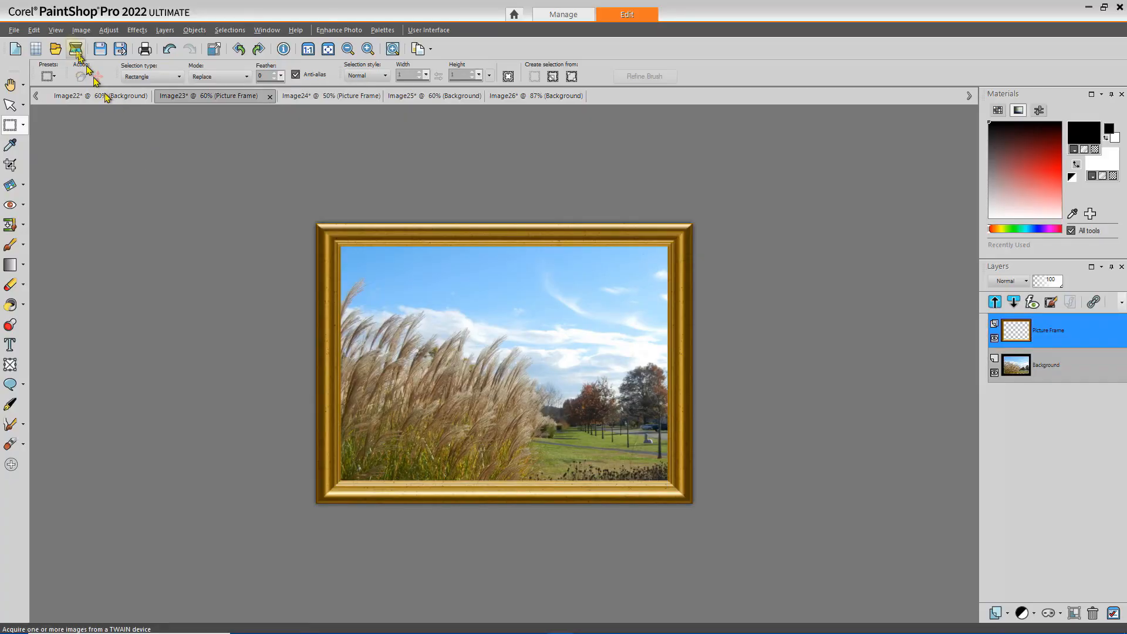
pyautogui.click(81, 30)
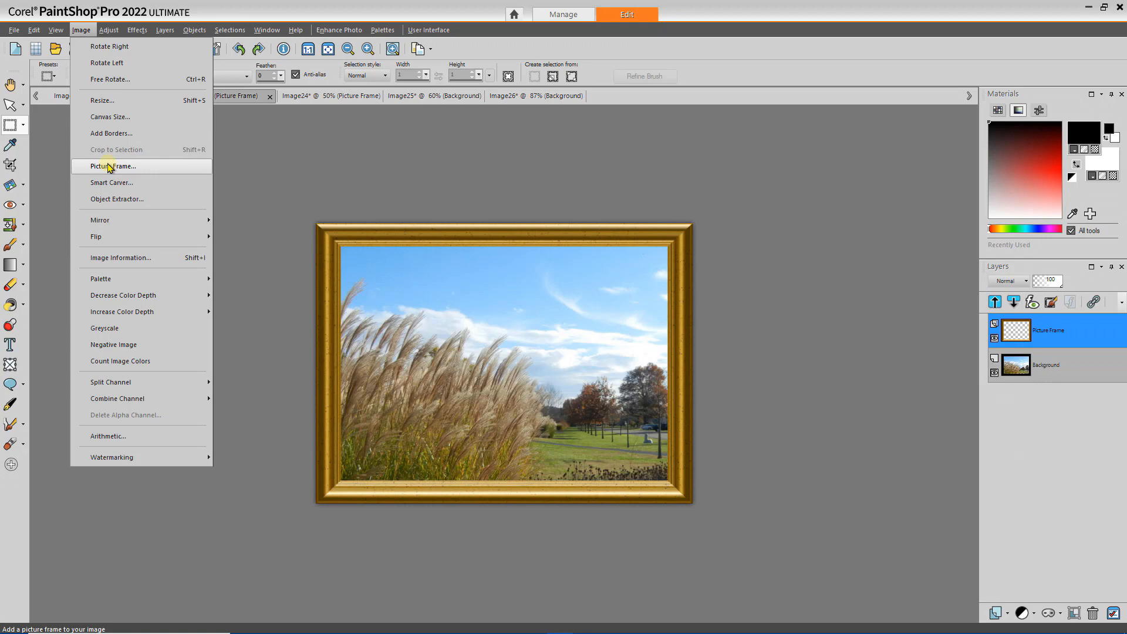
pyautogui.click(296, 162)
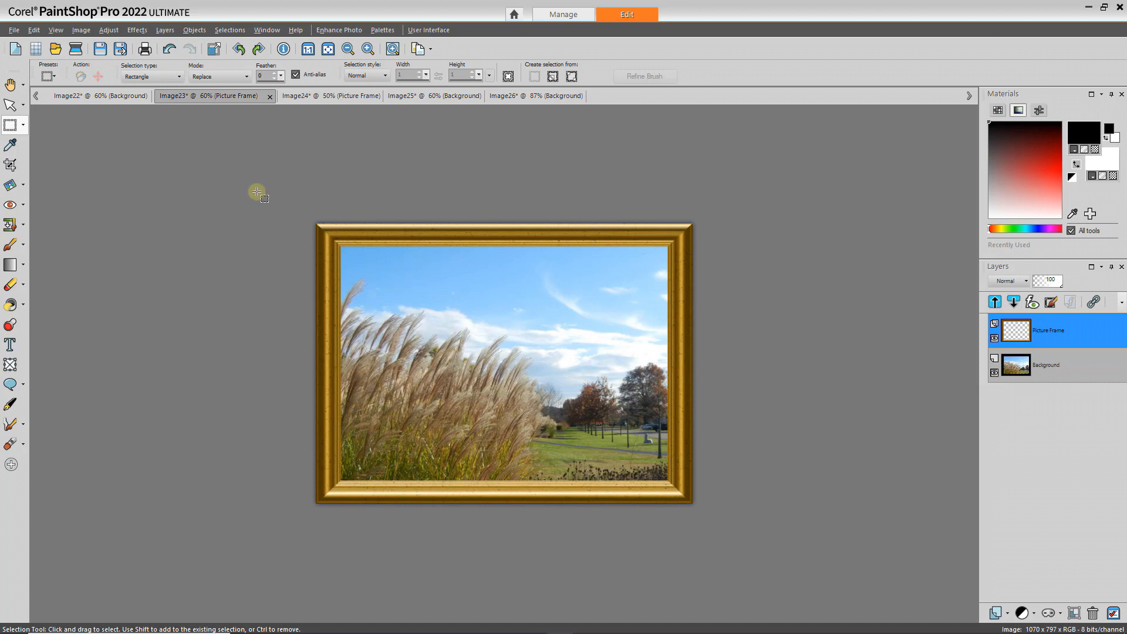
pyautogui.click(267, 30)
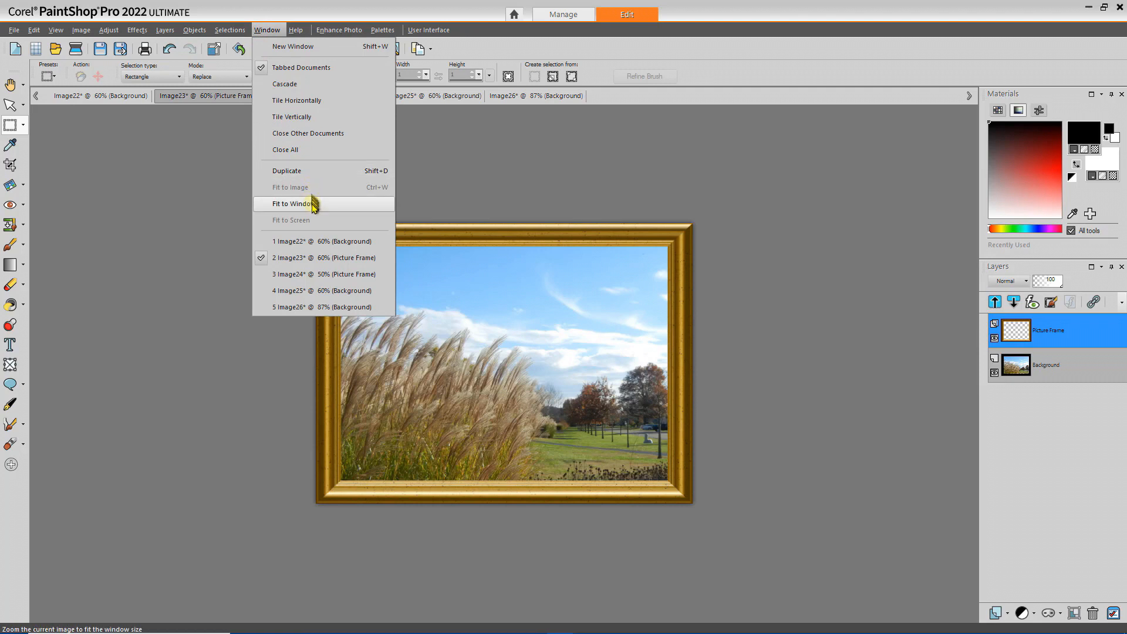
pyautogui.click(315, 150)
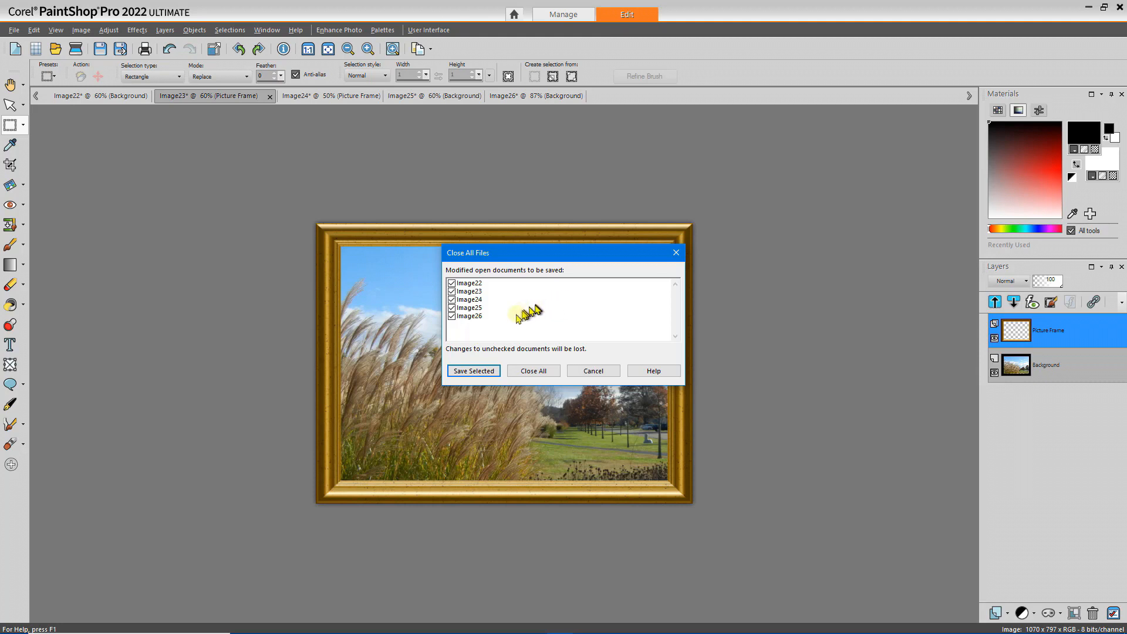
pyautogui.click(540, 372)
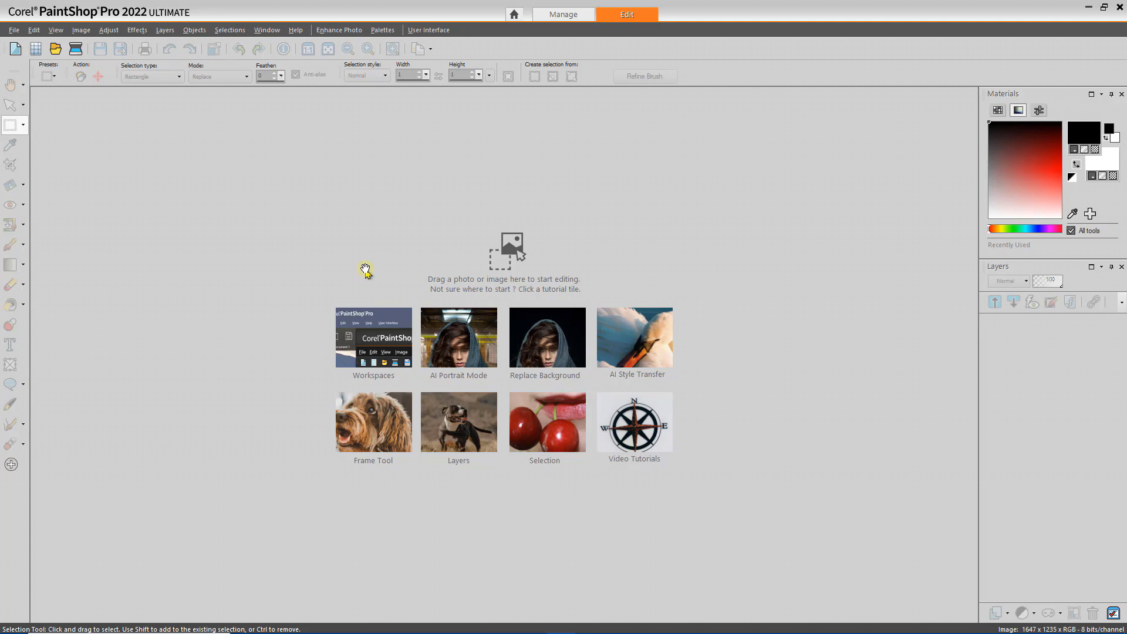
# Switch to the Sample Image Book in Adobe Reader and copy the Windmill 2 image from page 4.
pyautogui.hotkey('alt', 'Tab')
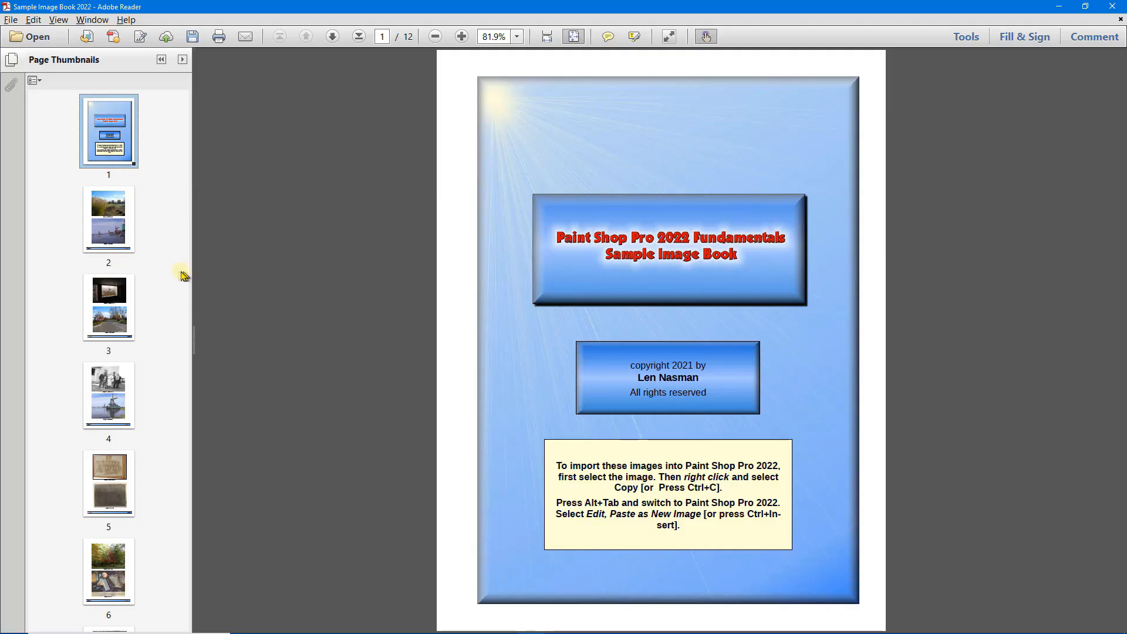
pyautogui.scroll(-1, 169, 283)
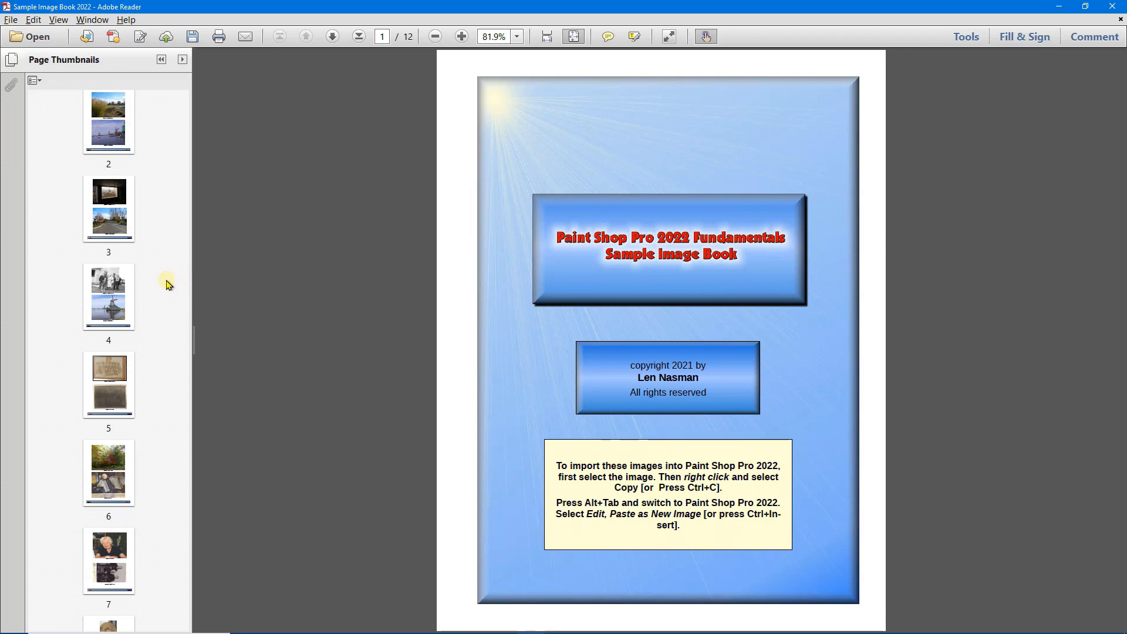
pyautogui.click(110, 315)
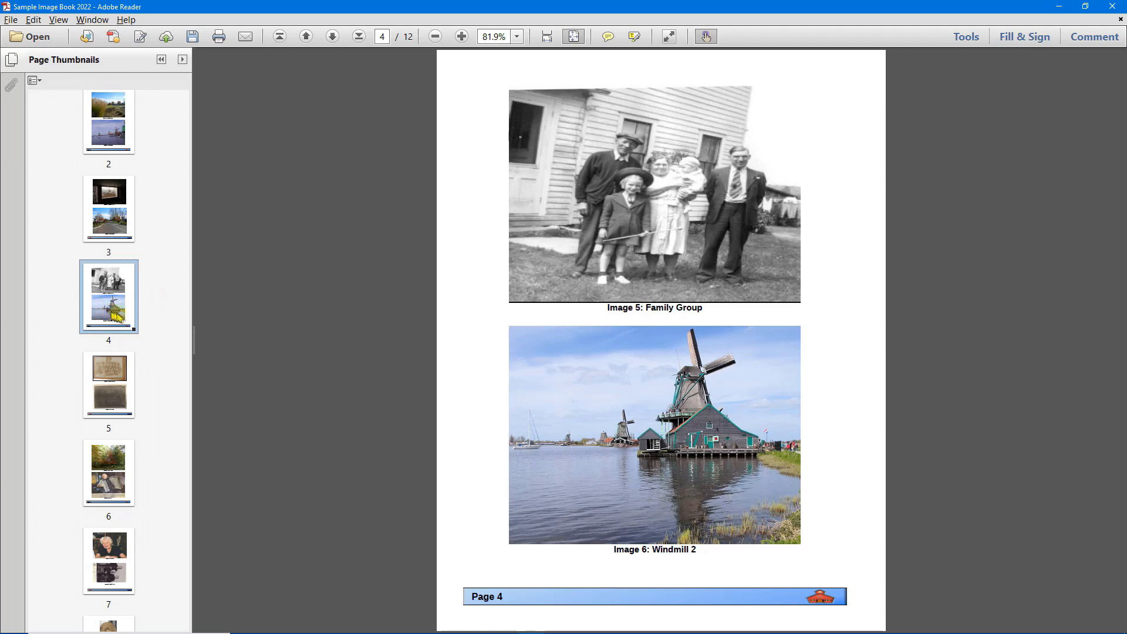
pyautogui.click(638, 427)
pyautogui.rightClick(639, 428)
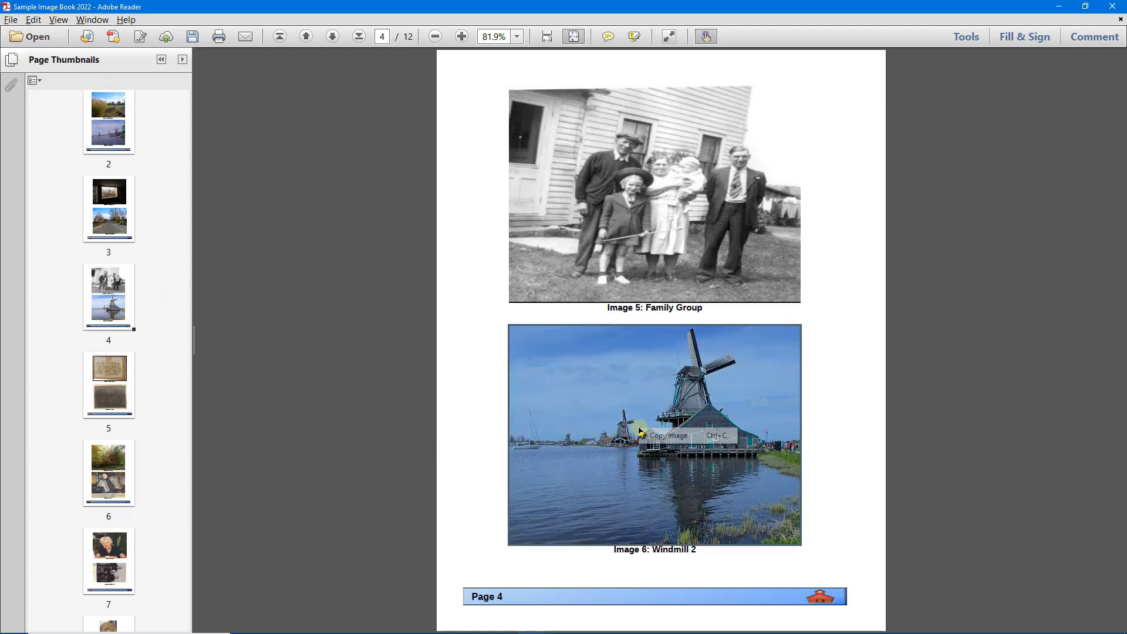
pyautogui.click(672, 438)
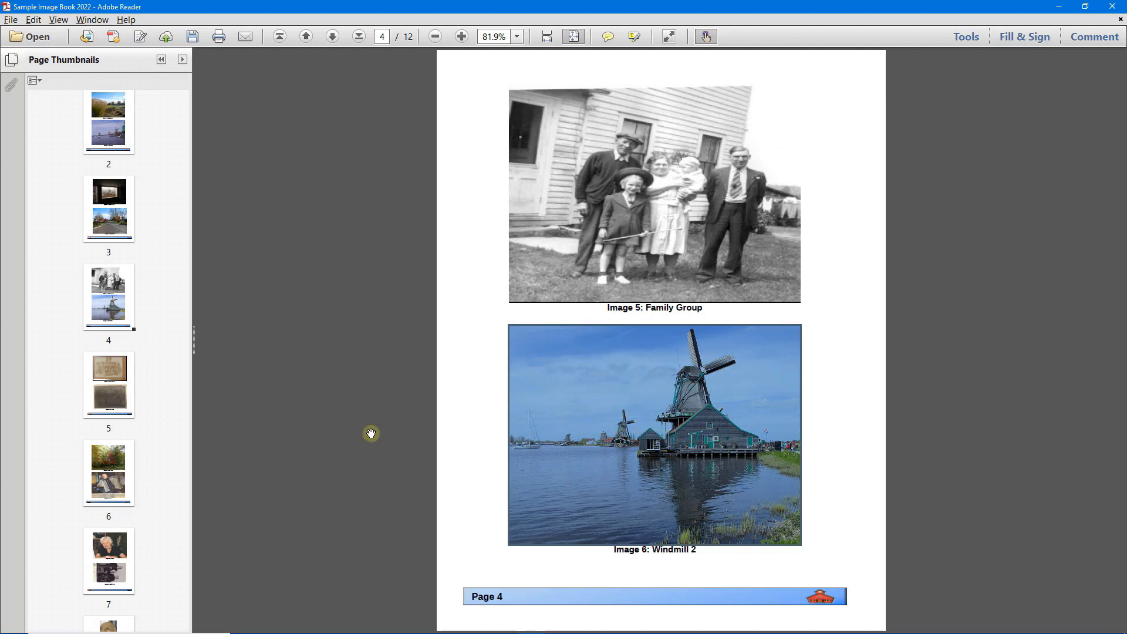
# Switch back to PaintShop Pro and paste the copied windmill photo as a new image.
pyautogui.hotkey('alt', 'Tab')
pyautogui.click(34, 29)
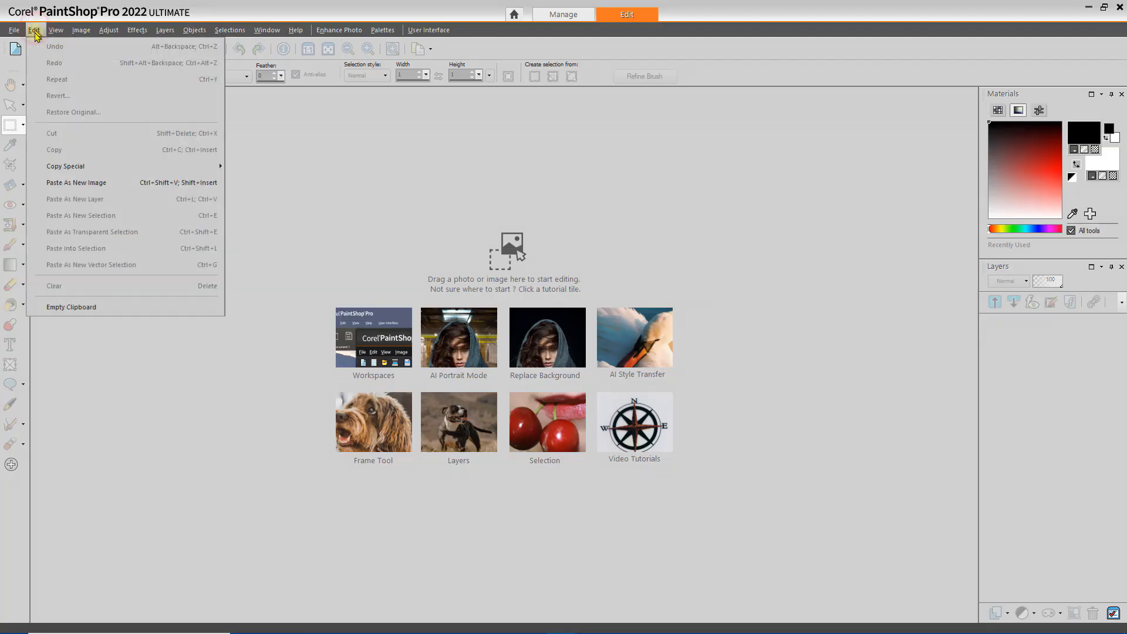
pyautogui.click(101, 182)
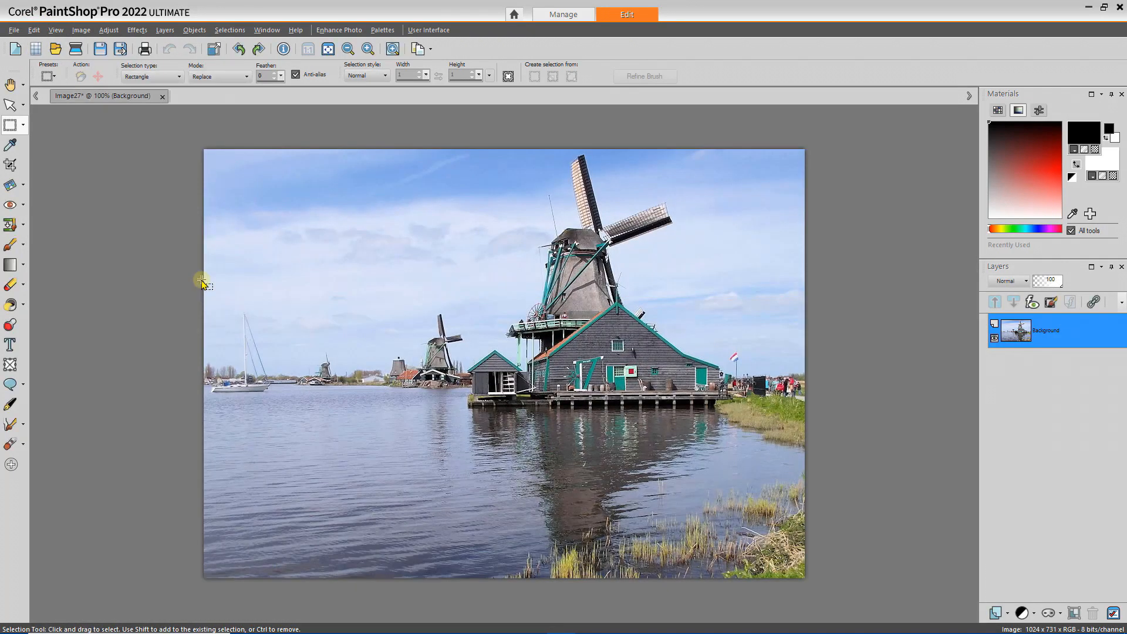
# Copy the Clouds image from page 8 of the Sample Image Book in Adobe Reader and paste it into PaintShop Pro as a new image.
pyautogui.hotkey('alt', 'Tab')
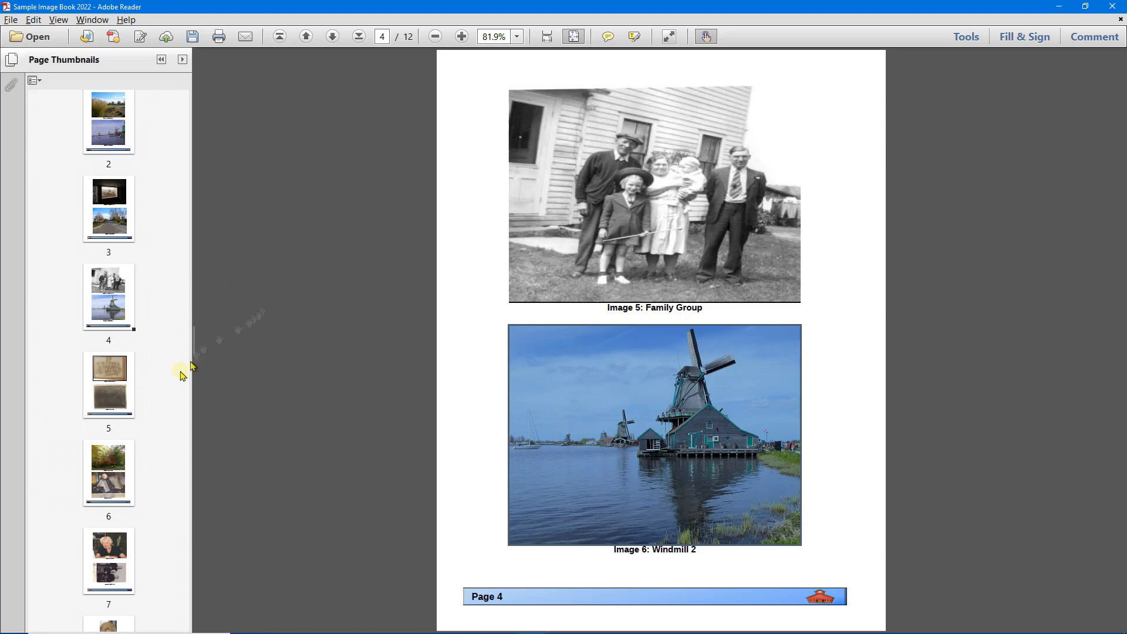
pyautogui.scroll(-4, 164, 405)
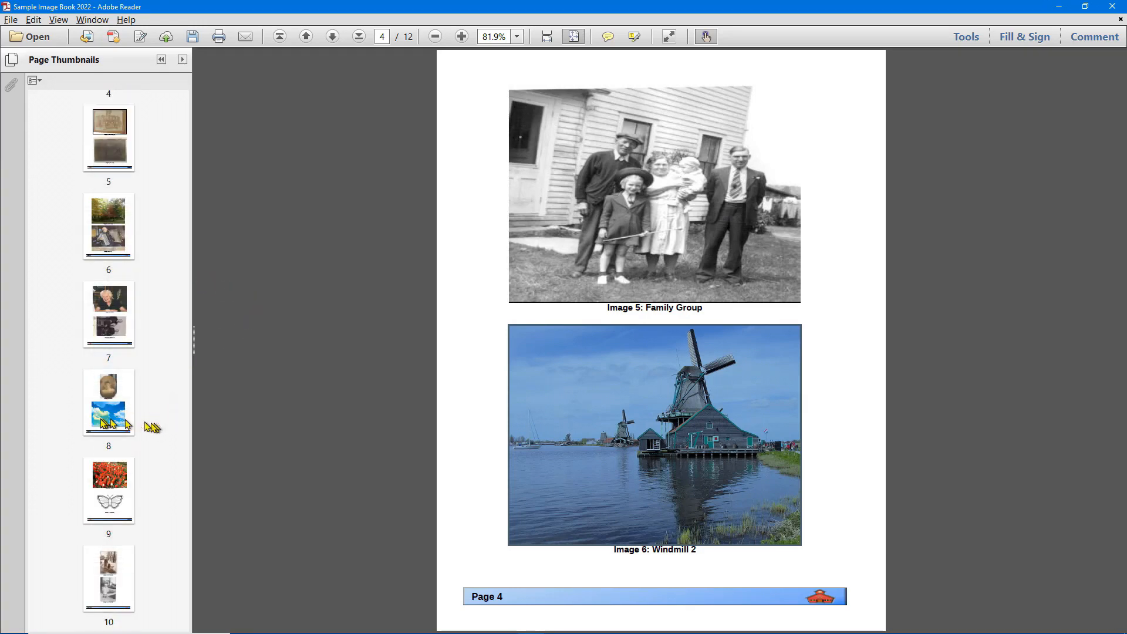
pyautogui.click(102, 420)
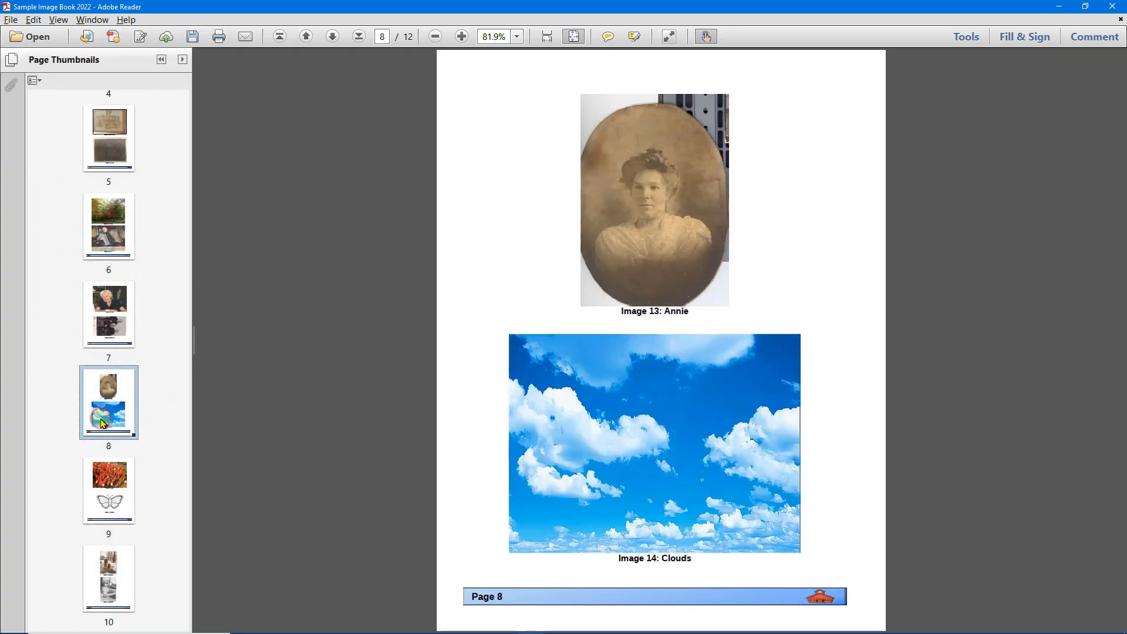
pyautogui.rightClick(680, 434)
pyautogui.click(616, 433)
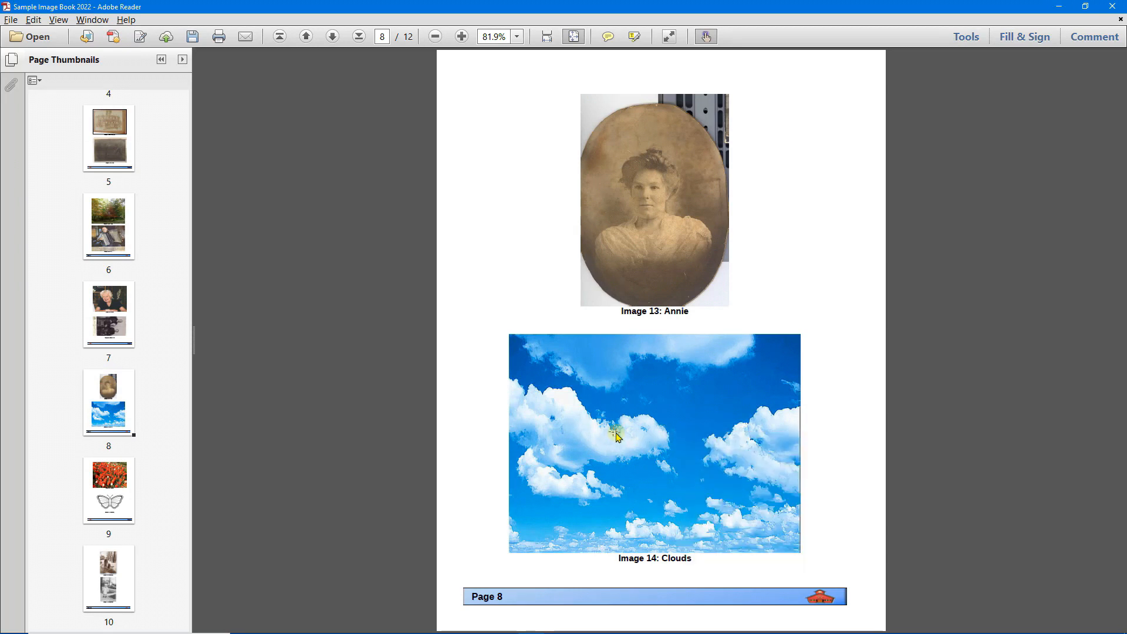
pyautogui.click(614, 433)
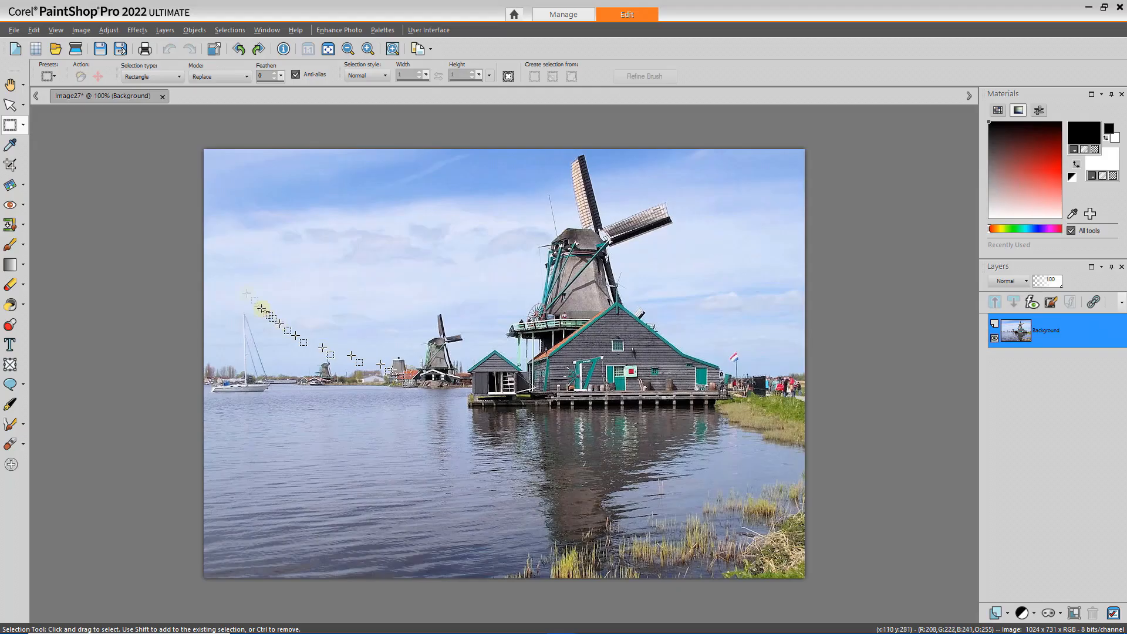
pyautogui.click(33, 29)
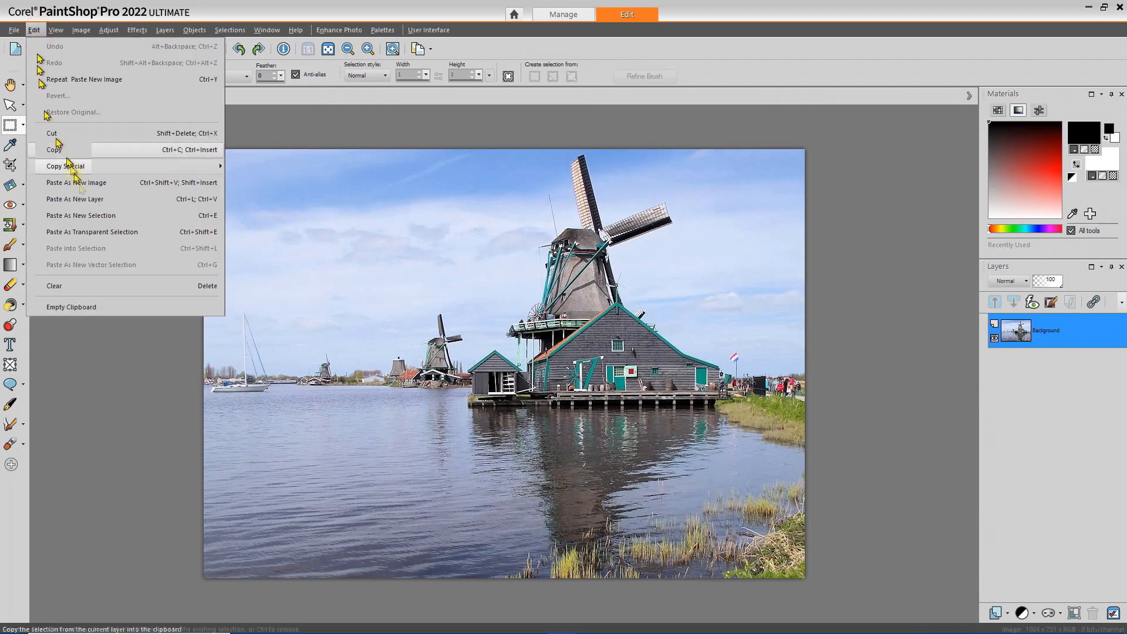
pyautogui.click(87, 184)
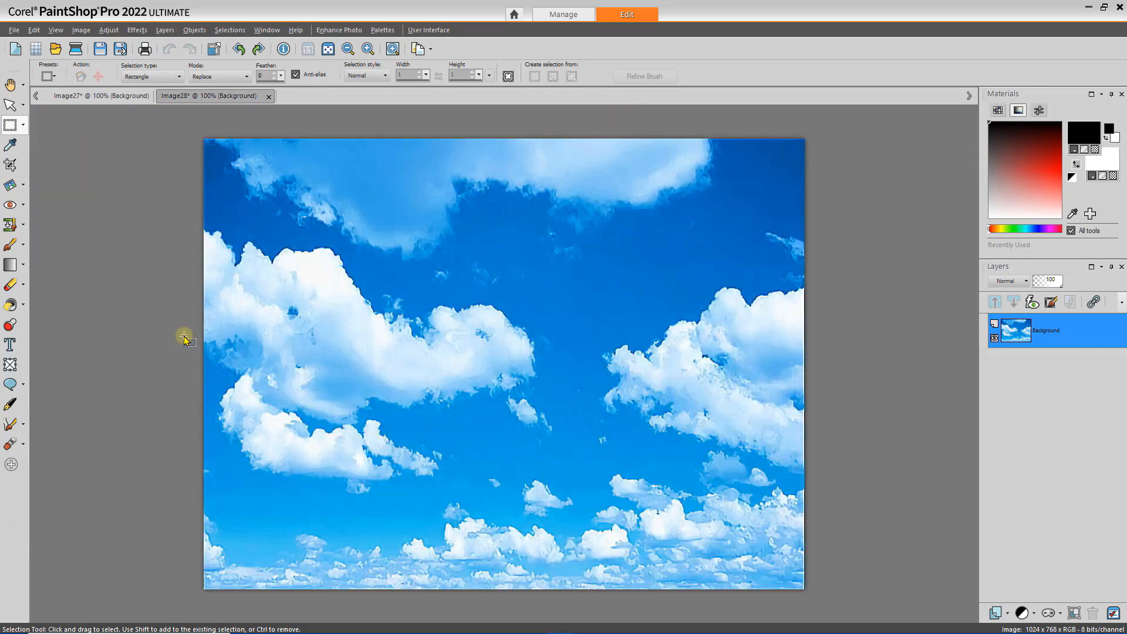
# Copy the Tulips image from page 9 of the Sample Image Book in Adobe Reader and paste it into PaintShop Pro as a new image.
pyautogui.hotkey('alt', 'Tab')
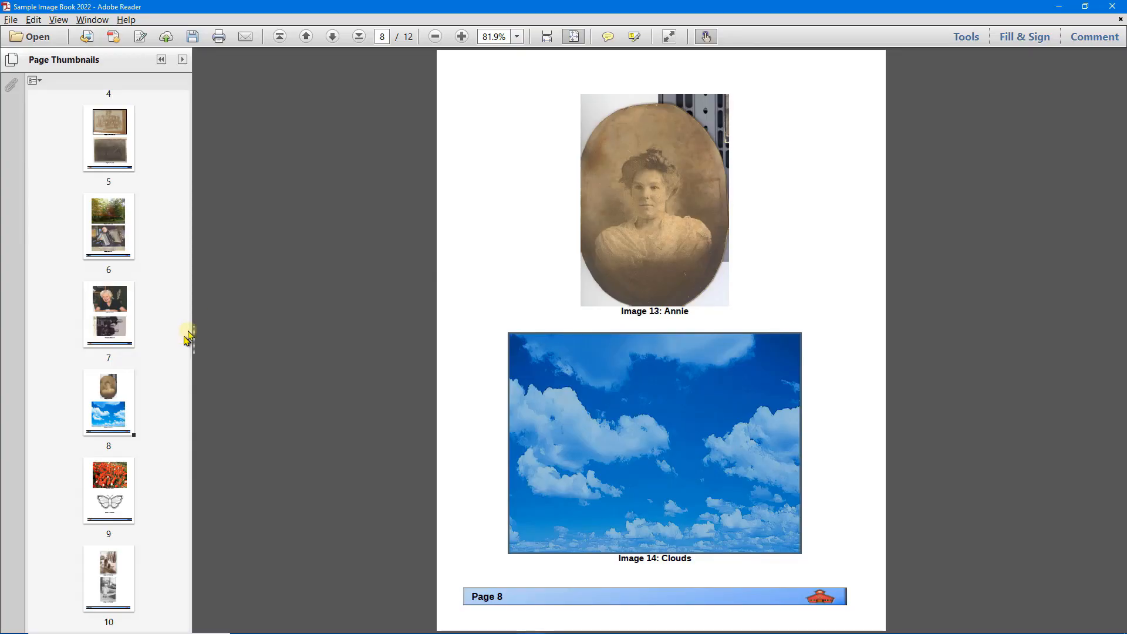
pyautogui.click(115, 474)
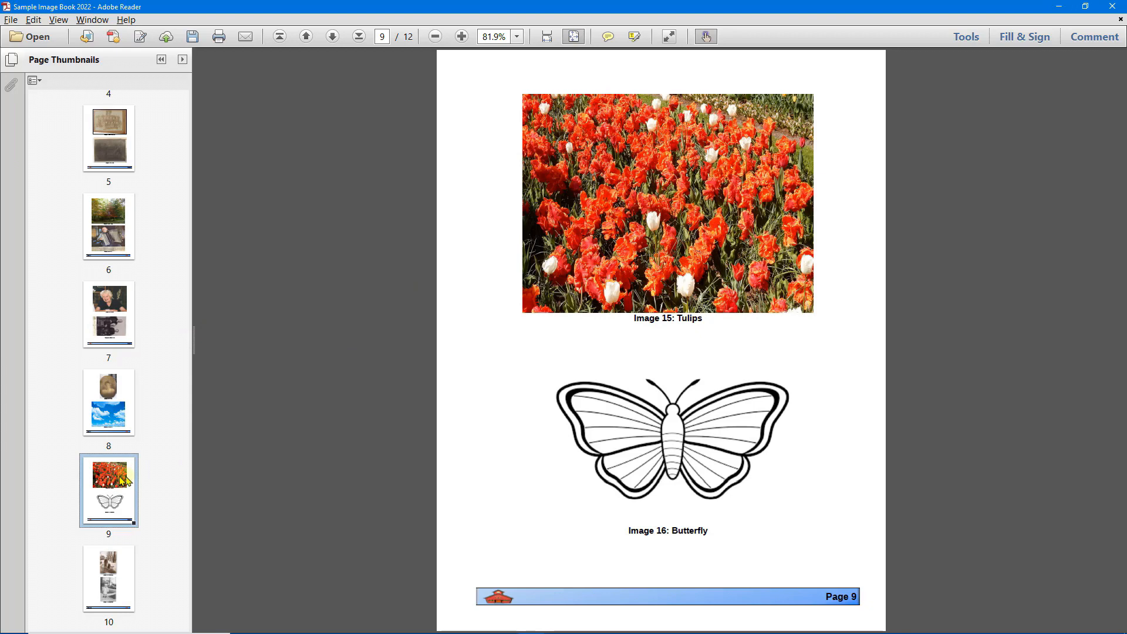
pyautogui.click(652, 209)
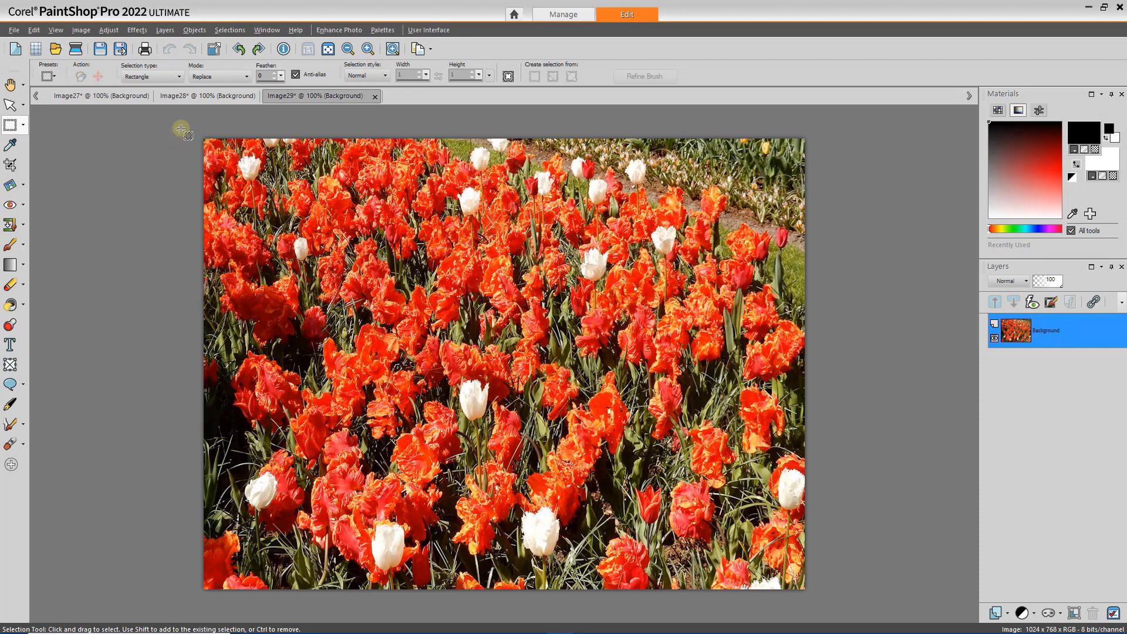
# Look at the clouds image, return to the windmill image, and start saving a copy of it in the frame practice folder.
pyautogui.click(197, 97)
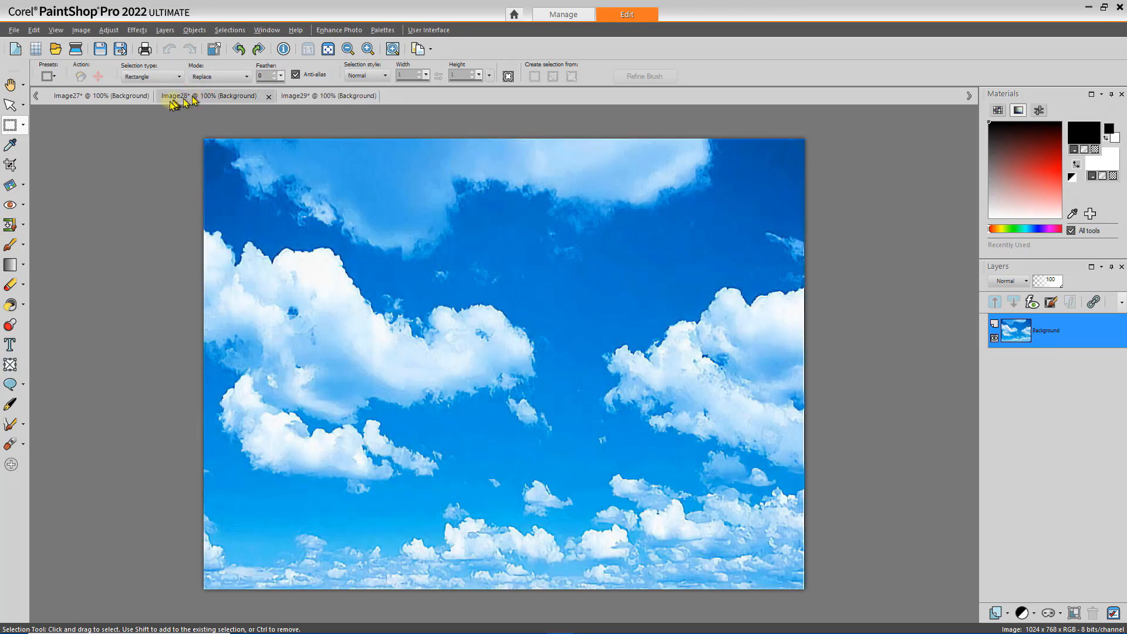
pyautogui.click(115, 103)
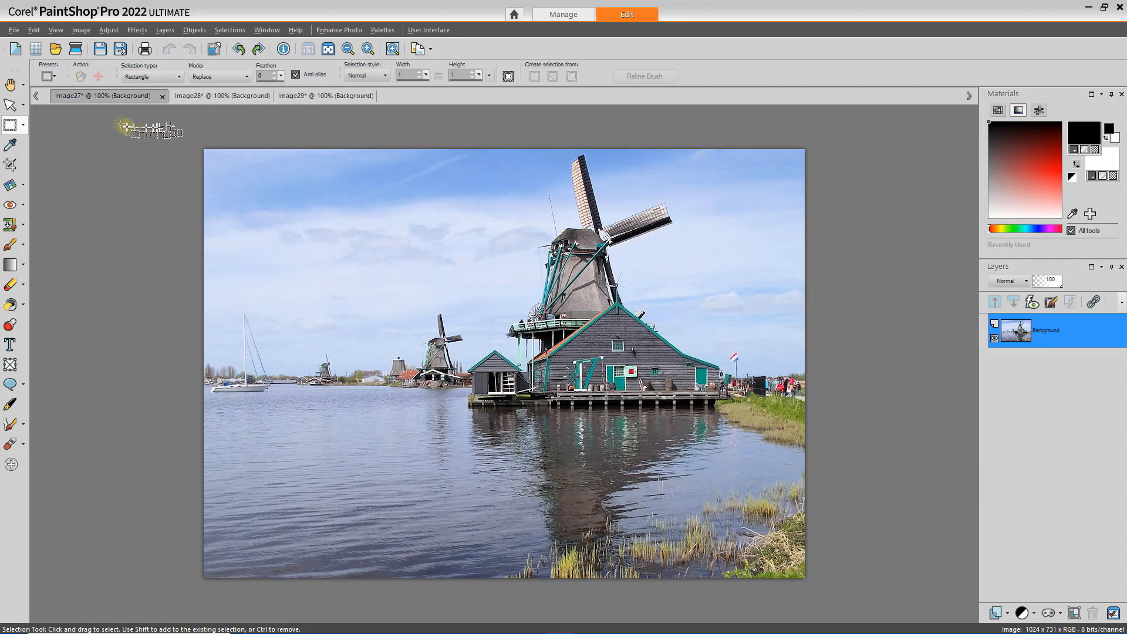
pyautogui.click(15, 32)
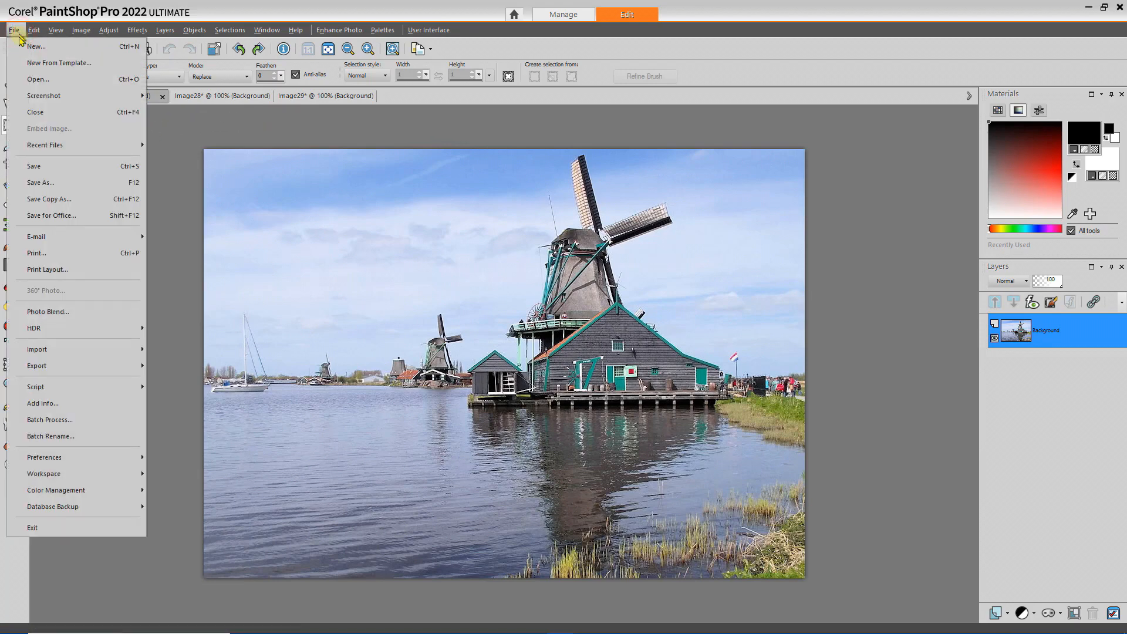
pyautogui.click(52, 206)
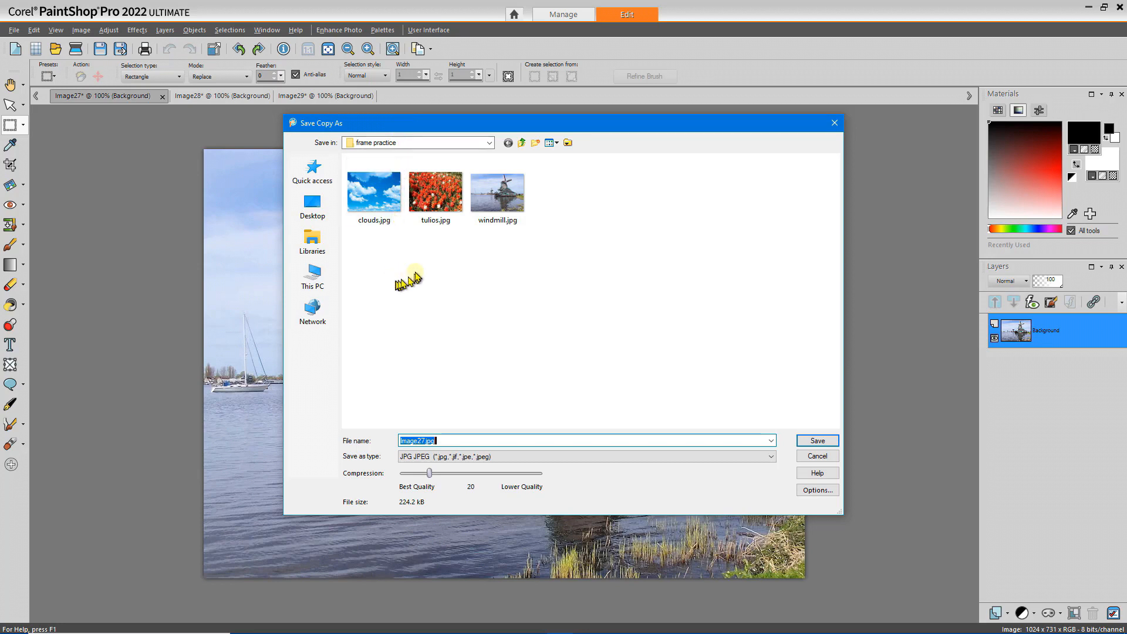
# Rename the misspelled tulips file in the frame practice folder as tulips.jpg and close the save dialog without saving a copy.
pyautogui.rightClick(428, 200)
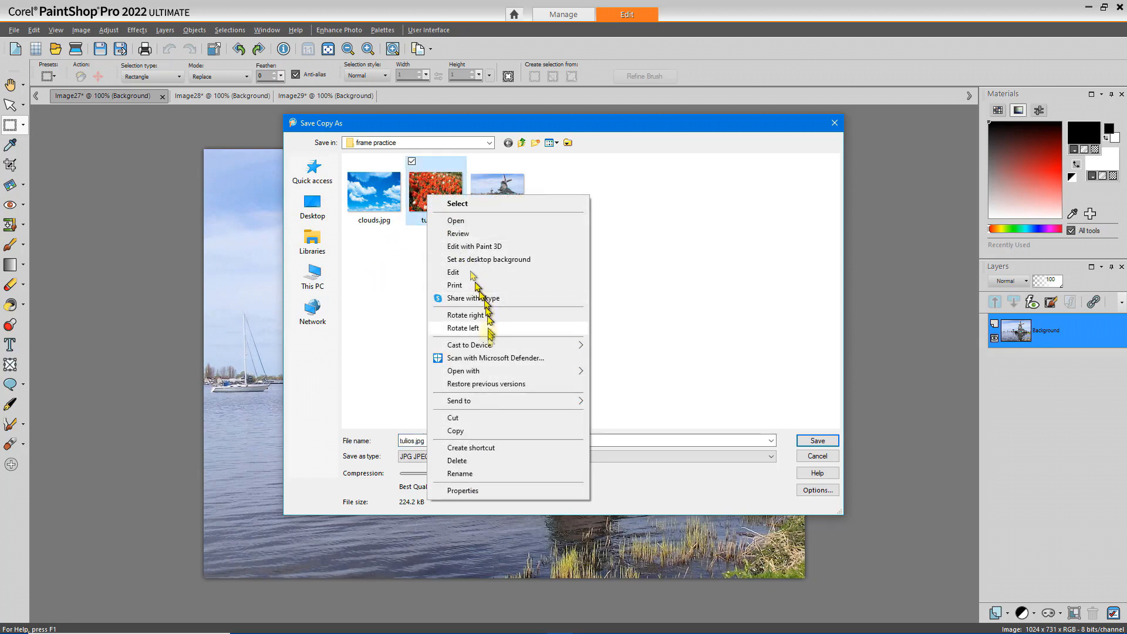
pyautogui.click(460, 474)
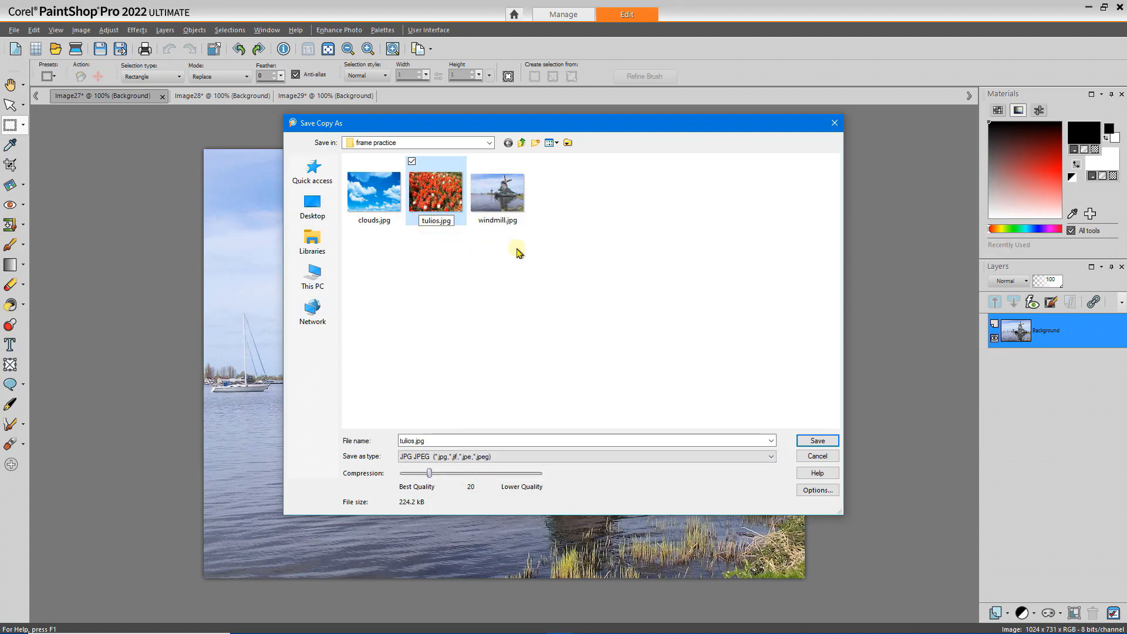
pyautogui.write('p')
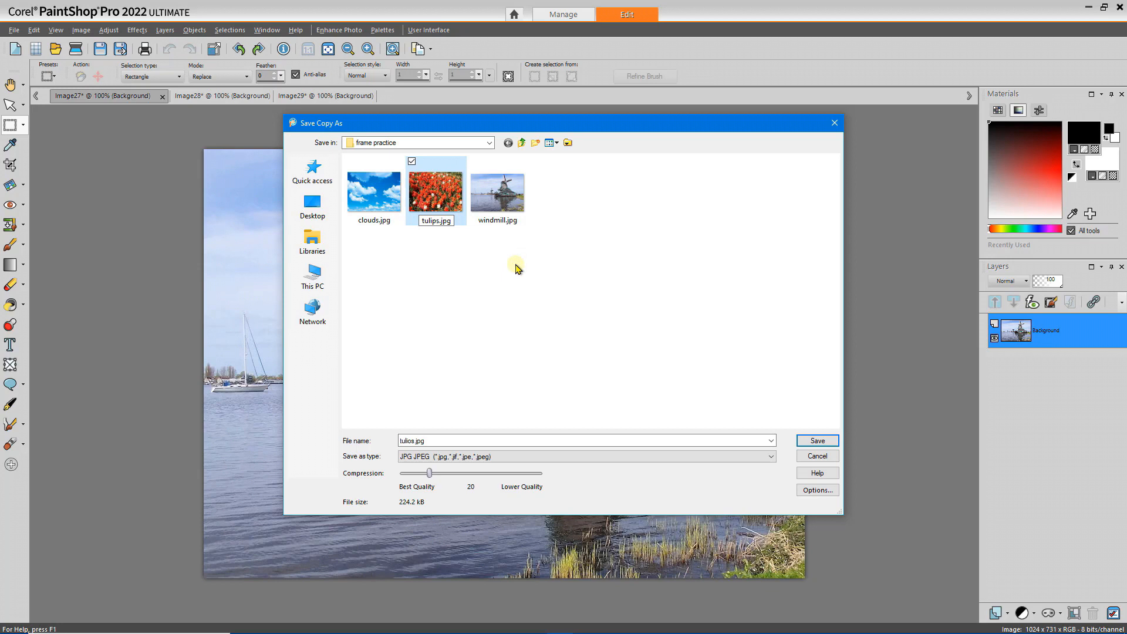
pyautogui.click(517, 268)
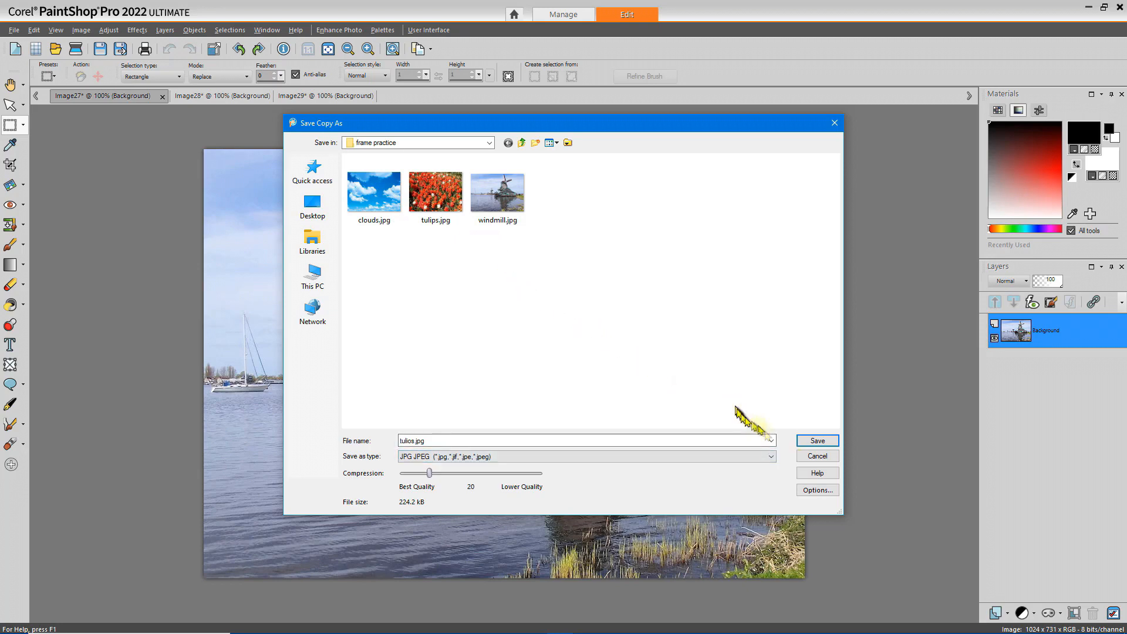
pyautogui.click(818, 457)
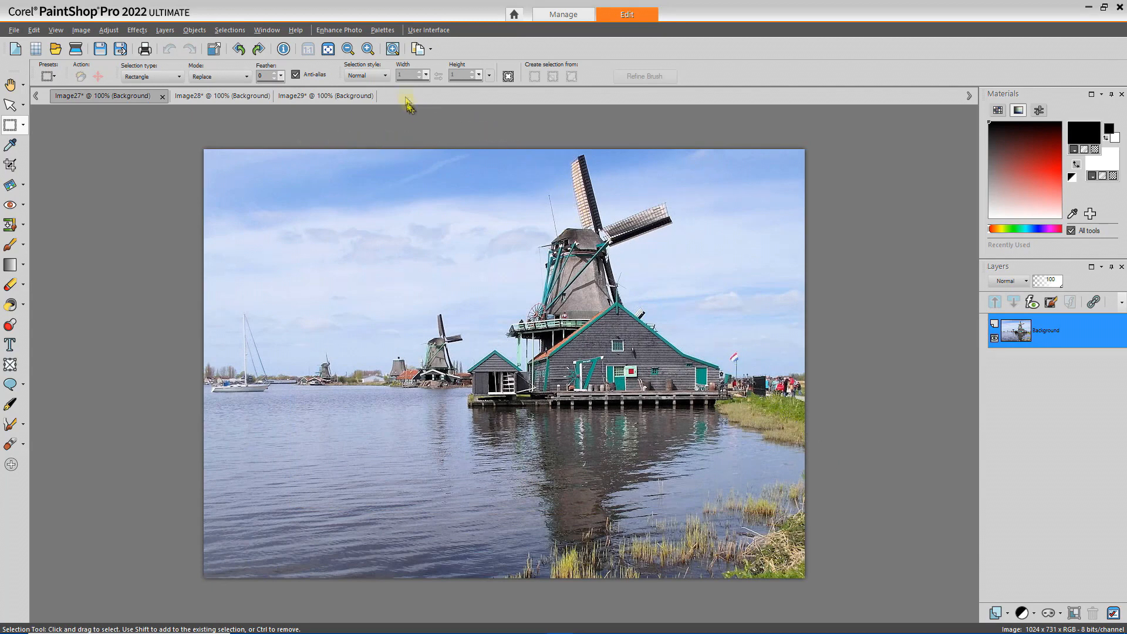
# Show the Organizer palette, check its selected frame practice folder in the navigation tree, and zoom the windmill image out to 87%.
pyautogui.click(379, 30)
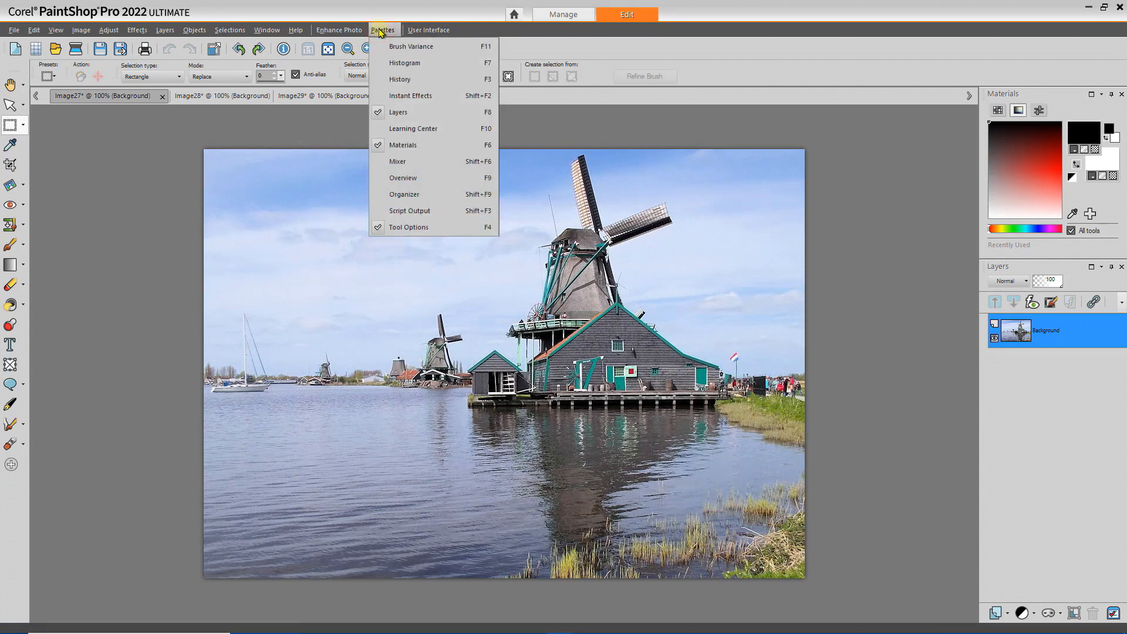
pyautogui.click(405, 195)
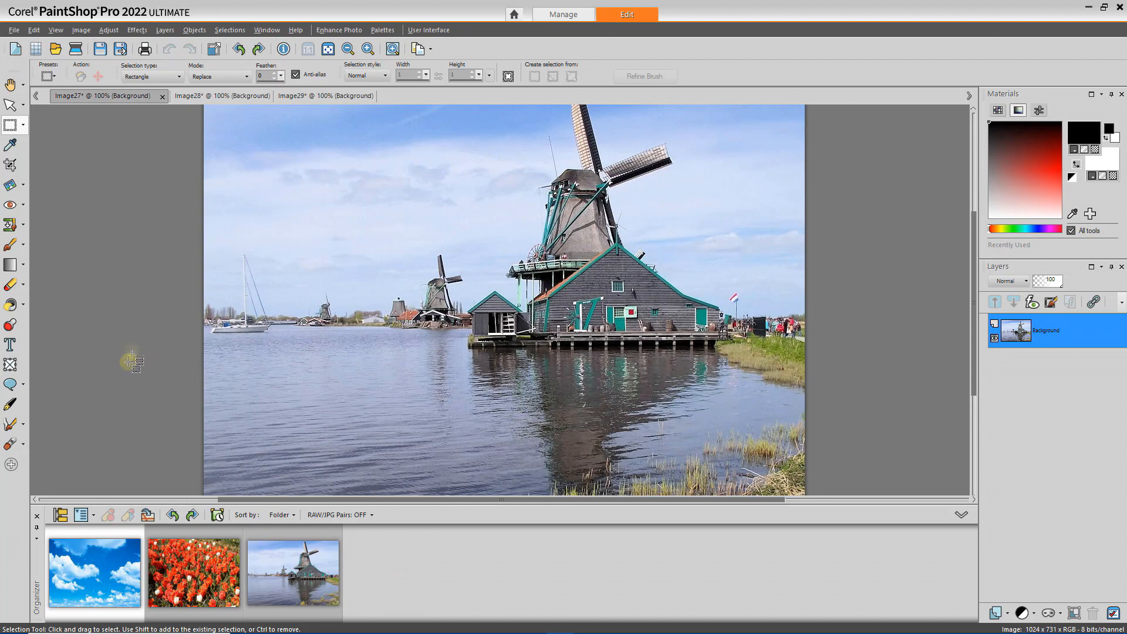
pyautogui.click(61, 516)
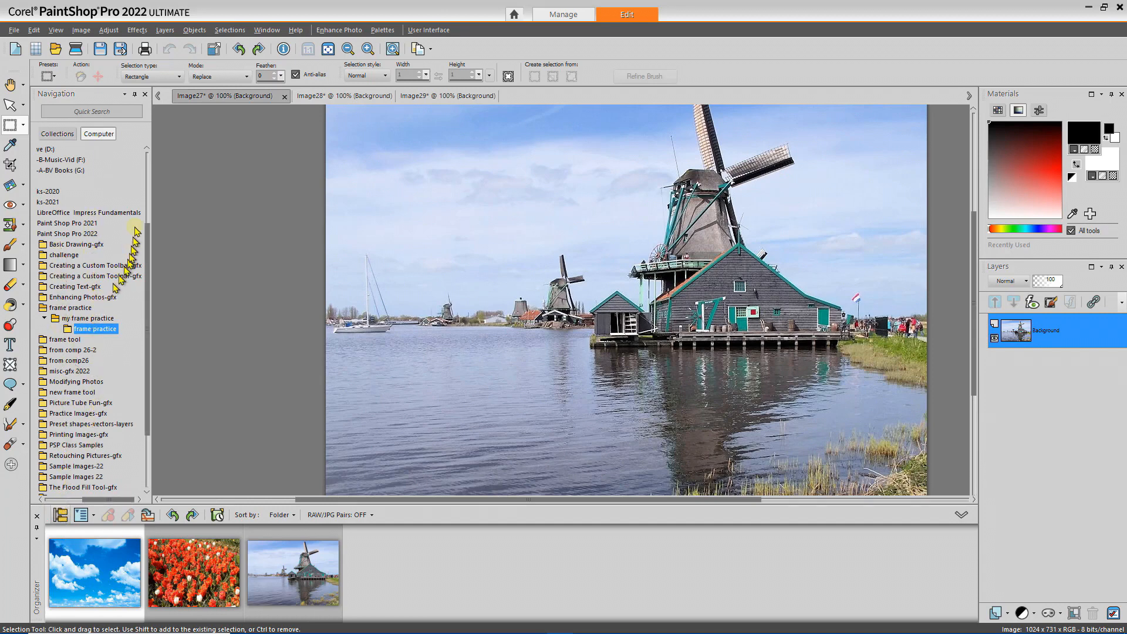
pyautogui.click(139, 97)
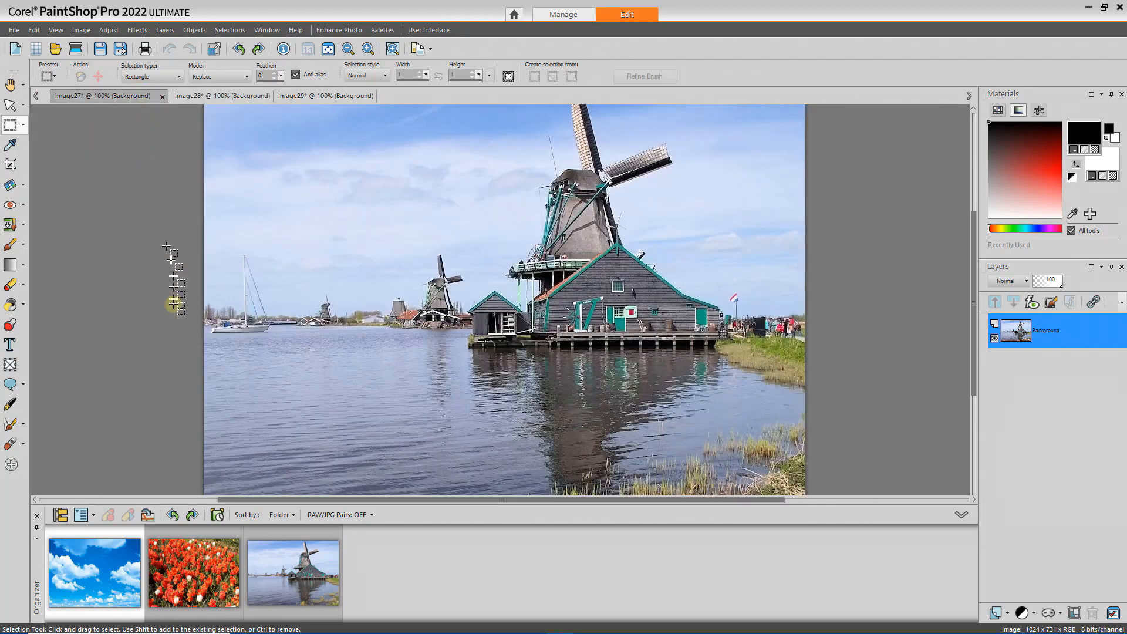
pyautogui.scroll(-1, 173, 305)
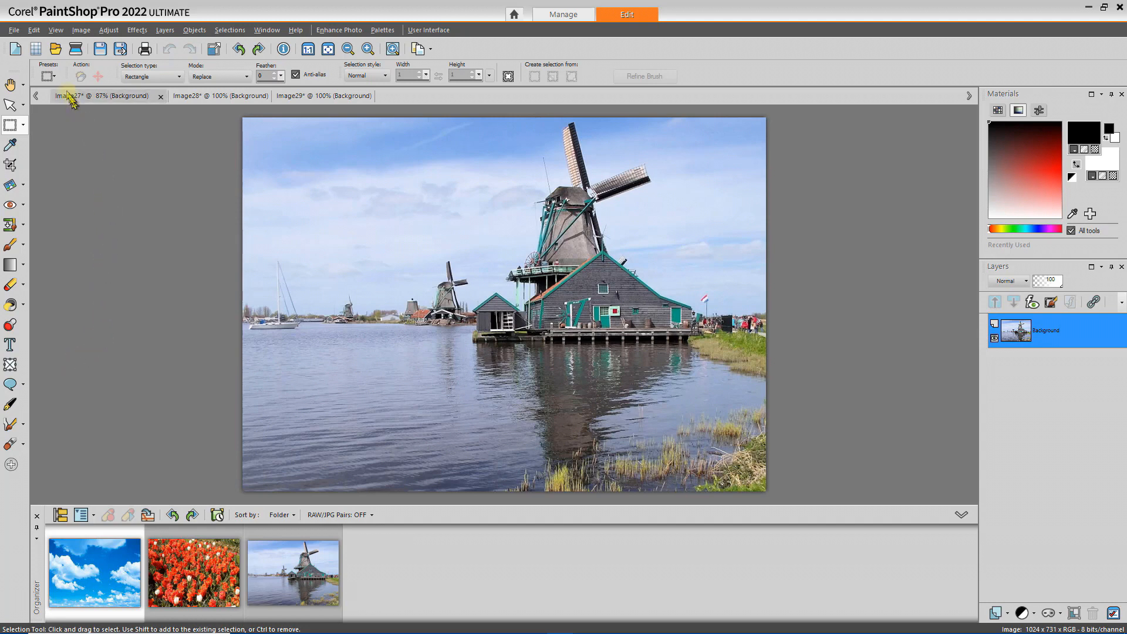
# Create a new blank image 1920 pixels wide by 1080 pixels high with a white raster background.
pyautogui.click(14, 51)
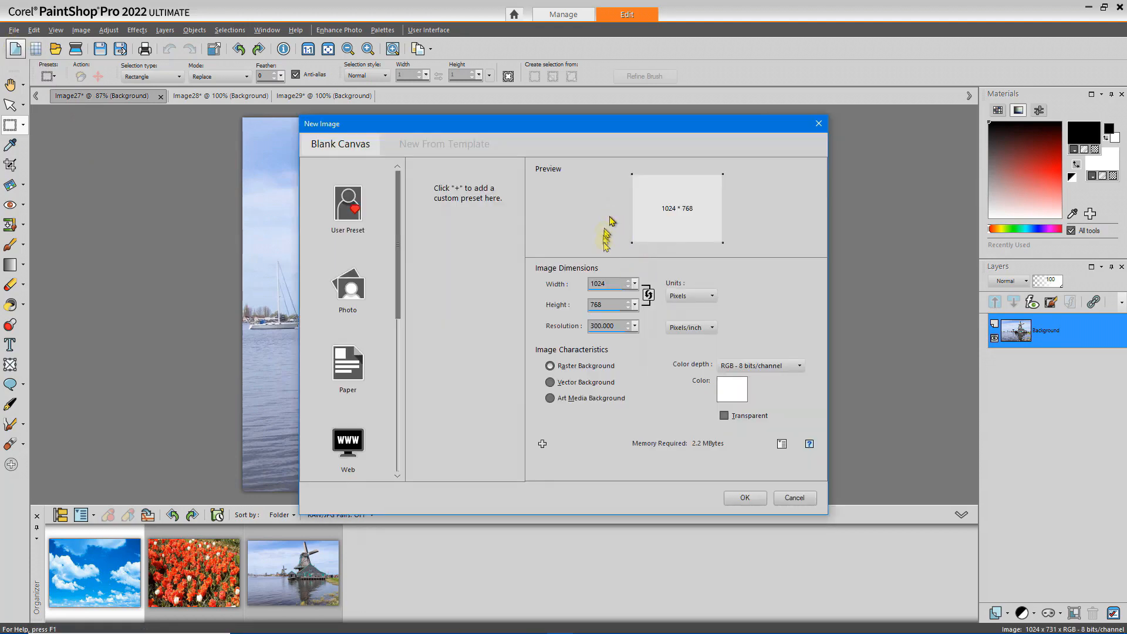
pyautogui.moveTo(613, 284); pyautogui.dragTo(549, 282)
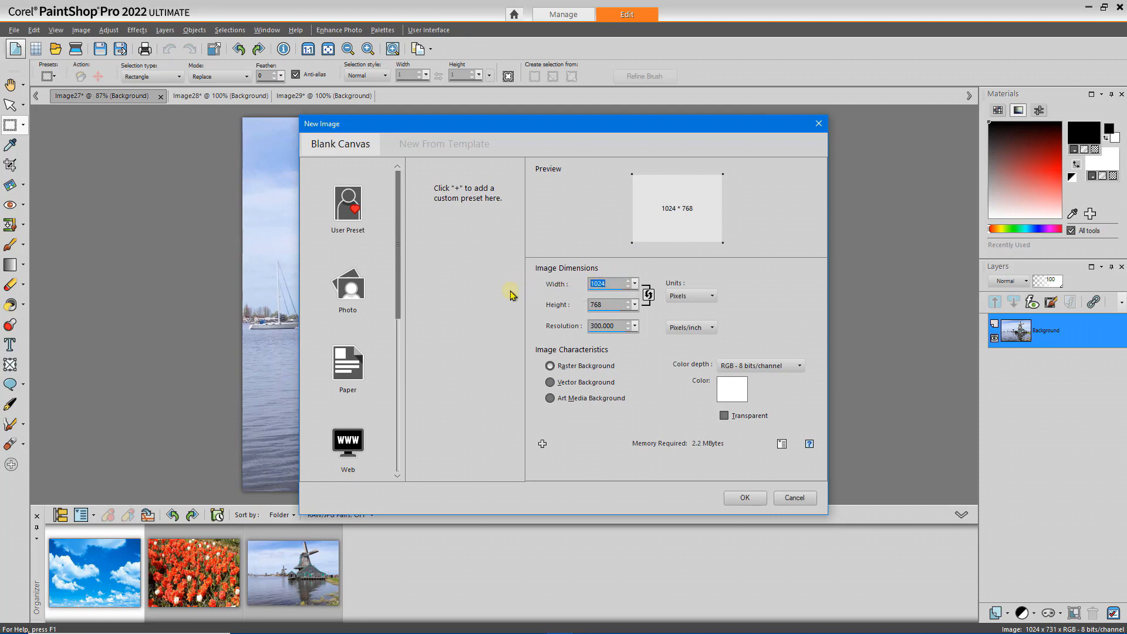
pyautogui.write('1920')
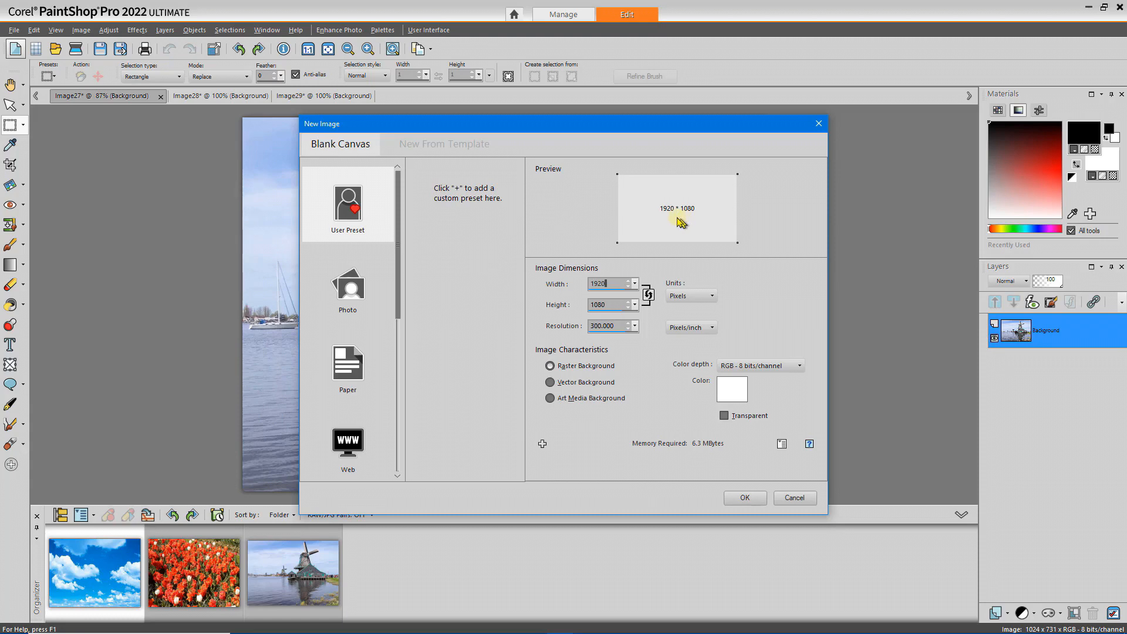
pyautogui.click(743, 498)
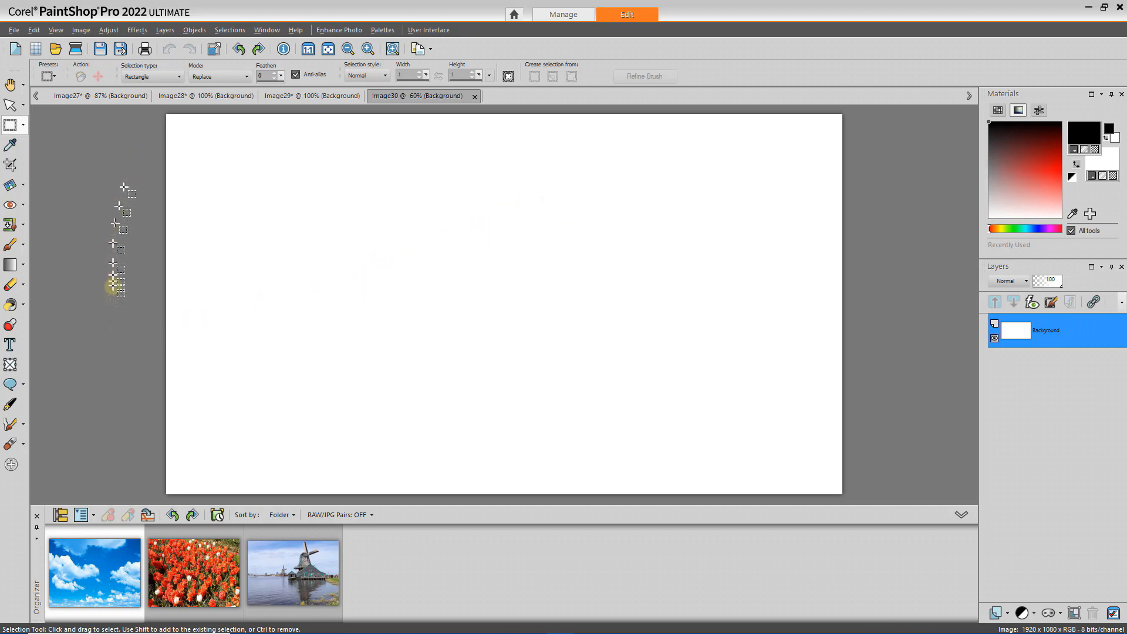
# Draw a rectangular picture frame just right of the blank canvas's centre with the Frame tool and fill it with the windmill photo.
pyautogui.click(11, 366)
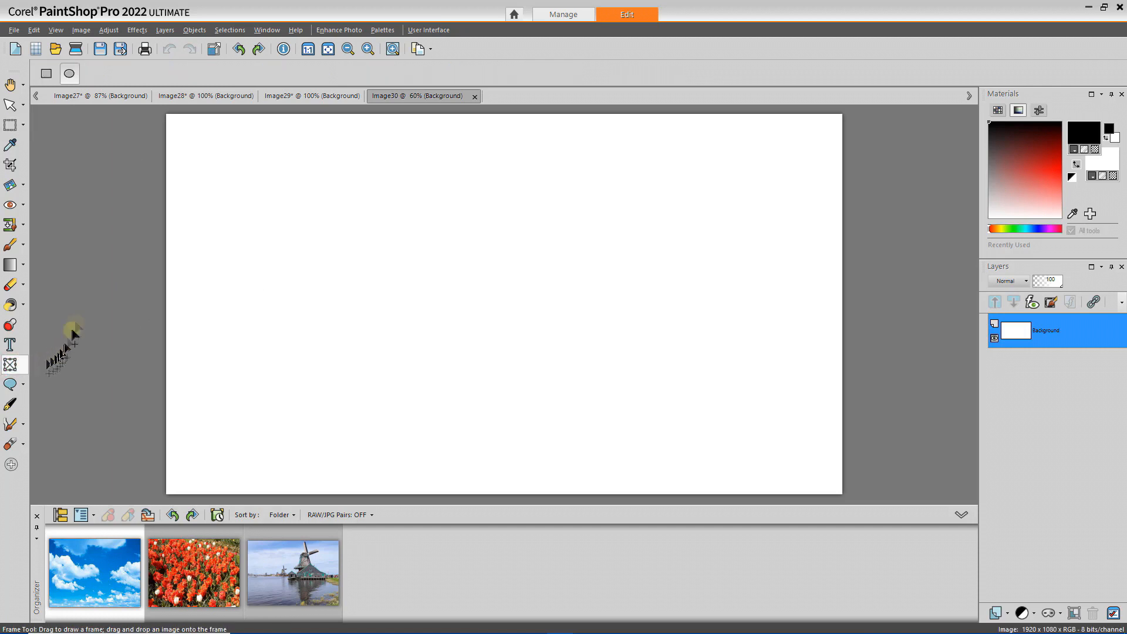
pyautogui.click(46, 74)
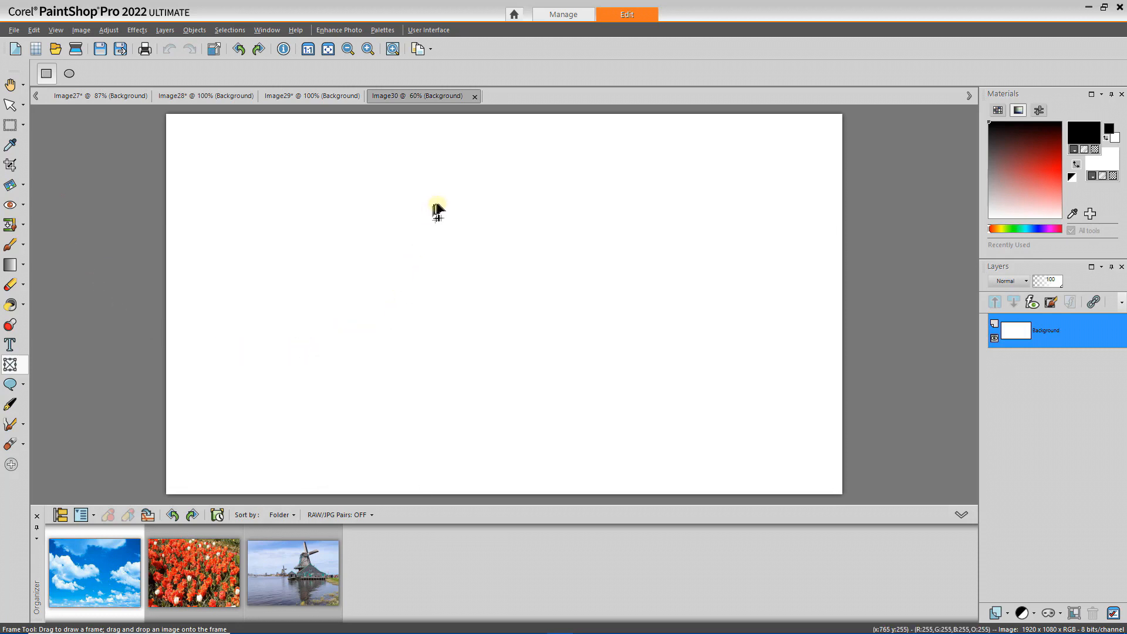
pyautogui.moveTo(442, 204); pyautogui.dragTo(703, 378)
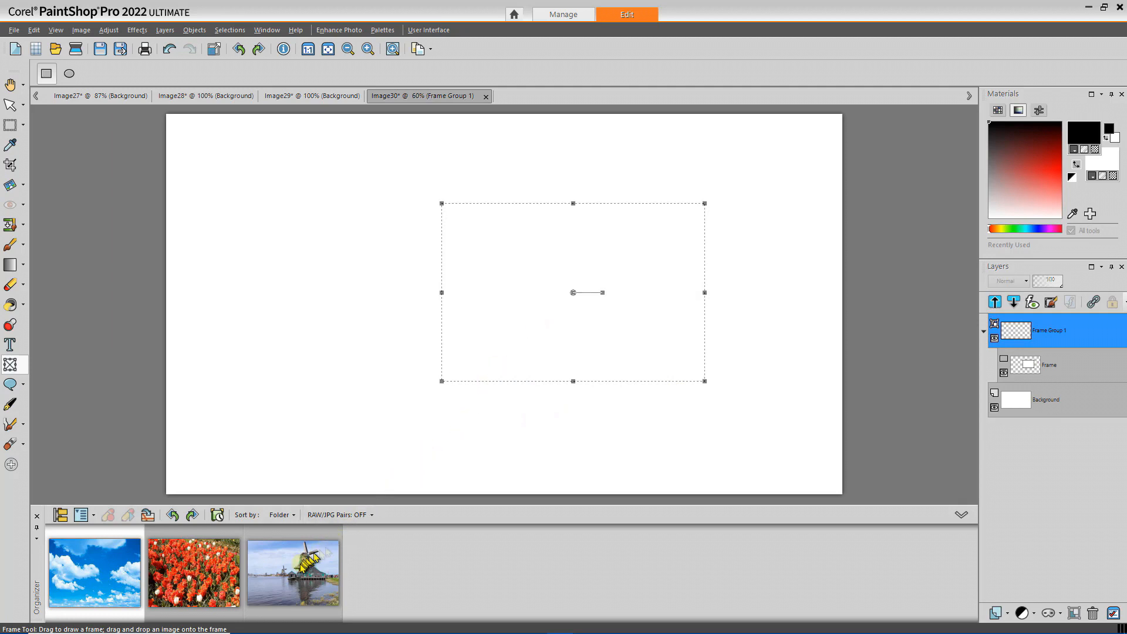
pyautogui.moveTo(286, 573); pyautogui.dragTo(549, 281)
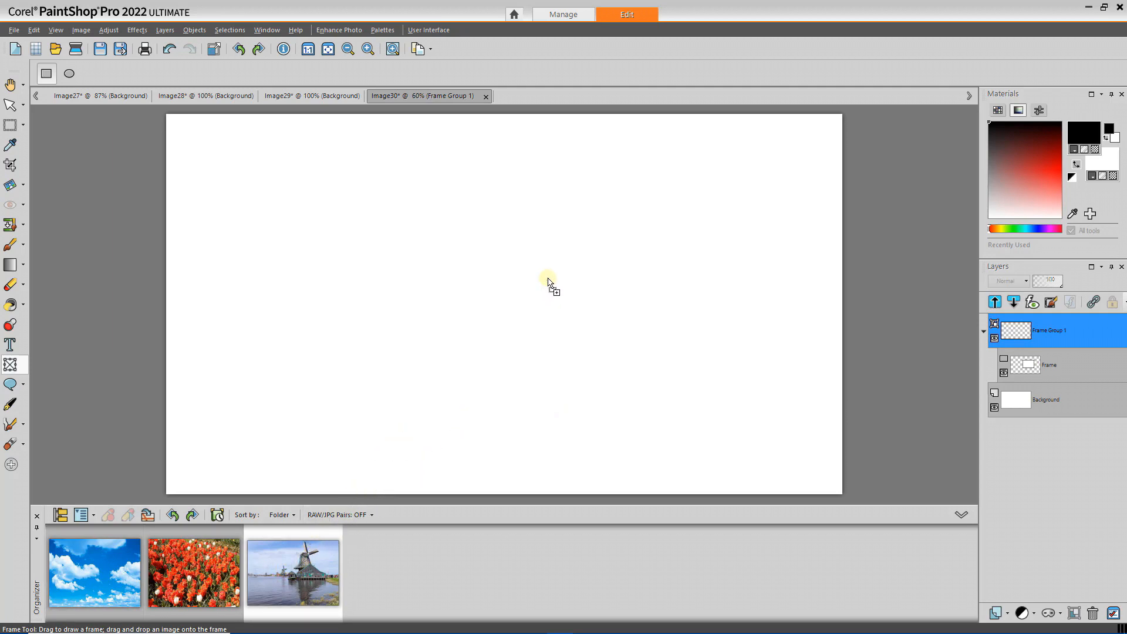
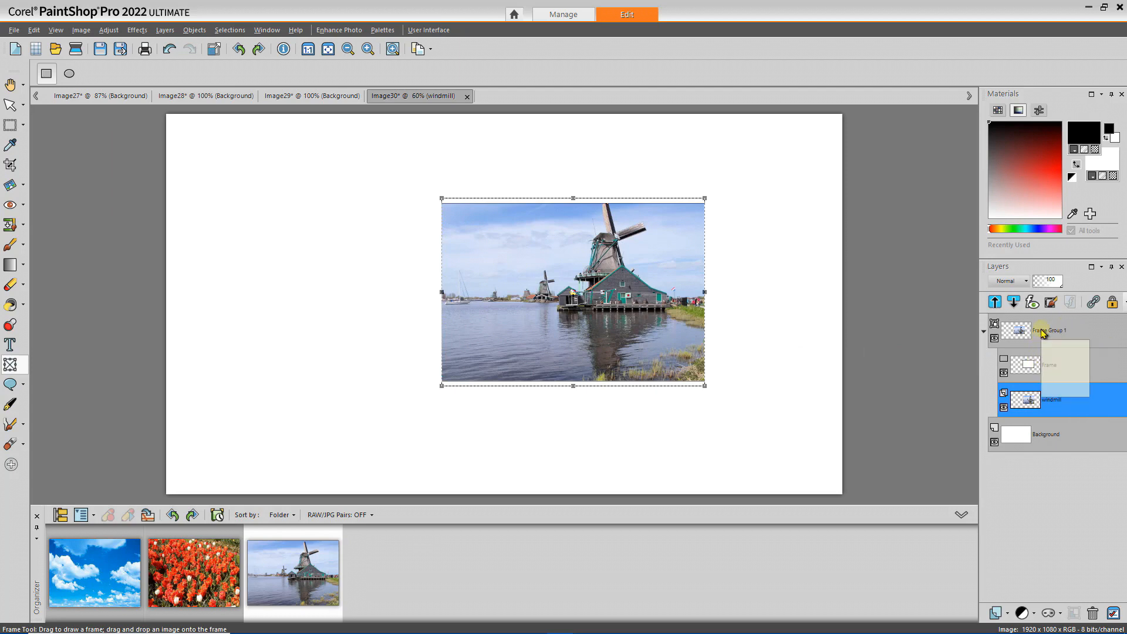
# Select the windmill's whole frame group, reposition it on the canvas and enlarge it from its upper-right corner.
pyautogui.click(1040, 331)
pyautogui.moveTo(1040, 331); pyautogui.dragTo(573, 287)
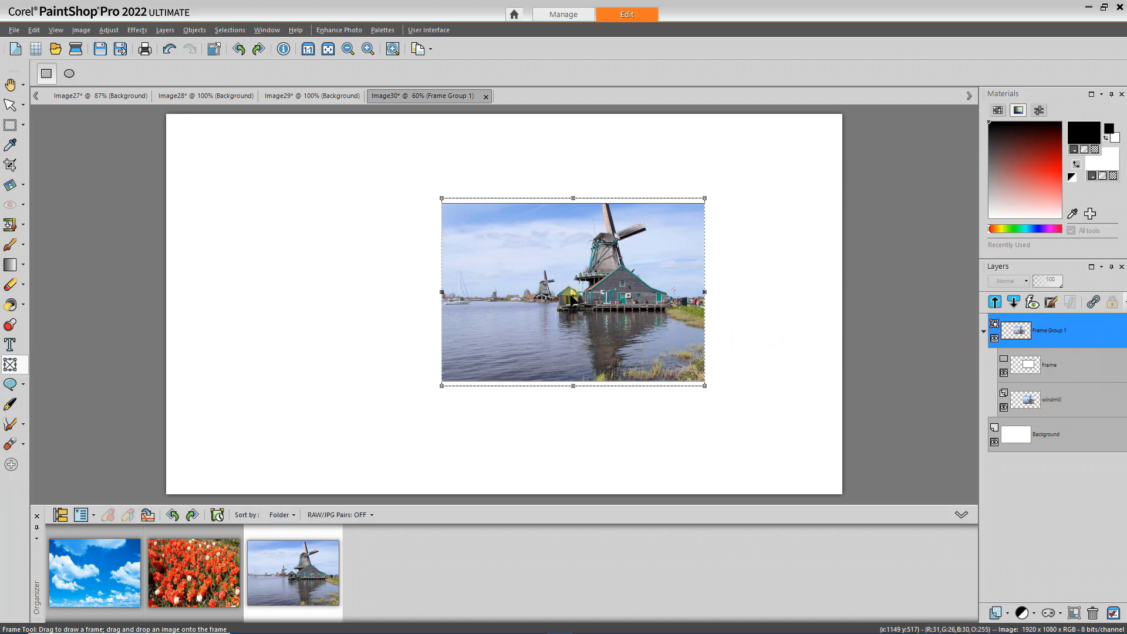
pyautogui.moveTo(573, 299)
pyautogui.mouseDown()
pyautogui.moveTo(546, 273)
pyautogui.moveTo(529, 288)
pyautogui.moveTo(559, 295)
pyautogui.mouseUp()
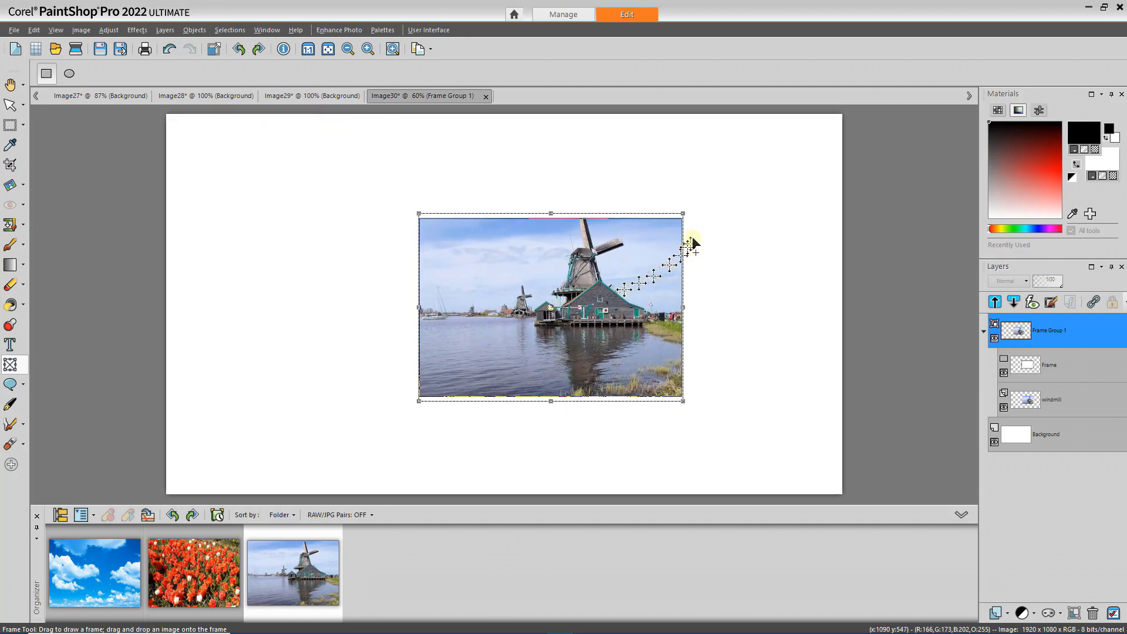
pyautogui.moveTo(684, 213); pyautogui.dragTo(745, 171)
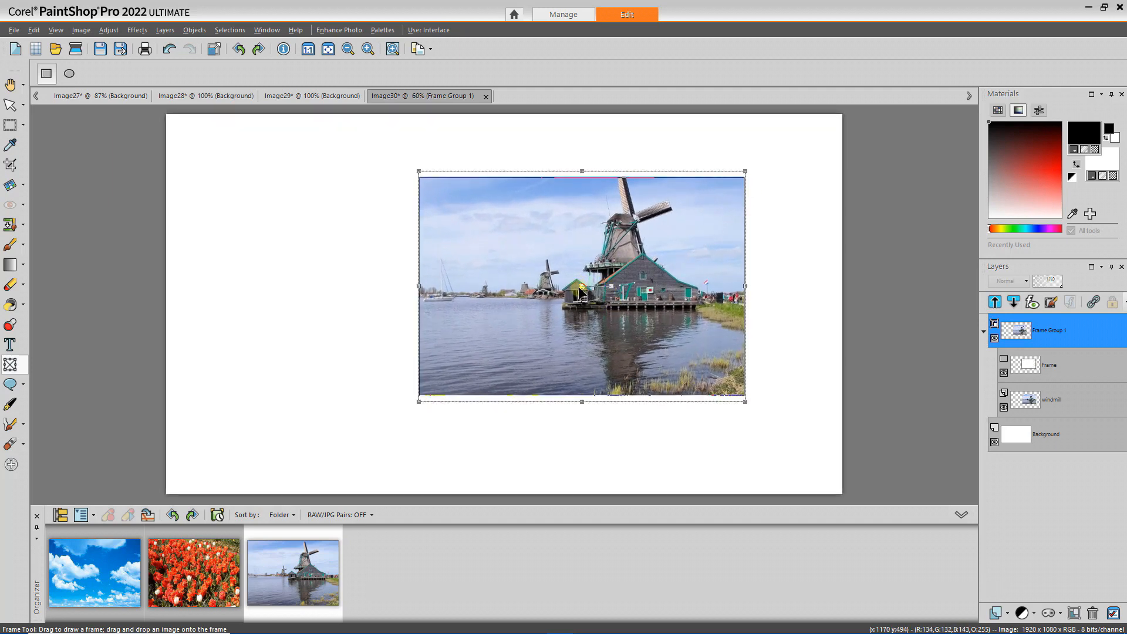
pyautogui.moveTo(580, 288); pyautogui.dragTo(568, 307)
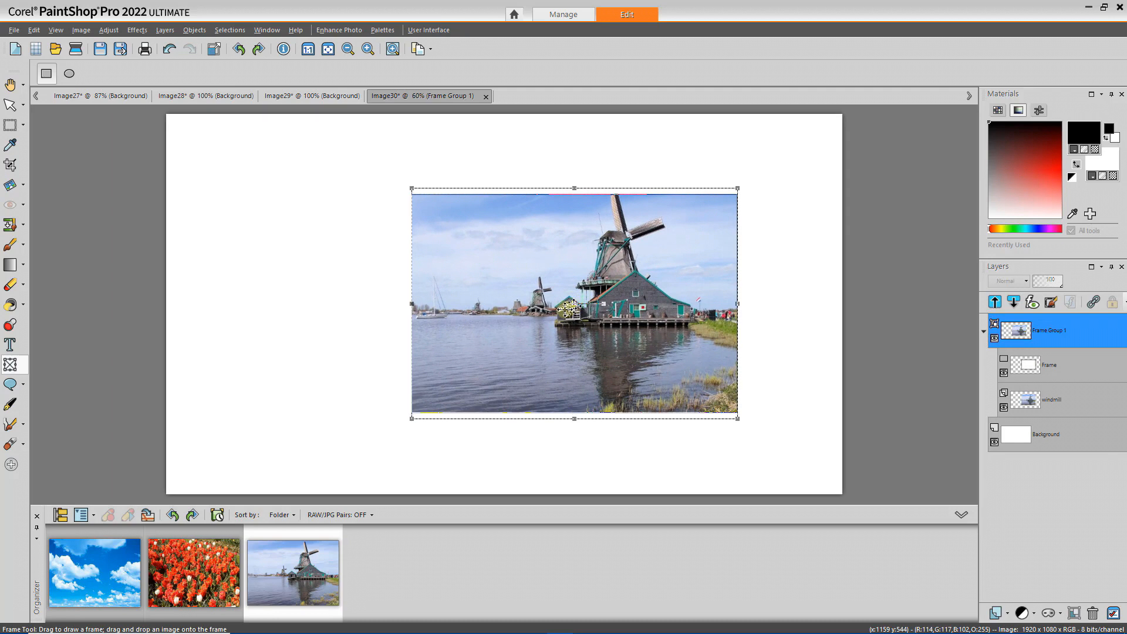
# Try shifting only the windmill picture up and left inside its frame, and undo the move.
pyautogui.click(1086, 404)
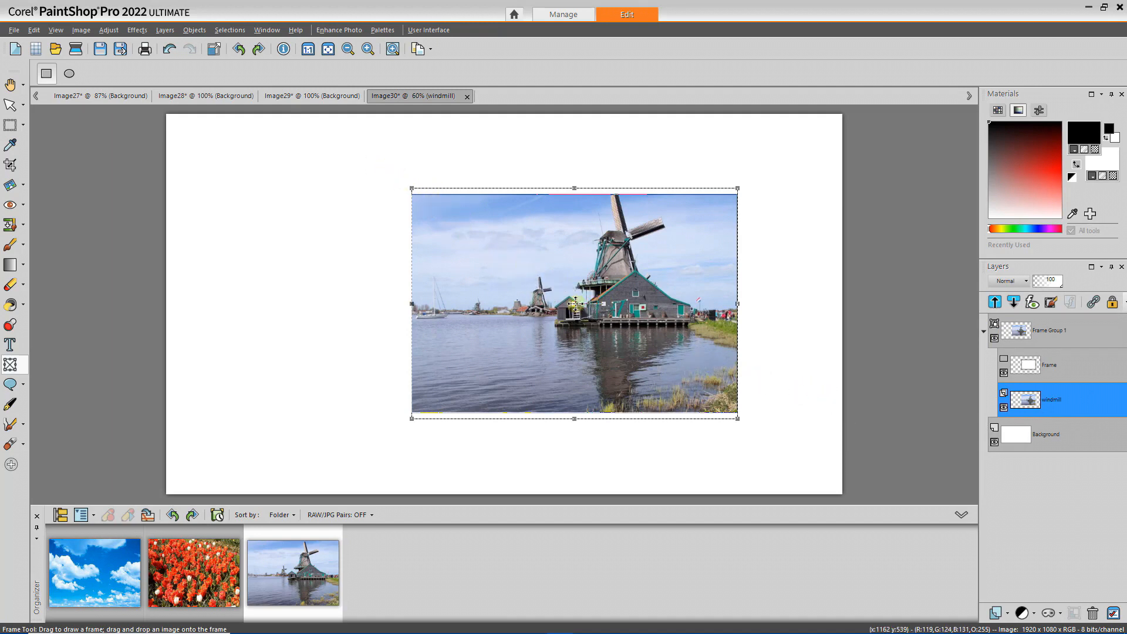
pyautogui.moveTo(574, 304); pyautogui.dragTo(505, 253)
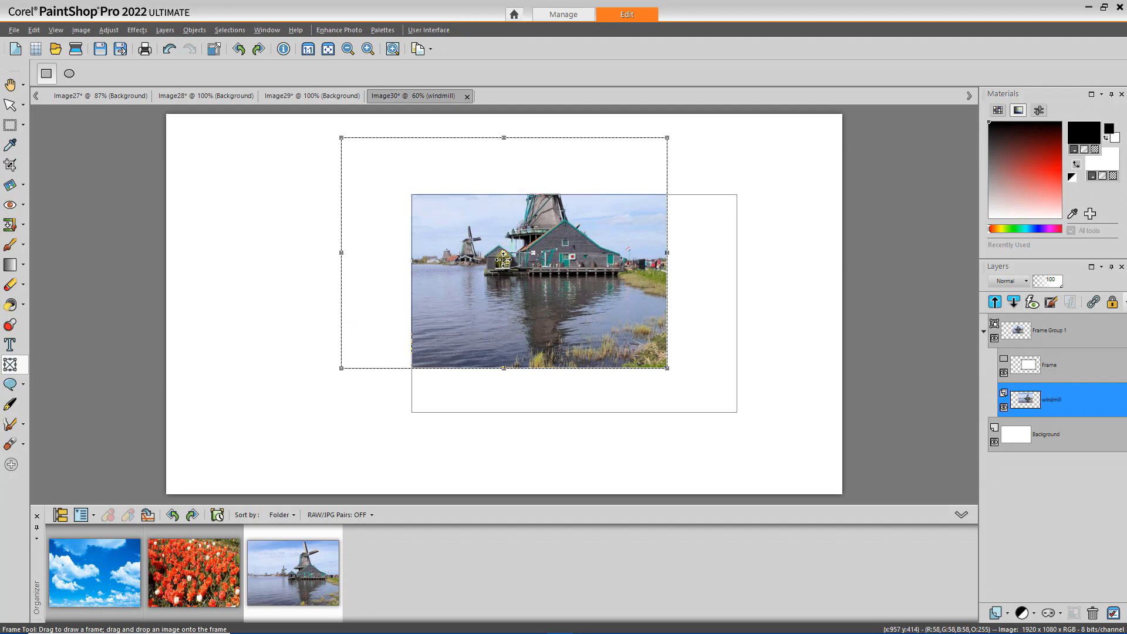
pyautogui.hotkey('ctrl', 'z')
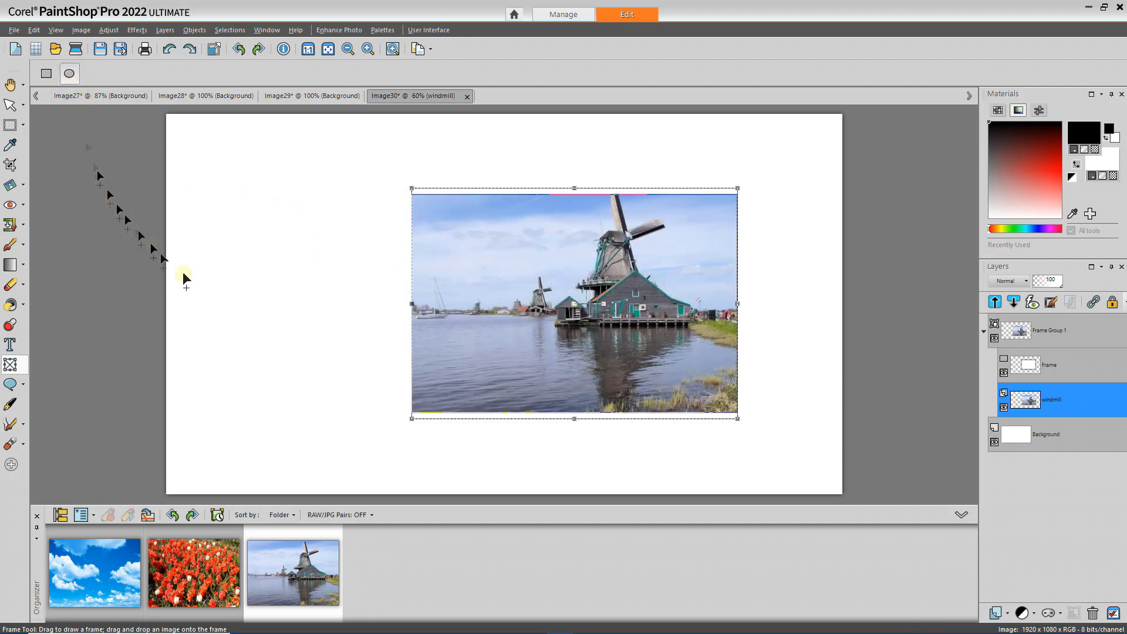
# Draw an elliptical frame overlapping the windmill's lower-left corner with the tulips photo inside, and a smaller ellipse above it holding the clouds photo.
pyautogui.moveTo(244, 317); pyautogui.dragTo(519, 463)
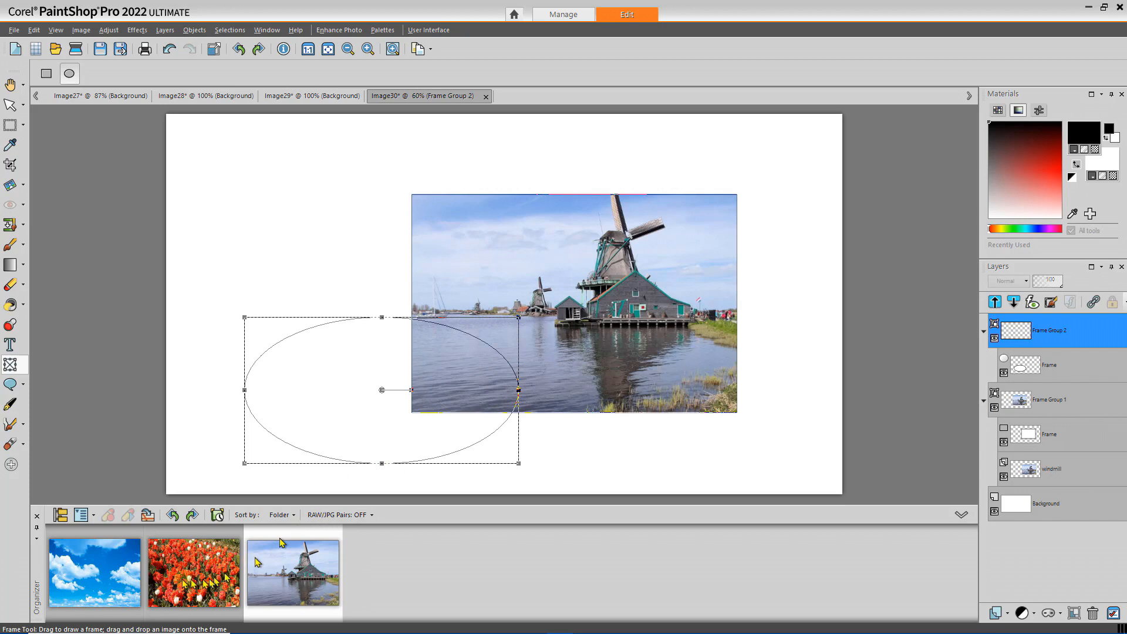
pyautogui.moveTo(186, 578); pyautogui.dragTo(352, 388)
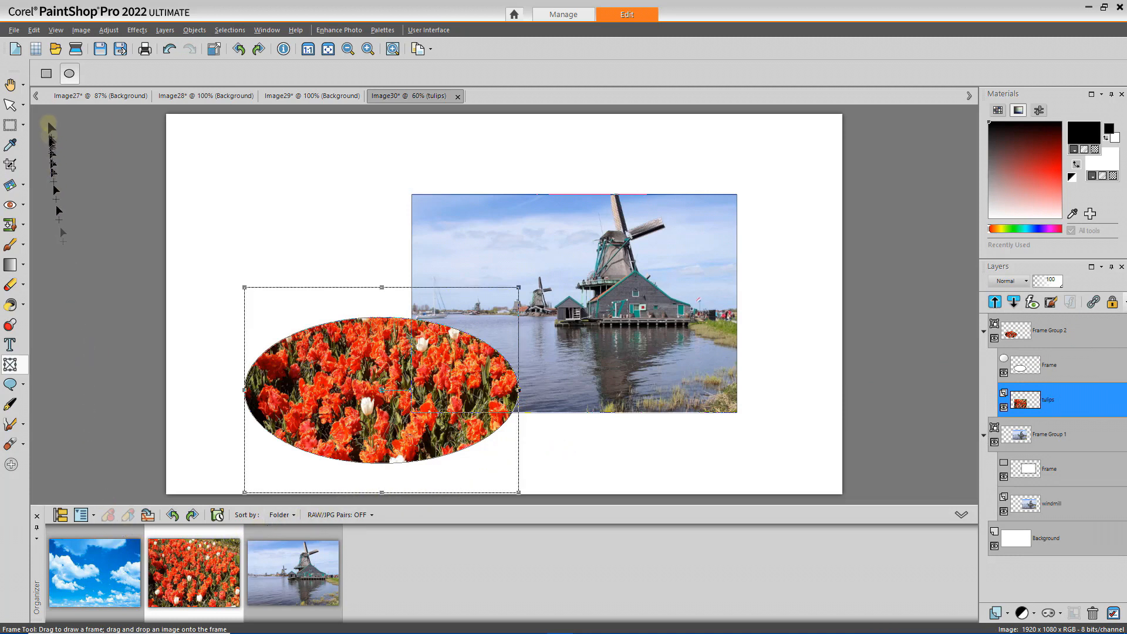
pyautogui.click(72, 75)
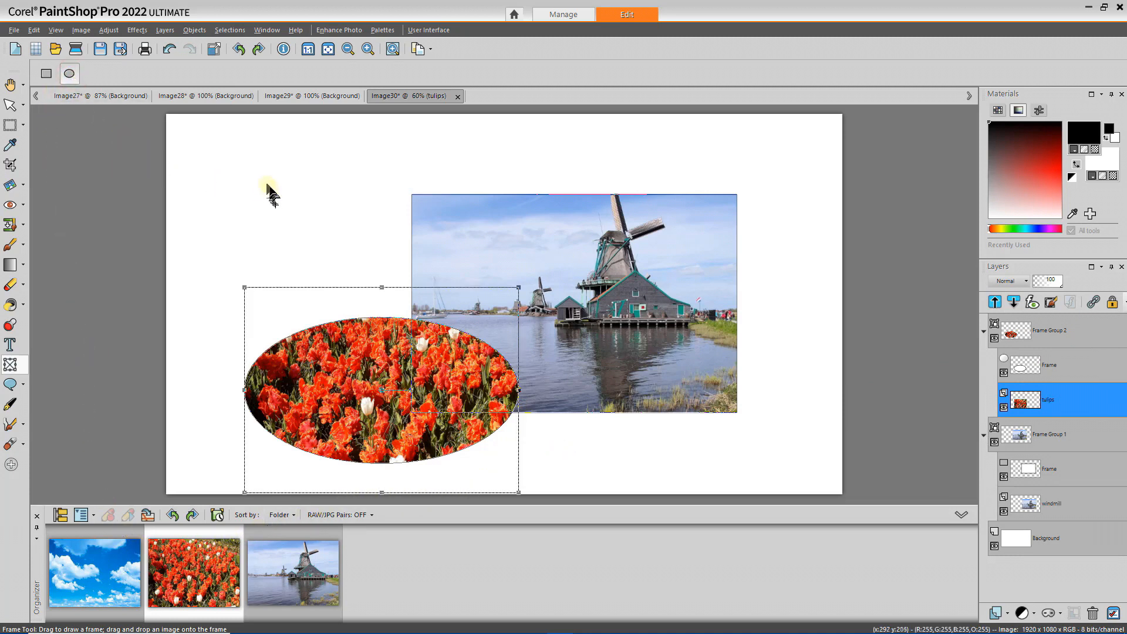
pyautogui.moveTo(247, 167); pyautogui.dragTo(463, 281)
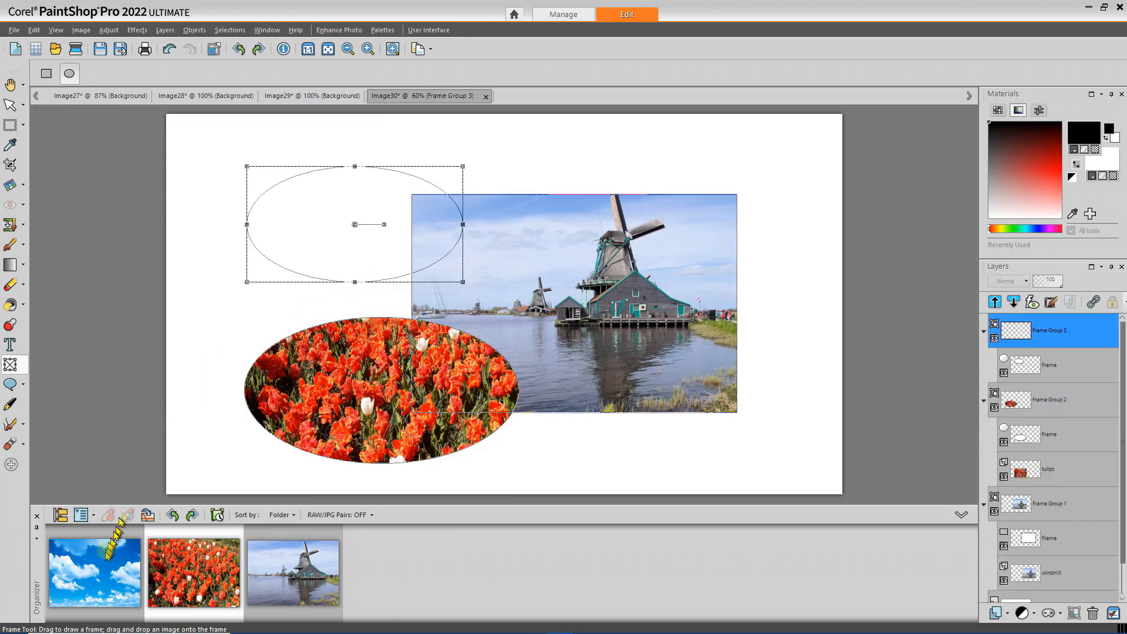
pyautogui.click(95, 584)
pyautogui.moveTo(96, 584); pyautogui.dragTo(339, 207)
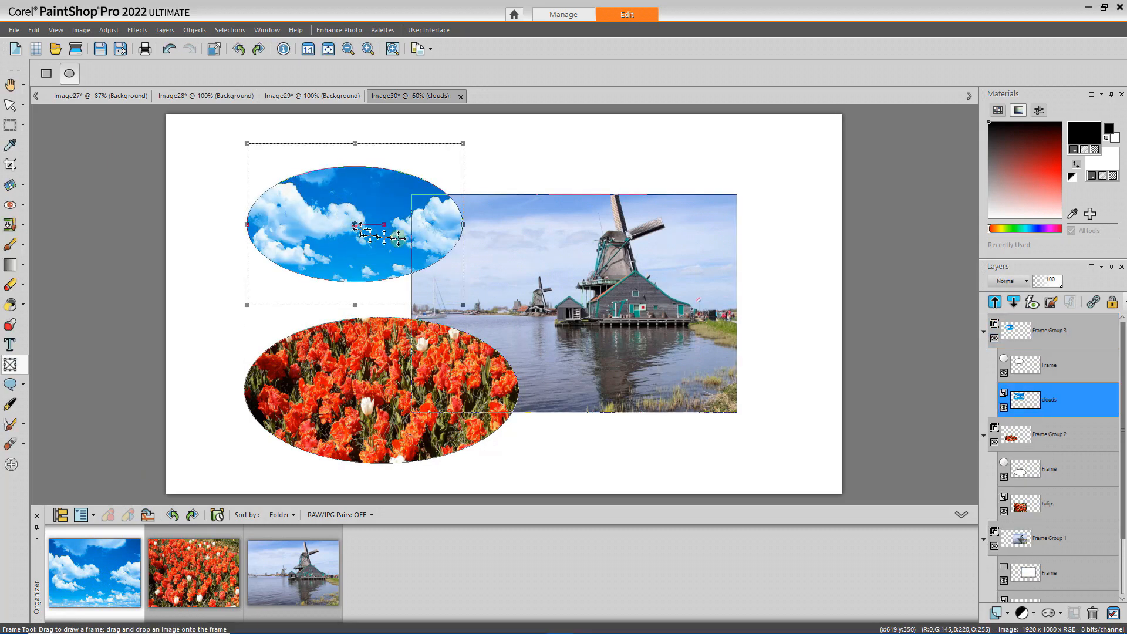
# Move the clouds frame group right so it overlaps the windmill's upper-left corner and lower it beneath the windmill group in the layer order.
pyautogui.click(1072, 332)
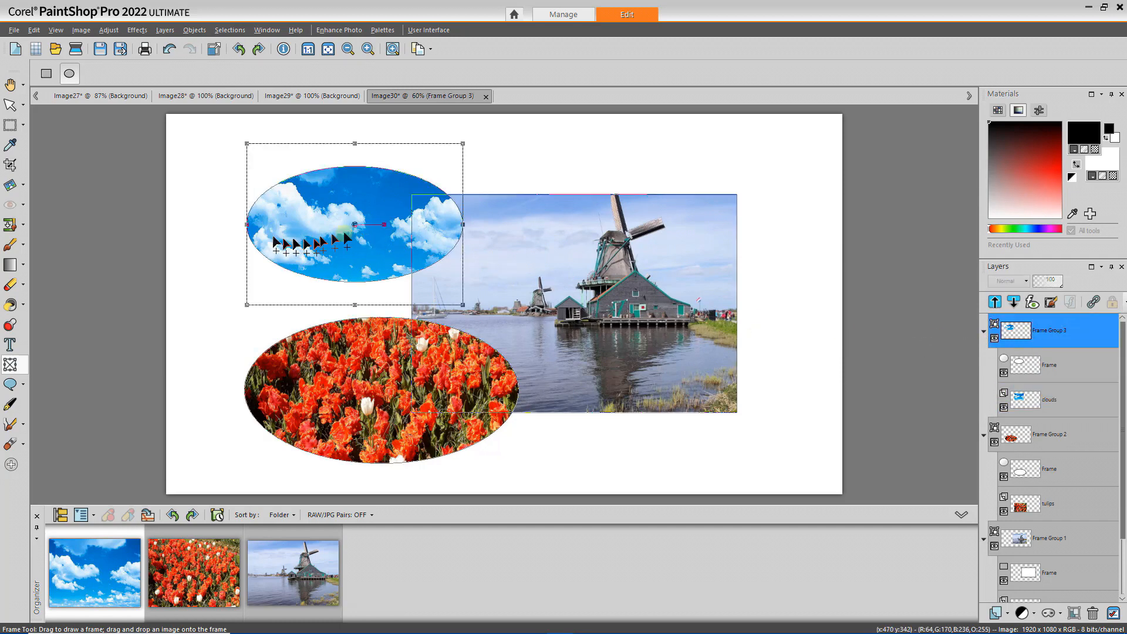
pyautogui.moveTo(354, 223); pyautogui.dragTo(413, 223)
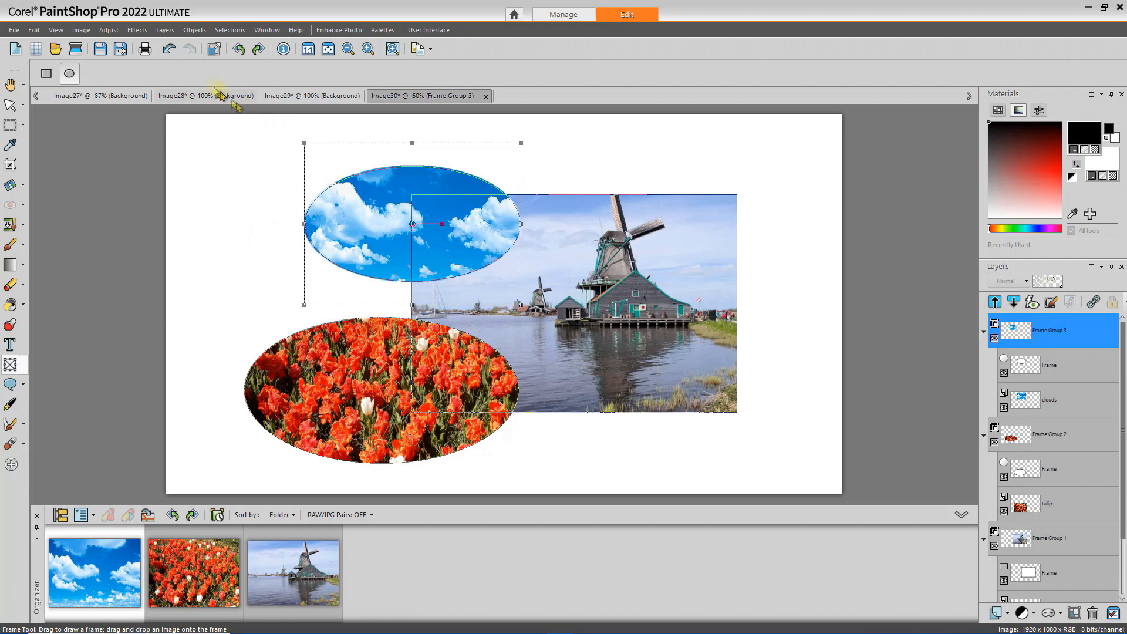
pyautogui.click(166, 31)
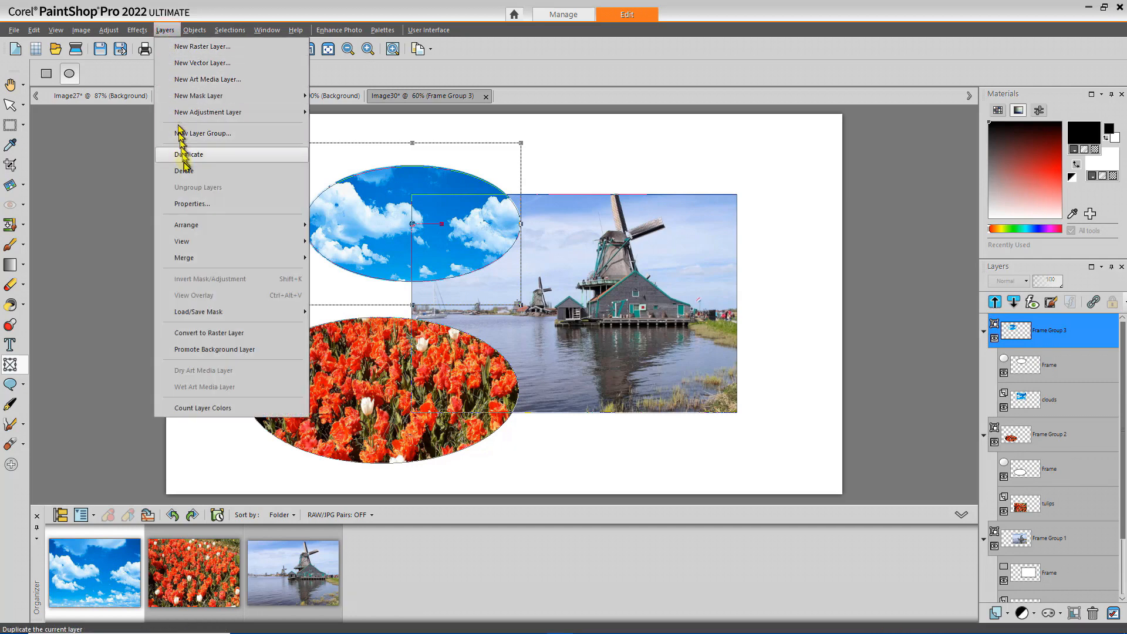
pyautogui.moveTo(195, 233)
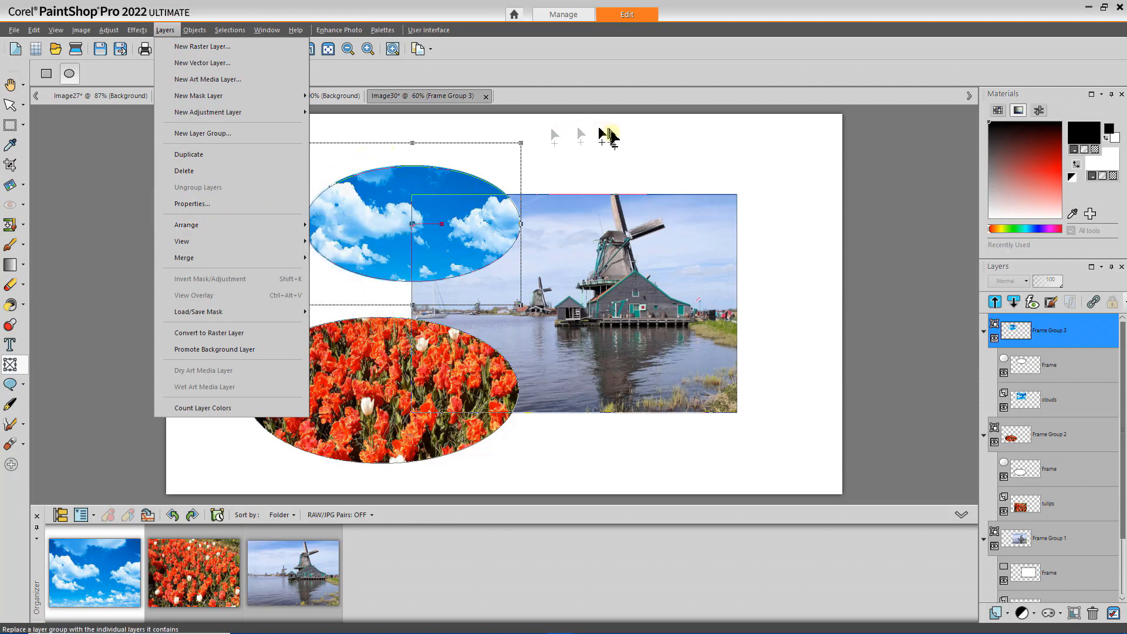
pyautogui.click(611, 131)
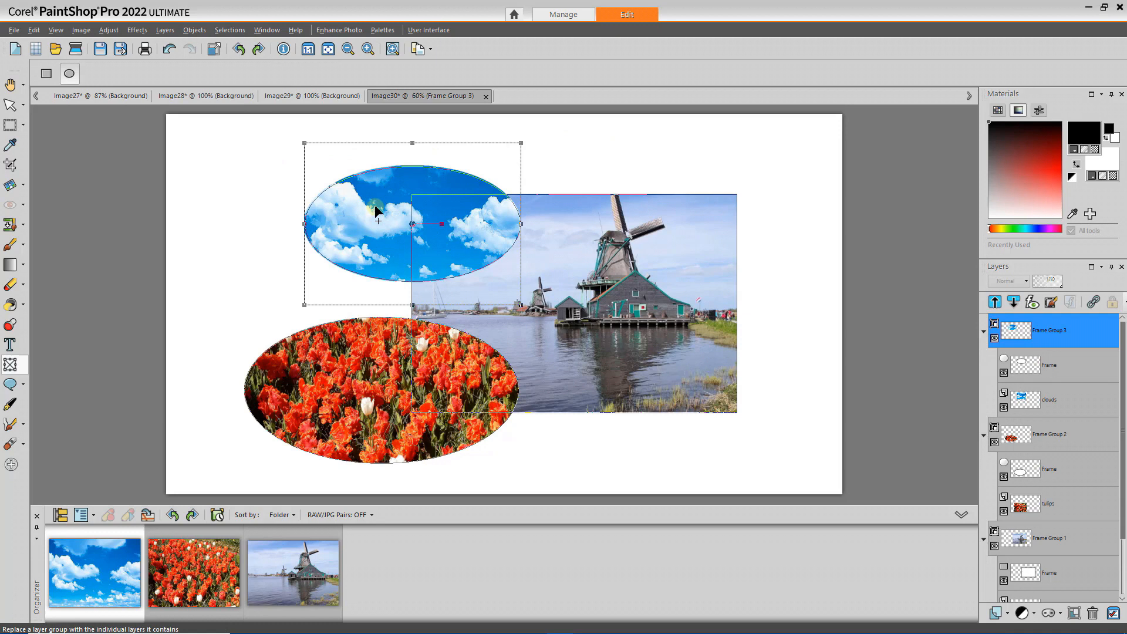
pyautogui.moveTo(1045, 336)
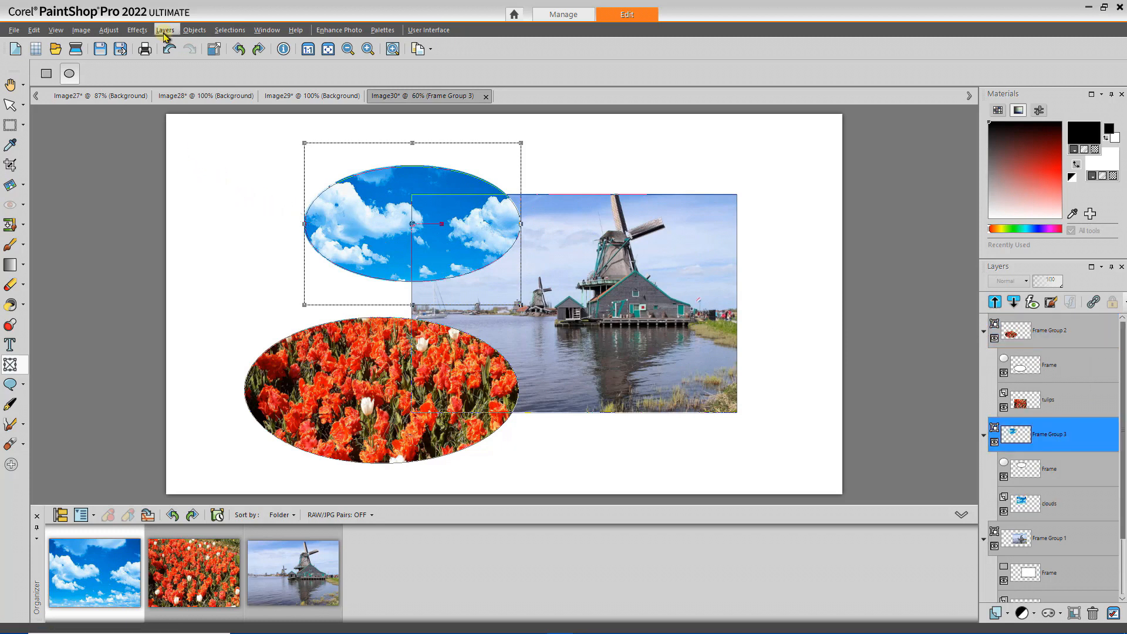
pyautogui.click(165, 33)
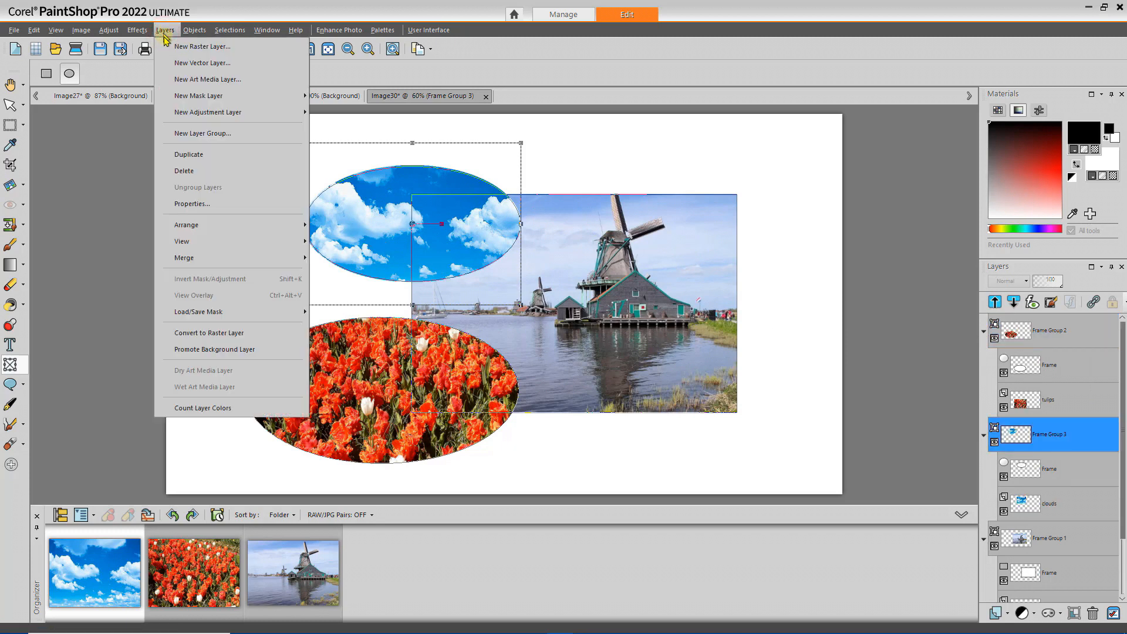
pyautogui.moveTo(209, 225)
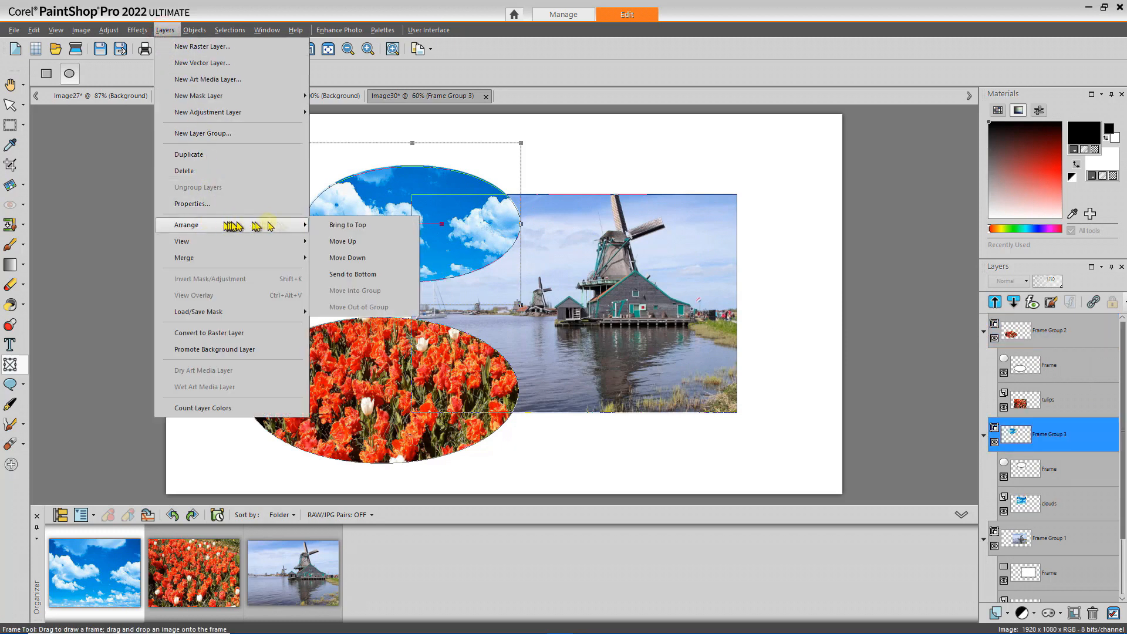
pyautogui.click(364, 257)
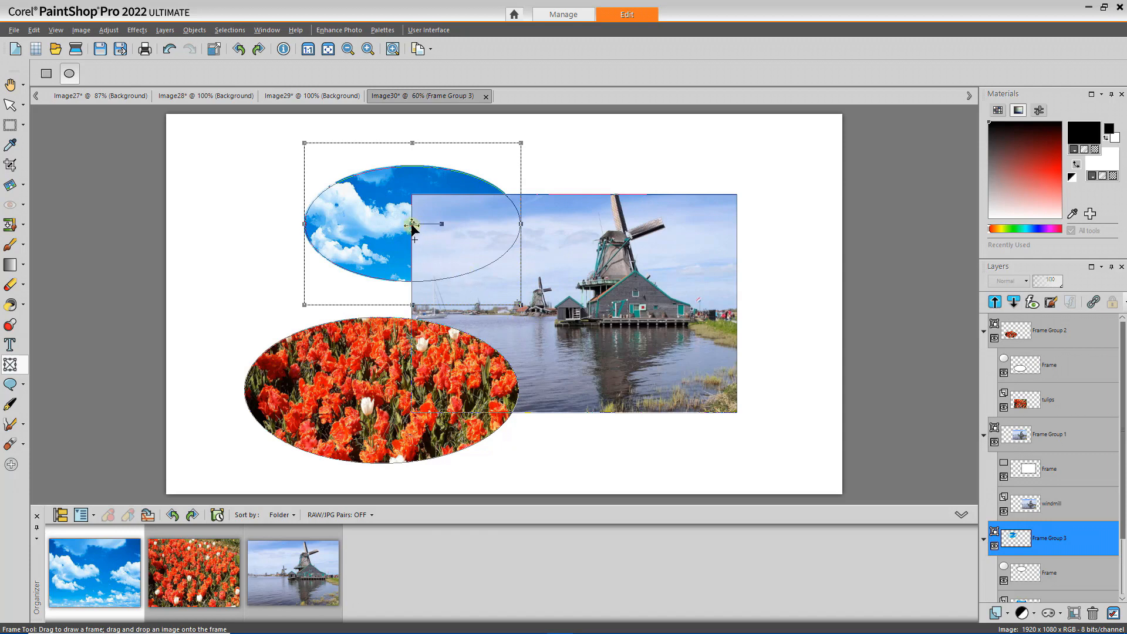
# Slide the clouds frame group around behind the windmill, leaving it slightly up and left of its starting position.
pyautogui.moveTo(411, 226); pyautogui.dragTo(398, 273)
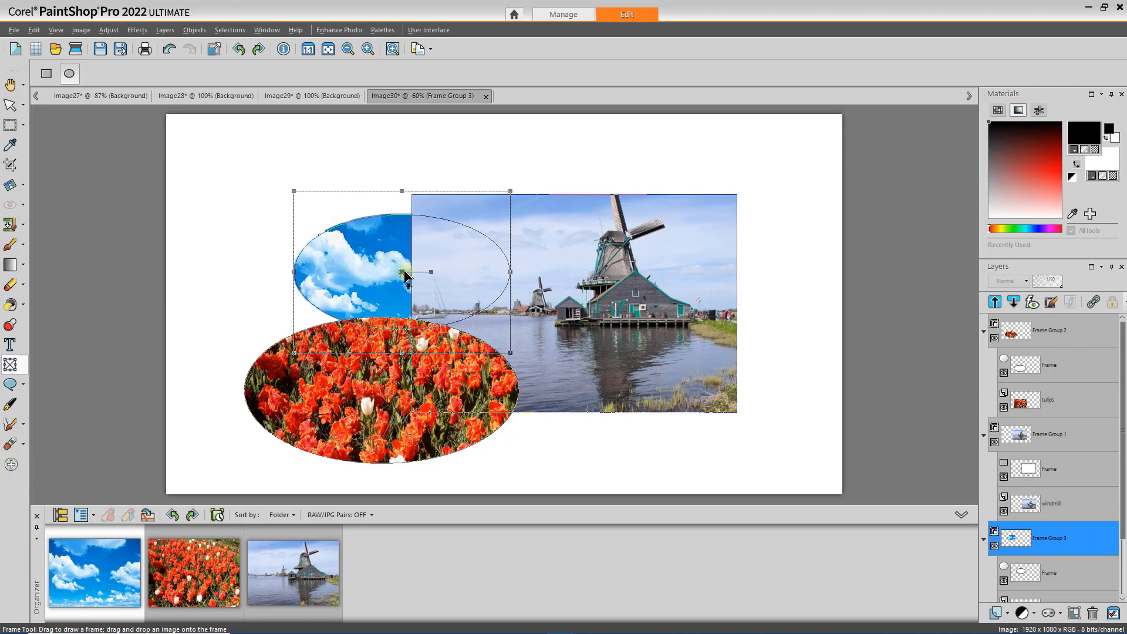
pyautogui.moveTo(402, 271); pyautogui.dragTo(389, 217)
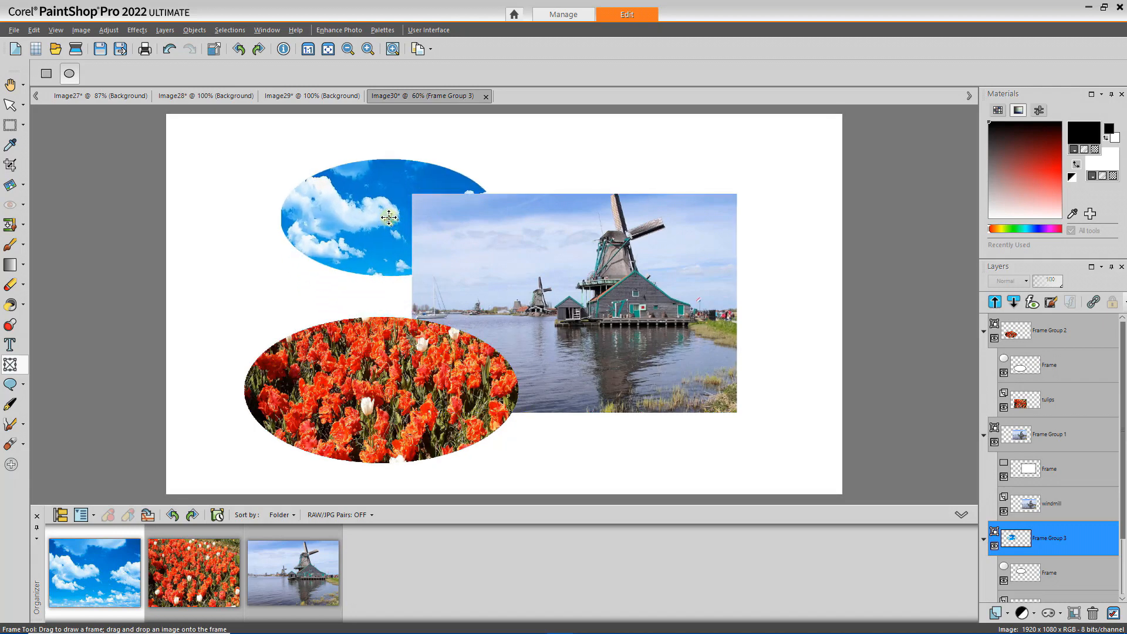
# Select the windmill's frame group and send it to the bottom of the layer order, behind both ellipses.
pyautogui.click(572, 302)
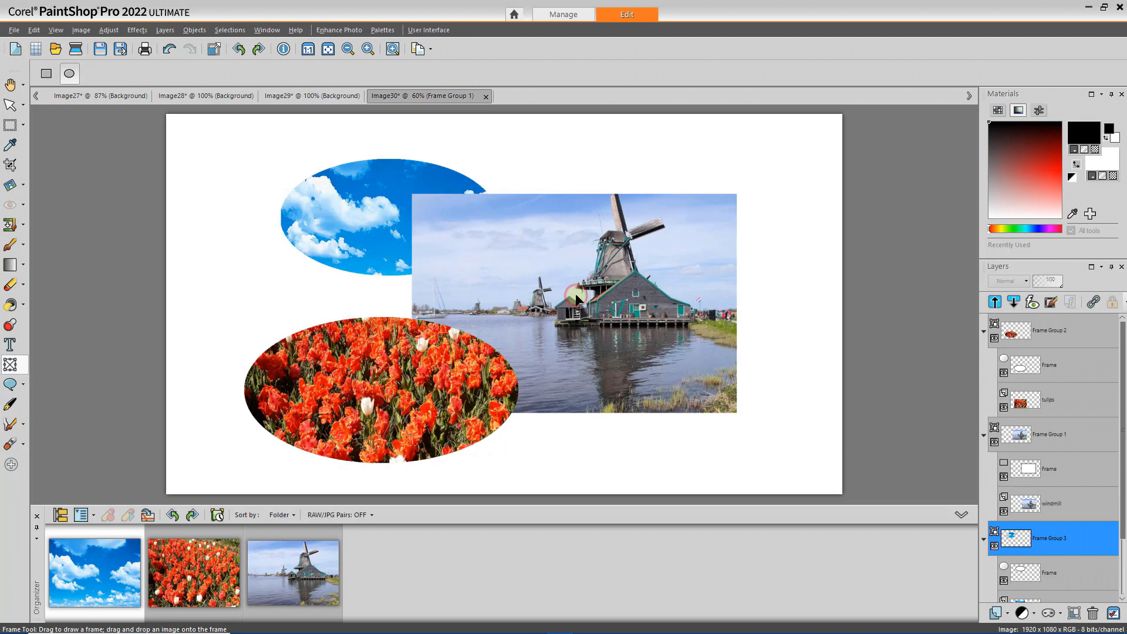
pyautogui.click(1039, 437)
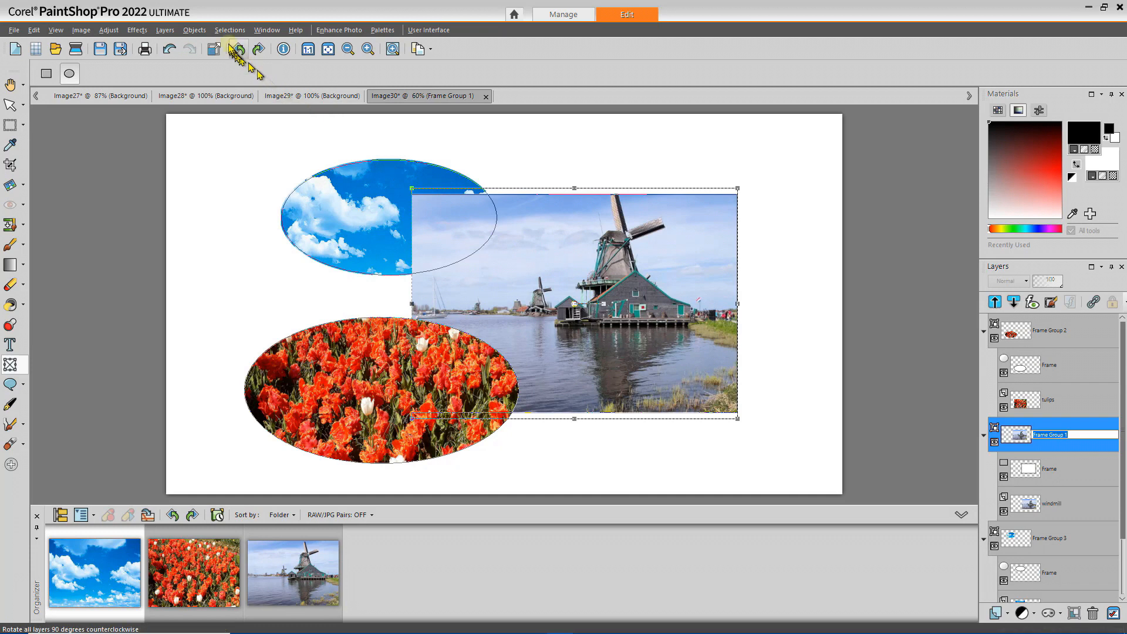
pyautogui.click(165, 29)
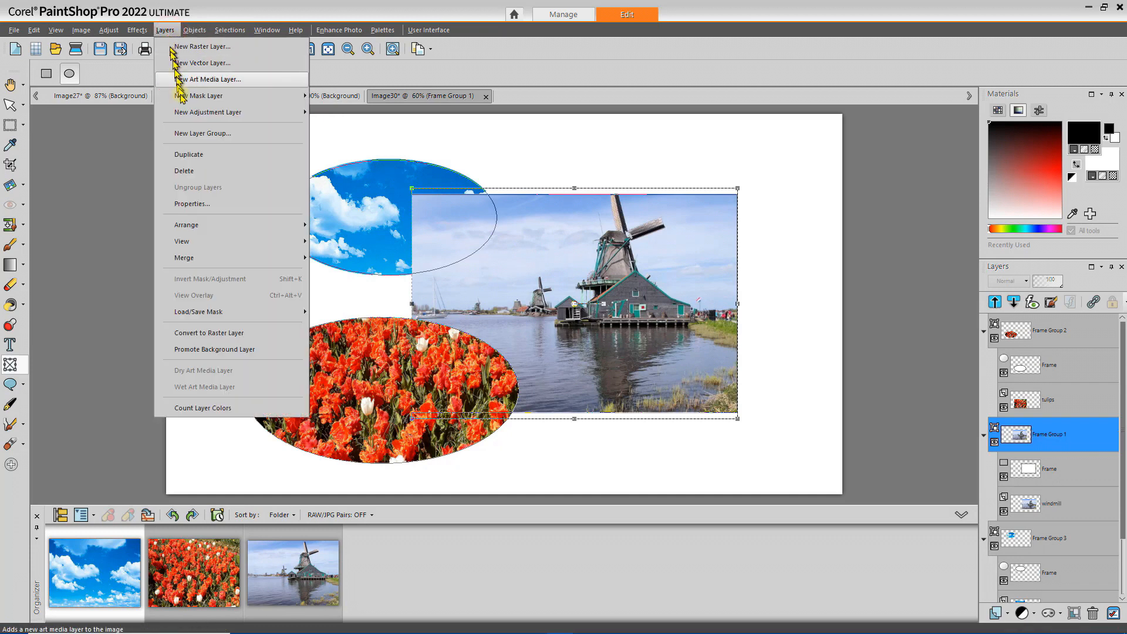
pyautogui.moveTo(217, 228)
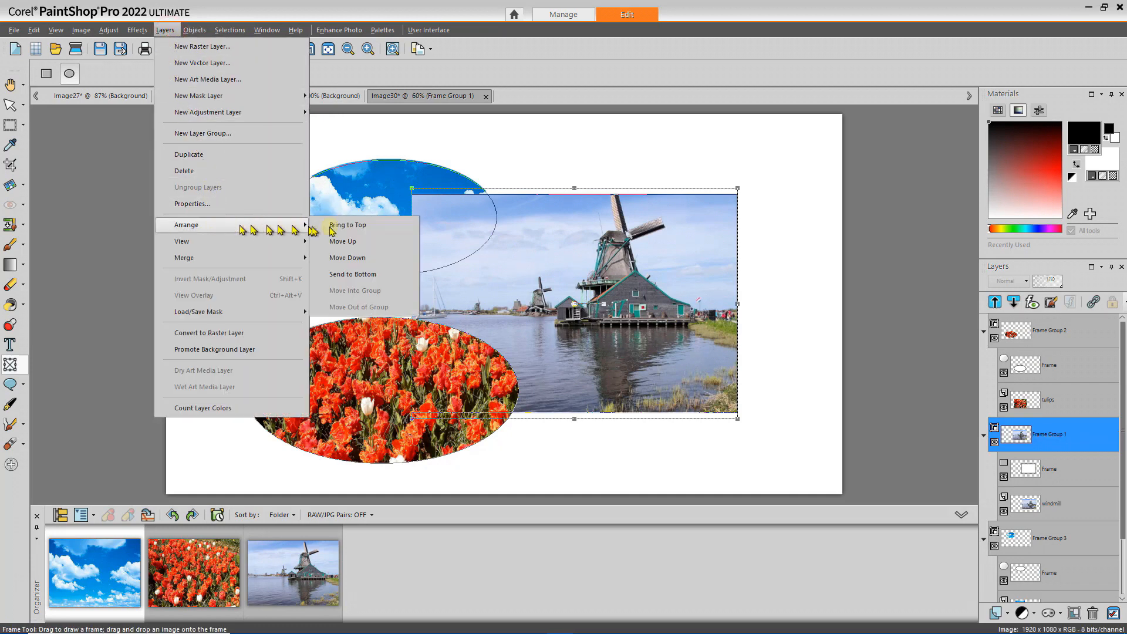
pyautogui.click(361, 277)
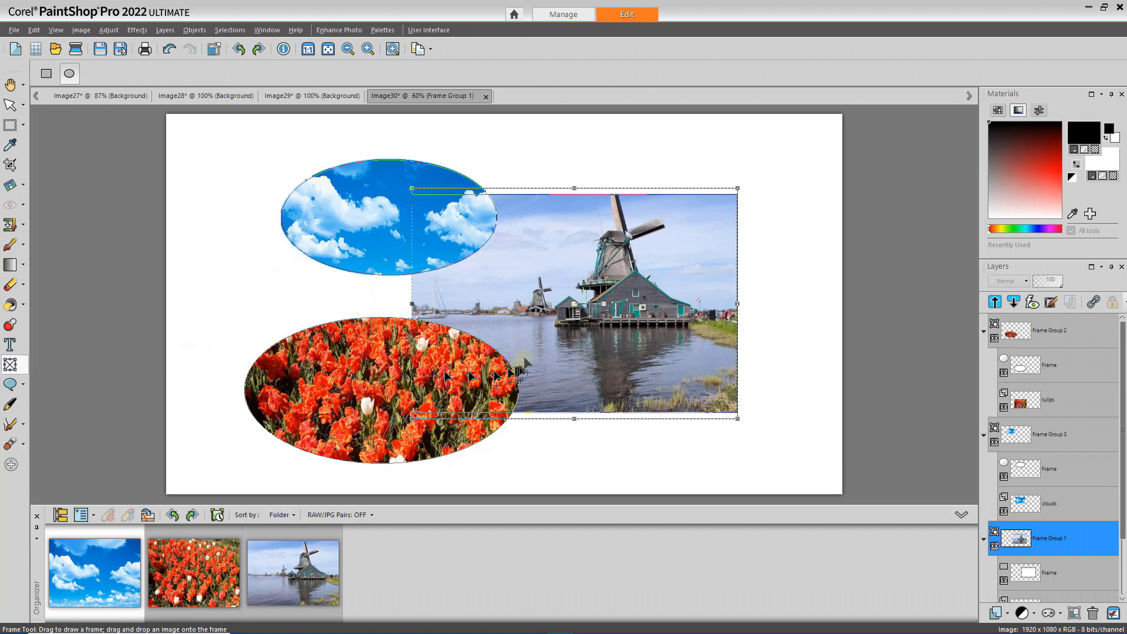
pyautogui.click(558, 299)
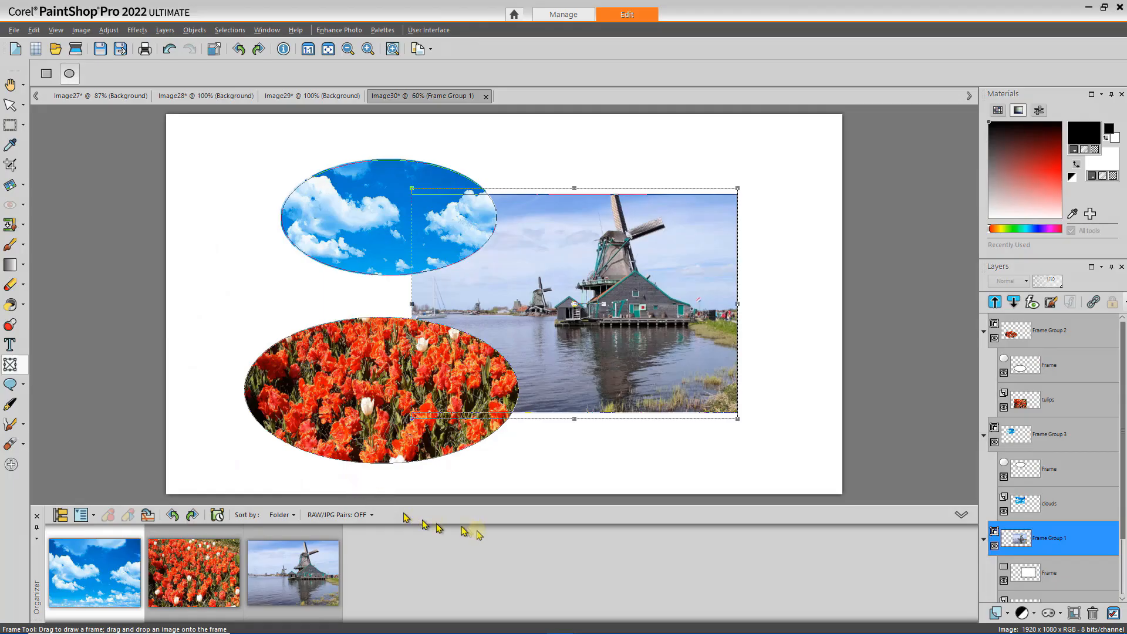
# Switch to Adobe Reader, copy the Windmill photo from page 2 of the Sample Image Book and paste it into PaintShop Pro as a new image.
pyautogui.hotkey('alt', 'Tab')
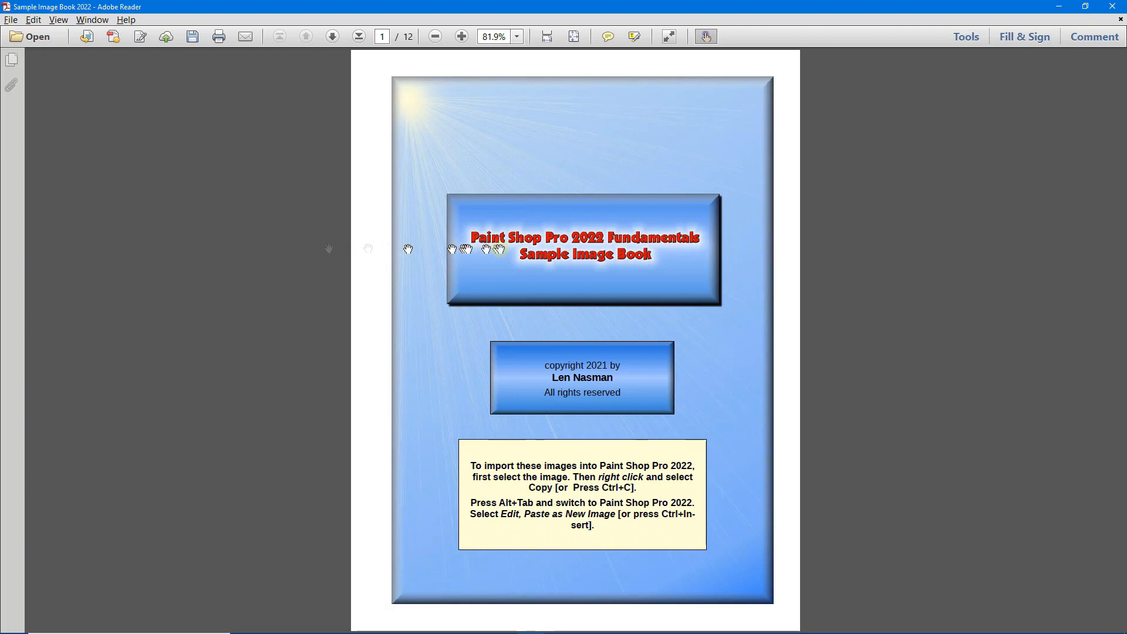
pyautogui.click(329, 38)
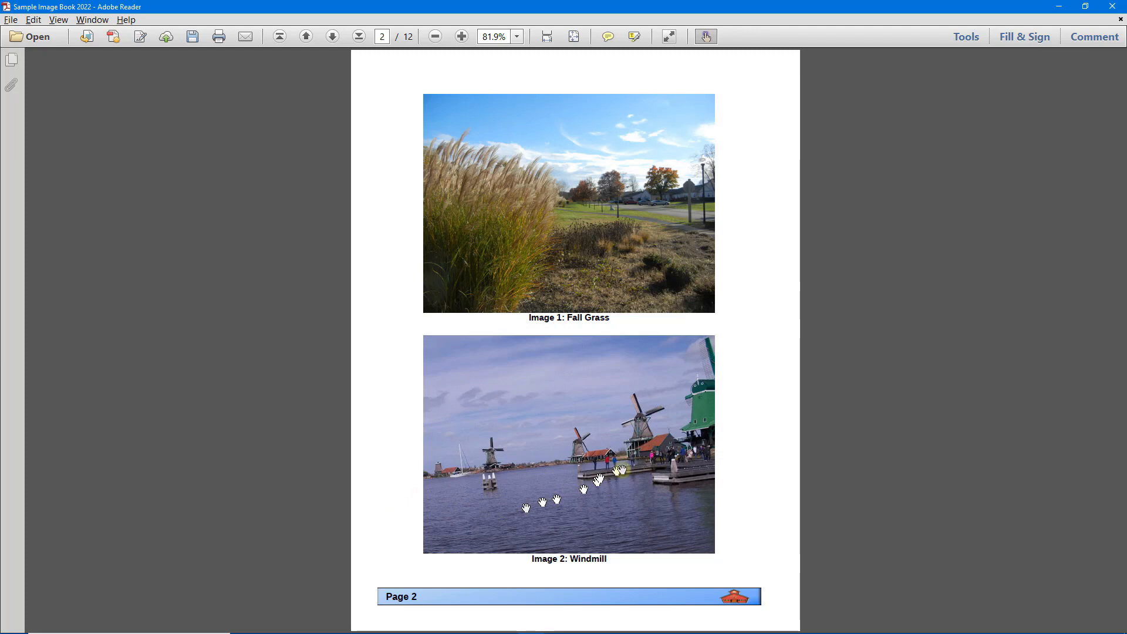
pyautogui.click(563, 432)
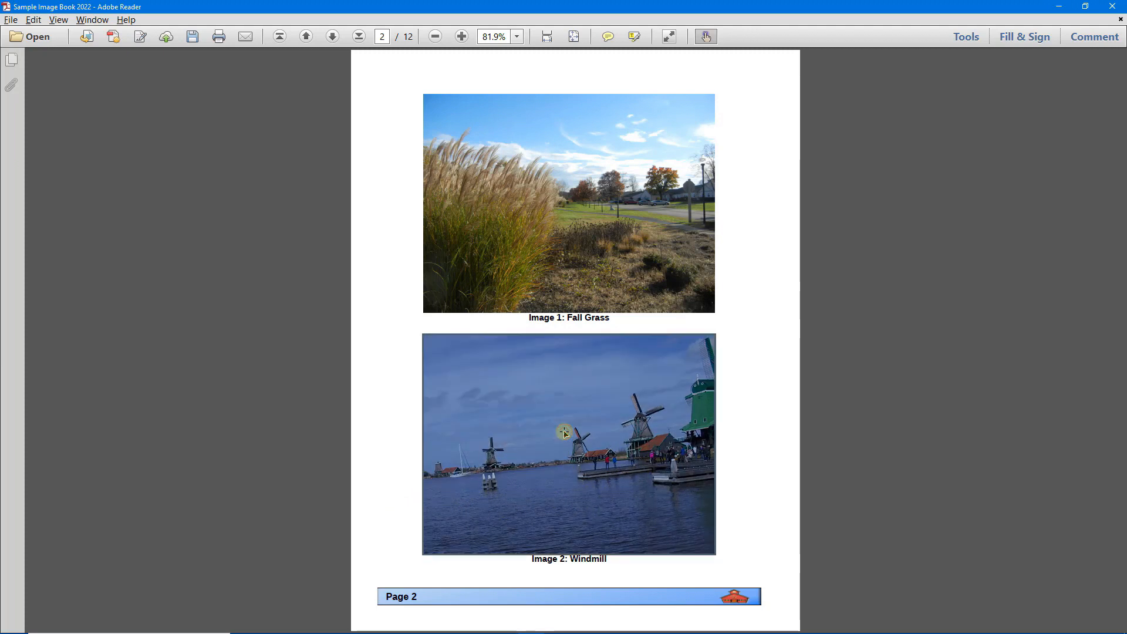
pyautogui.click(579, 443)
pyautogui.hotkey('alt', 'Tab')
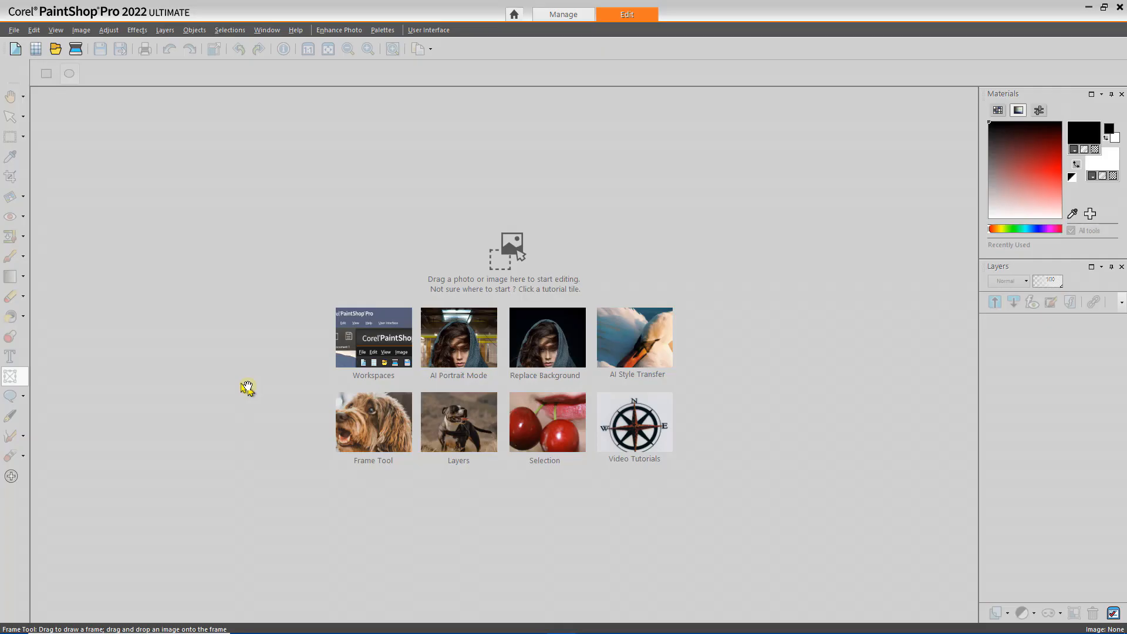
pyautogui.click(34, 30)
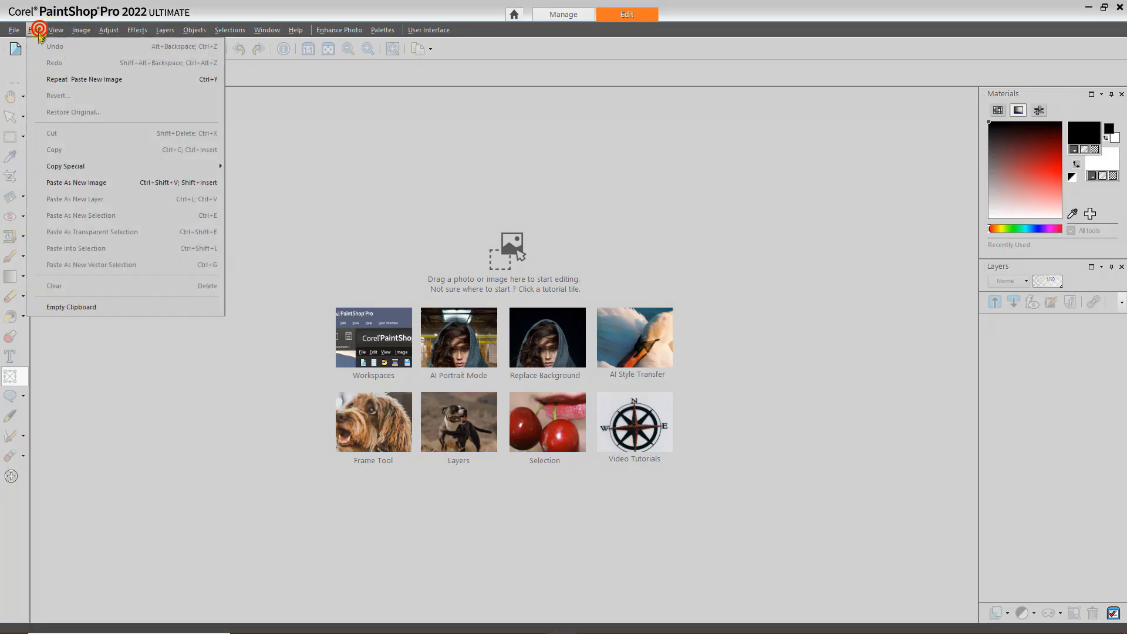
pyautogui.click(78, 183)
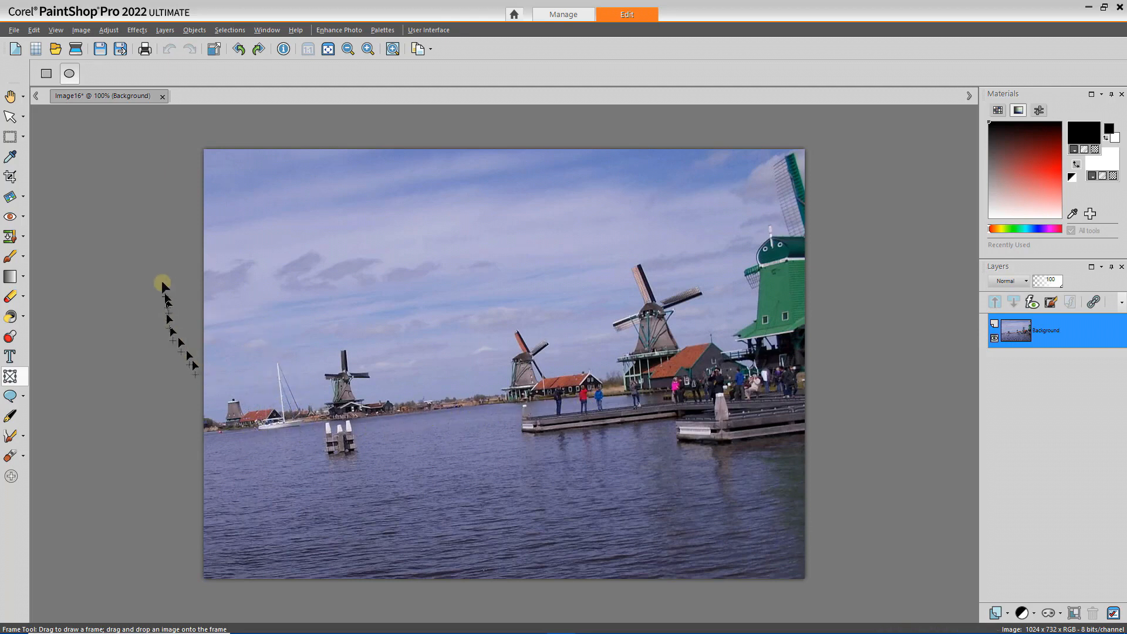
# Straighten the windmill photo along its distant shoreline with the Straighten tool at about 354.9 degrees, in Auto mode with image cropping.
pyautogui.click(24, 198)
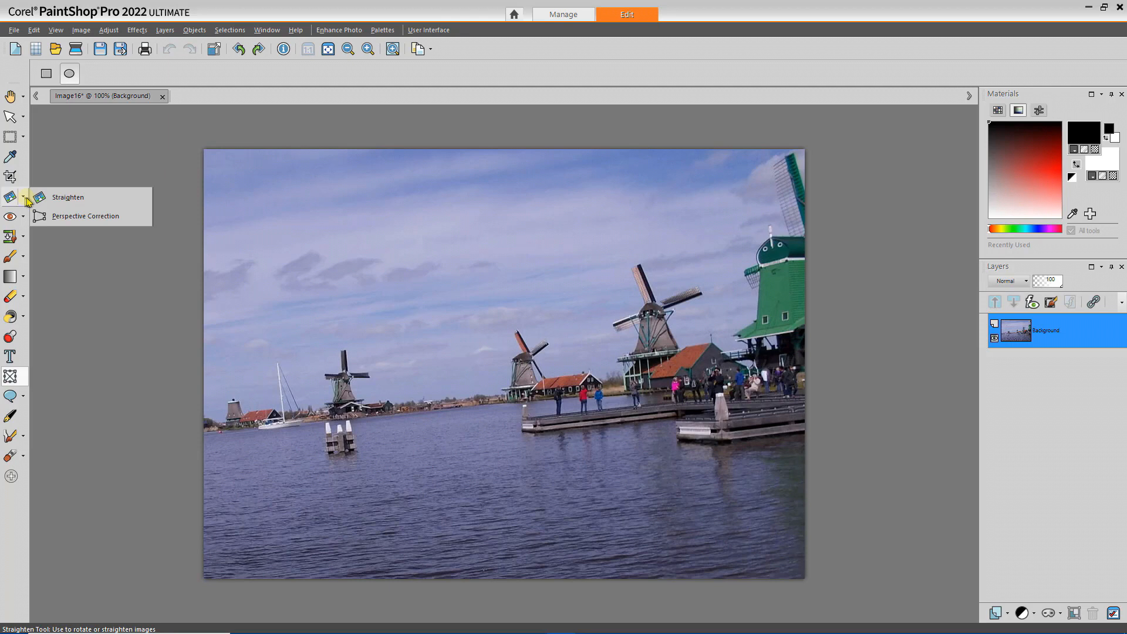
pyautogui.click(70, 197)
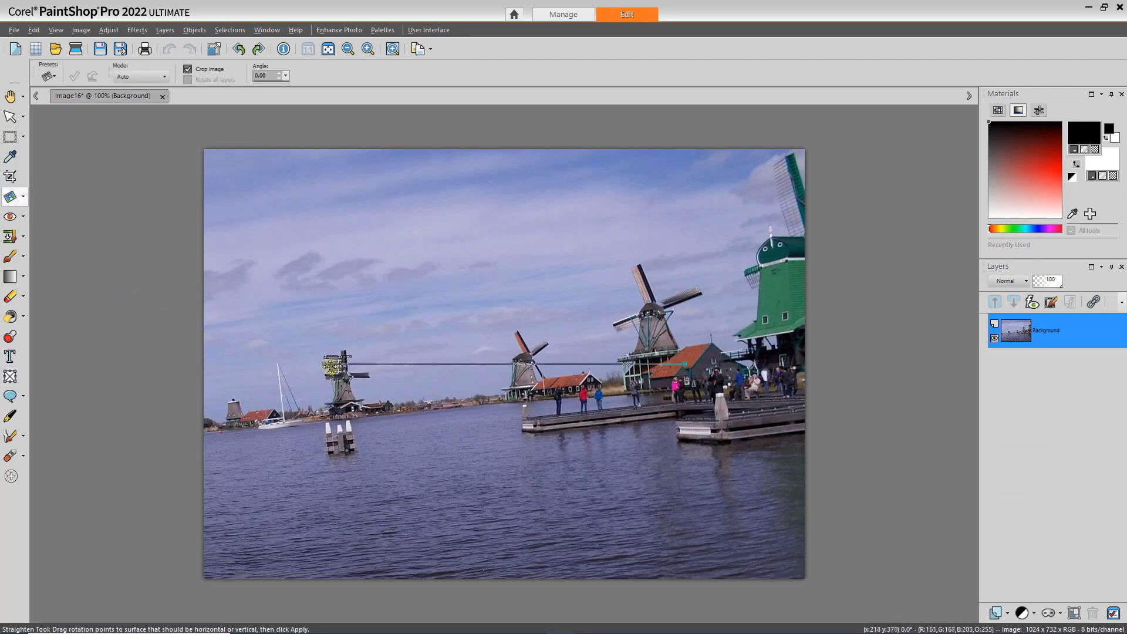
pyautogui.moveTo(322, 365); pyautogui.dragTo(242, 427)
pyautogui.moveTo(693, 365); pyautogui.dragTo(657, 390)
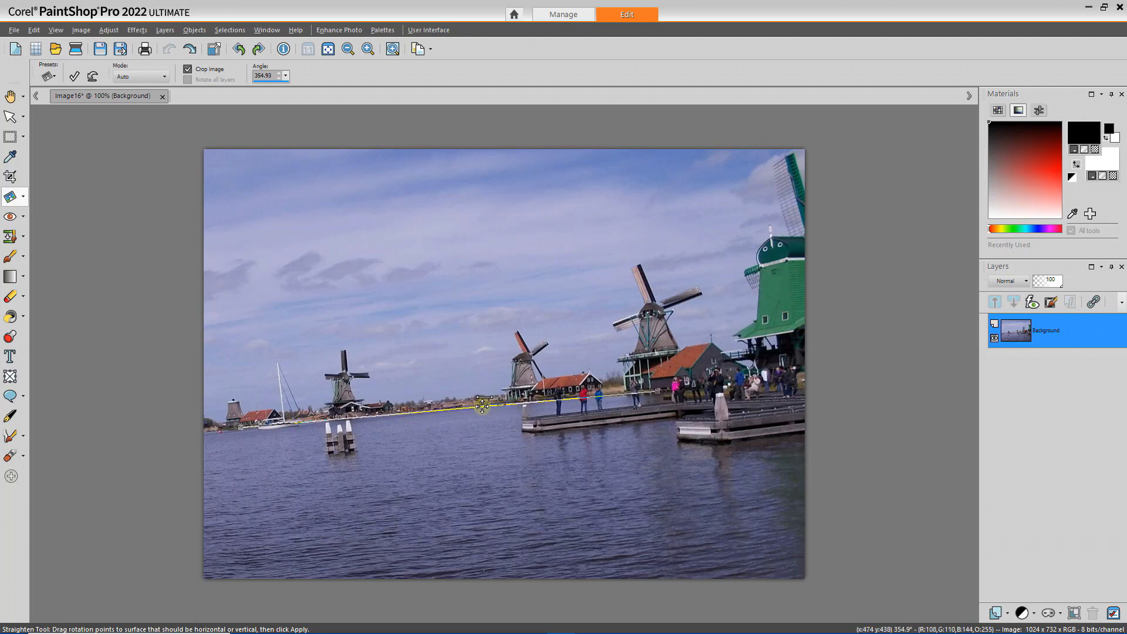
pyautogui.click(73, 77)
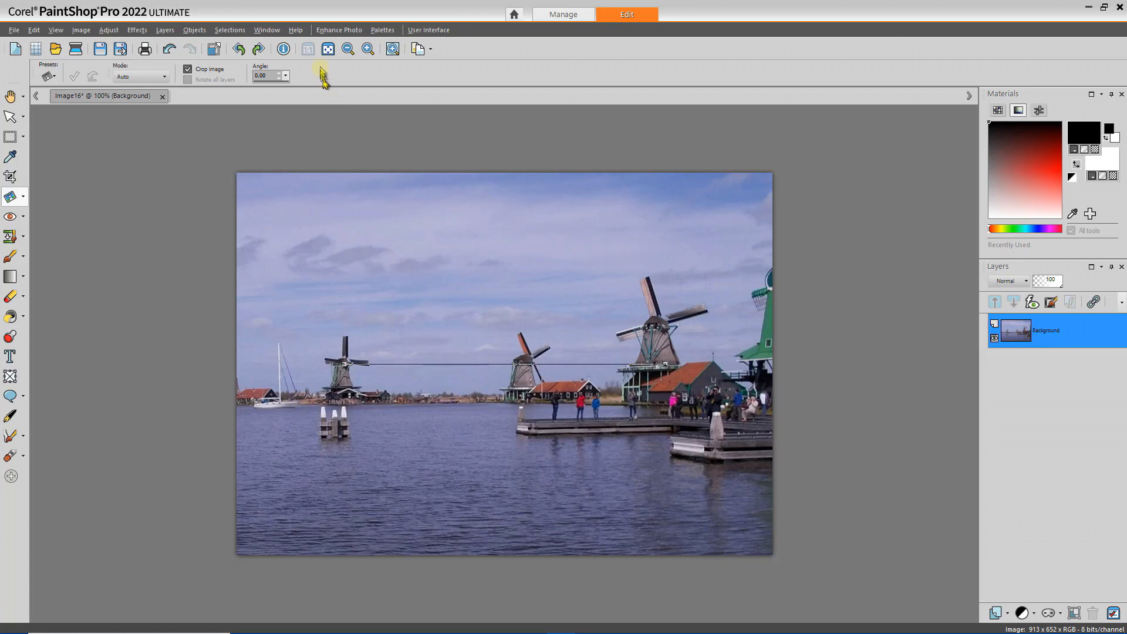
# Apply One Step Photo Fix to the straightened windmill photo.
pyautogui.click(337, 30)
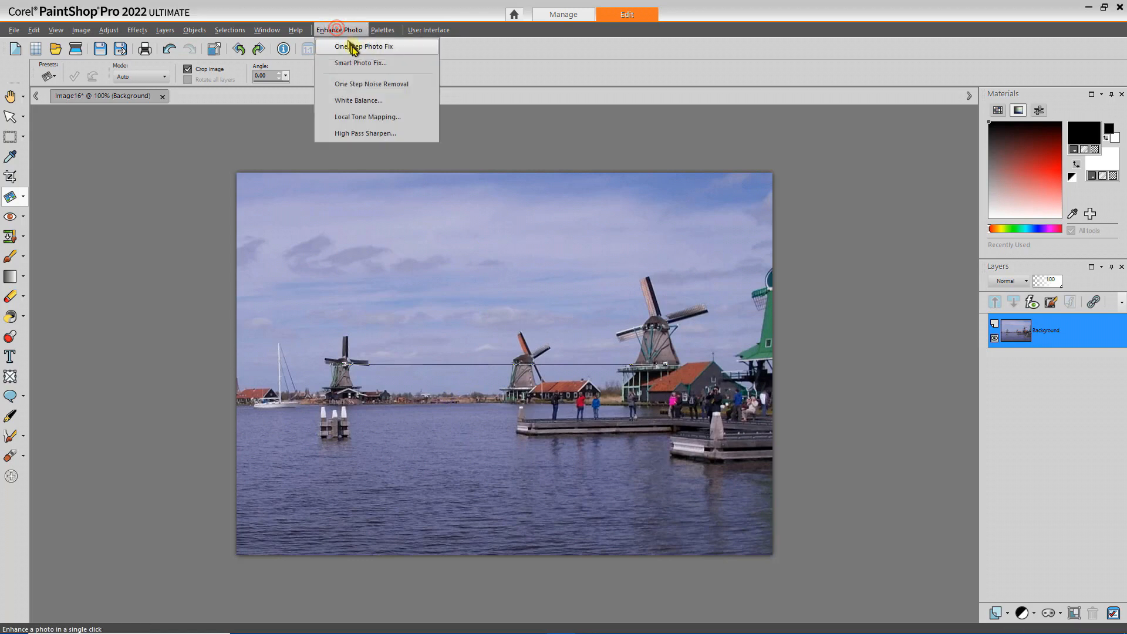
pyautogui.click(349, 44)
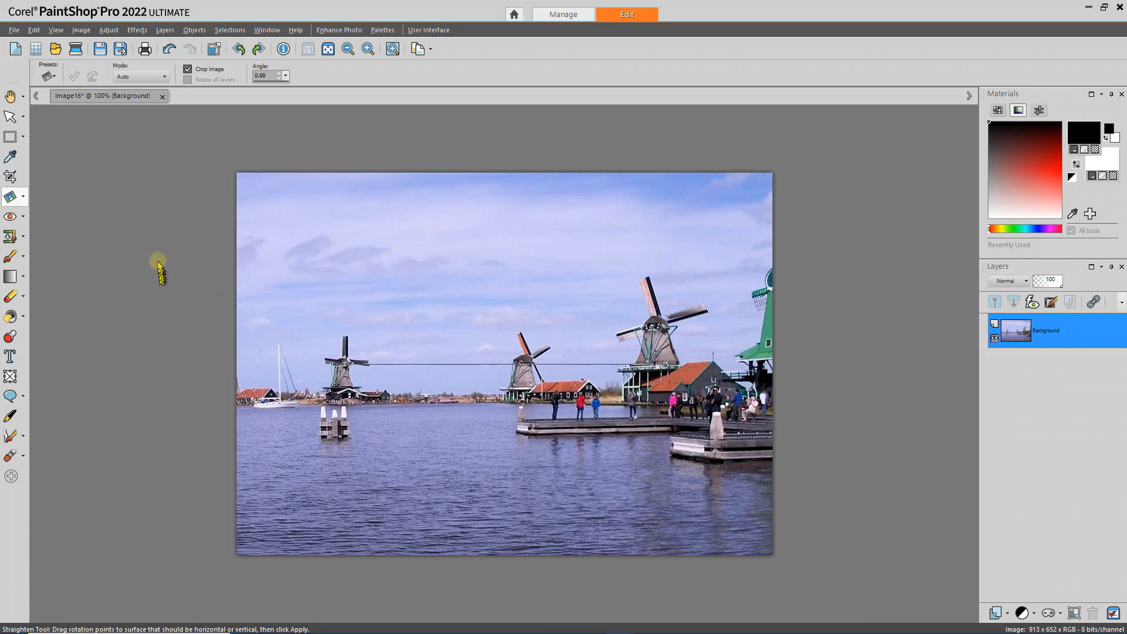
pyautogui.click(23, 199)
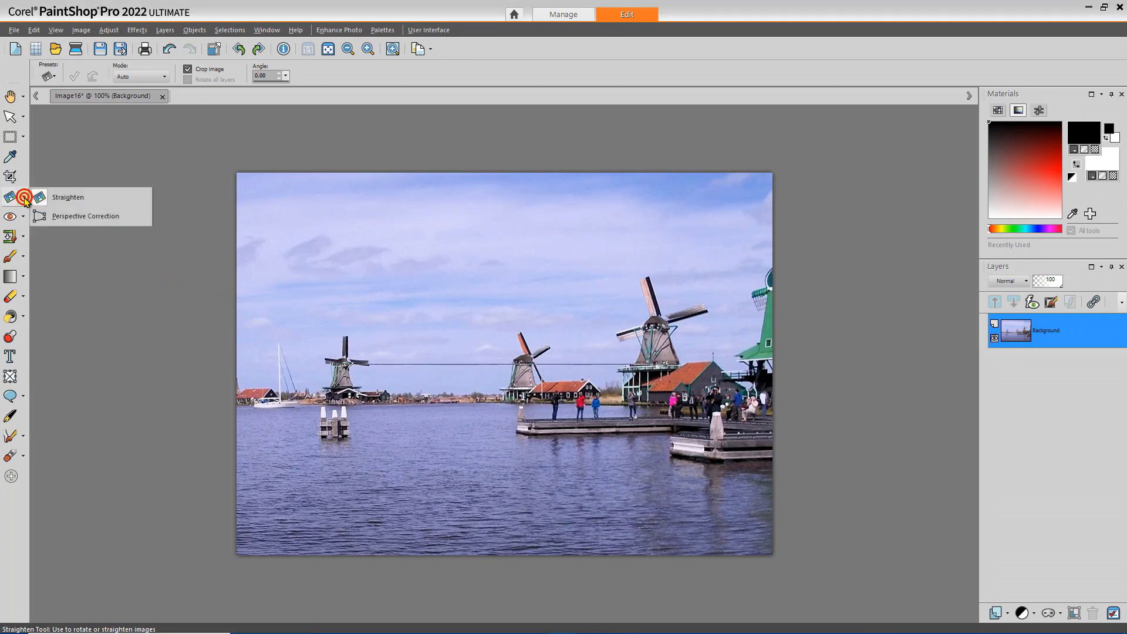
pyautogui.click(113, 209)
pyautogui.click(130, 296)
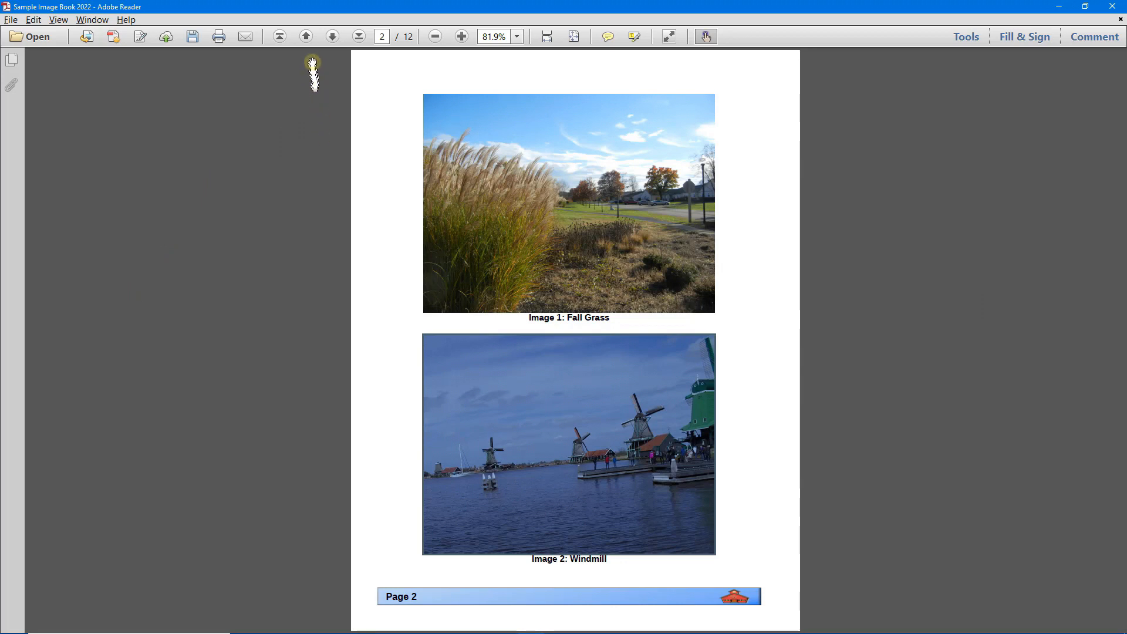
# Copy the Display Case photo from page 3 of the Sample Image Book.
pyautogui.click(333, 37)
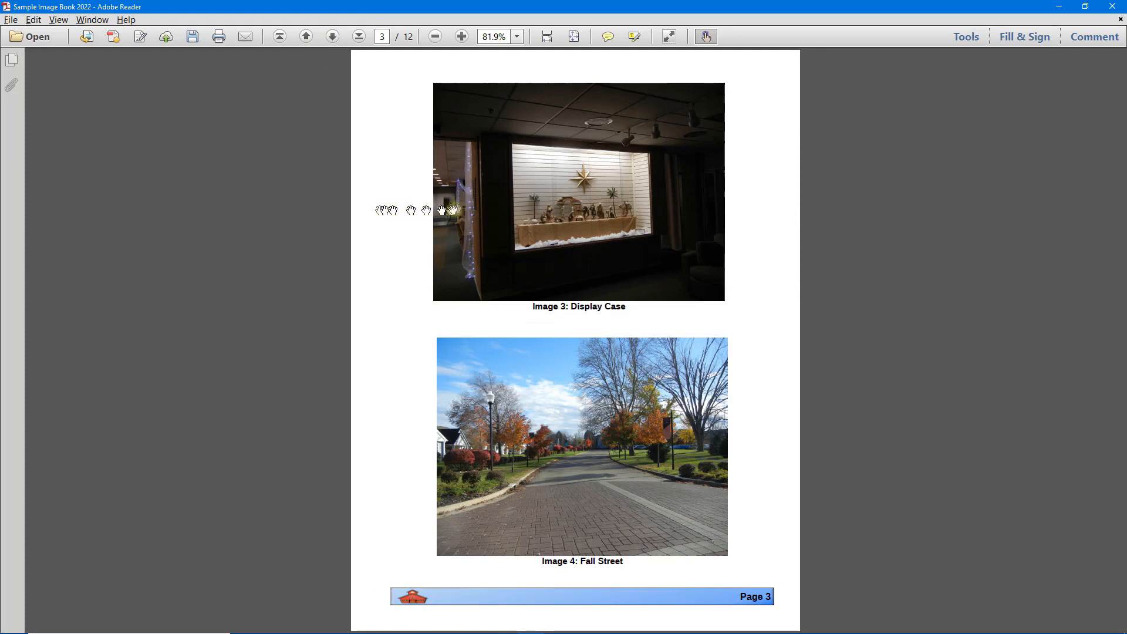
pyautogui.click(268, 182)
pyautogui.click(550, 187)
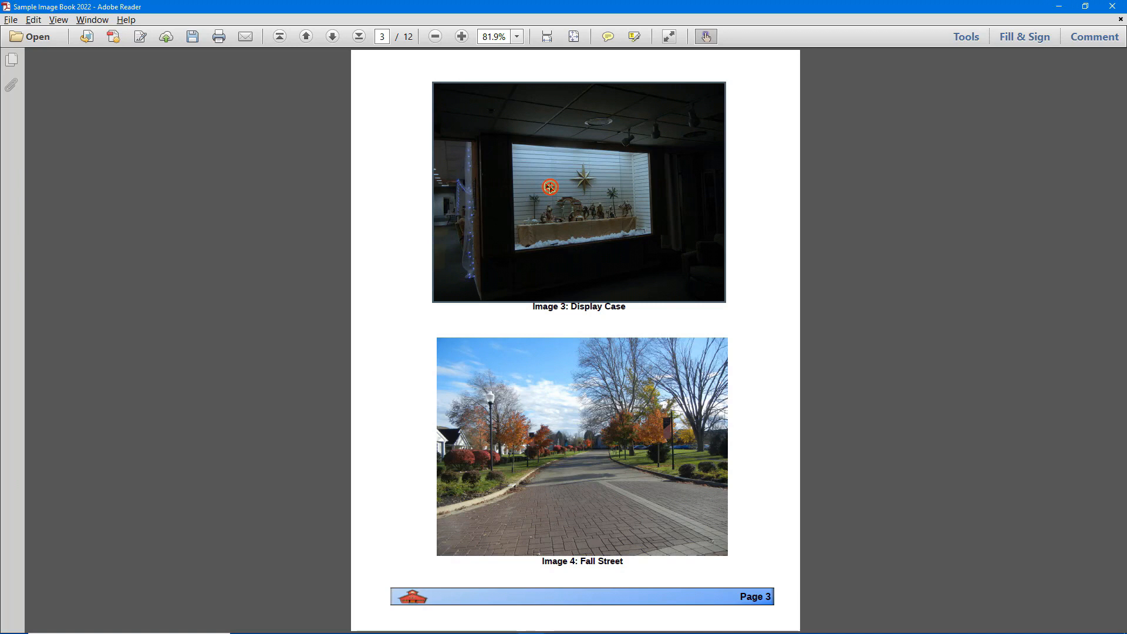
pyautogui.rightClick(564, 192)
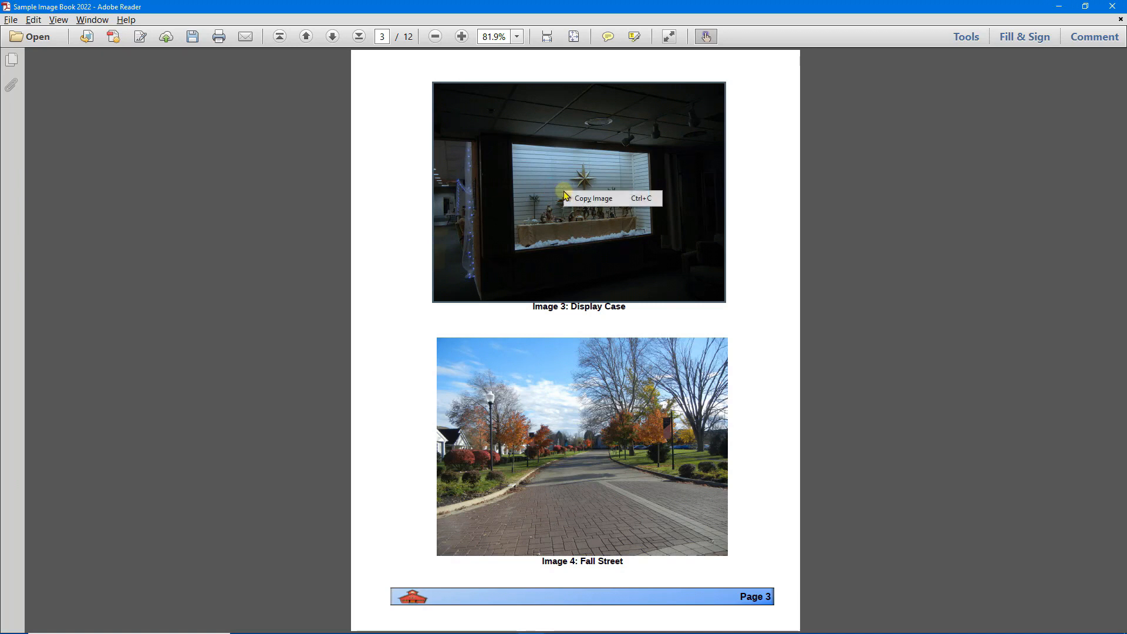
pyautogui.click(583, 199)
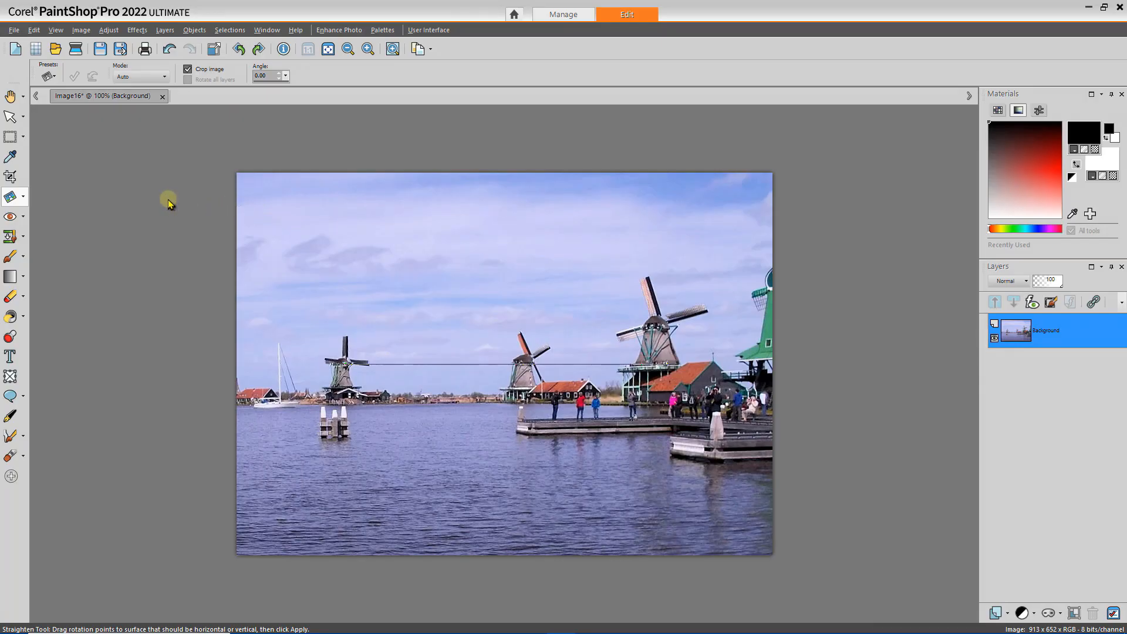
# Paste the copied Display Case photo as a new image and activate the Perspective Correction tool.
pyautogui.click(34, 30)
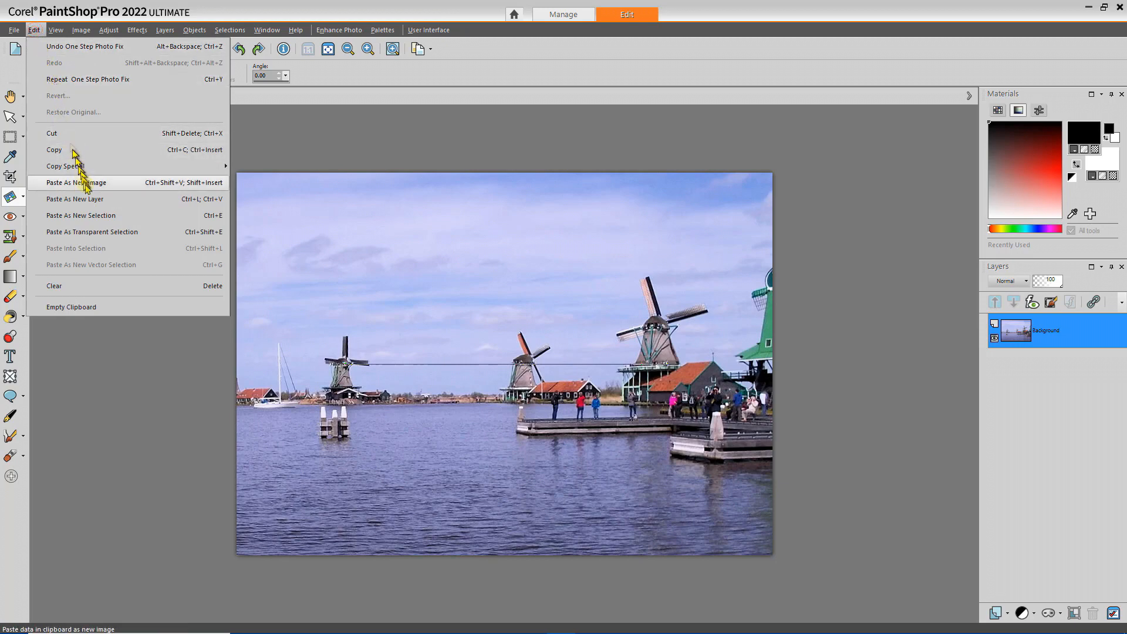
pyautogui.click(85, 183)
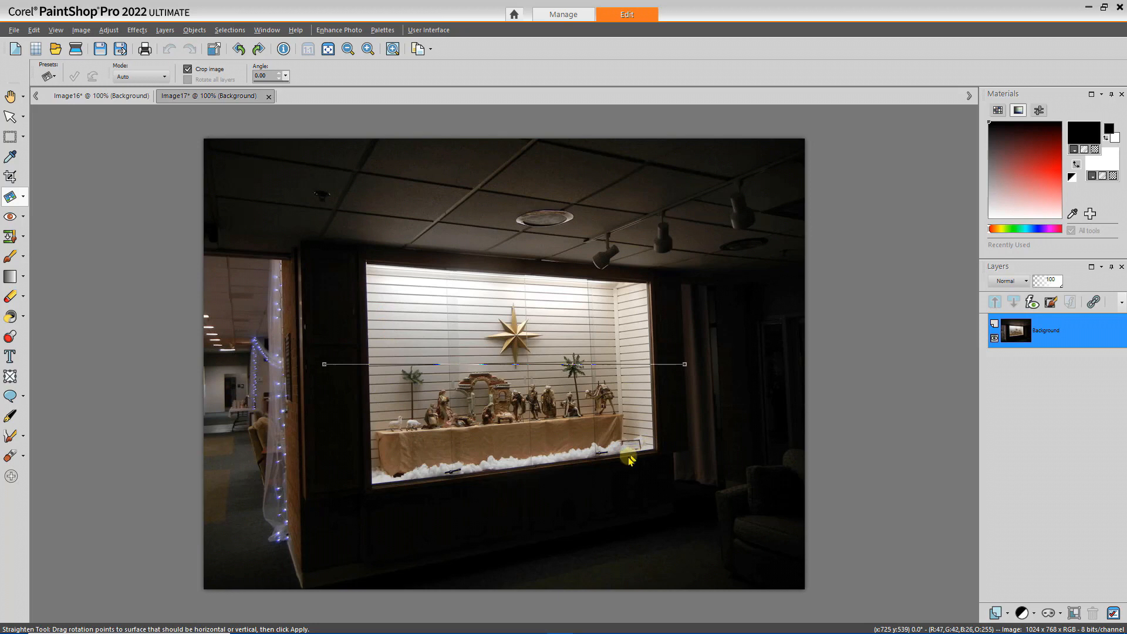
pyautogui.click(21, 196)
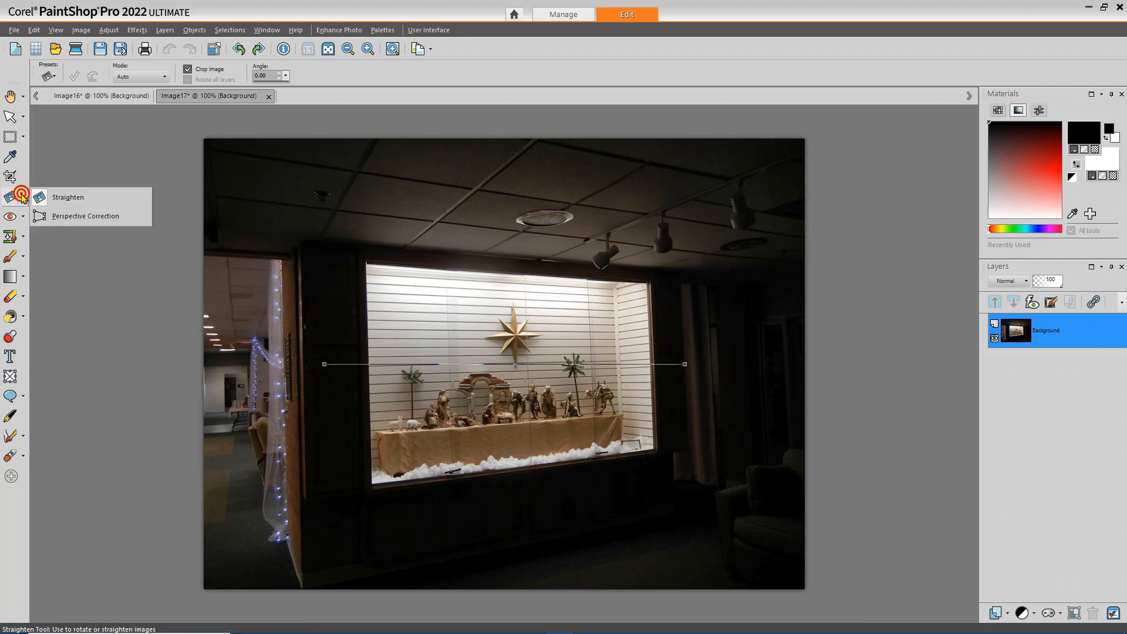
pyautogui.click(67, 217)
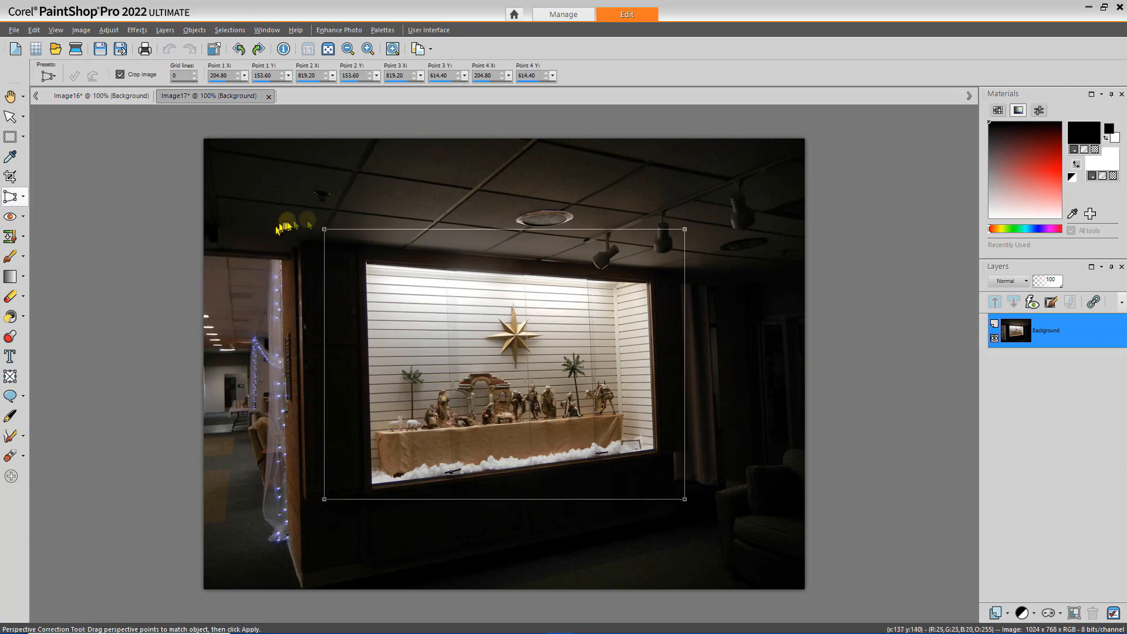
# Fit the perspective outline to the four corners of the lit display window and apply the correction with image cropping.
pyautogui.moveTo(324, 228); pyautogui.dragTo(365, 261)
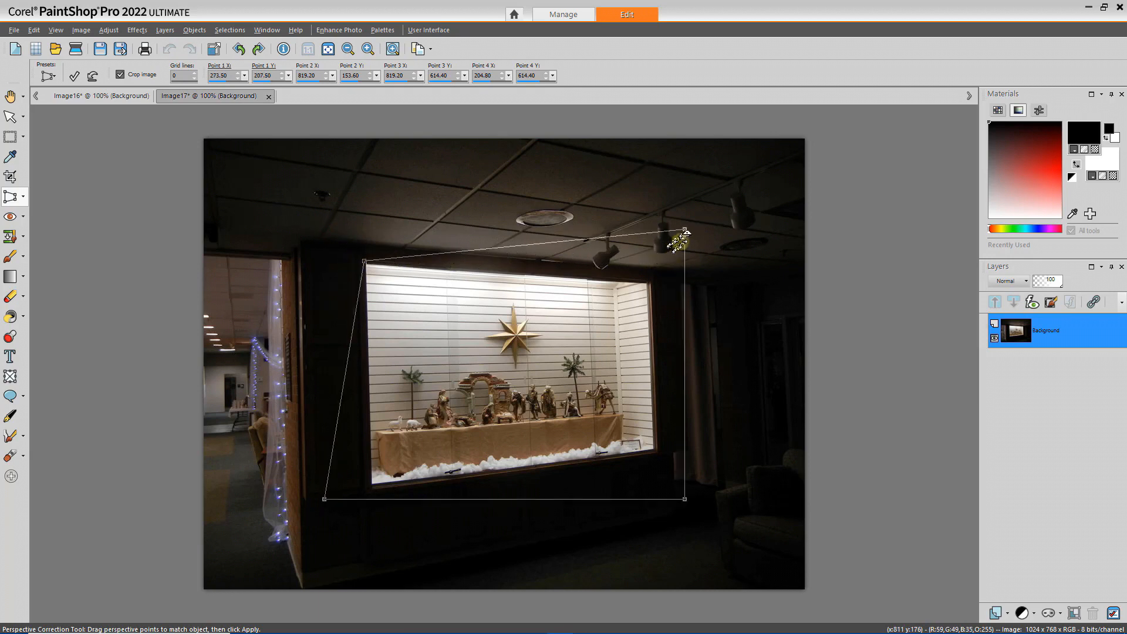
pyautogui.moveTo(681, 230); pyautogui.dragTo(650, 282)
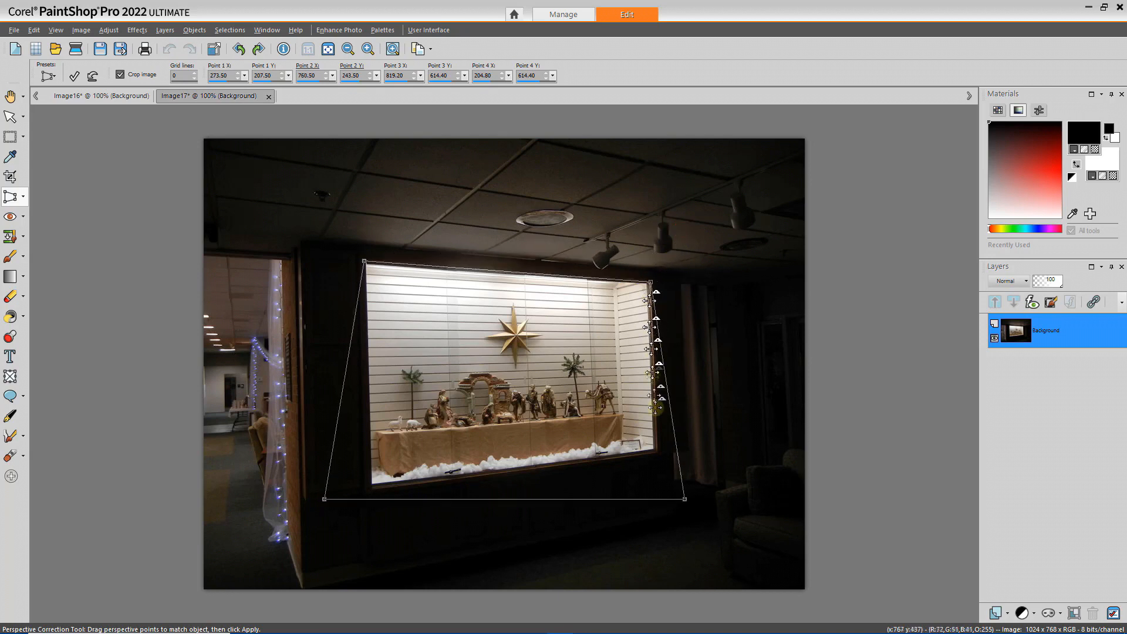
pyautogui.moveTo(681, 498); pyautogui.dragTo(657, 454)
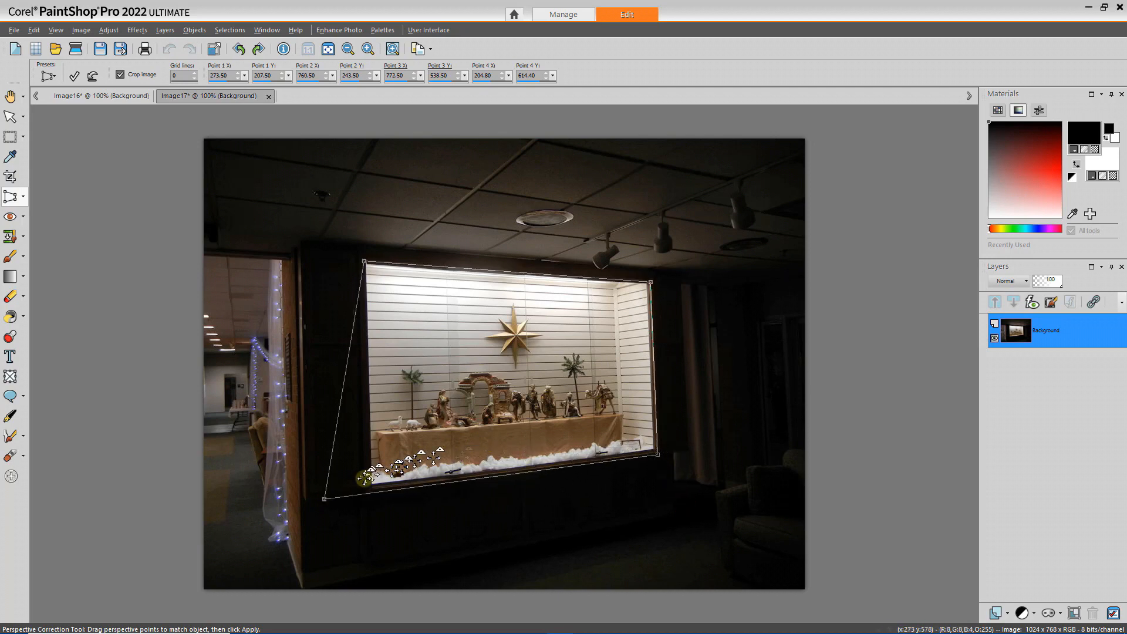
pyautogui.click(322, 499)
pyautogui.moveTo(321, 500); pyautogui.dragTo(369, 488)
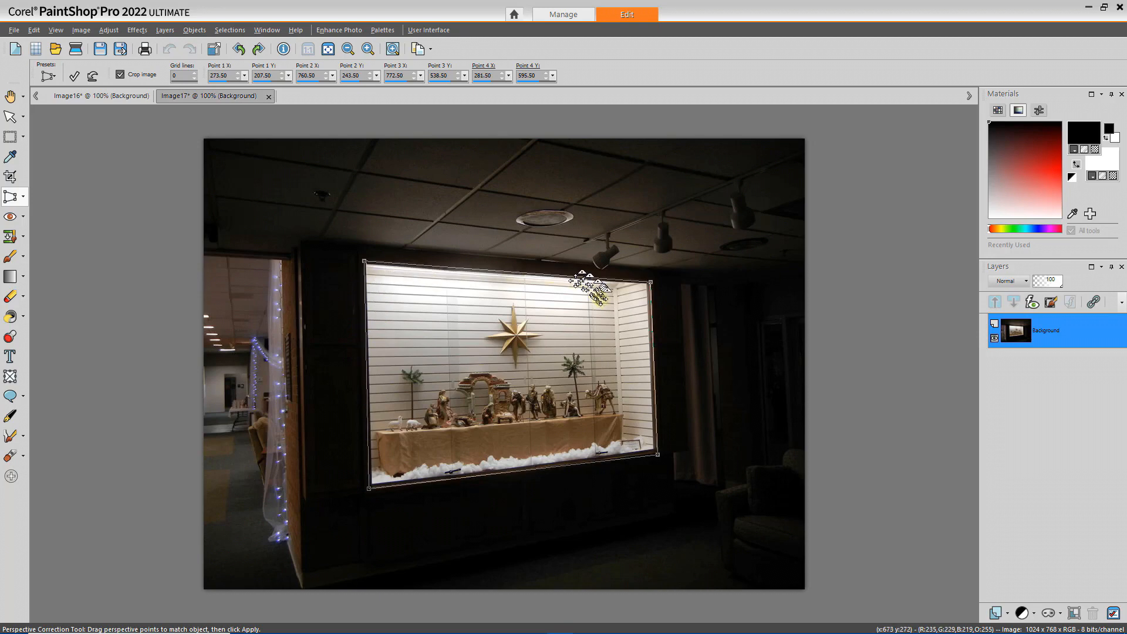
pyautogui.scroll(2, 742, 414)
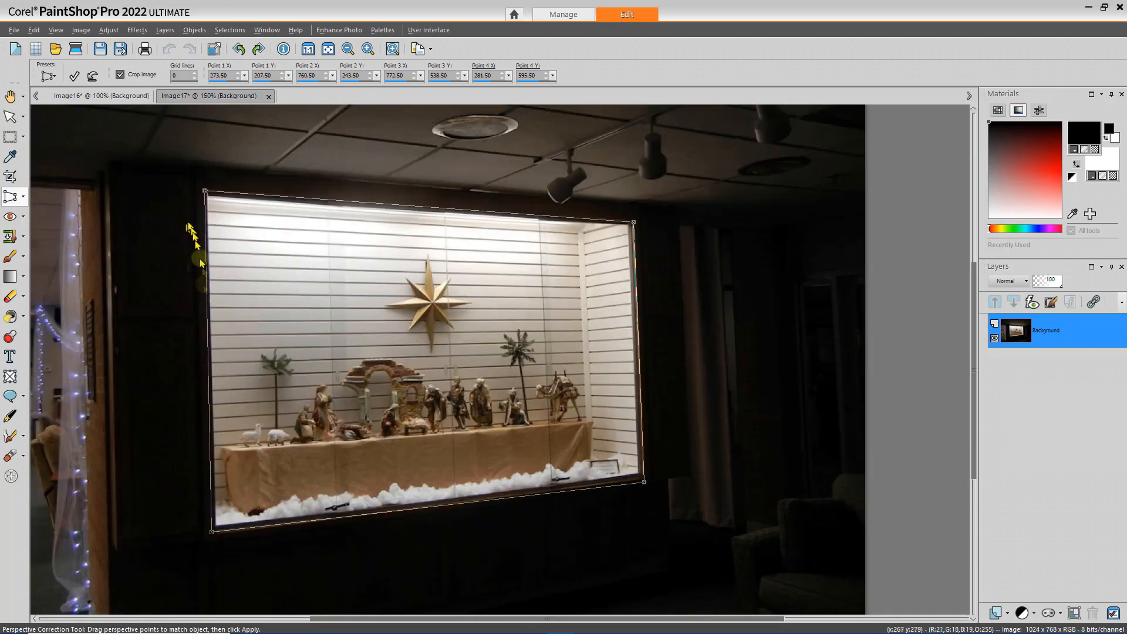
pyautogui.click(211, 535)
pyautogui.moveTo(212, 534); pyautogui.dragTo(213, 537)
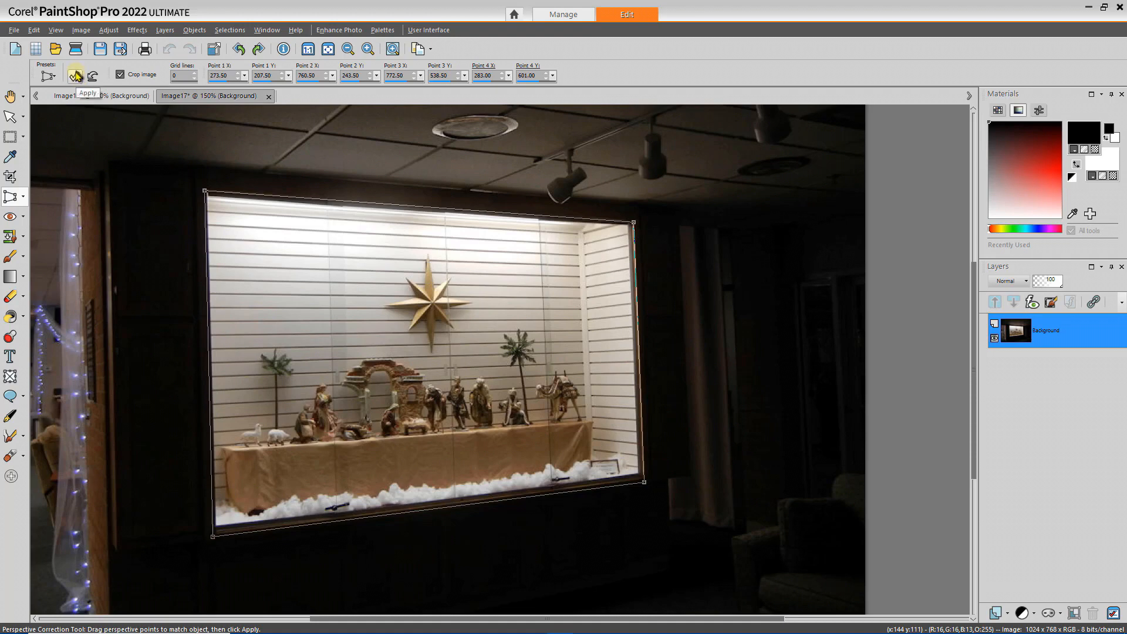
pyautogui.click(74, 75)
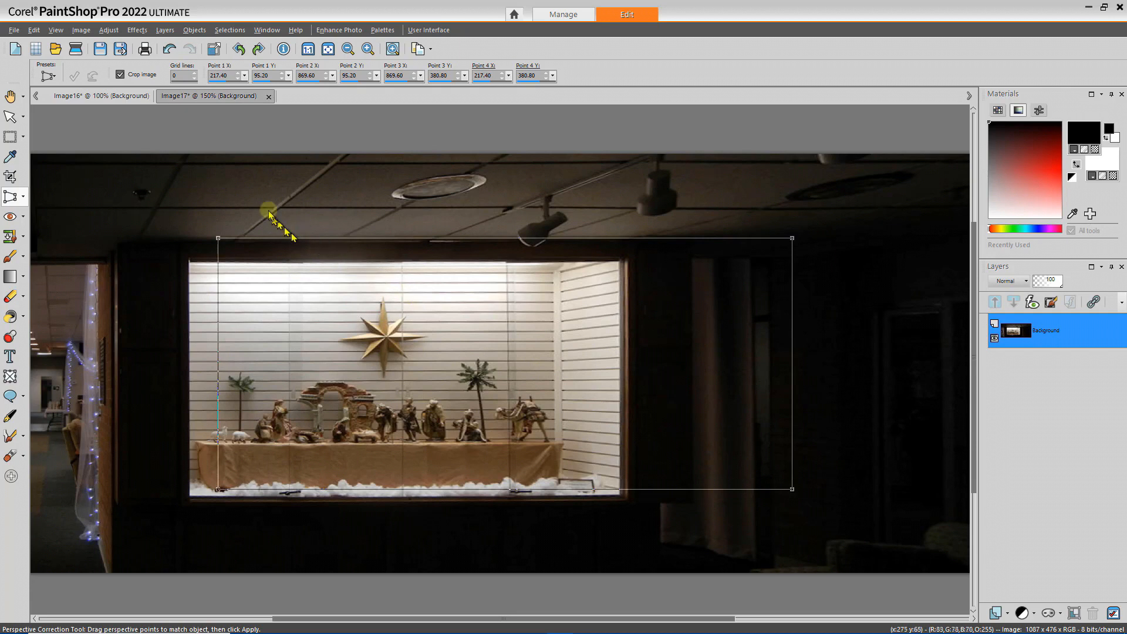
# Crop the corrected photo free form to the display's front wall and nativity scene, about 412 x 262 pixels.
pyautogui.click(9, 175)
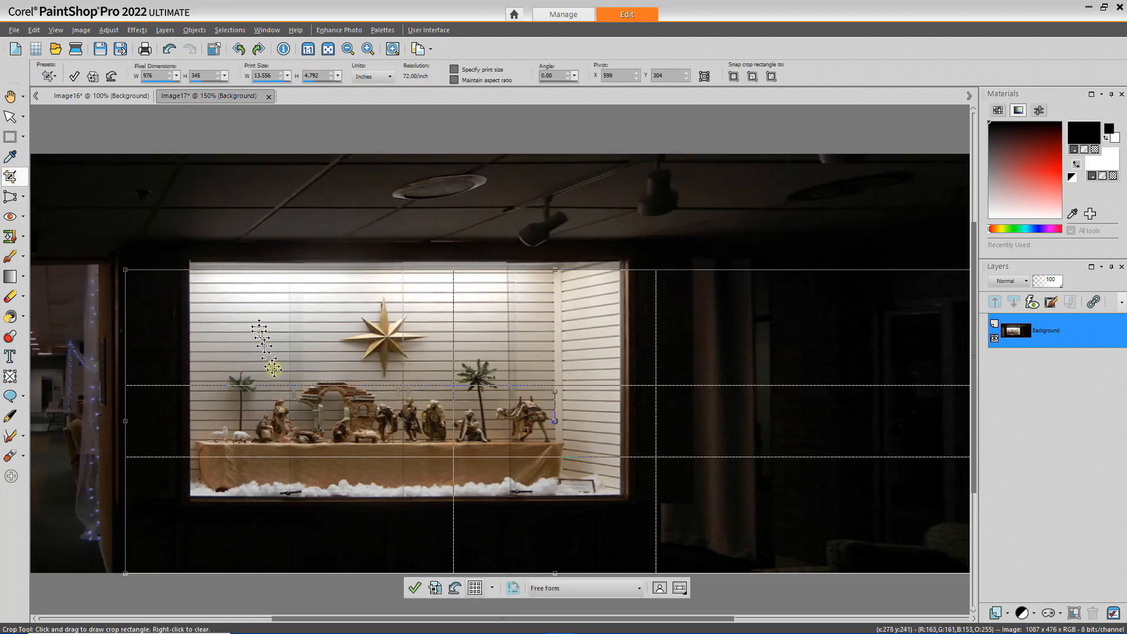
pyautogui.click(456, 589)
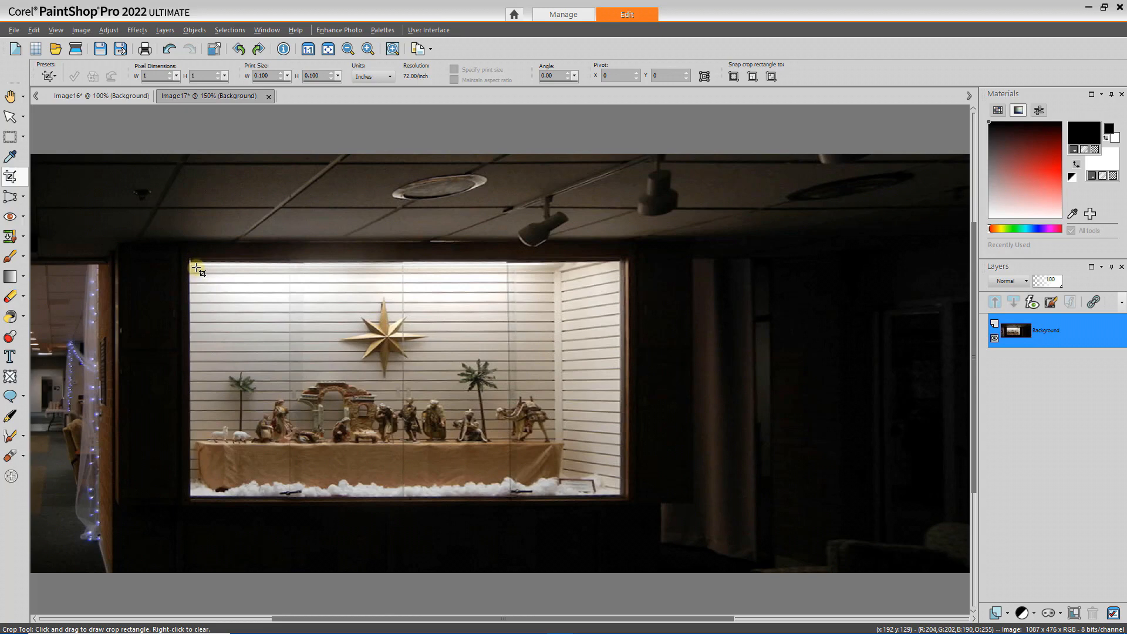
pyautogui.moveTo(196, 266)
pyautogui.mouseDown()
pyautogui.moveTo(221, 329)
pyautogui.moveTo(356, 437)
pyautogui.mouseUp()
pyautogui.moveTo(417, 465); pyautogui.dragTo(560, 498)
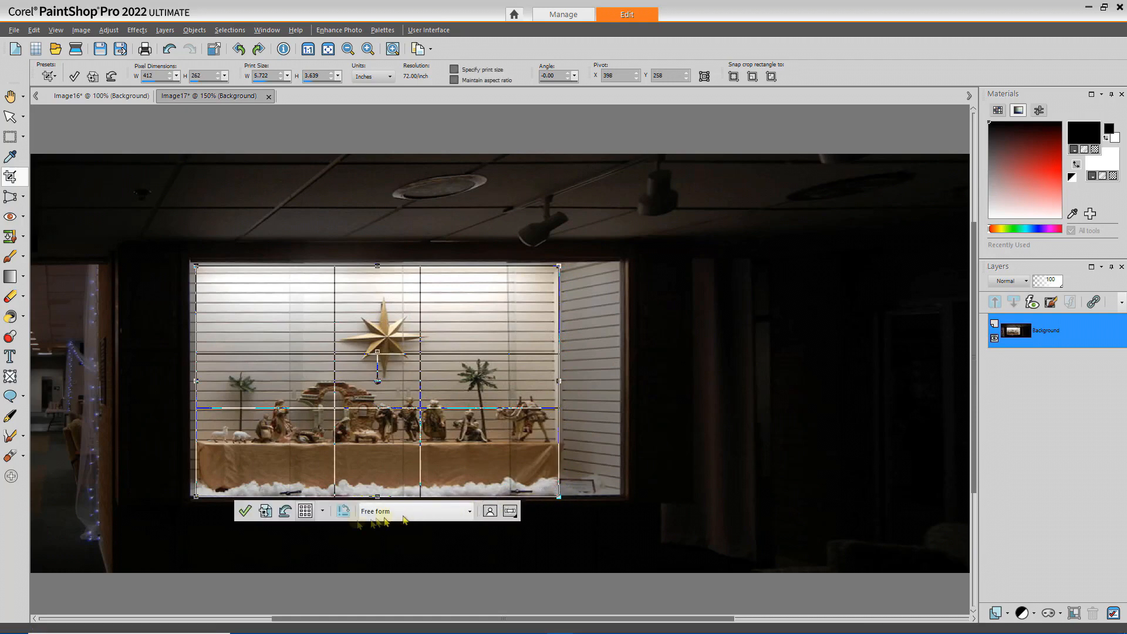
pyautogui.click(245, 511)
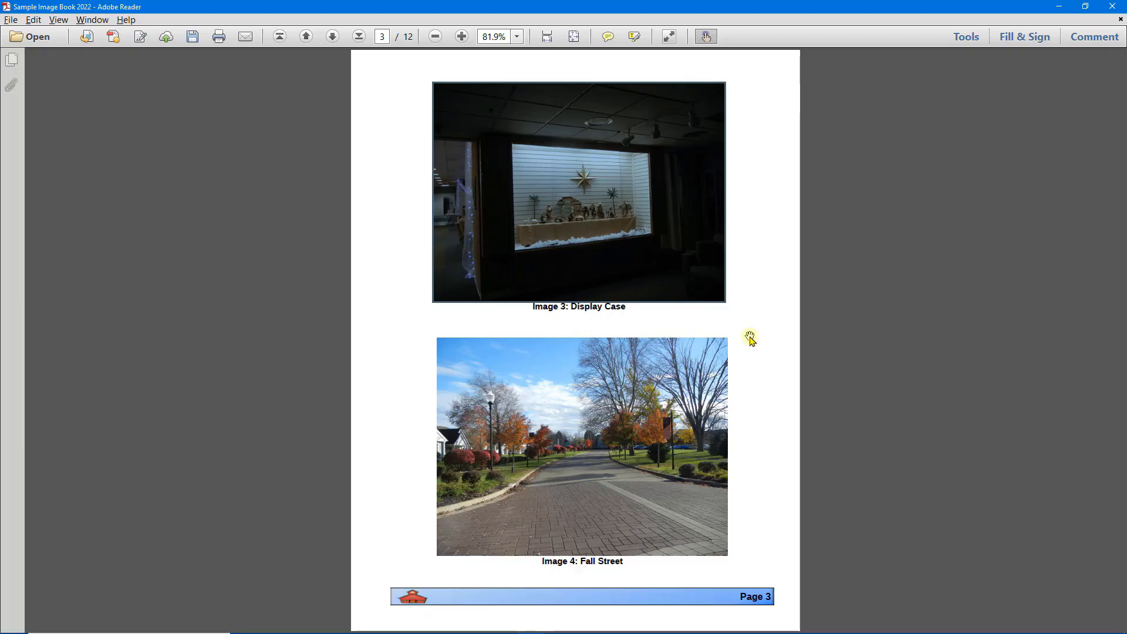
# Copy the Fall Street photo from page 3 of the Sample Image Book and paste it into PaintShop Pro as a new image.
pyautogui.click(600, 459)
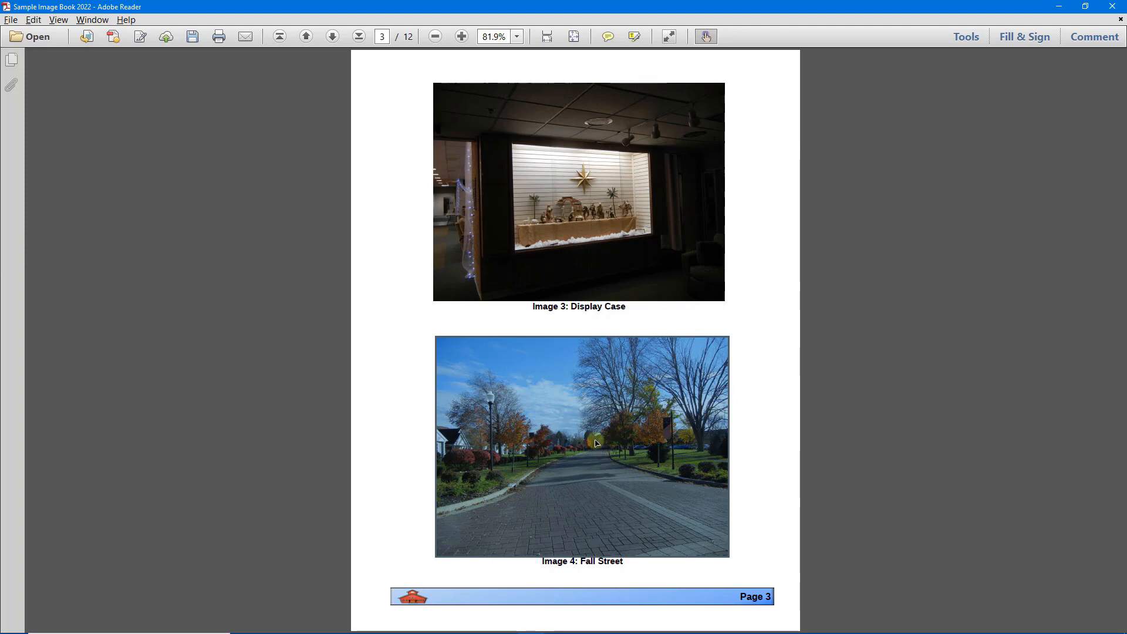
pyautogui.rightClick(597, 444)
pyautogui.click(614, 450)
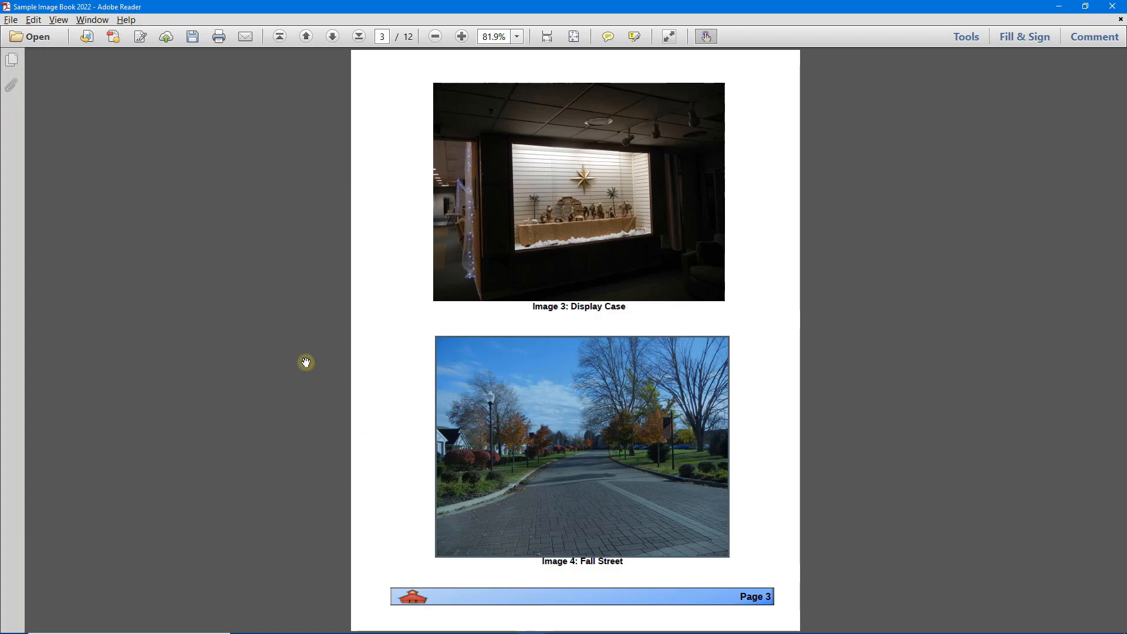
pyautogui.hotkey('alt', 'Tab')
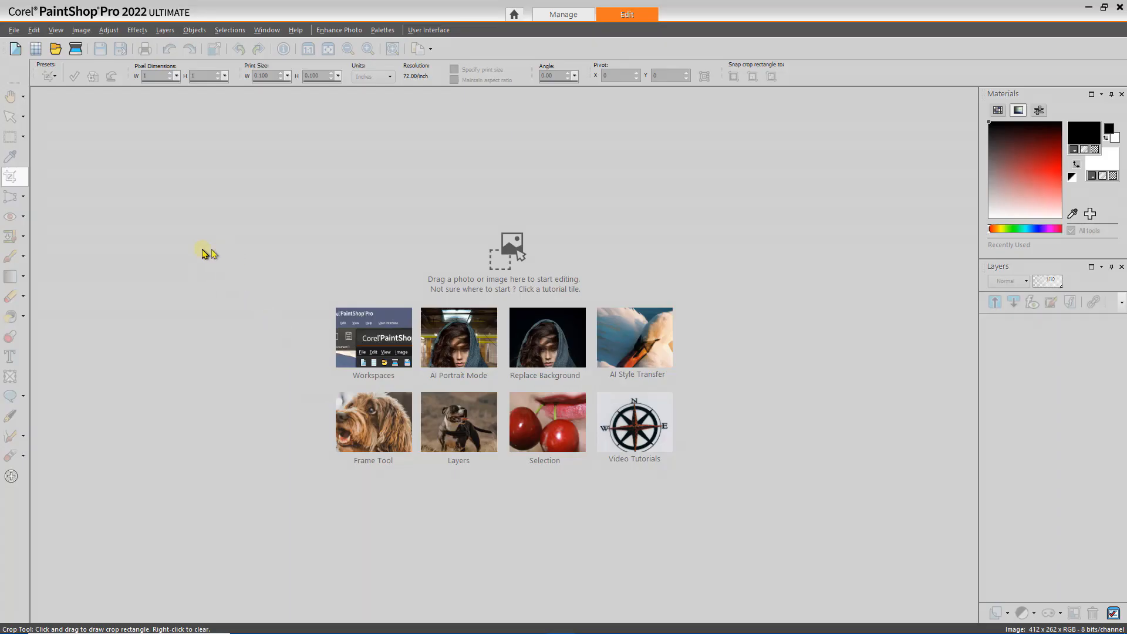
pyautogui.click(33, 30)
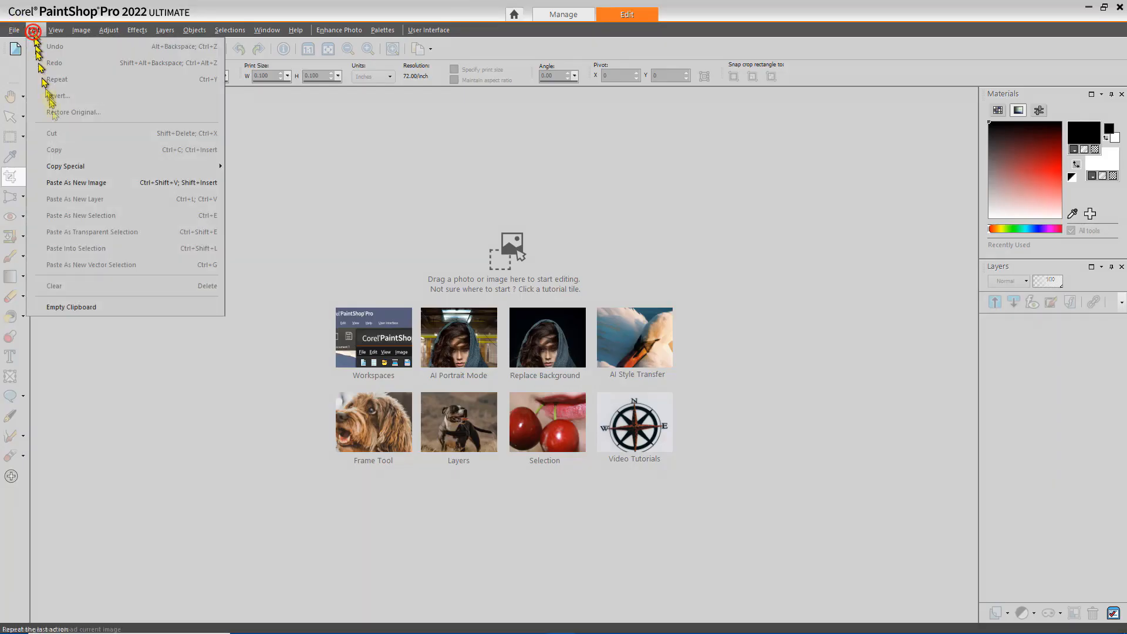
pyautogui.click(82, 186)
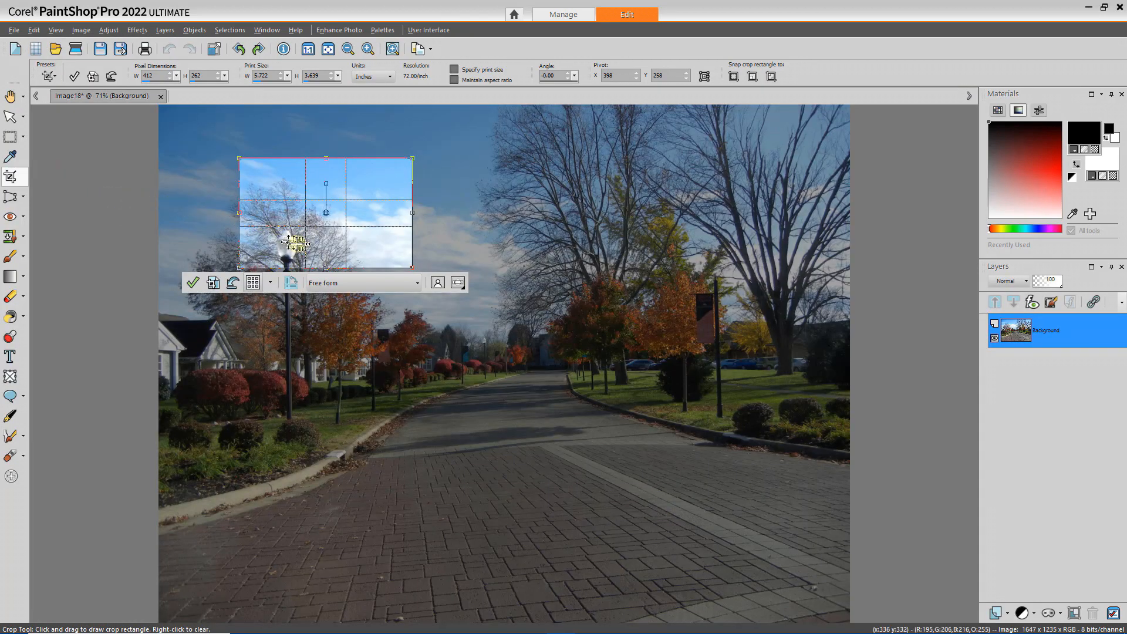
# Resize the Fall Street photo based on one side, setting its long side to 600 pixels.
pyautogui.click(12, 136)
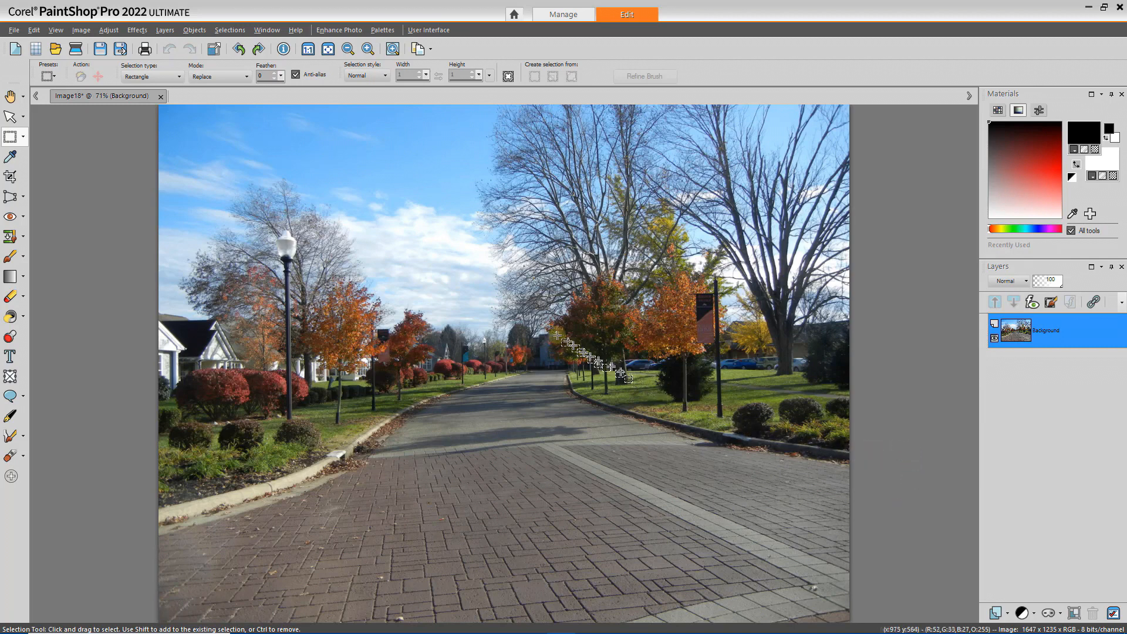
pyautogui.click(215, 49)
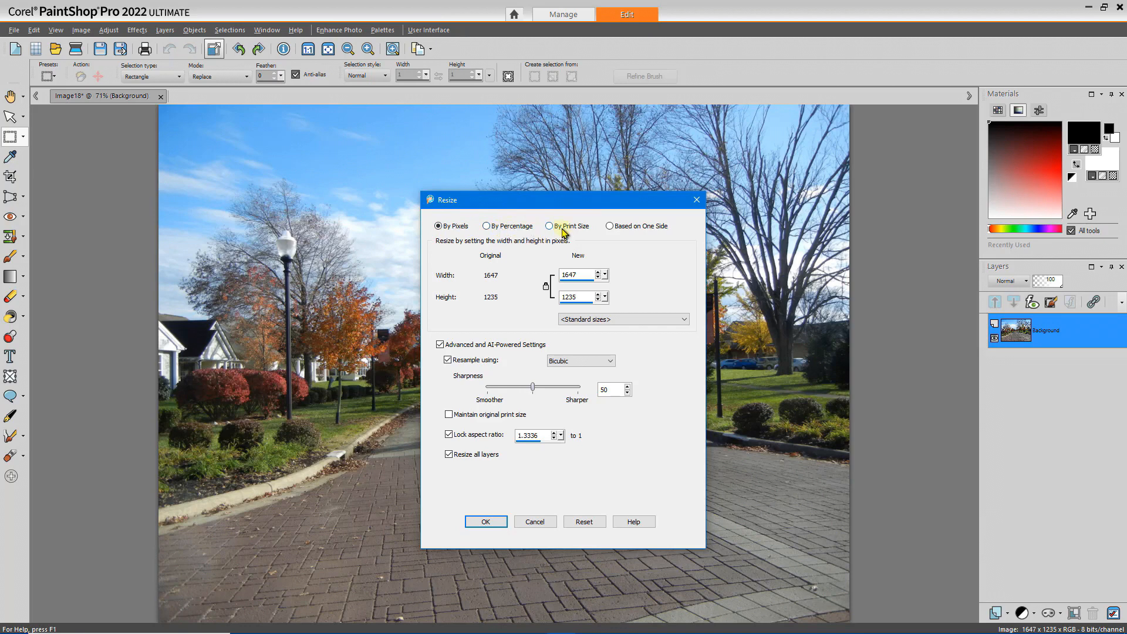
pyautogui.click(614, 226)
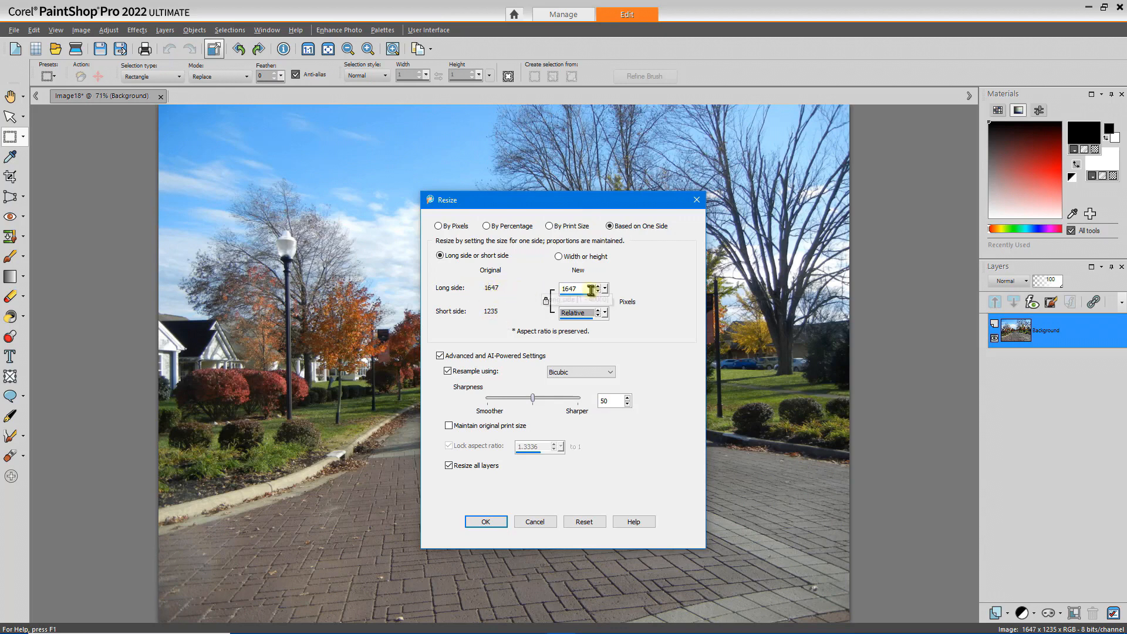
pyautogui.moveTo(587, 289); pyautogui.dragTo(550, 292)
pyautogui.press('Tab')
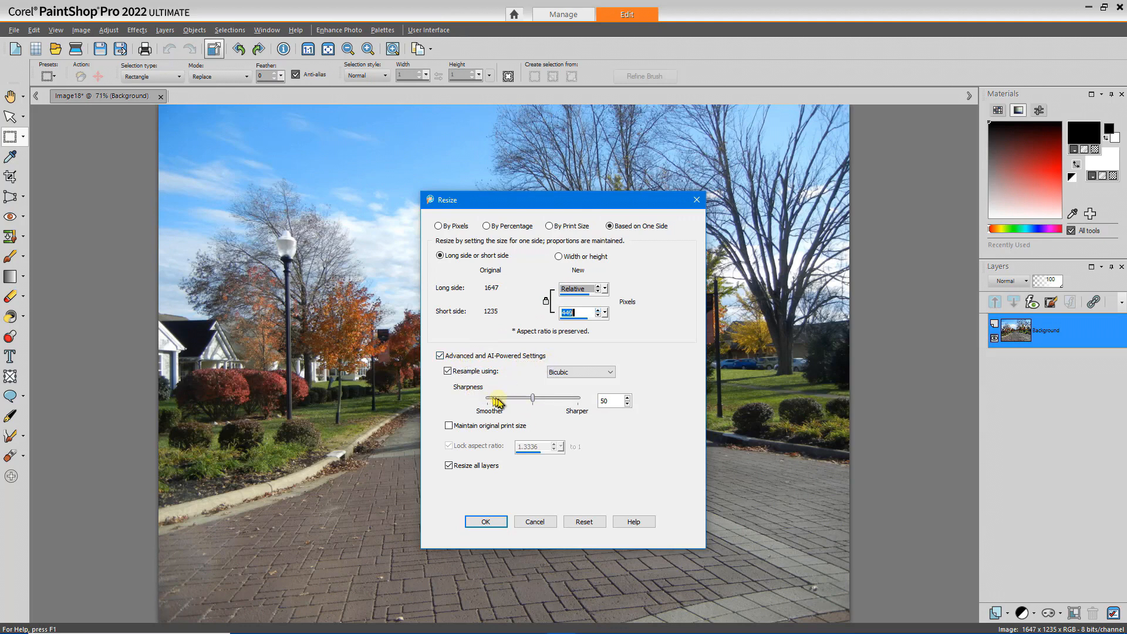
pyautogui.click(486, 521)
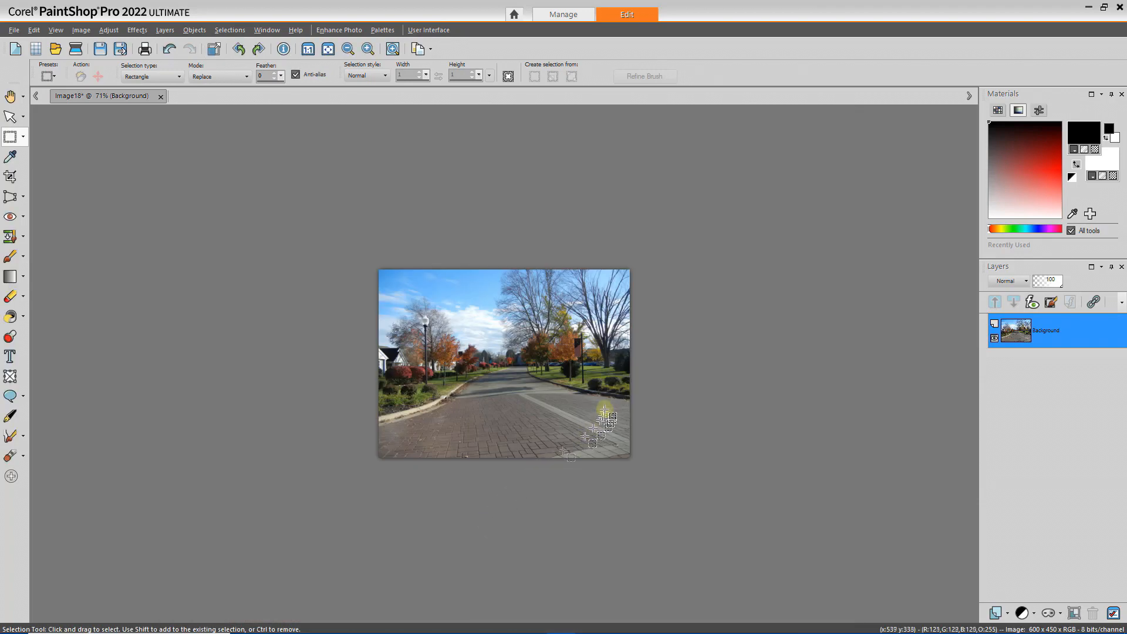
pyautogui.hotkey('ctrl', 'alt', 'n')
pyautogui.scroll(1, 606, 406)
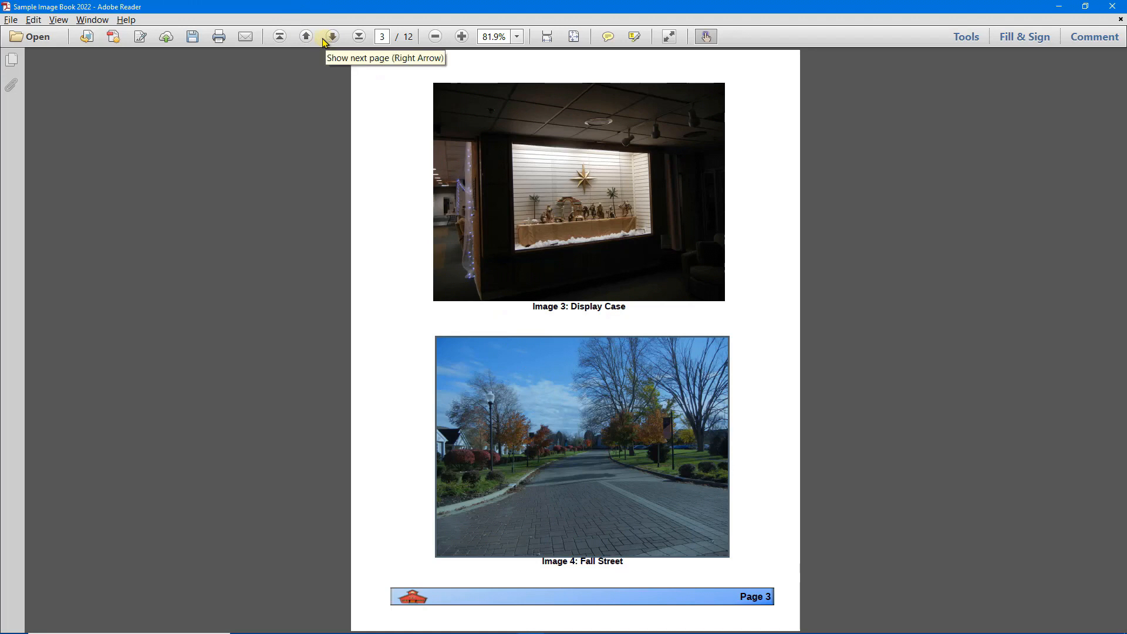
# Copy the Family Group photo from page 4 of the Sample Image Book and paste it into PaintShop Pro as a new image.
pyautogui.click(332, 37)
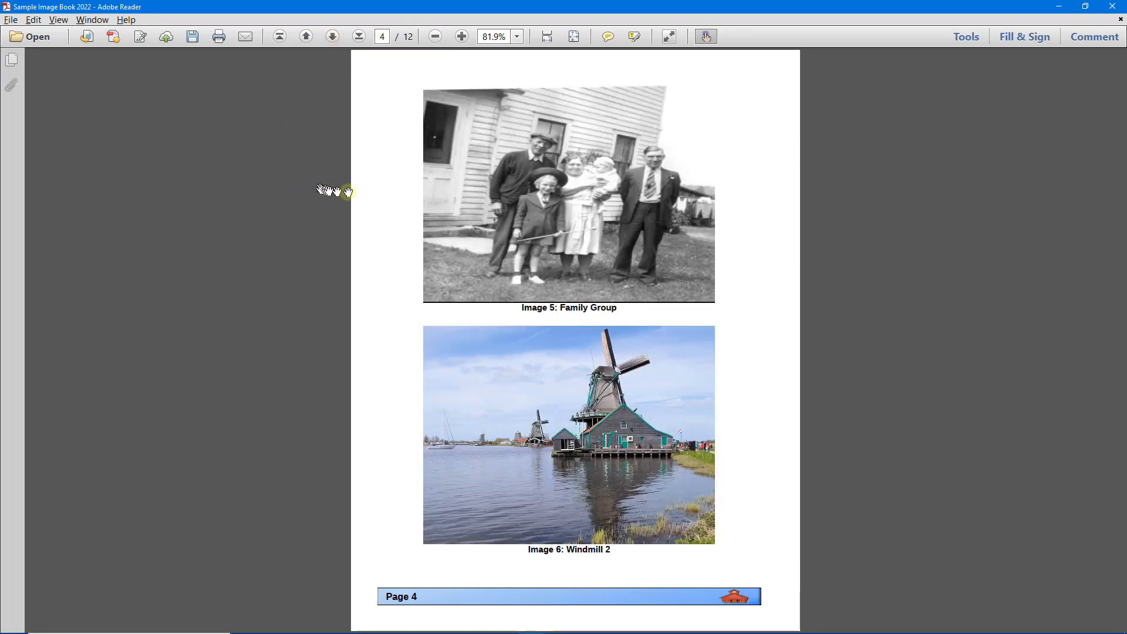
pyautogui.click(555, 208)
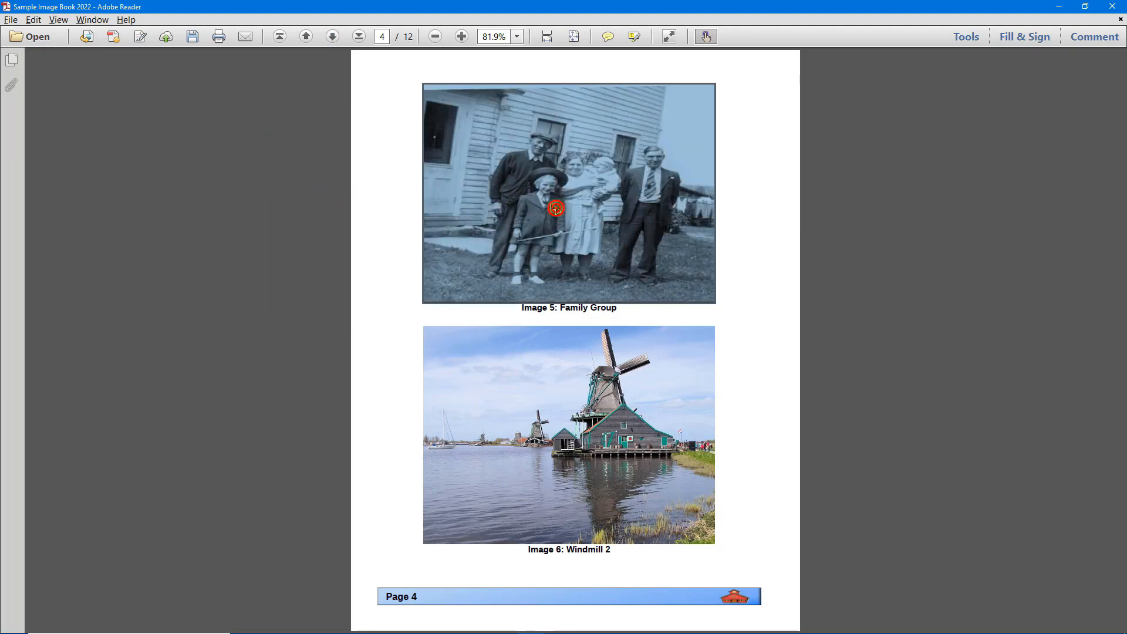
pyautogui.rightClick(568, 201)
pyautogui.click(584, 203)
pyautogui.hotkey('alt', 'Tab')
pyautogui.click(34, 30)
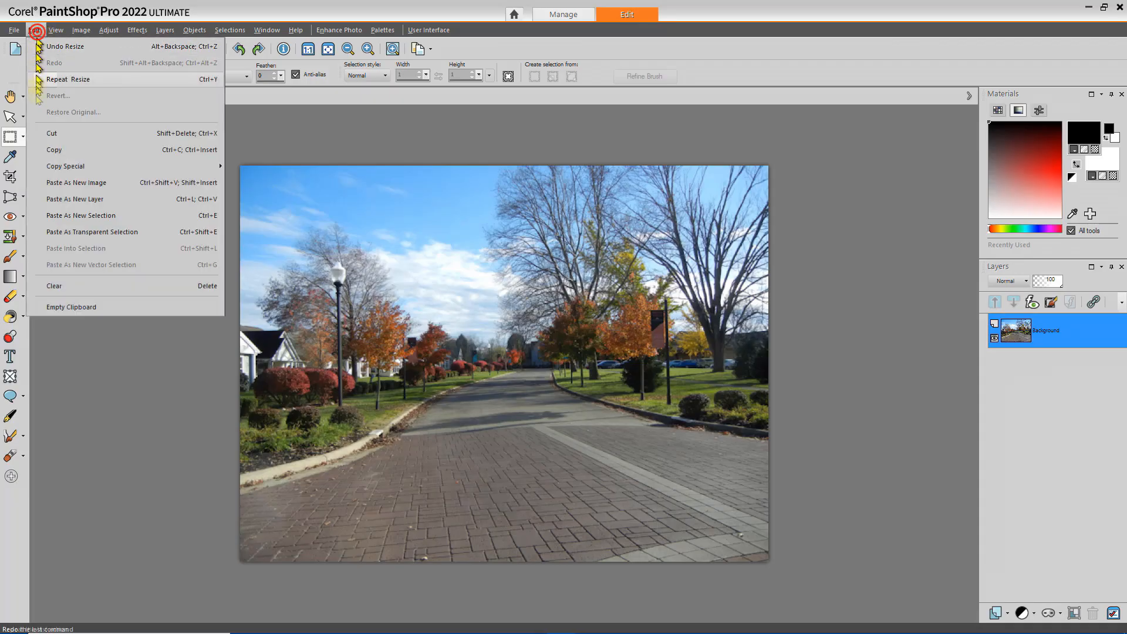
pyautogui.click(91, 186)
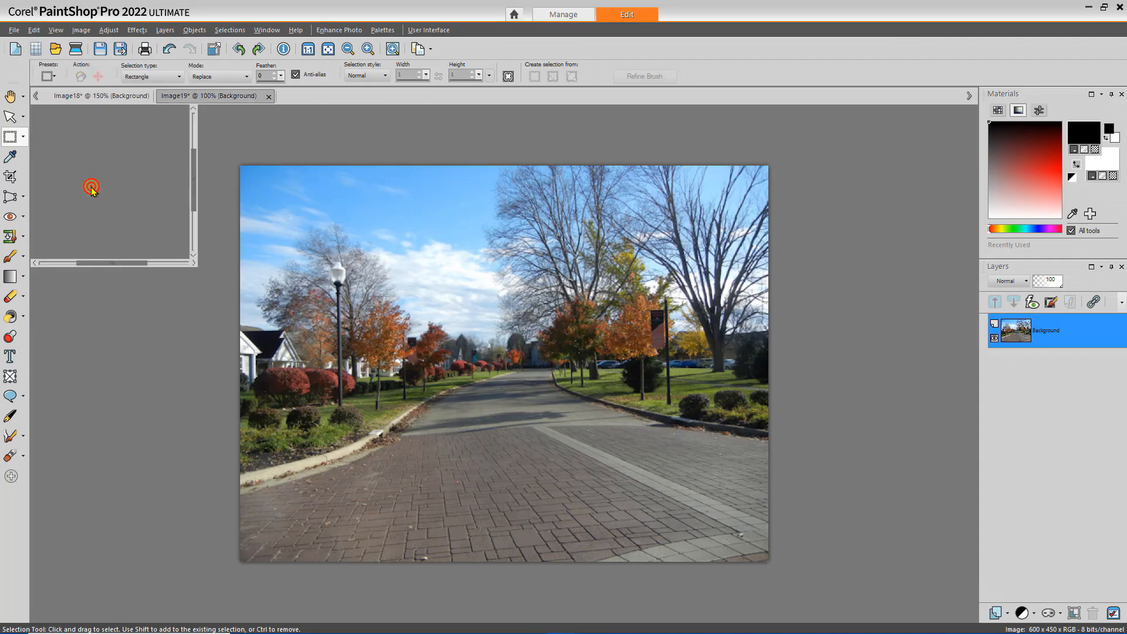
# Straighten the Family Group photo with the Straighten tool at about 5.94 degrees, in Auto mode with image cropping.
pyautogui.scroll(1, 305, 323)
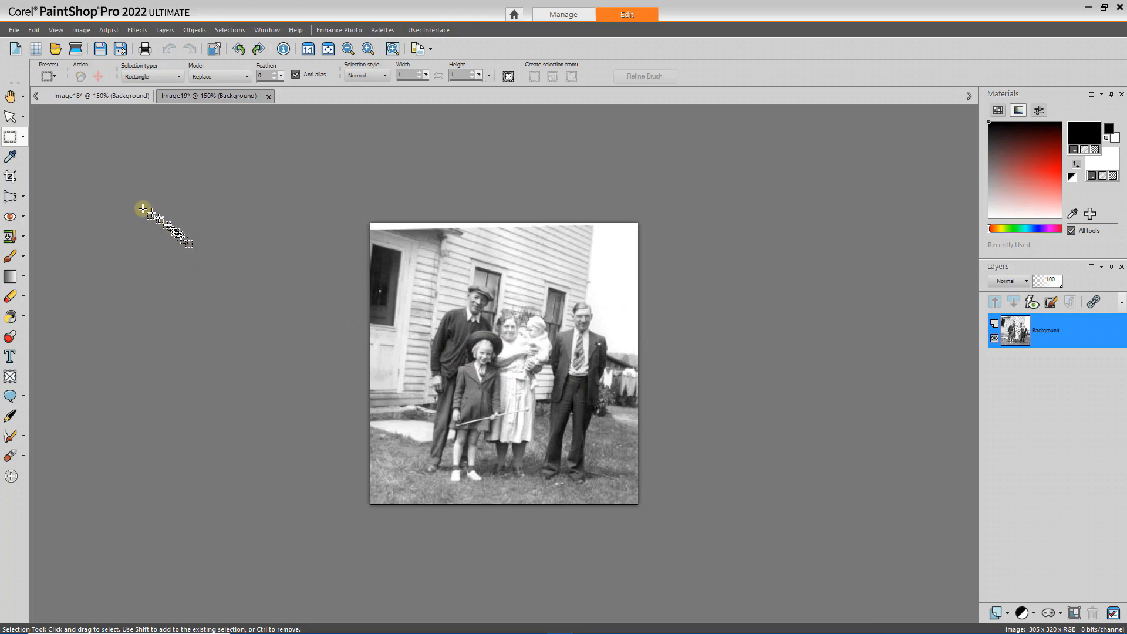
pyautogui.click(26, 198)
pyautogui.click(35, 198)
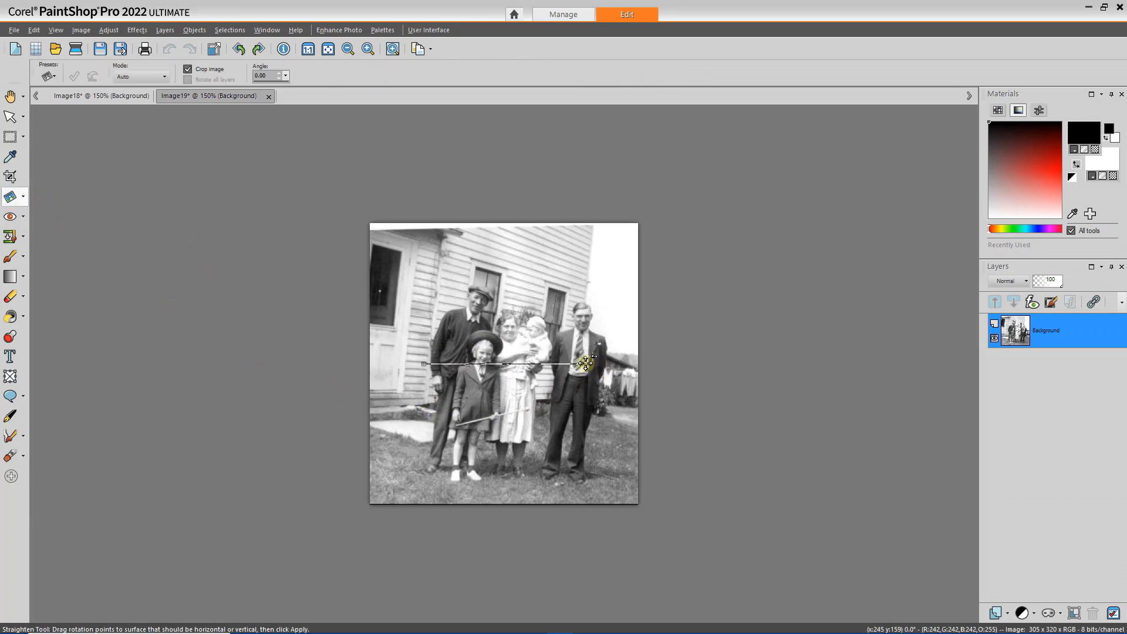
pyautogui.moveTo(586, 362); pyautogui.dragTo(599, 381)
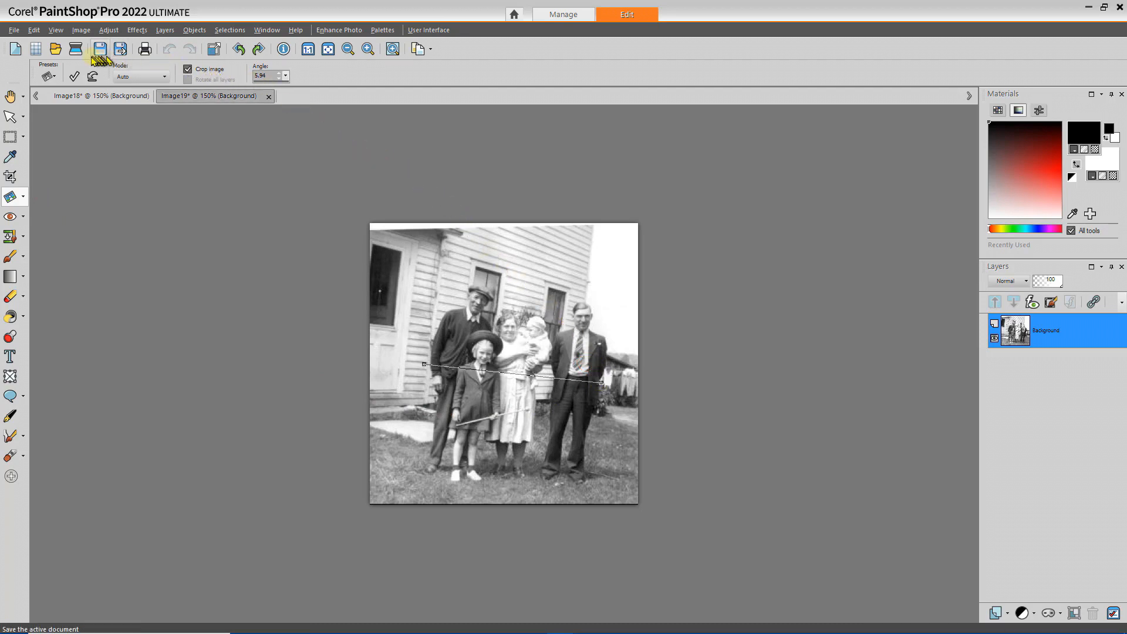
pyautogui.click(74, 77)
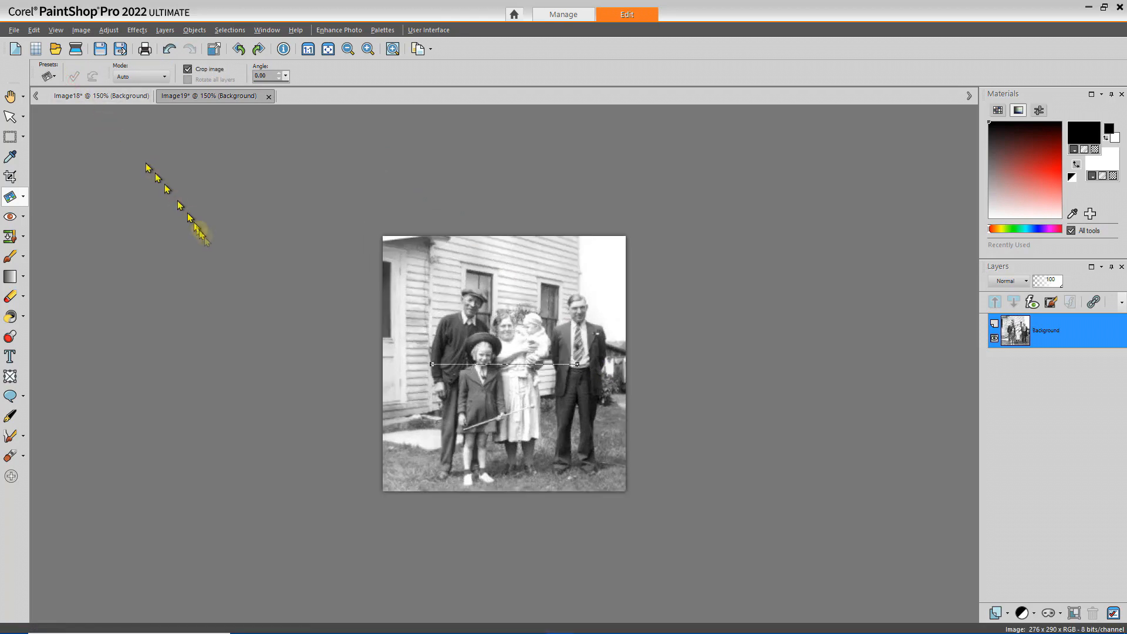
# Crop the straightened Family Group photo closely around the people, to about 219 x 245 pixels.
pyautogui.click(12, 176)
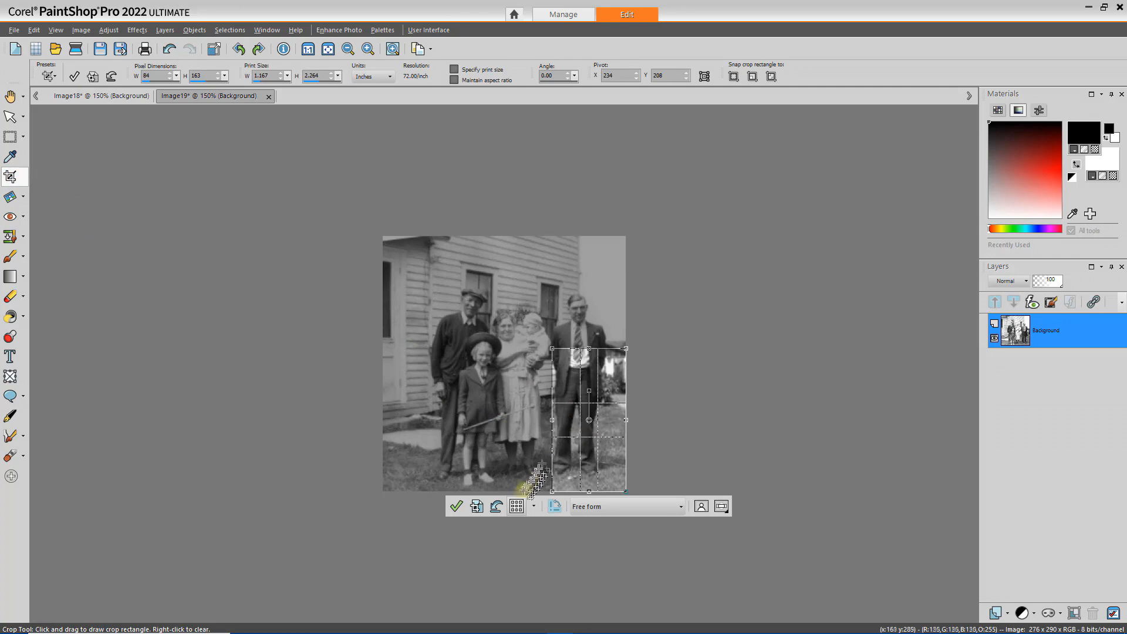
pyautogui.click(496, 506)
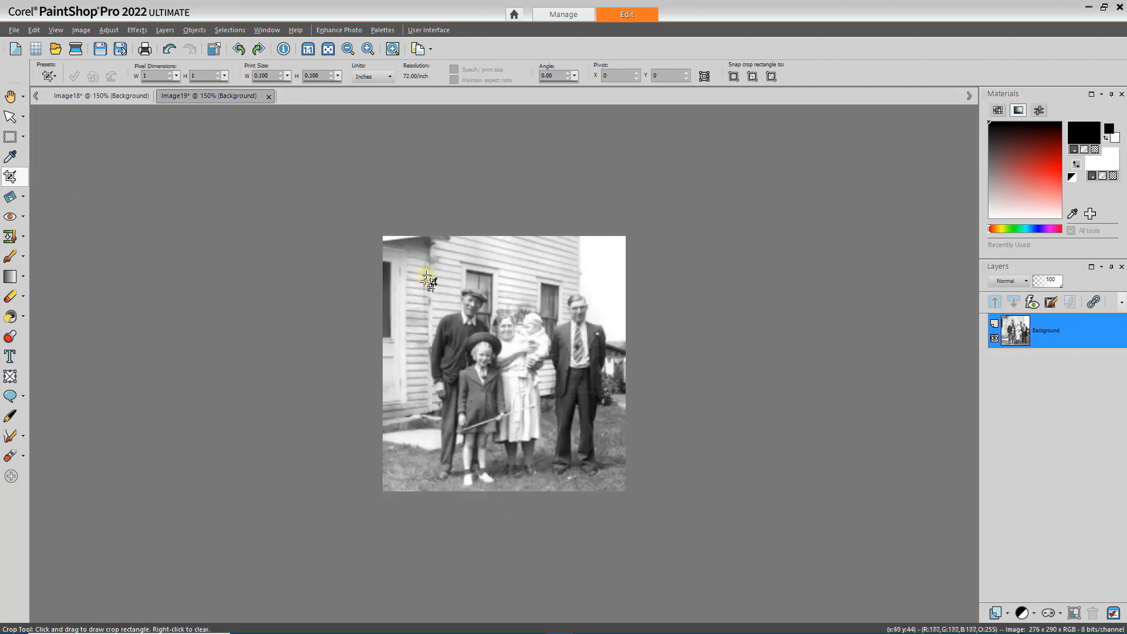
pyautogui.moveTo(424, 275)
pyautogui.mouseDown()
pyautogui.moveTo(536, 456)
pyautogui.moveTo(617, 493)
pyautogui.mouseUp()
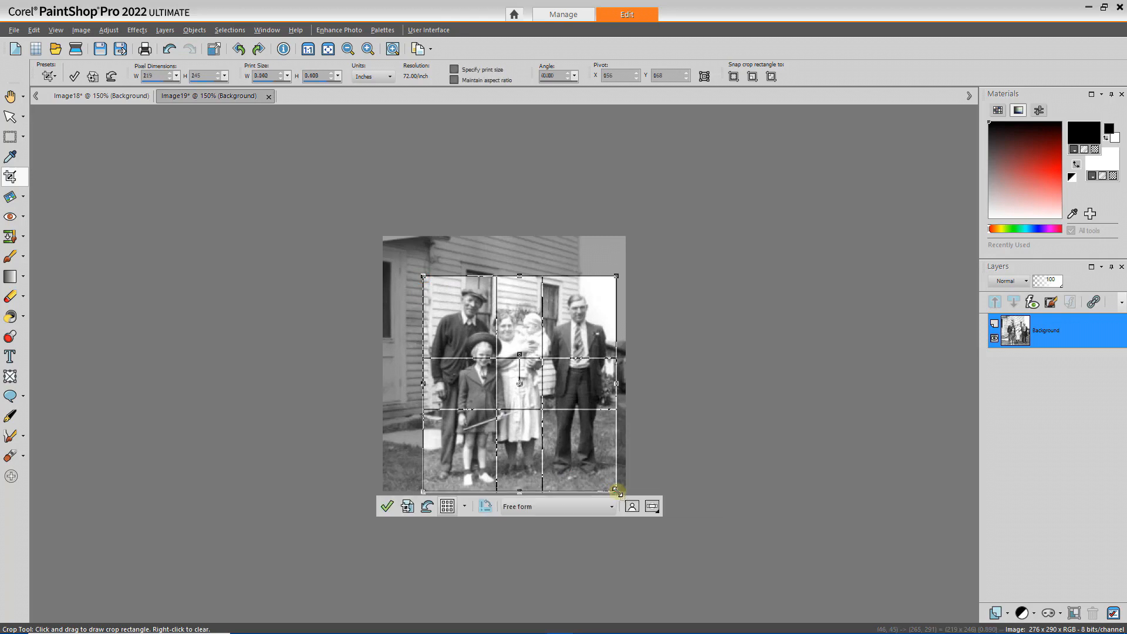
pyautogui.click(390, 504)
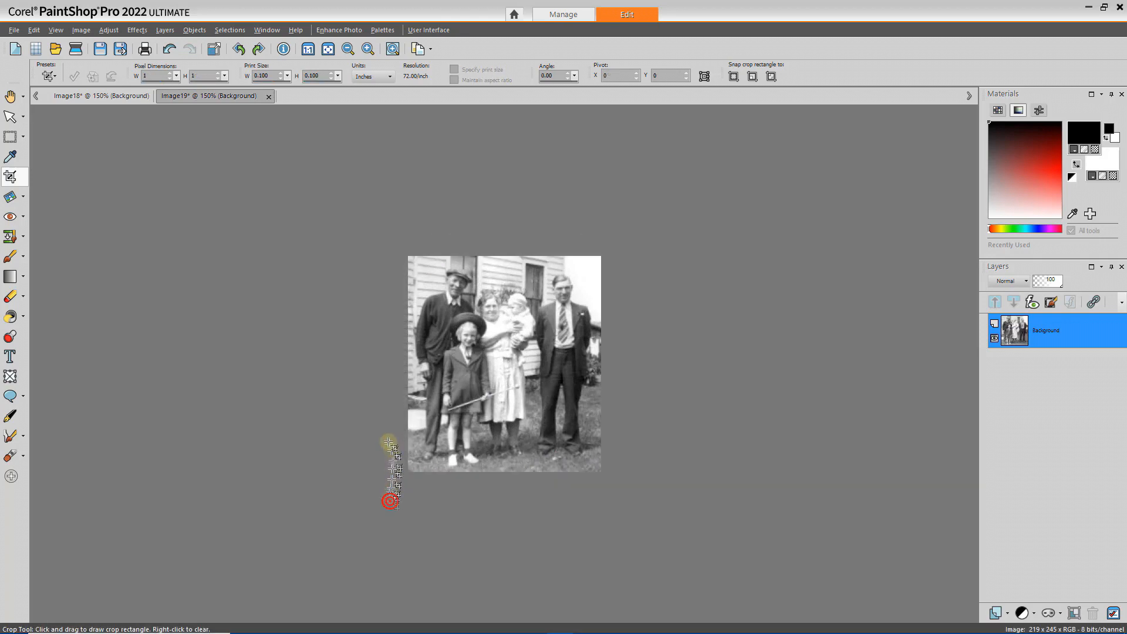
# Examine the cropped Family Group photo at high magnification to judge its sharpness around the faces.
pyautogui.scroll(2, 379, 387)
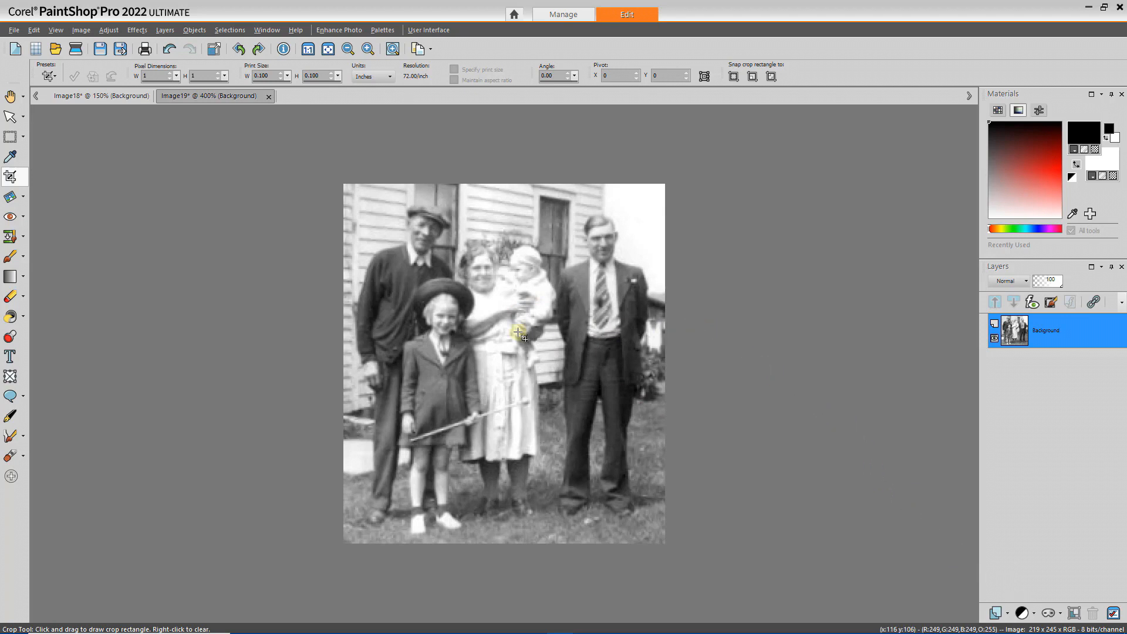
pyautogui.scroll(2, 521, 334)
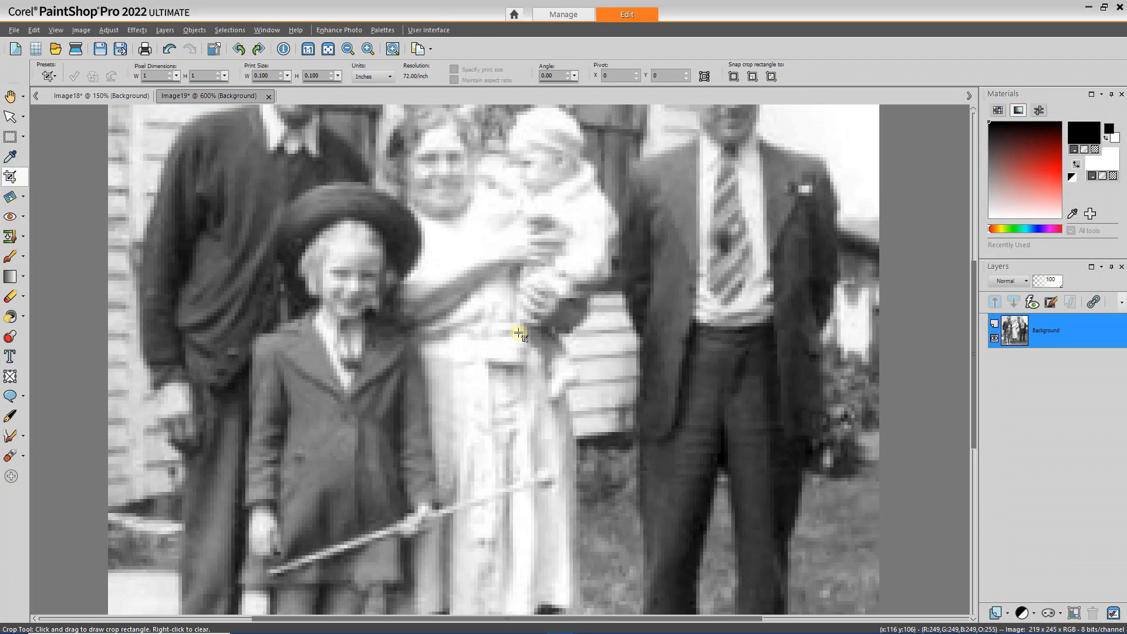
pyautogui.scroll(1, 520, 334)
pyautogui.scroll(1, 426, 332)
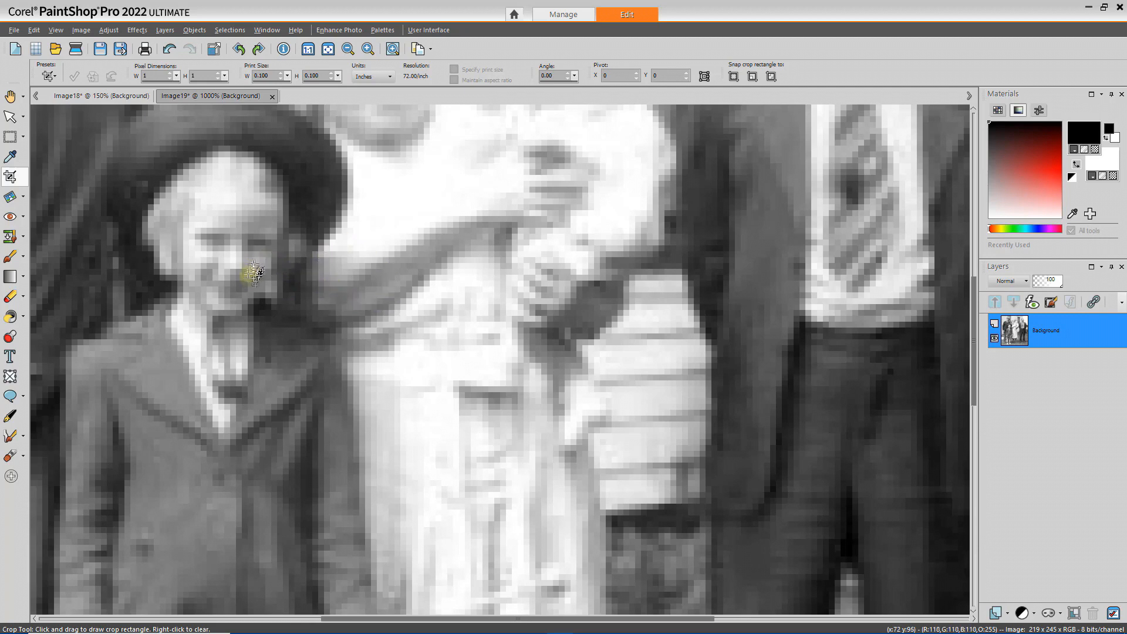
pyautogui.scroll(-6, 313, 289)
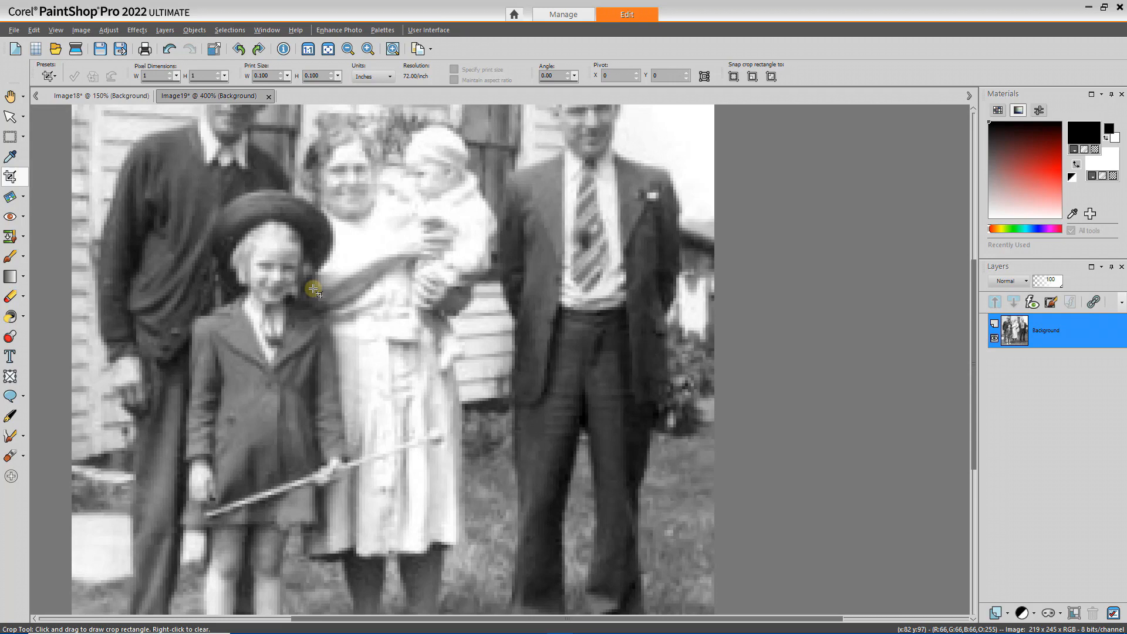
pyautogui.scroll(-1, 314, 289)
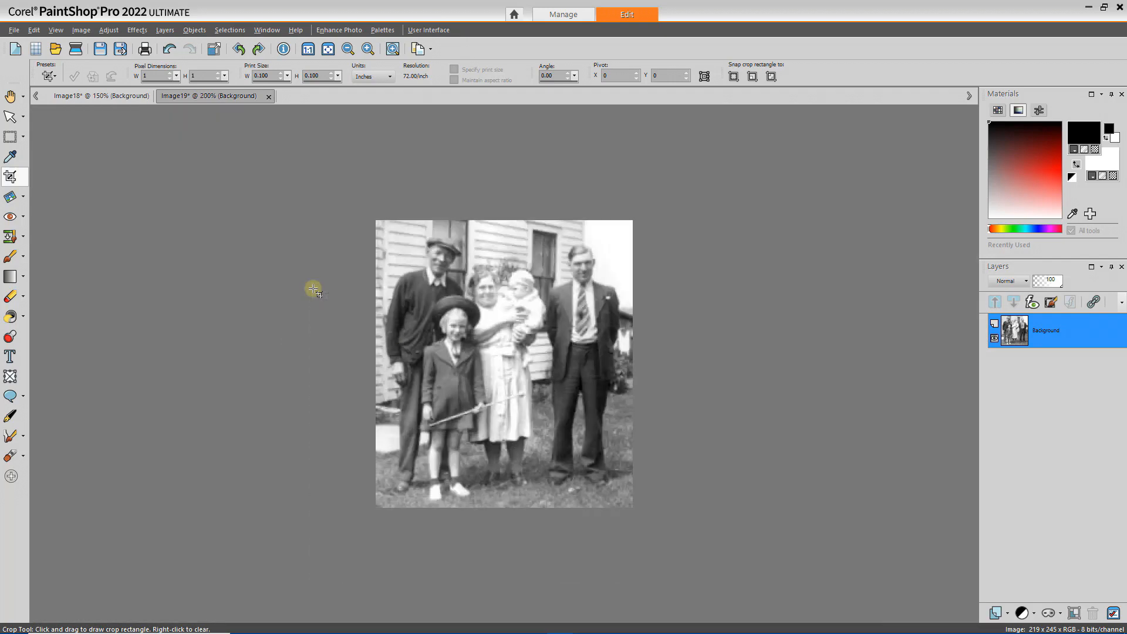
pyautogui.scroll(1, 313, 289)
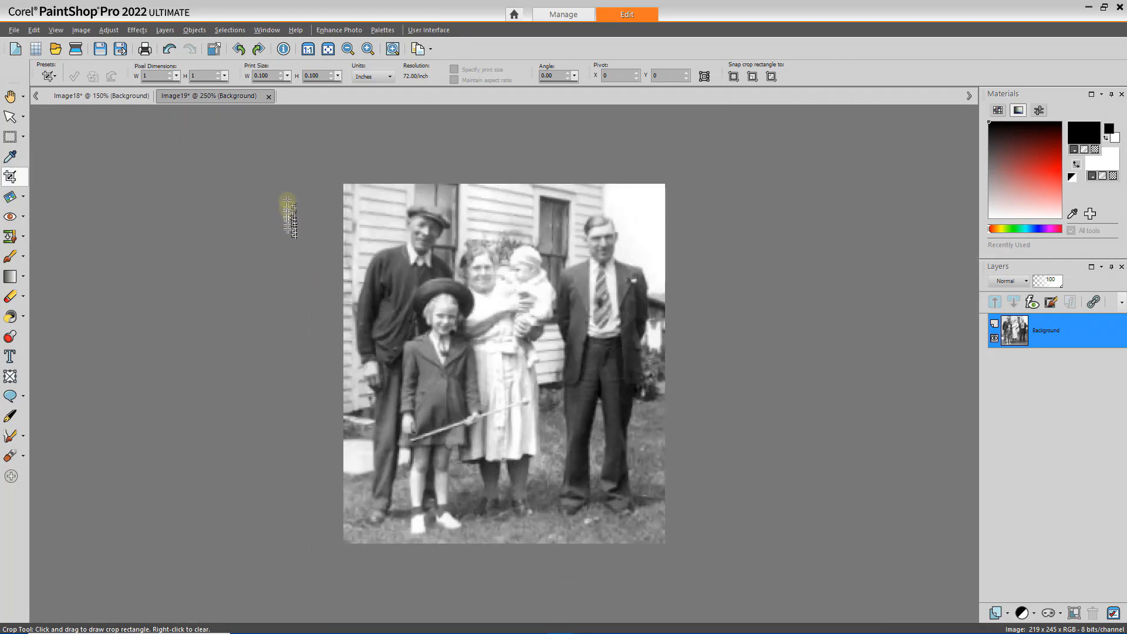
# Resize the Family Group photo based on one side, setting the long side to 1024 pixels with AI-Powered Photorealistic resampling.
pyautogui.click(214, 52)
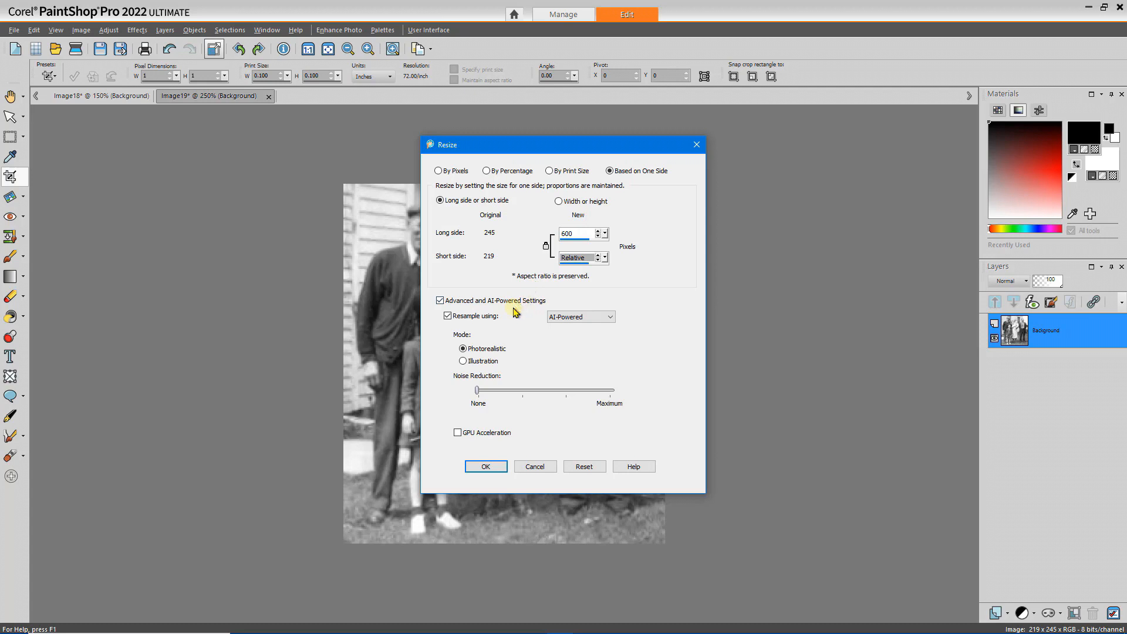
pyautogui.moveTo(586, 233); pyautogui.dragTo(552, 234)
pyautogui.press('Tab')
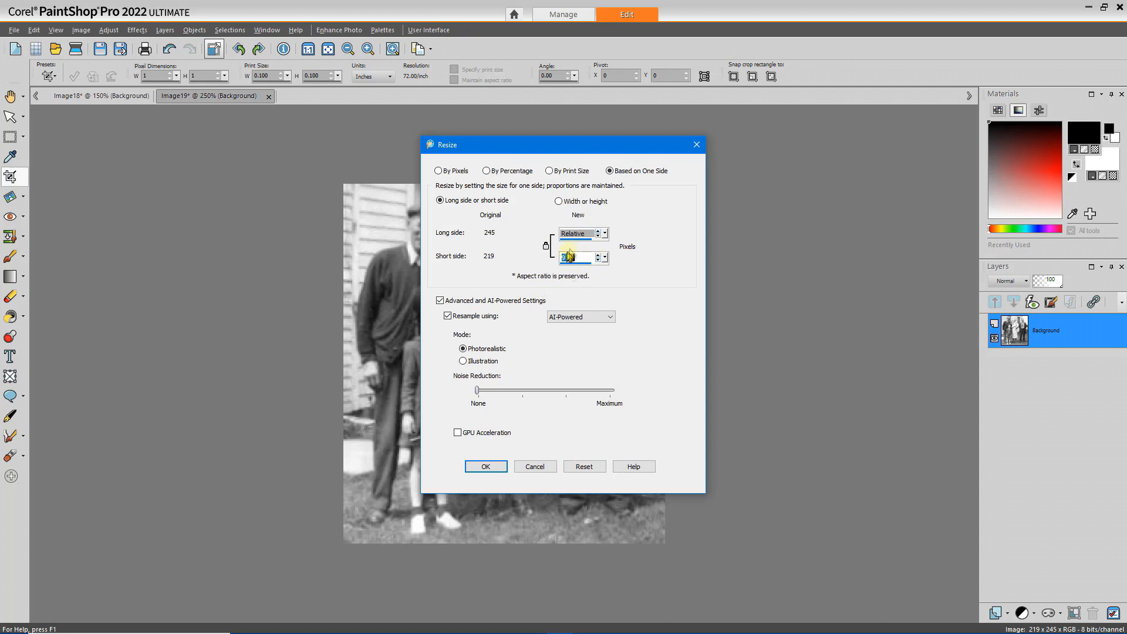
pyautogui.click(591, 233)
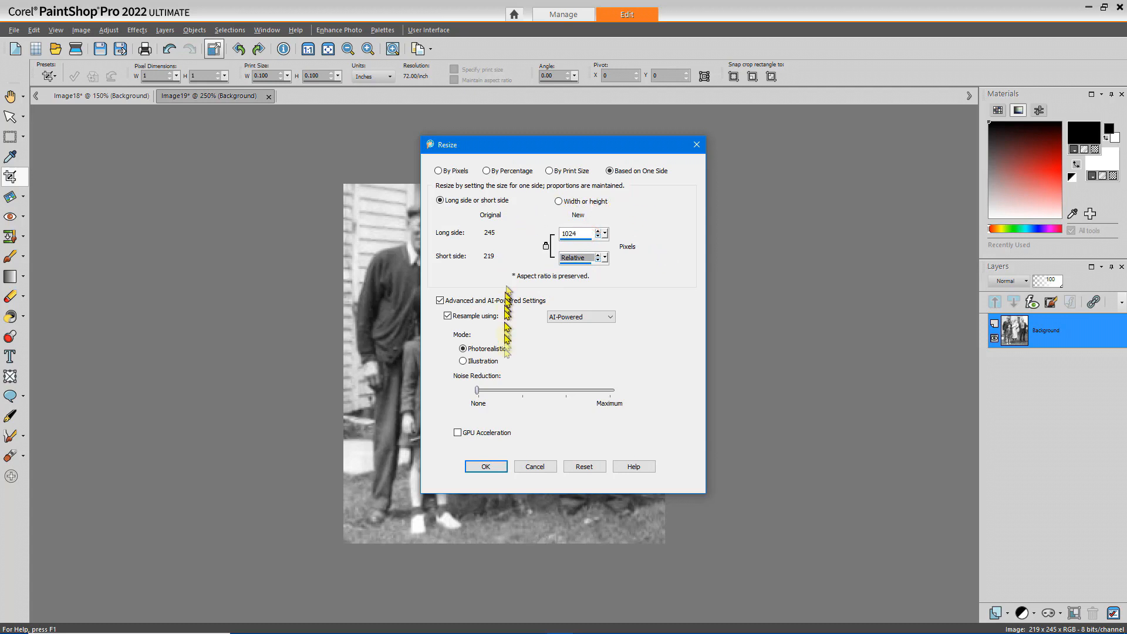
pyautogui.click(486, 467)
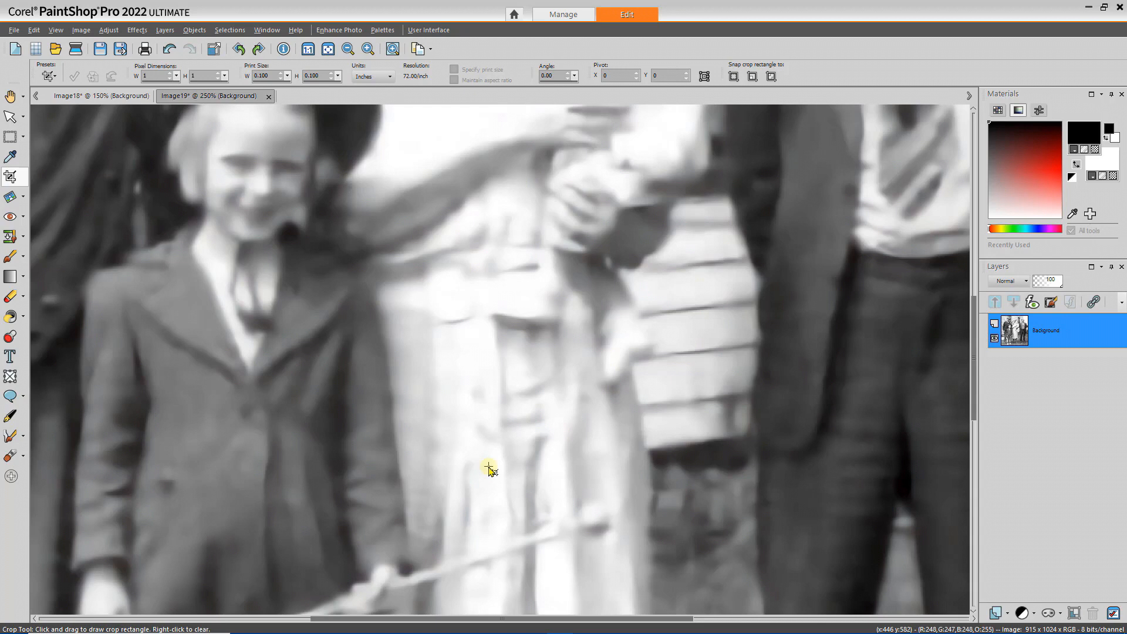
# Examine the enlarged Family Group photo as a whole and up close, comparing detail in the girl's face.
pyautogui.scroll(-4, 453, 334)
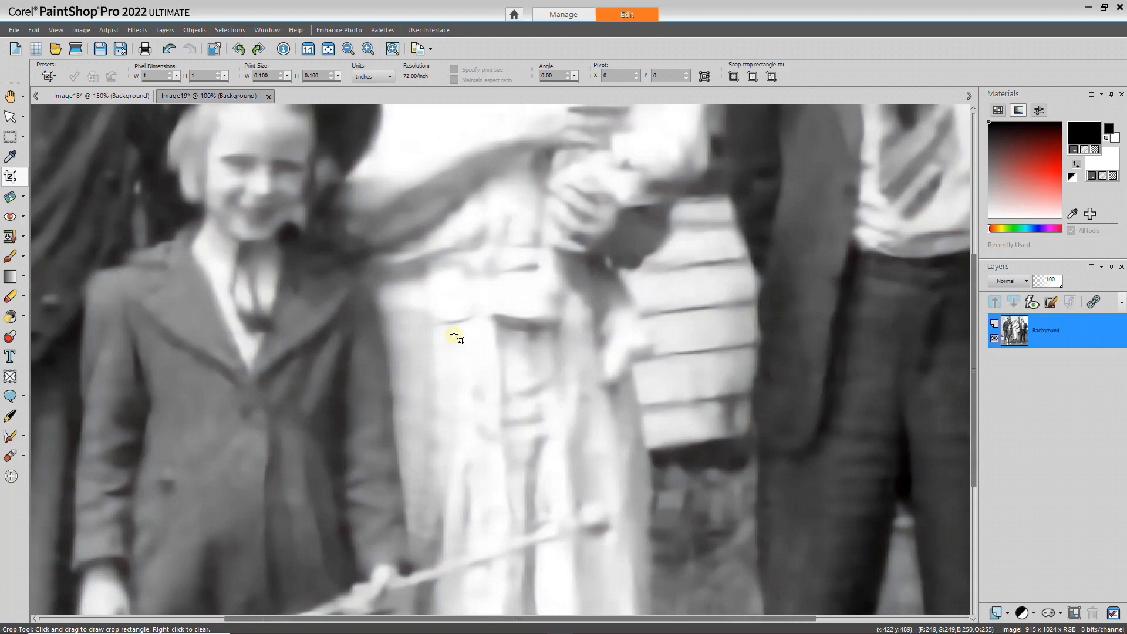
pyautogui.scroll(-2, 453, 334)
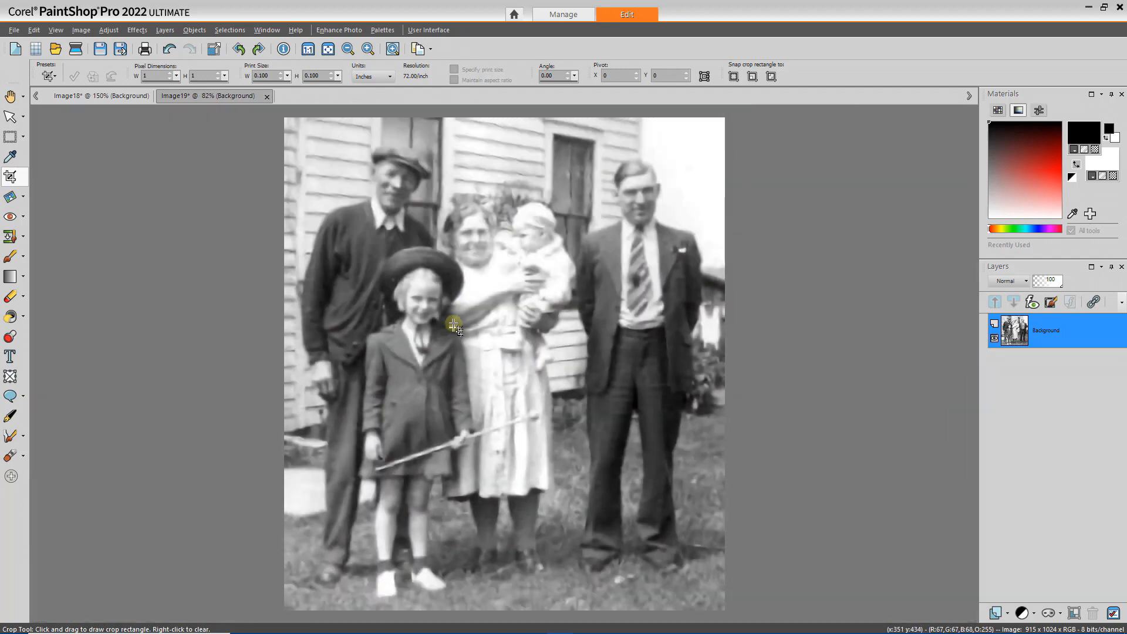
pyautogui.scroll(3, 434, 282)
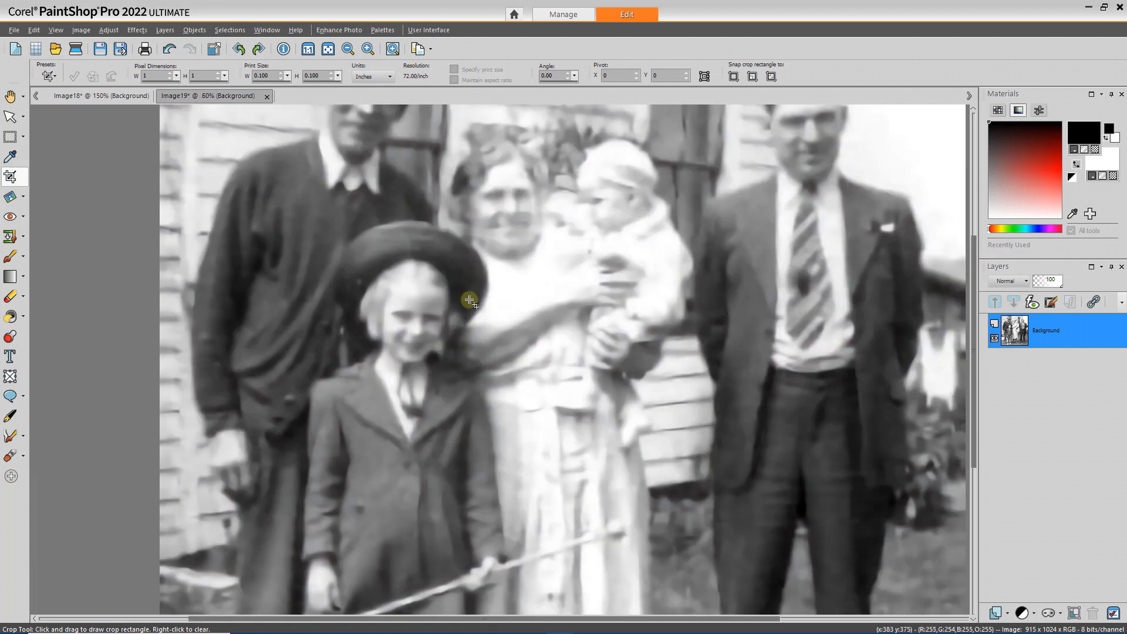
pyautogui.scroll(-4, 469, 301)
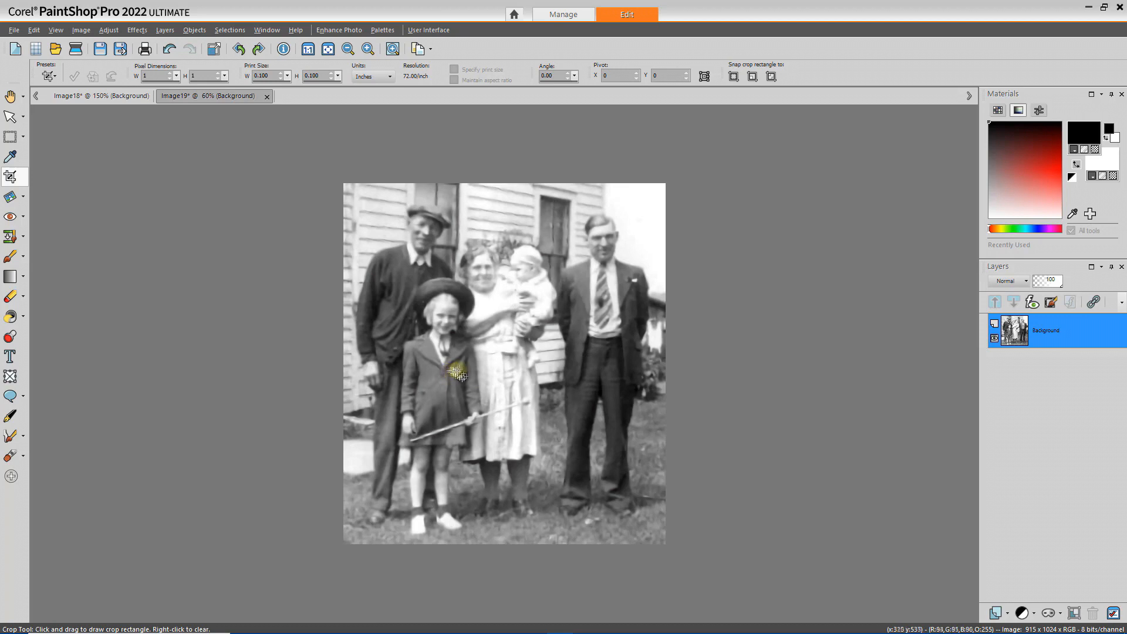
pyautogui.scroll(3, 430, 306)
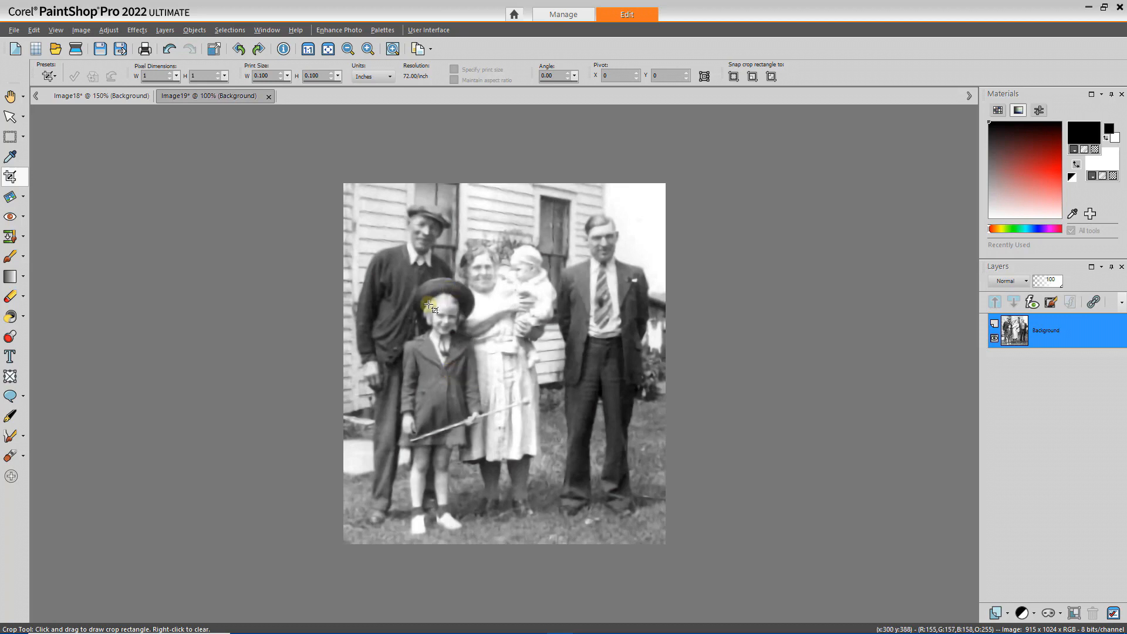
pyautogui.scroll(2, 423, 297)
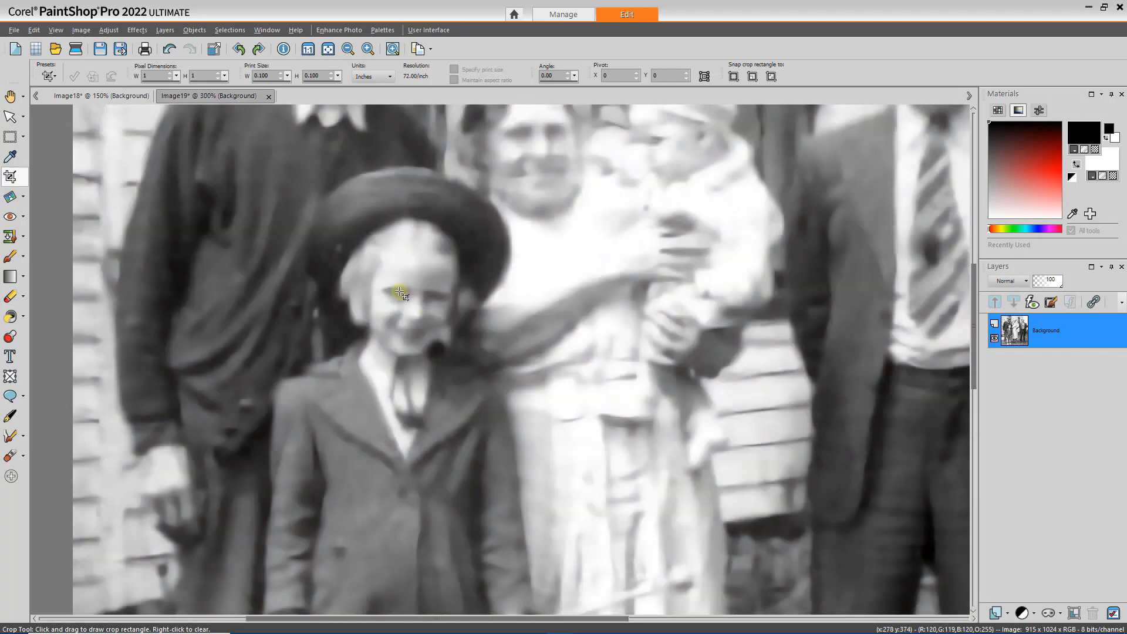
pyautogui.scroll(4, 400, 292)
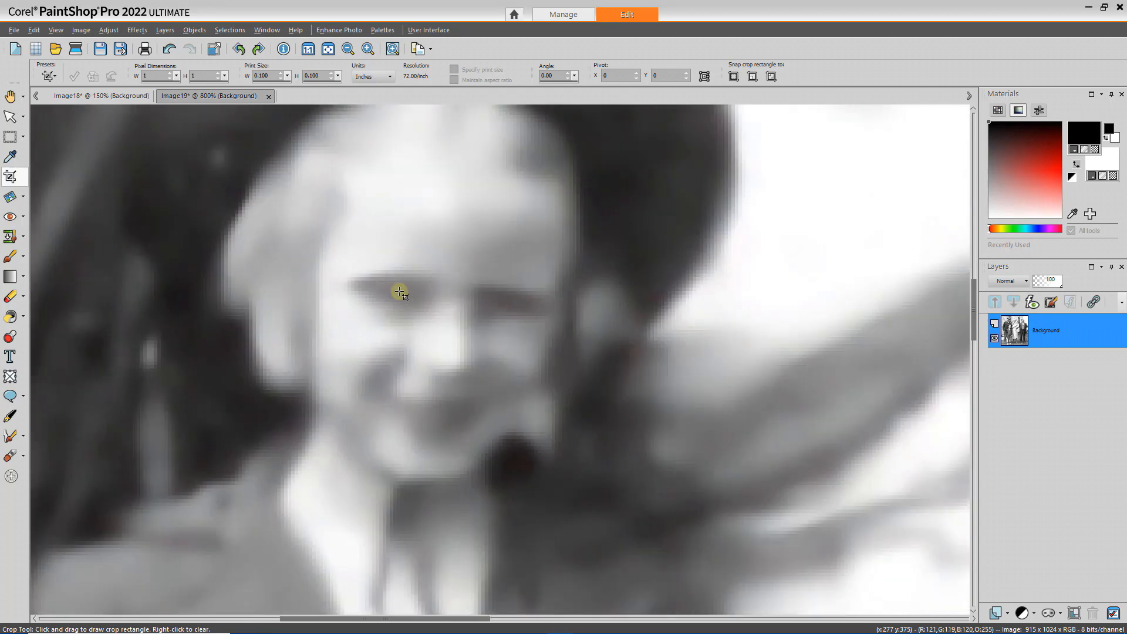
pyautogui.scroll(1, 400, 292)
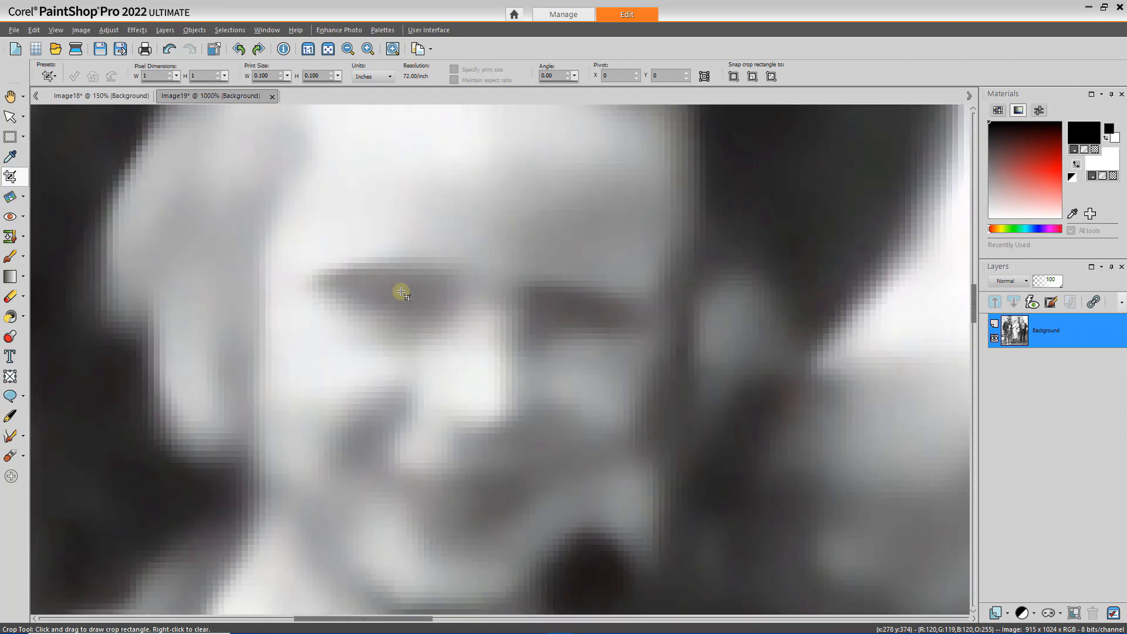
pyautogui.scroll(-7, 402, 292)
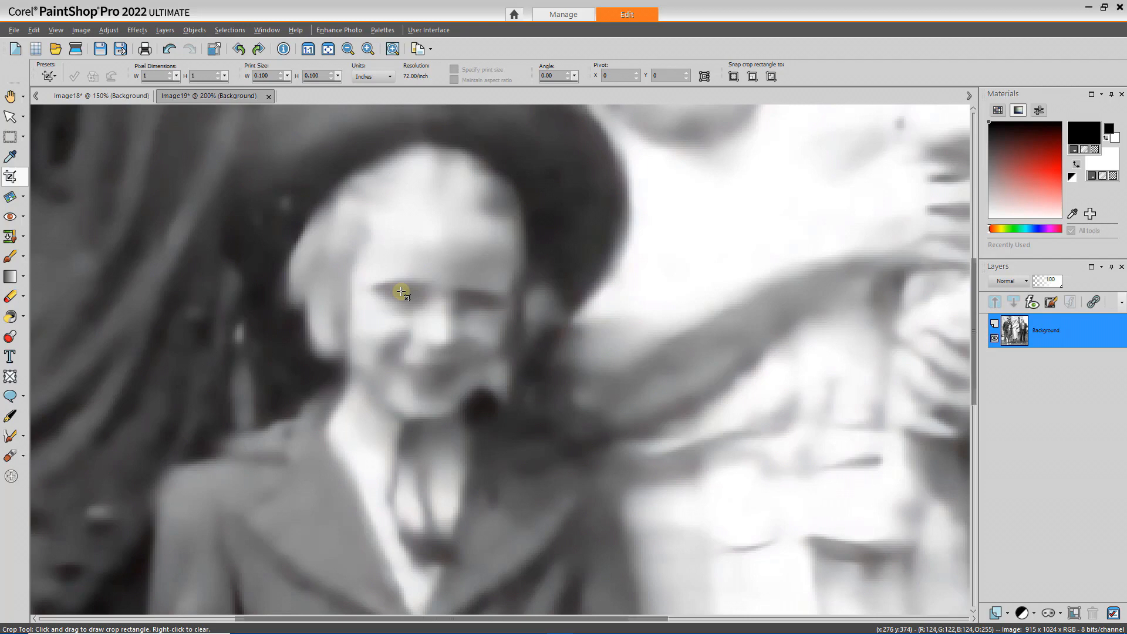
pyautogui.scroll(-3, 401, 292)
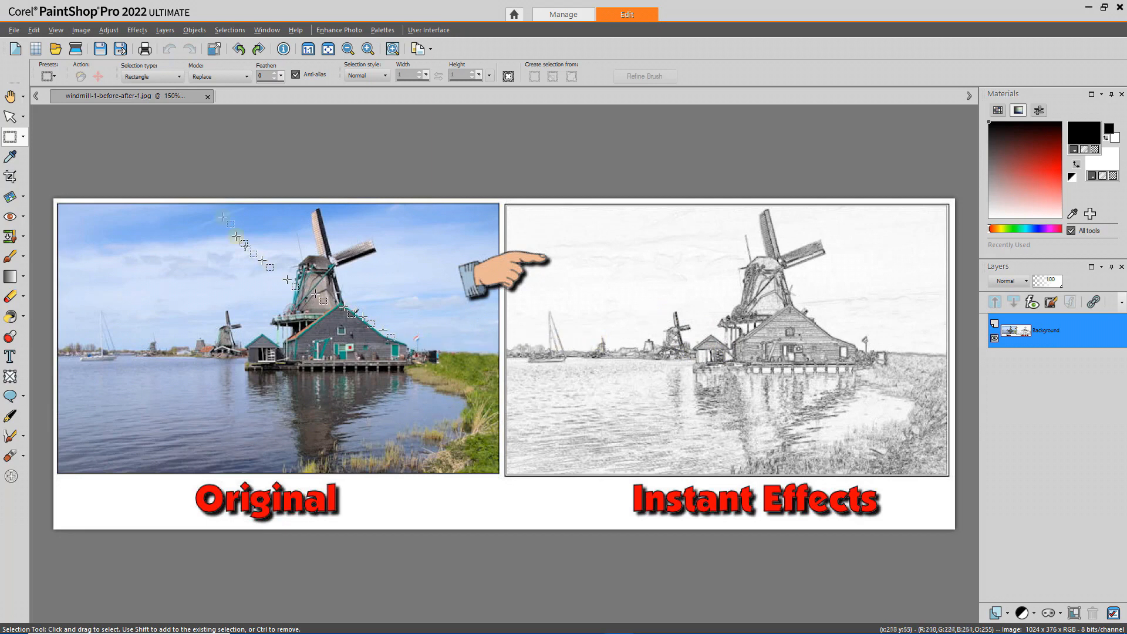
# Copy the Windmill 2 photo from page 4 of the Sample Image Book and paste it into PaintShop Pro as a new image.
pyautogui.hotkey('alt', 'Tab')
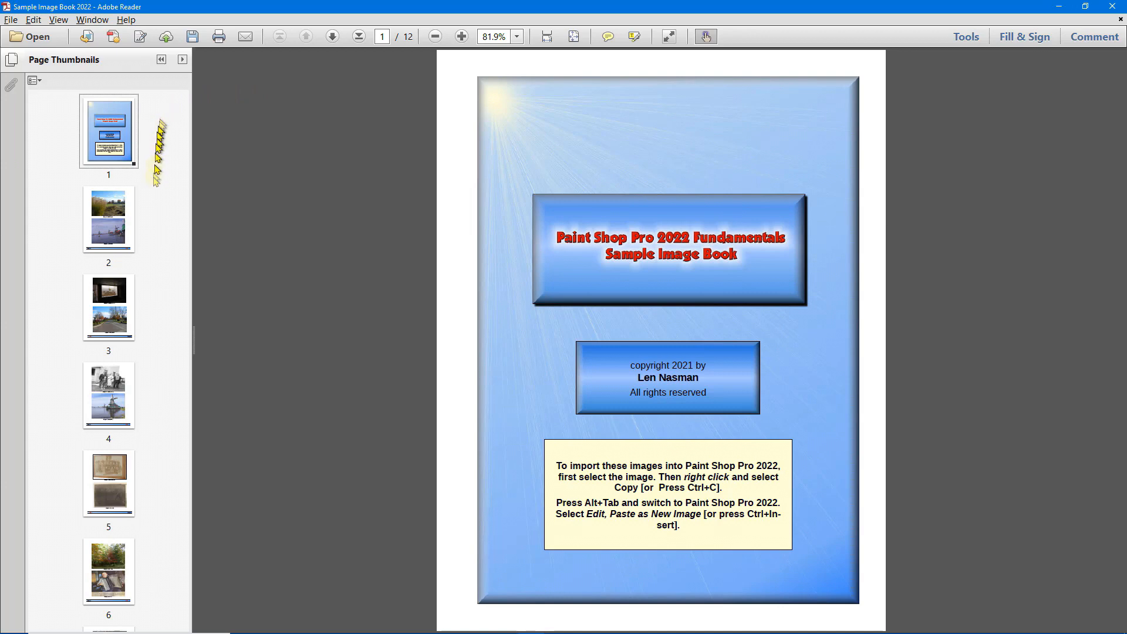
pyautogui.click(108, 394)
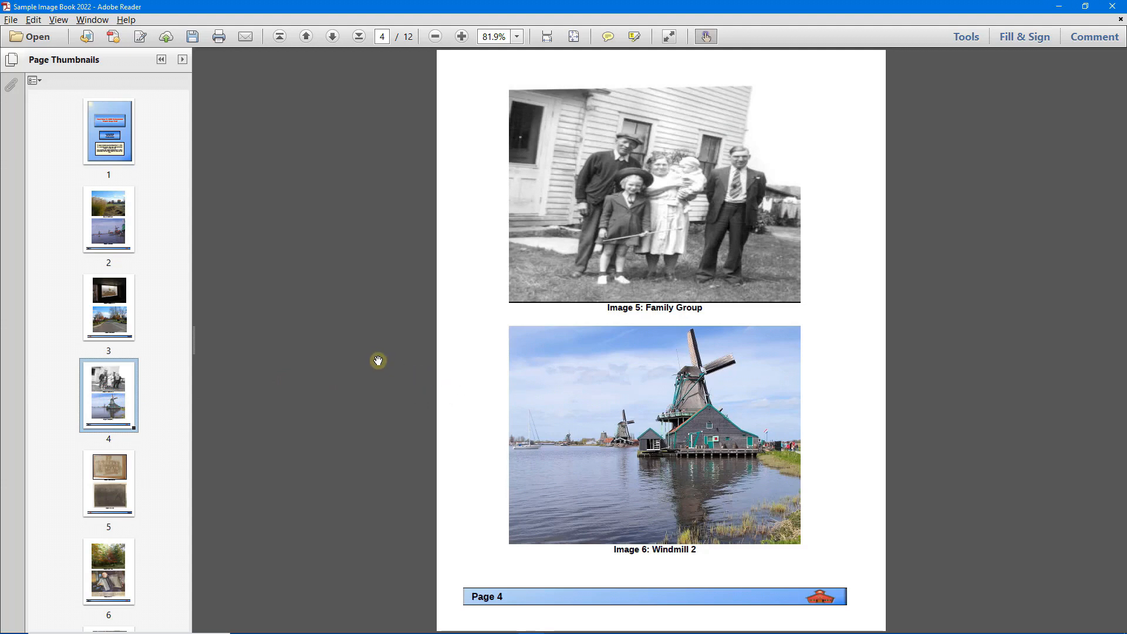
pyautogui.click(617, 415)
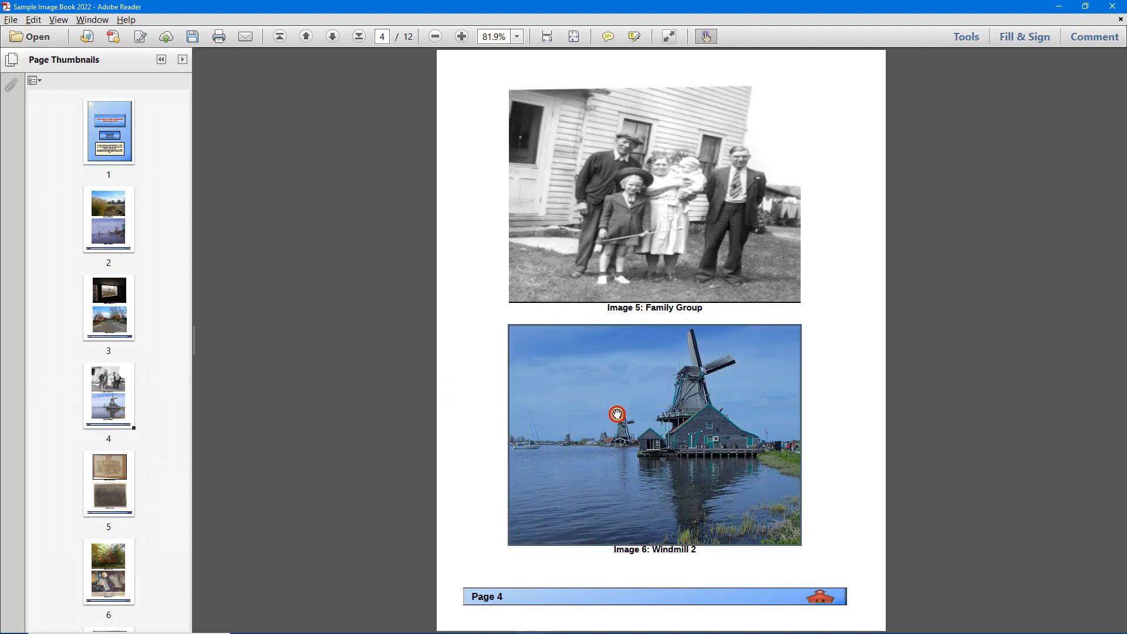
pyautogui.click(636, 420)
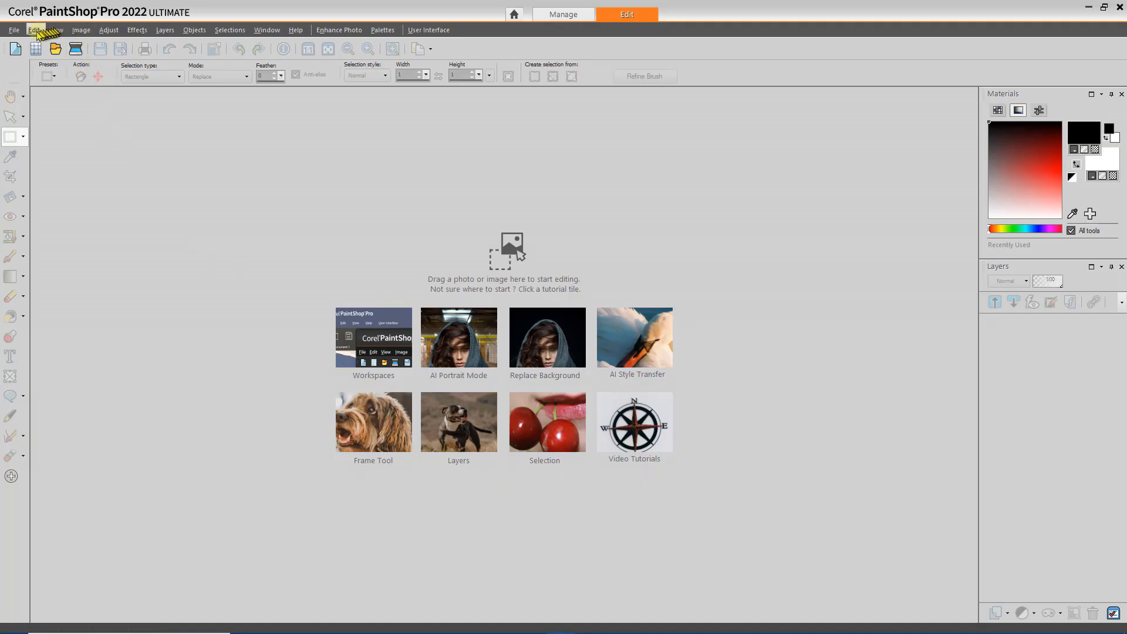
pyautogui.click(34, 30)
pyautogui.click(95, 183)
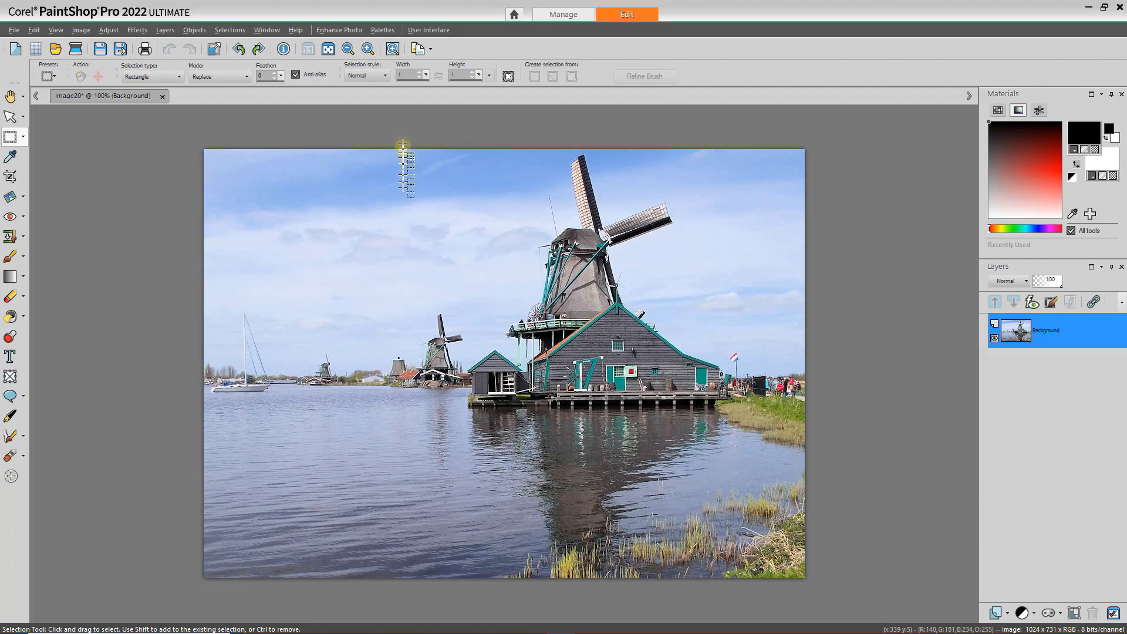
# Preview the Find All Edges effect from the Artistic category of Instant Effects on the windmill photo.
pyautogui.click(383, 31)
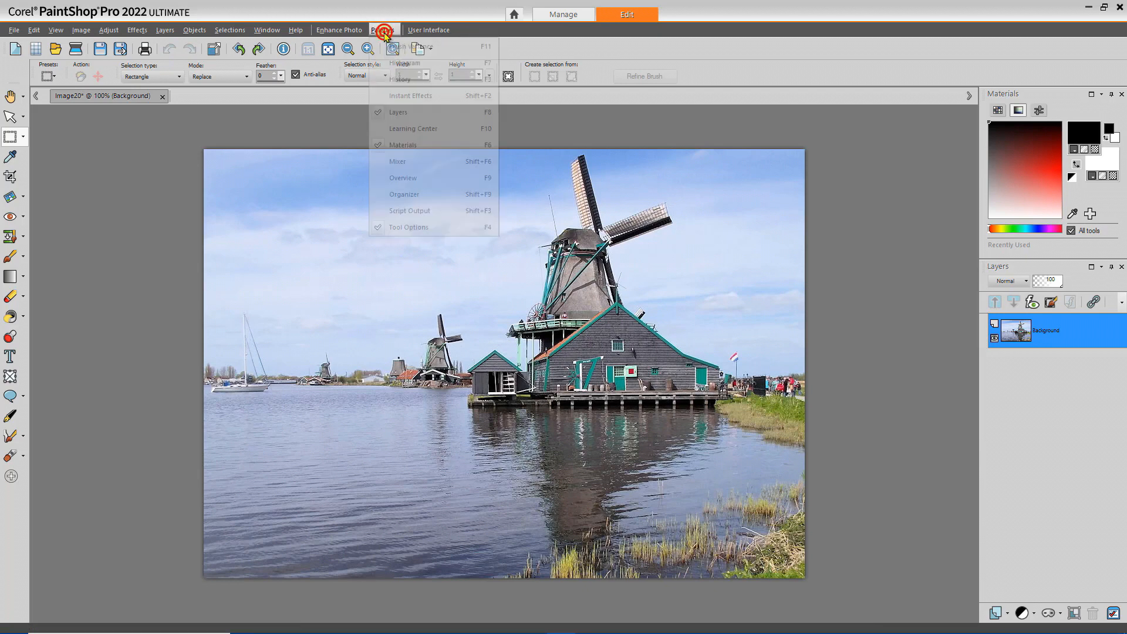
pyautogui.click(445, 97)
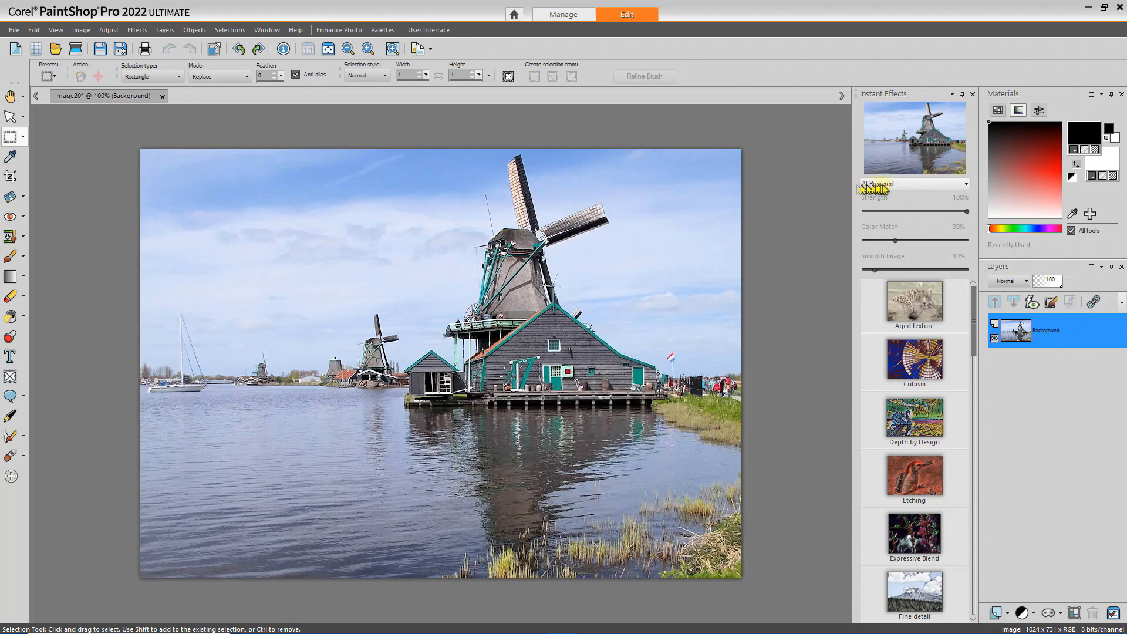
pyautogui.click(967, 186)
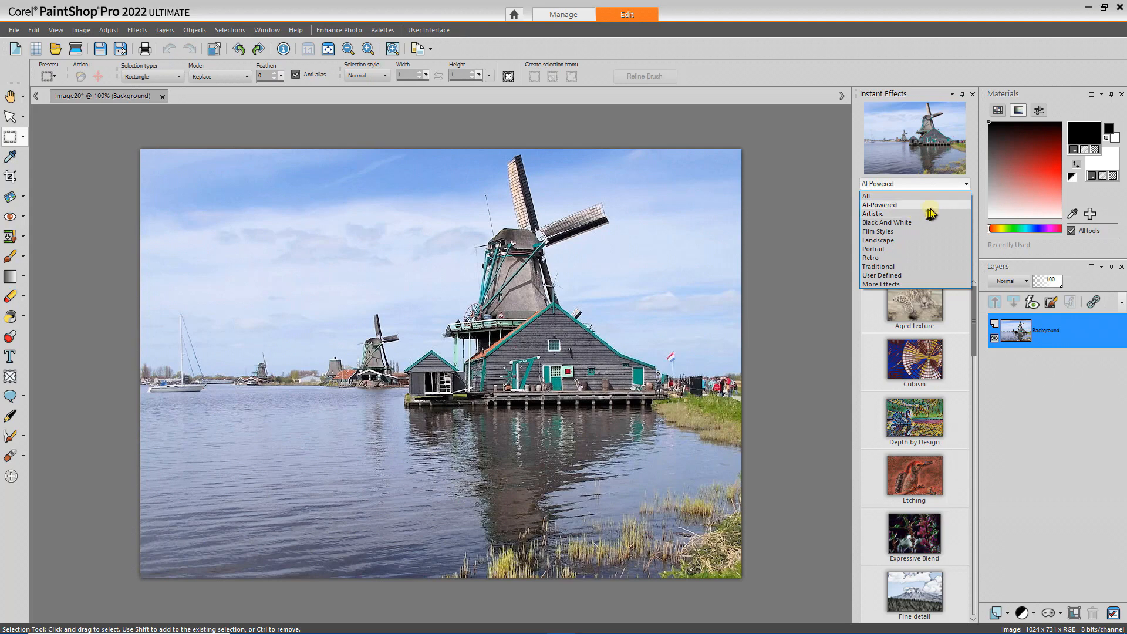
pyautogui.click(880, 215)
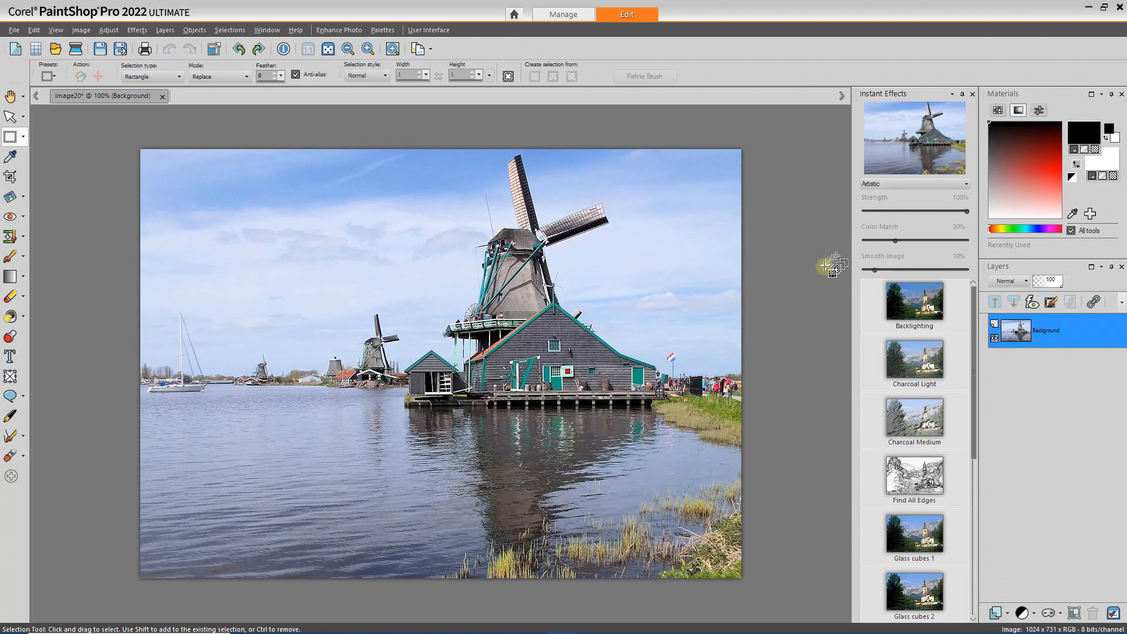
pyautogui.moveTo(973, 307)
pyautogui.mouseDown()
pyautogui.moveTo(972, 500)
pyautogui.moveTo(971, 293)
pyautogui.mouseUp()
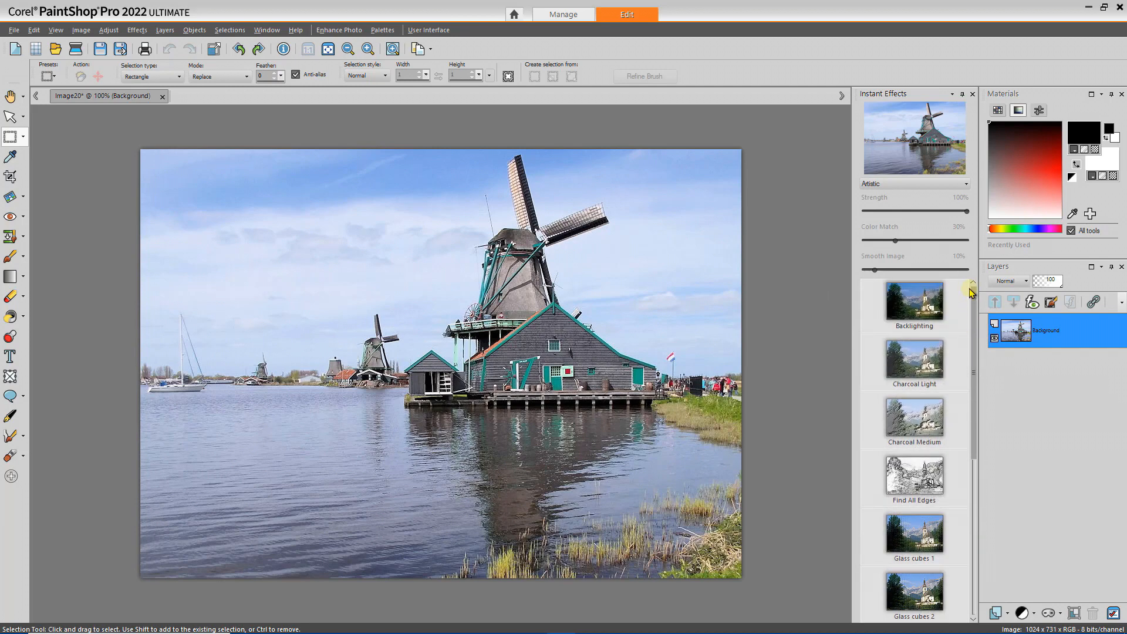
pyautogui.click(919, 468)
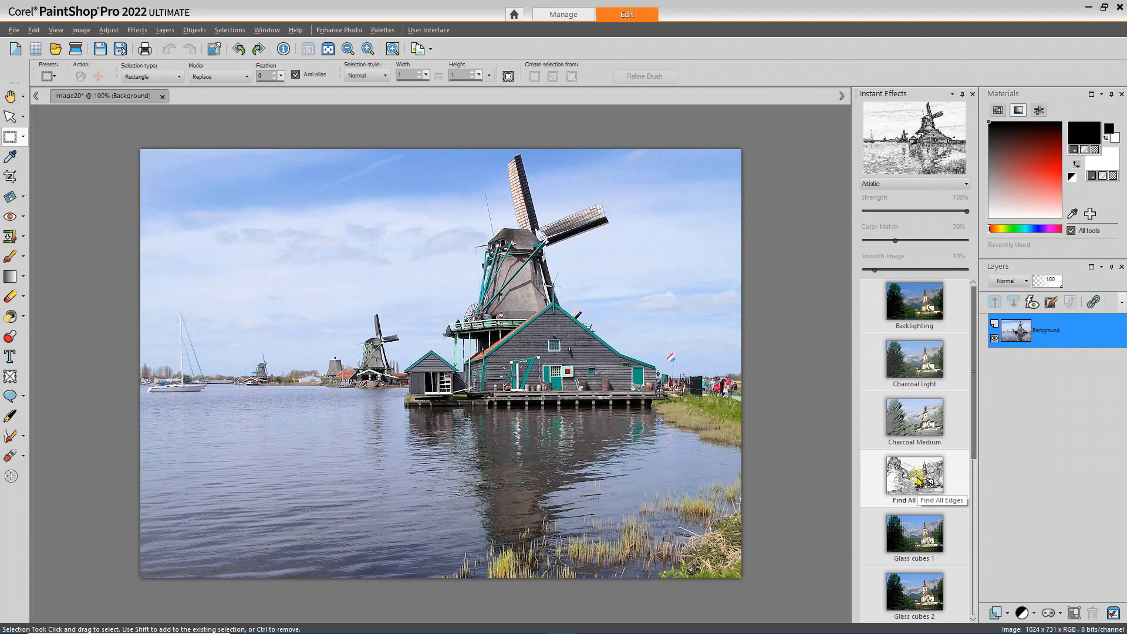
# Apply the Find All Edges effect to the windmill photo and dismiss the Getting Started window so that it is not shown again.
pyautogui.click(918, 478)
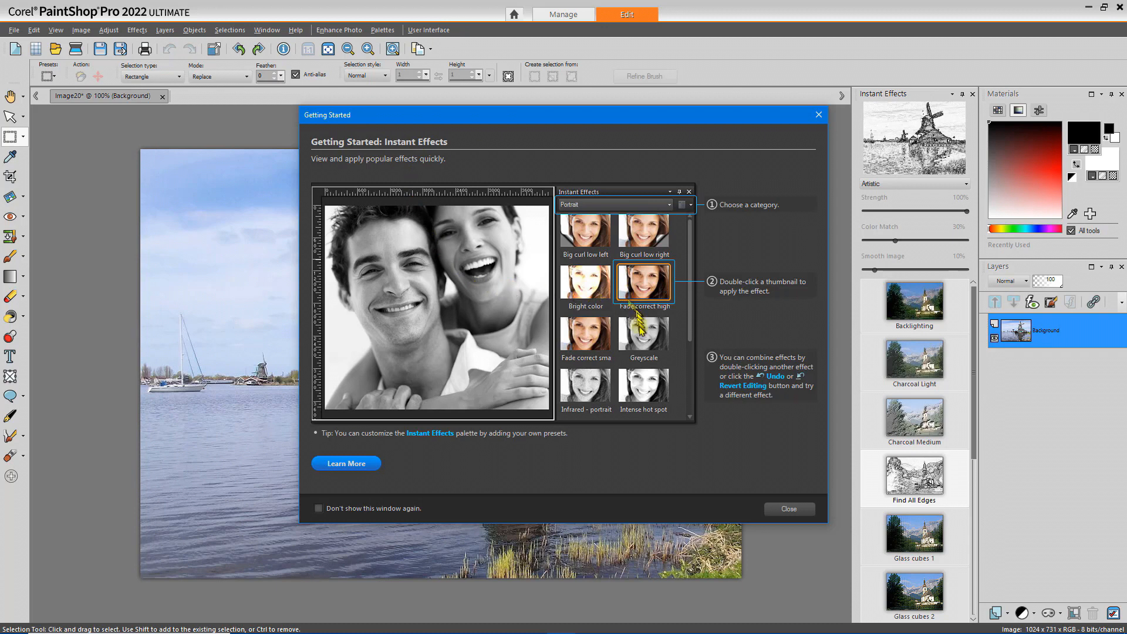
pyautogui.click(318, 508)
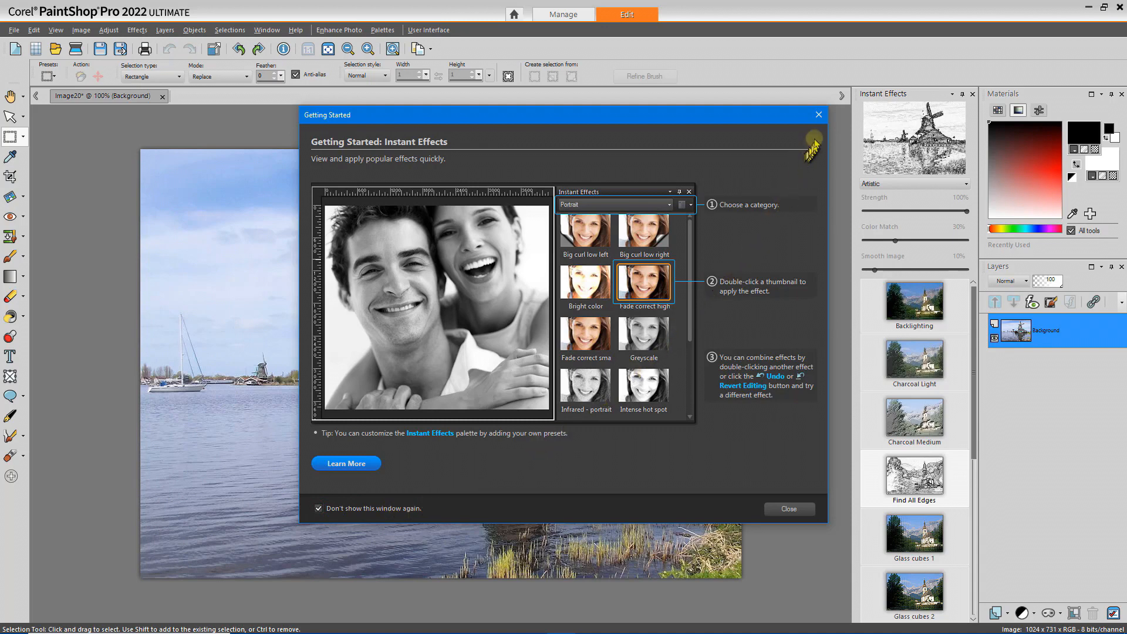
pyautogui.click(786, 509)
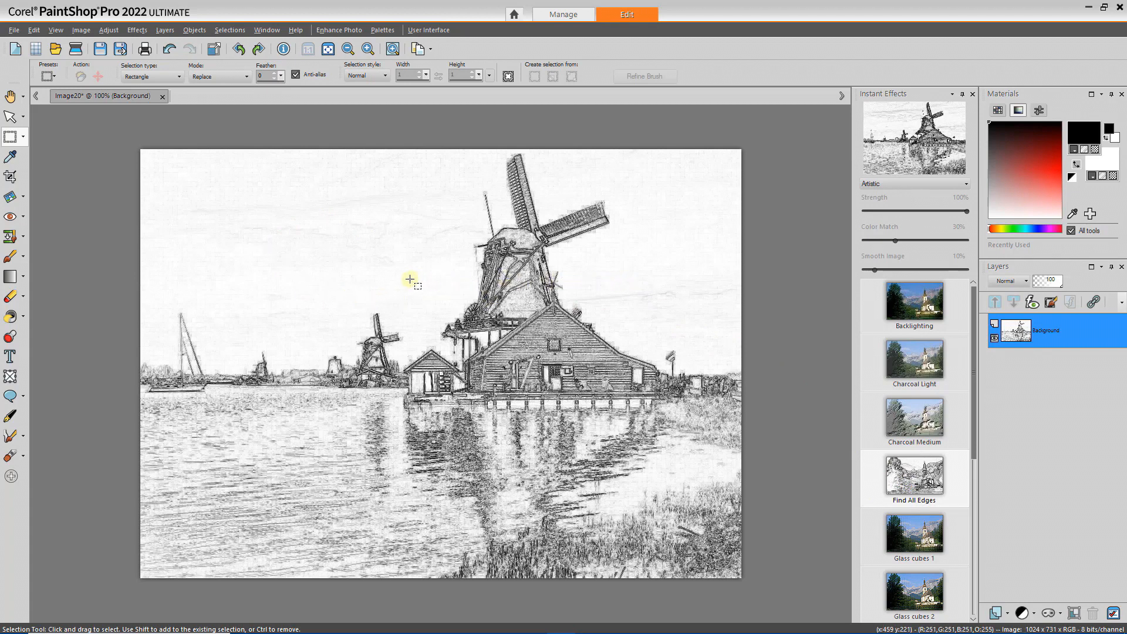
# Undo the Find All Edges effect on the windmill photo.
pyautogui.click(13, 33)
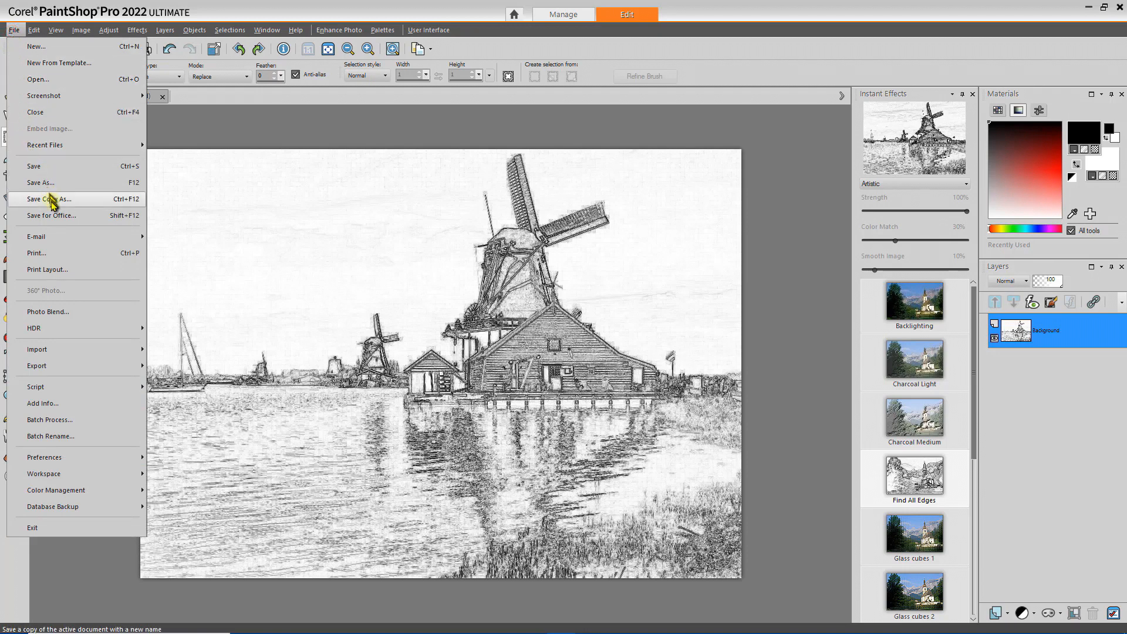
pyautogui.click(234, 120)
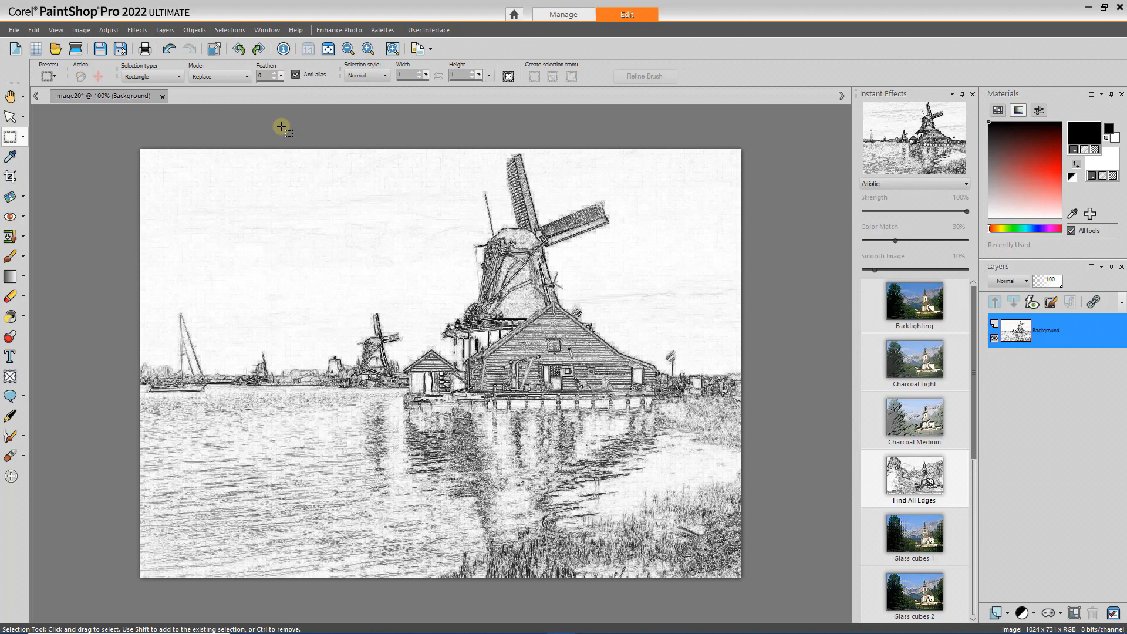
pyautogui.click(168, 51)
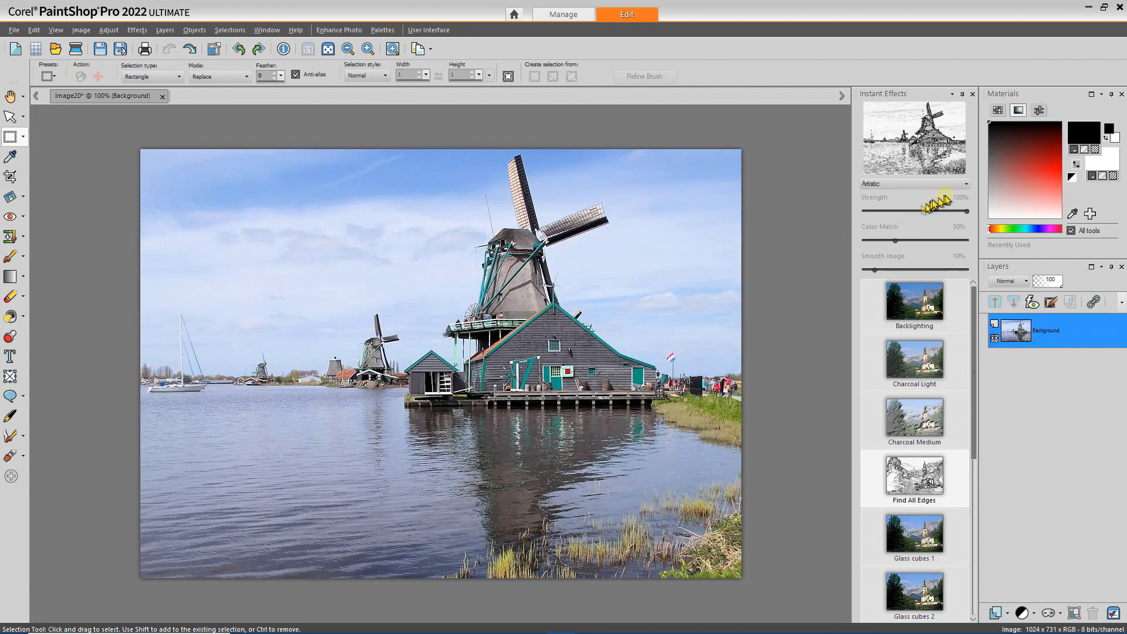
# Try the Infrared Film 1 effect from the Landscape category on the windmill photo, and undo it.
pyautogui.click(964, 184)
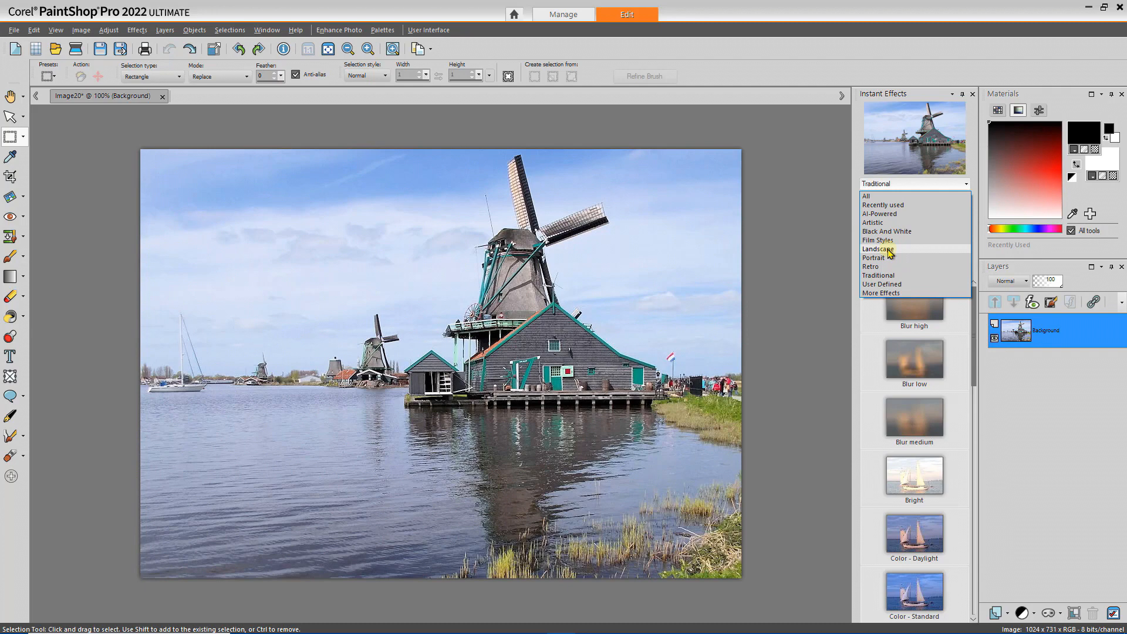
pyautogui.click(880, 249)
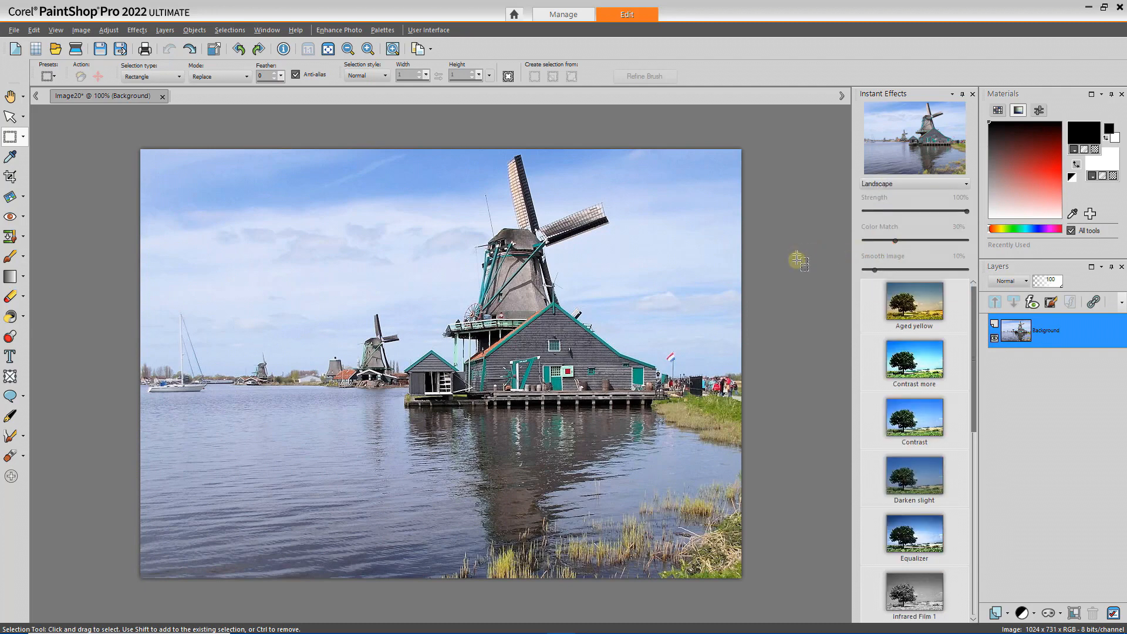
pyautogui.scroll(-4, 871, 334)
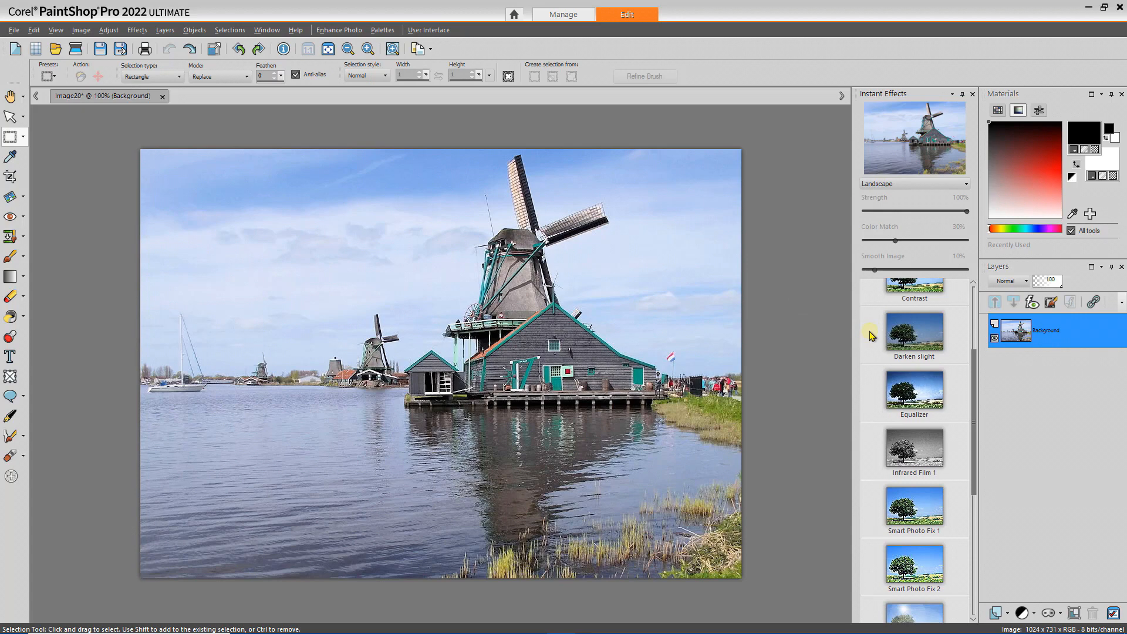
pyautogui.scroll(-3, 870, 335)
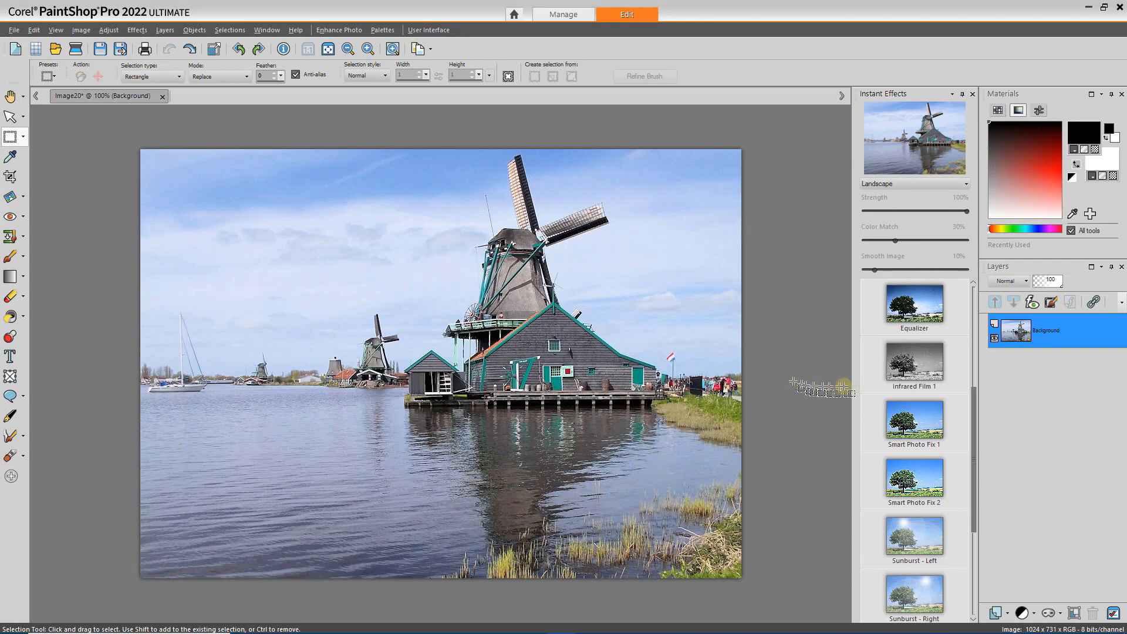
pyautogui.doubleClick(926, 365)
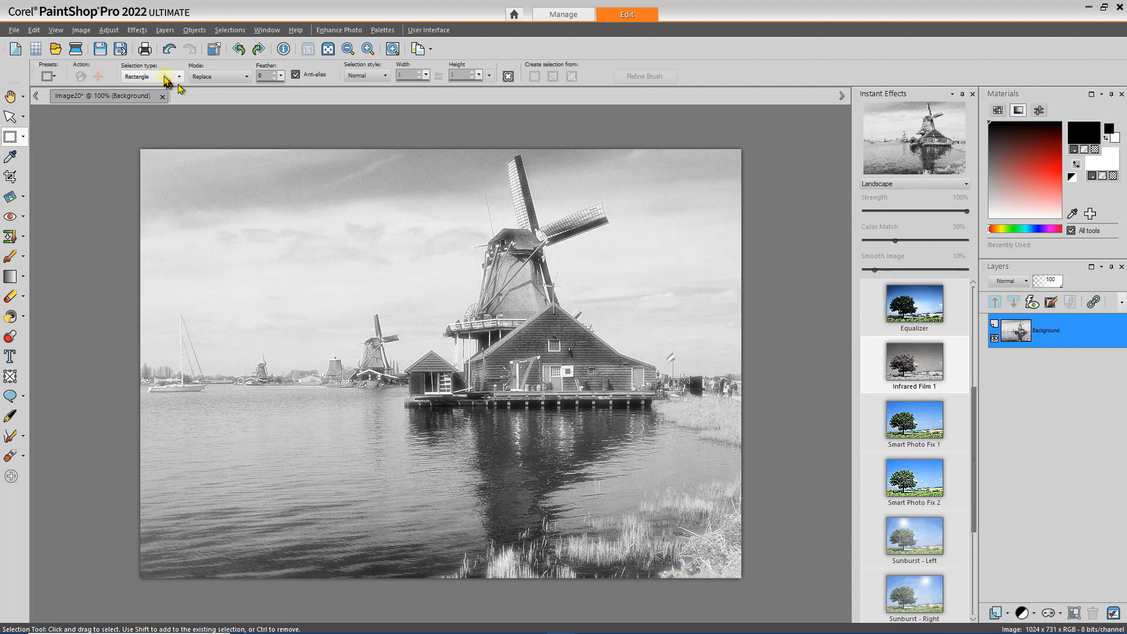
pyautogui.click(165, 50)
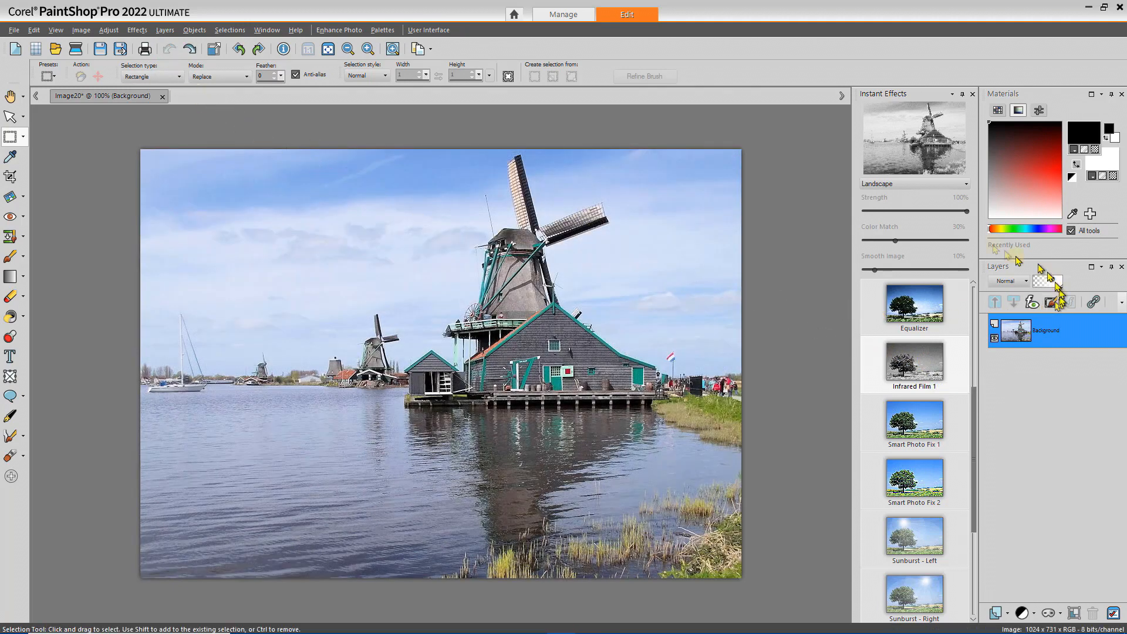
# Apply the Watercolor effect from the AI-Powered category of Instant Effects to the windmill photo.
pyautogui.click(964, 187)
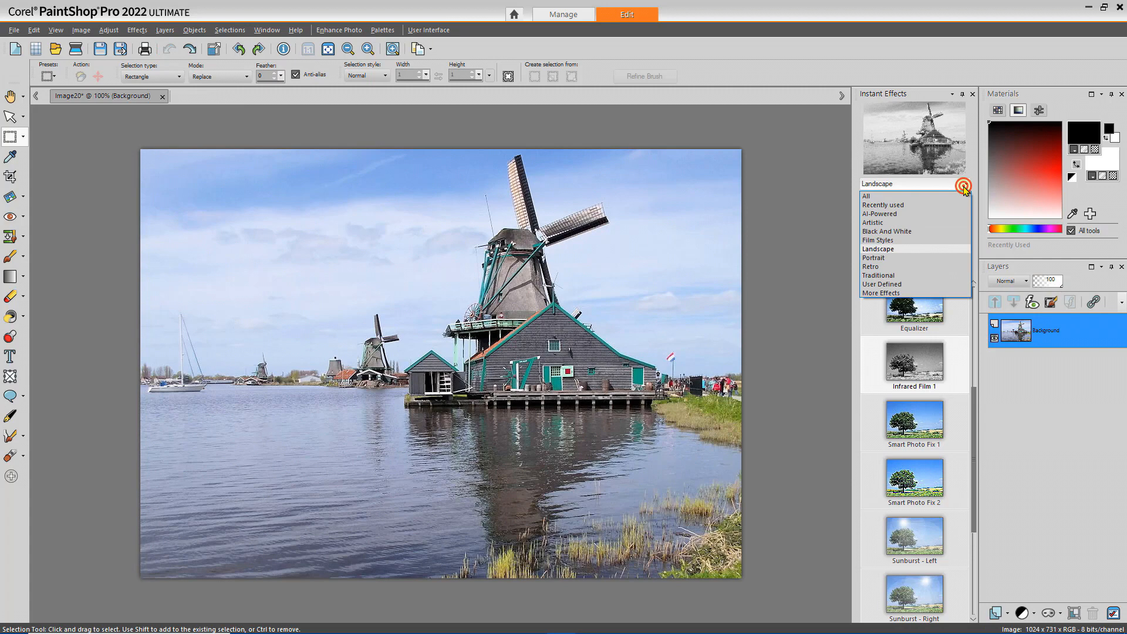
pyautogui.click(965, 196)
pyautogui.moveTo(971, 327); pyautogui.dragTo(980, 589)
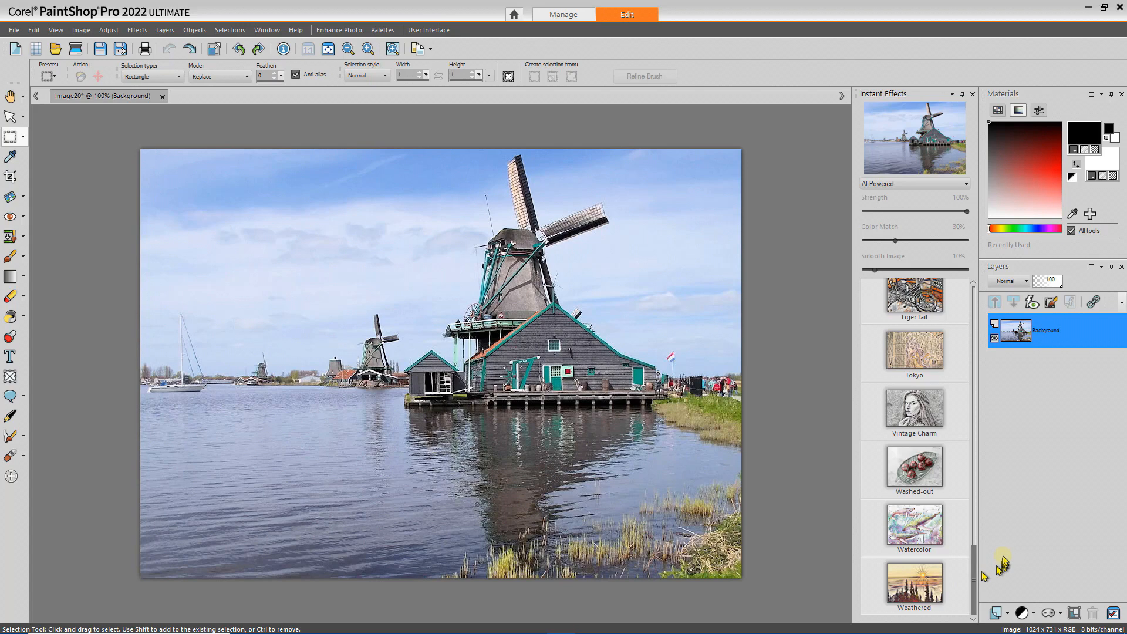
pyautogui.doubleClick(909, 530)
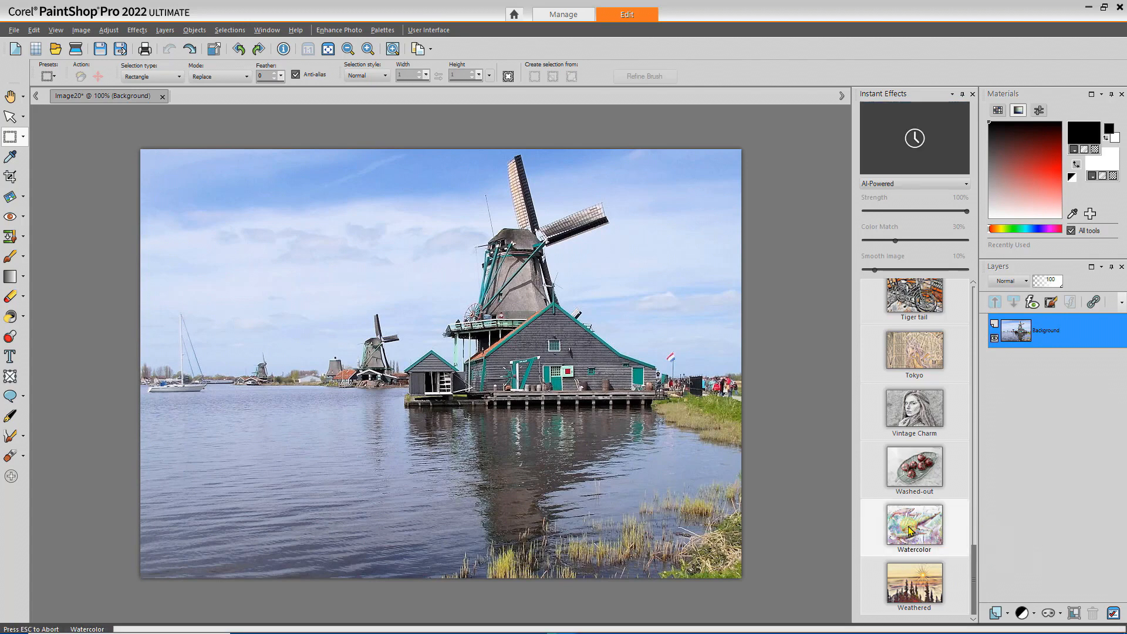